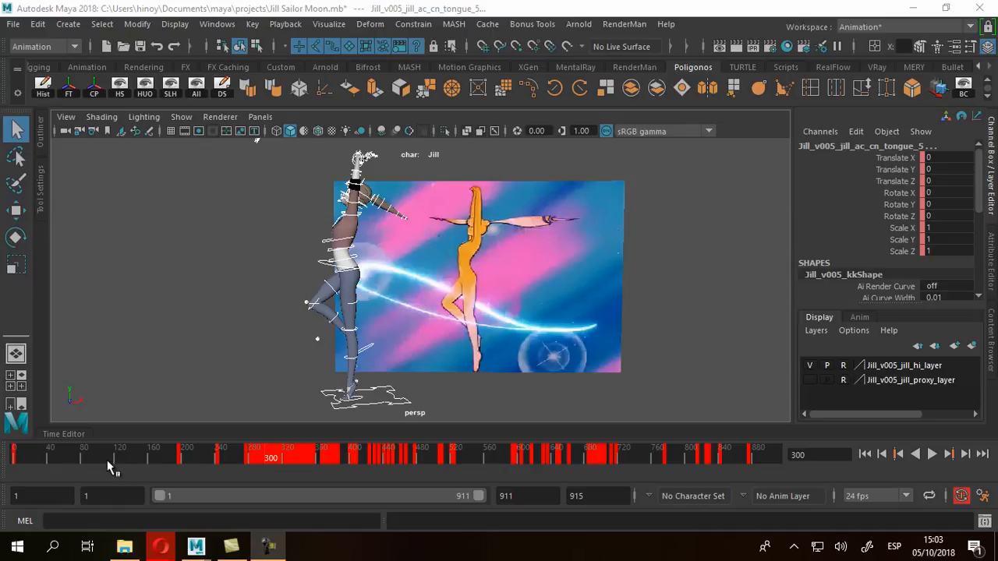
Step: Return to the first frame and step through the character's early keyed poses, comparing them with the reference image
{"action": "left_click", "coordinate": [865, 454]}
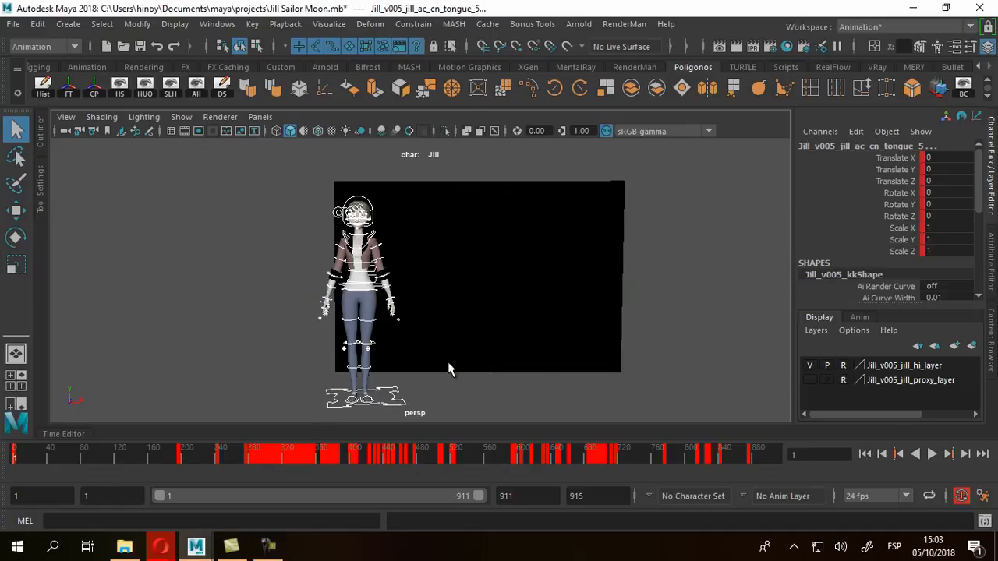
{"action": "key", "text": "period"}
{"action": "key", "text": "period"}
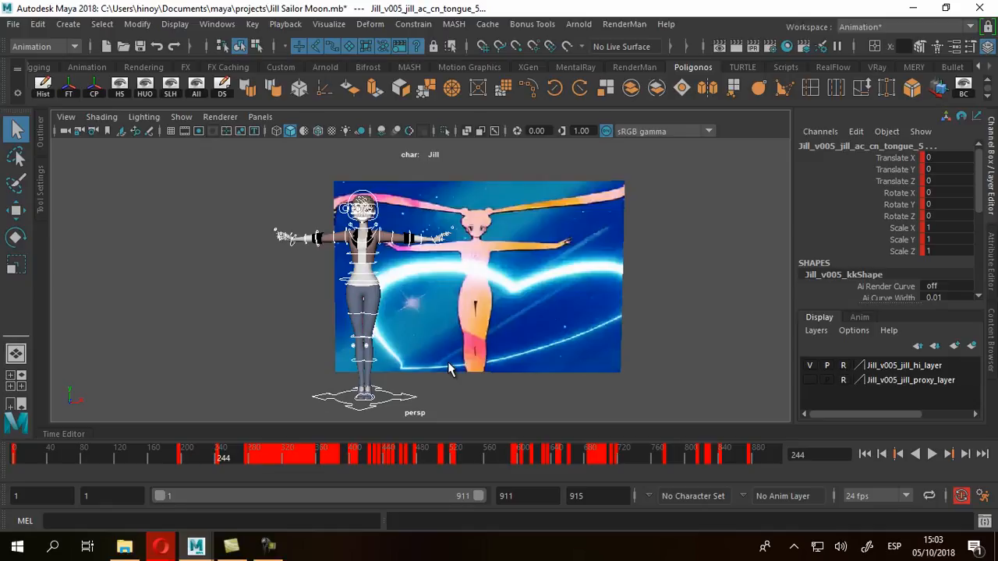
{"action": "key", "text": "period"}
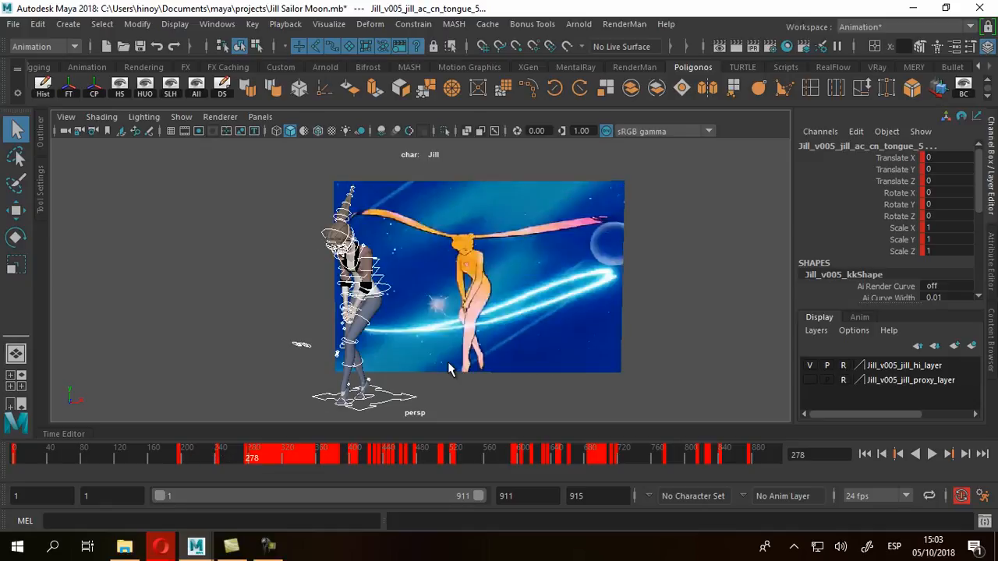
{"action": "left_click_drag", "start_coordinate": [488, 312], "coordinate": [519, 283], "text": "alt"}
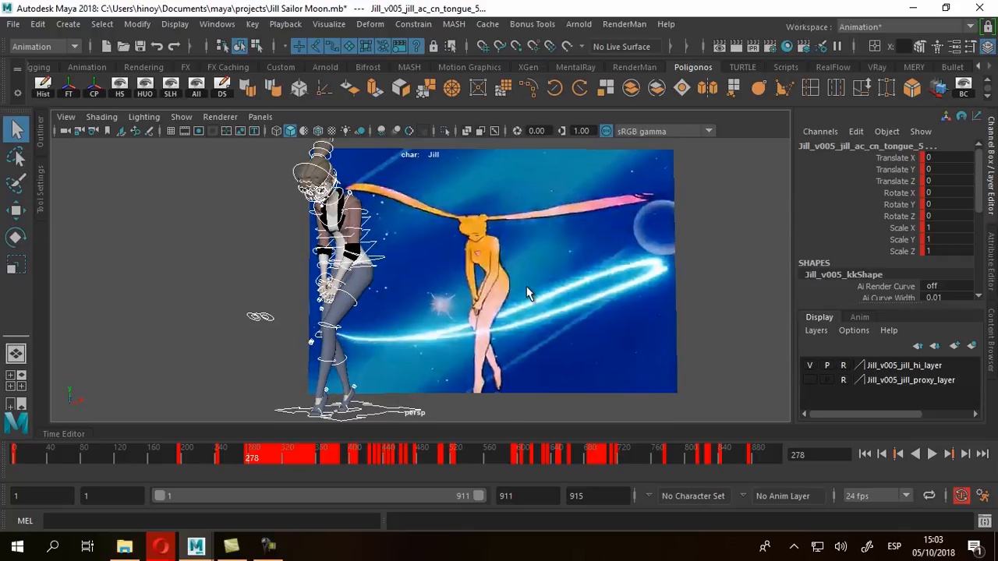
{"action": "key", "text": "period"}
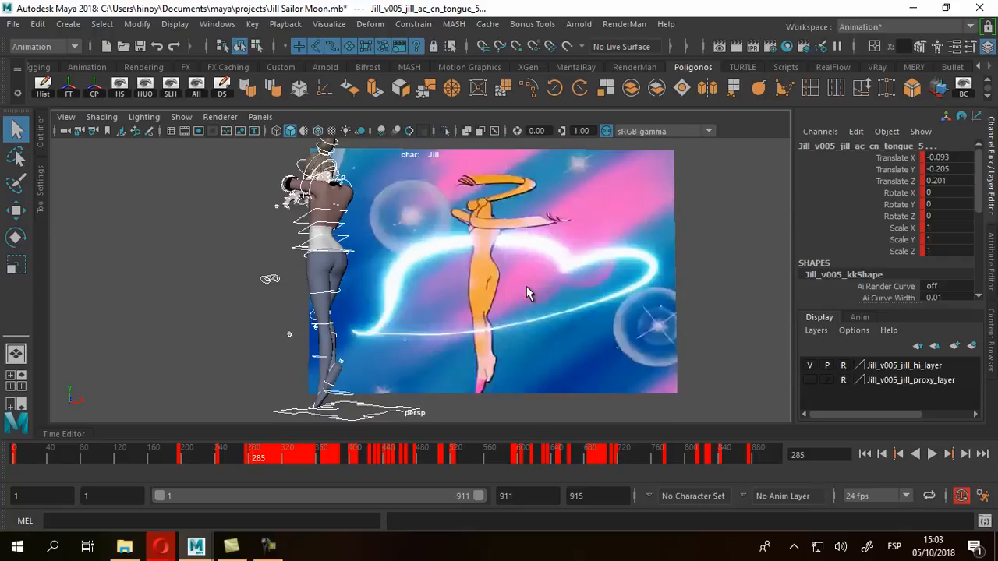
{"action": "key", "text": "period"}
{"action": "key", "text": "period"}
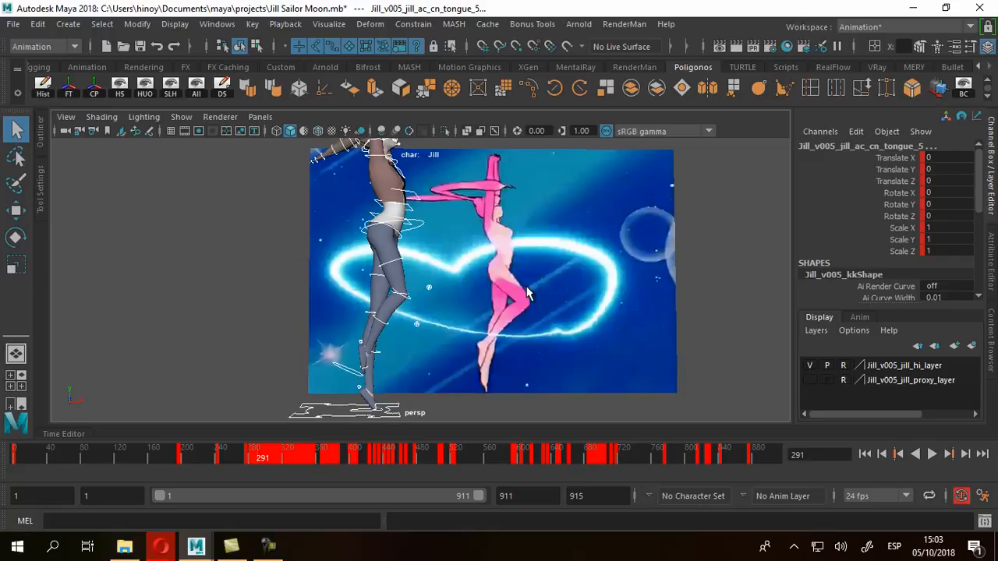
{"action": "right_click_drag", "start_coordinate": [519, 256], "coordinate": [506, 264], "text": "alt"}
{"action": "middle_click_drag", "start_coordinate": [505, 264], "coordinate": [503, 282], "text": "alt"}
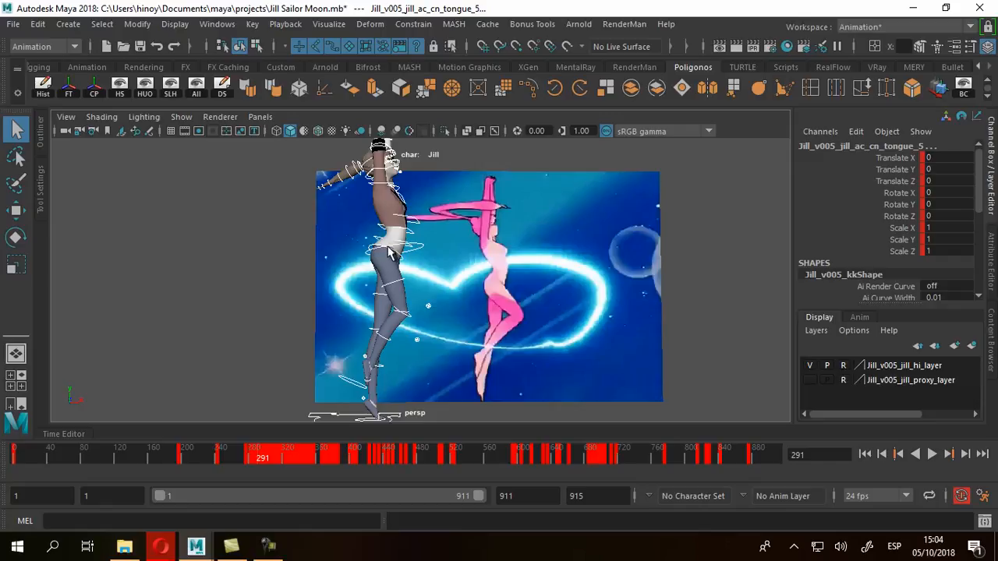
{"action": "key", "text": "period"}
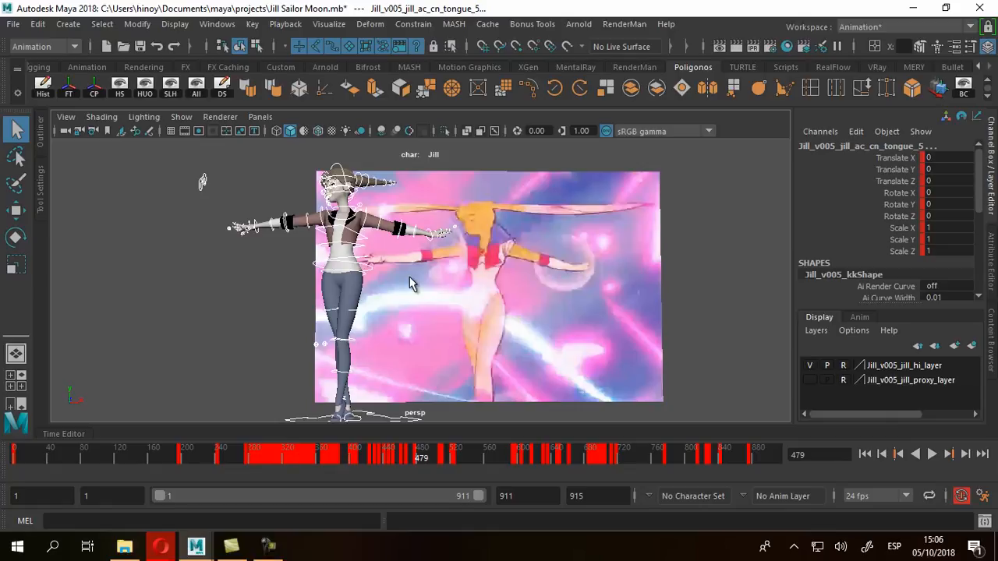
Step: Step through the character's keyed poses from frame 479 to frame 606, comparing them with the reference image
{"action": "key", "text": "."}
{"action": "key", "text": "."}
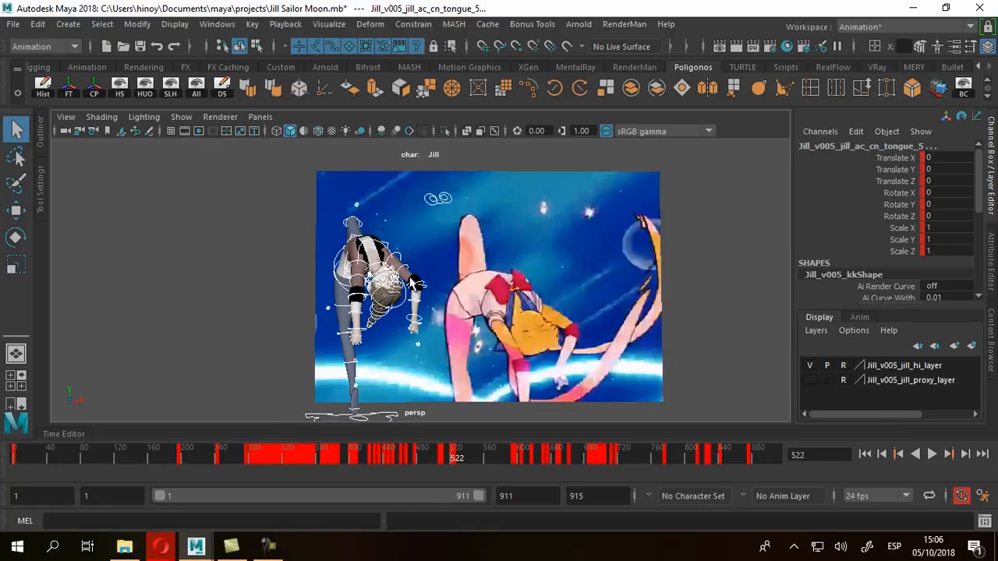
{"action": "key", "text": "."}
{"action": "key", "text": "."}
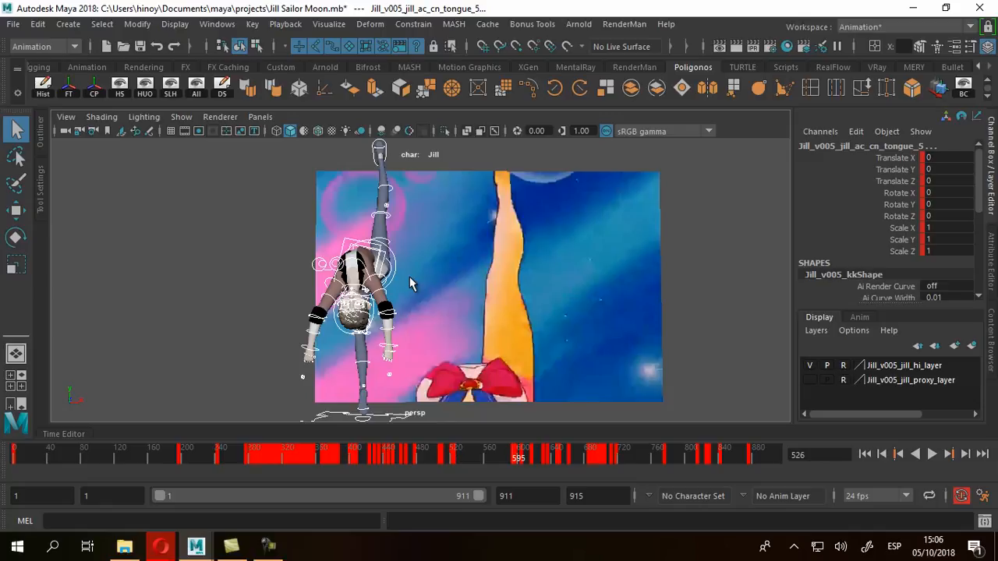
{"action": "key", "text": "."}
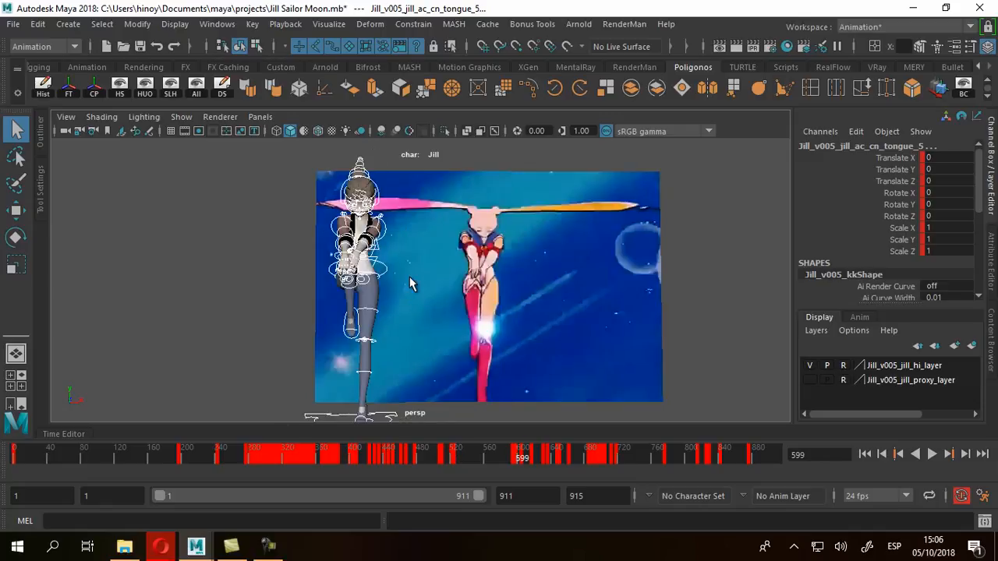
{"action": "key", "text": "."}
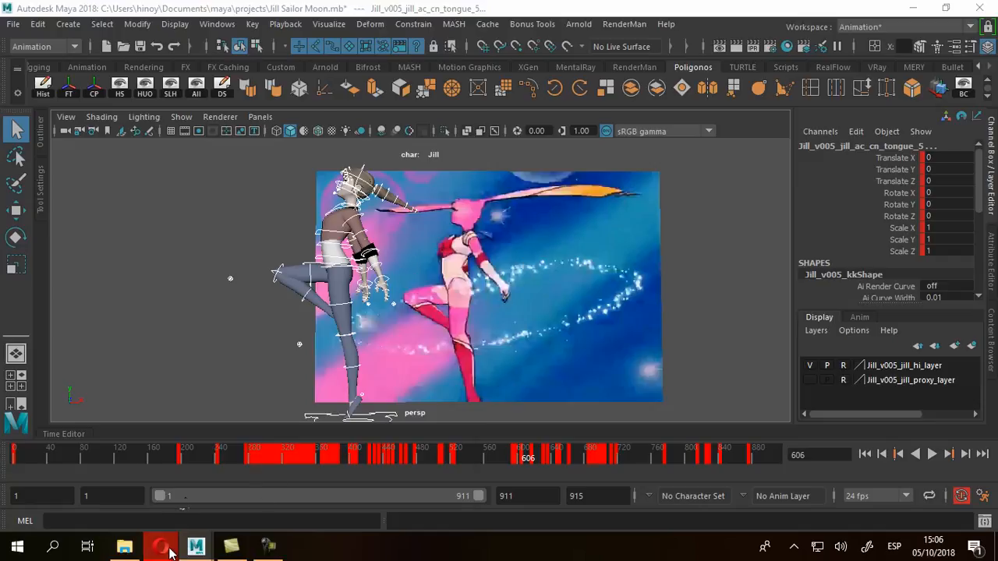
Step: Switch to the Opera browser and examine the tweenMachine page's description, manual process comparison and new home link
{"action": "mouse_move", "coordinate": [161, 546]}
{"action": "left_click", "coordinate": [382, 512]}
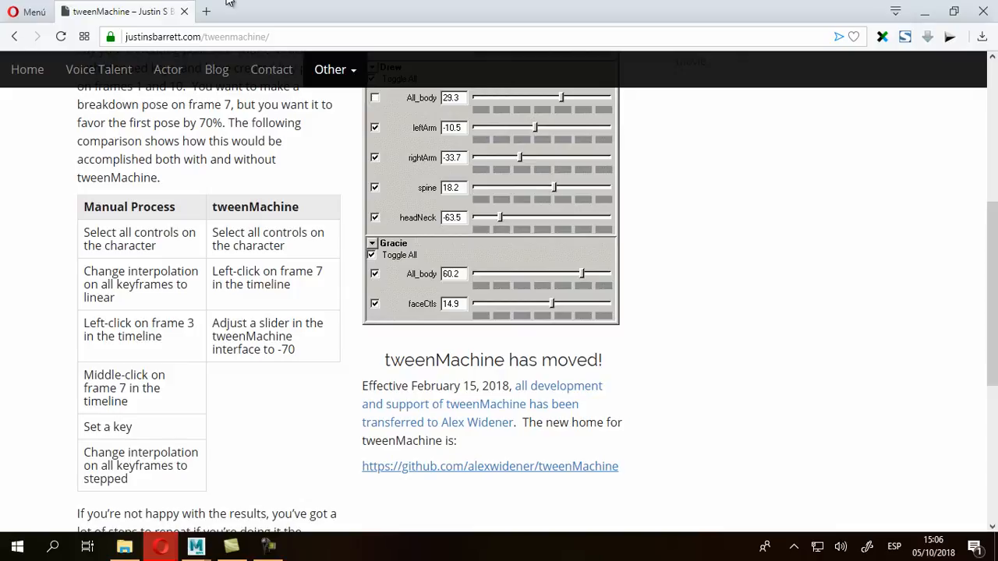
{"action": "scroll", "coordinate": [678, 219], "scroll_direction": "up", "scroll_amount": 5}
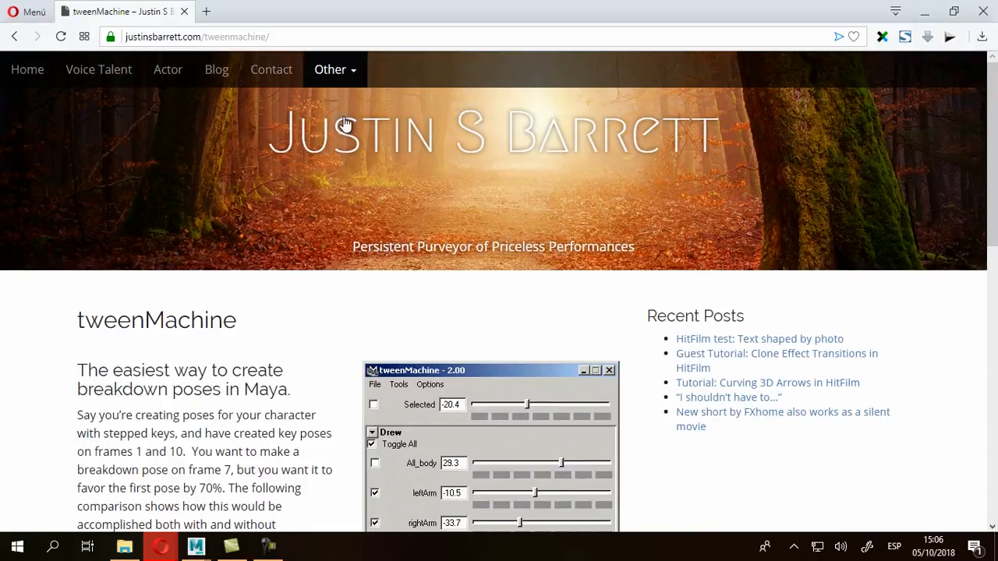
{"action": "scroll", "coordinate": [572, 406], "scroll_direction": "down", "scroll_amount": 2}
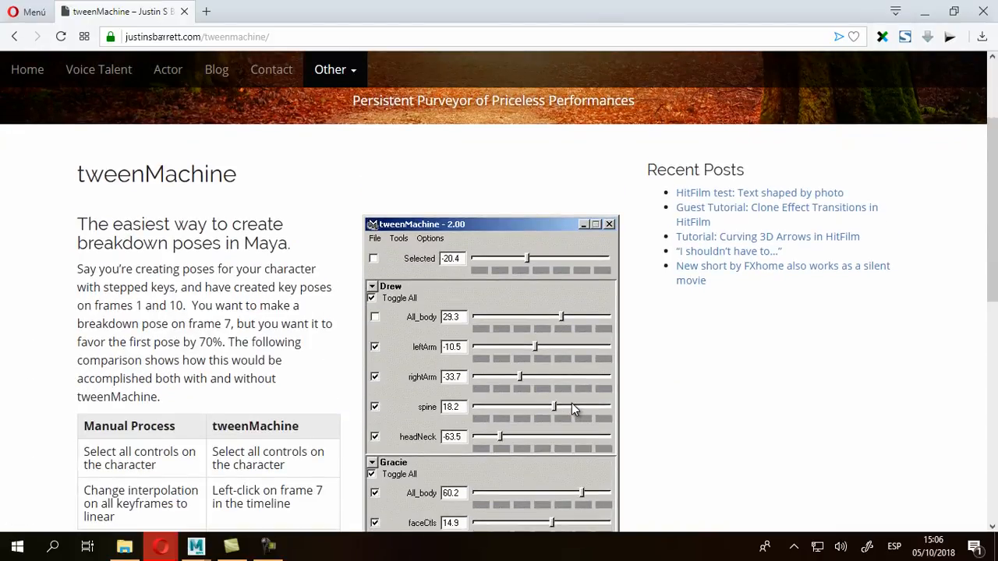
{"action": "scroll", "coordinate": [571, 407], "scroll_direction": "down", "scroll_amount": 2}
{"action": "scroll", "coordinate": [572, 407], "scroll_direction": "up", "scroll_amount": 5}
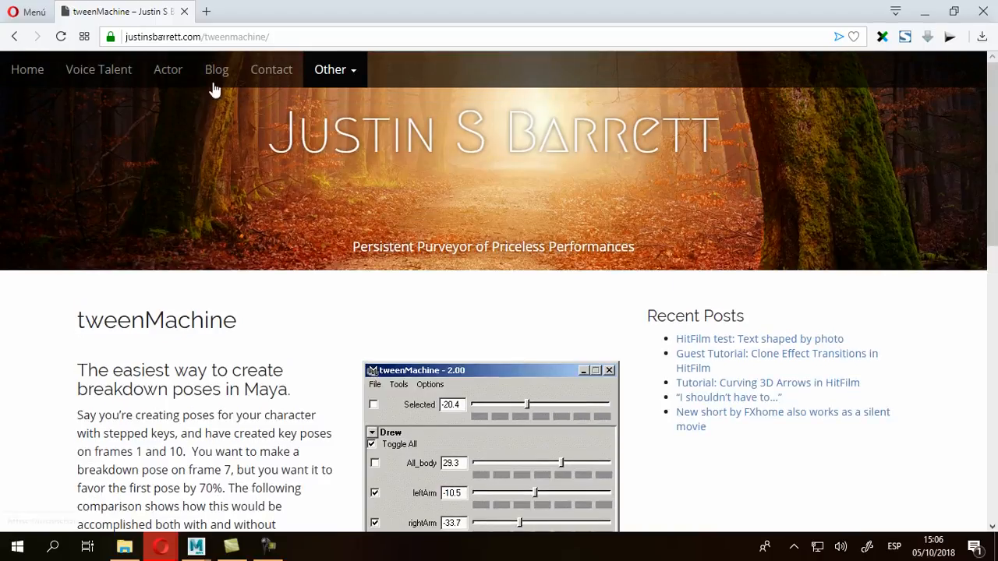
{"action": "scroll", "coordinate": [475, 296], "scroll_direction": "down", "scroll_amount": 2}
{"action": "scroll", "coordinate": [475, 297], "scroll_direction": "down", "scroll_amount": 3}
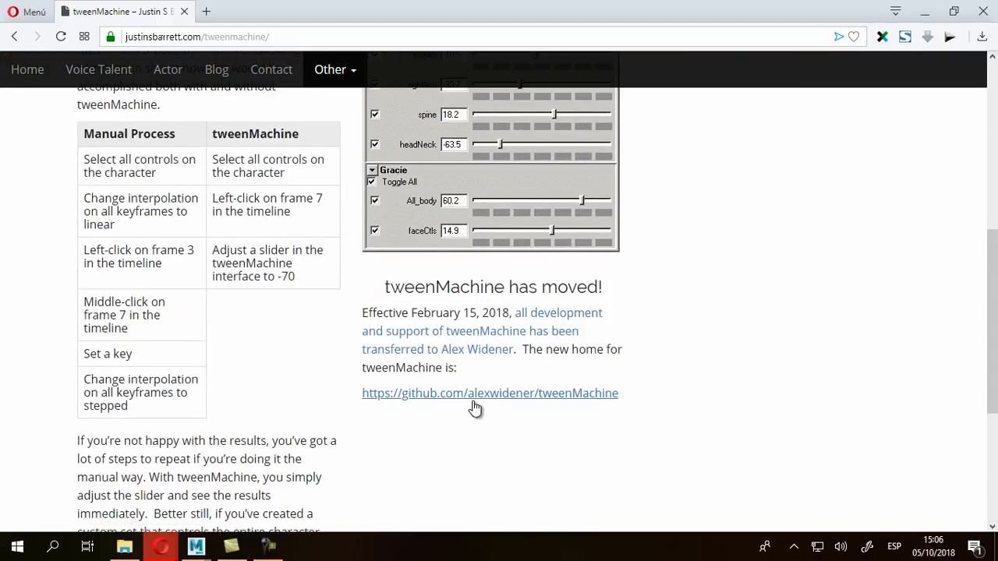
{"action": "scroll", "coordinate": [508, 304], "scroll_direction": "down", "scroll_amount": 3}
{"action": "scroll", "coordinate": [507, 294], "scroll_direction": "up", "scroll_amount": 3}
{"action": "scroll", "coordinate": [510, 299], "scroll_direction": "down", "scroll_amount": 1}
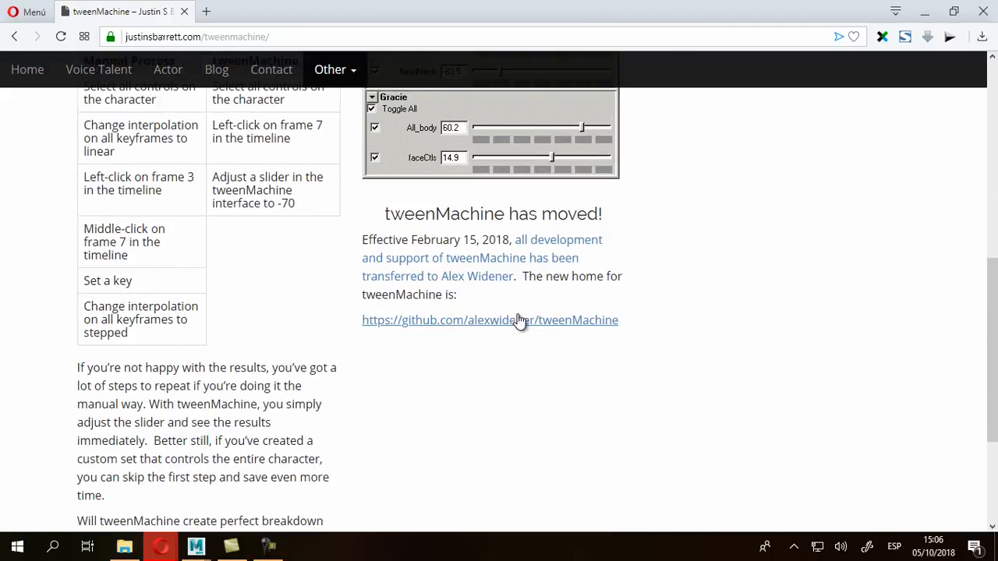
Step: Open the linked tweenMachine GitHub repository and download it as a ZIP file
{"action": "left_click", "coordinate": [474, 325]}
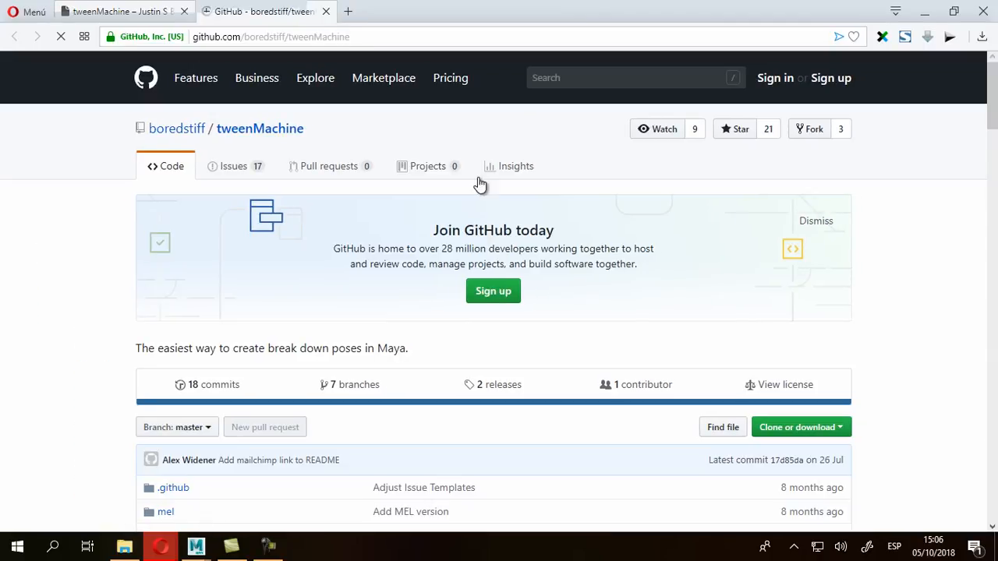
{"action": "scroll", "coordinate": [771, 143], "scroll_direction": "down", "scroll_amount": 3}
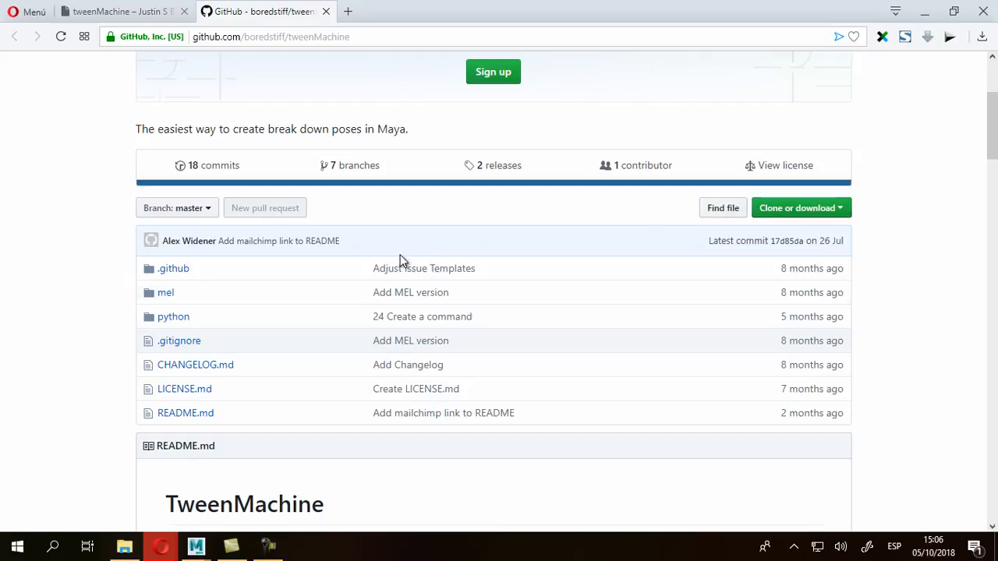
{"action": "left_click", "coordinate": [833, 212]}
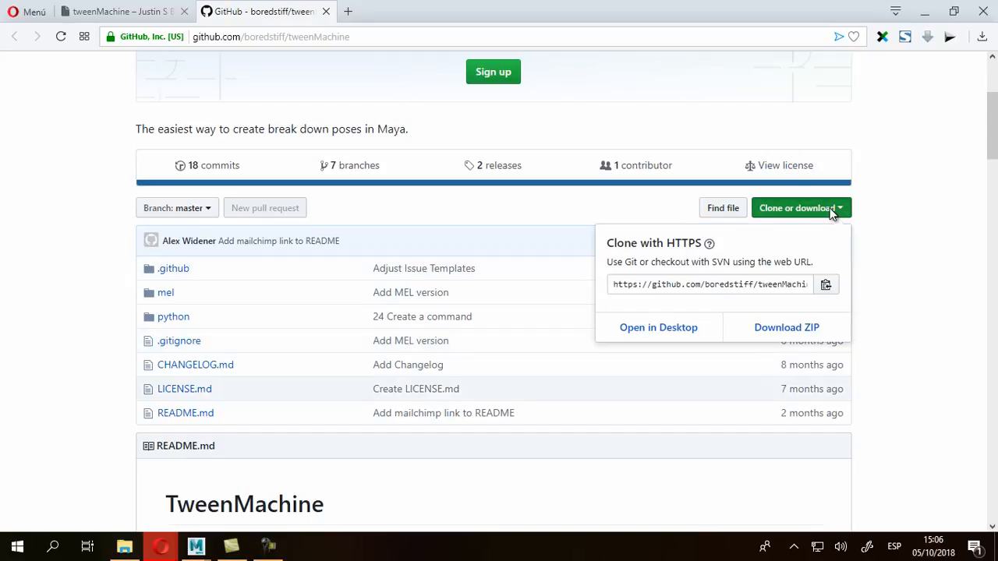
{"action": "left_click", "coordinate": [778, 334]}
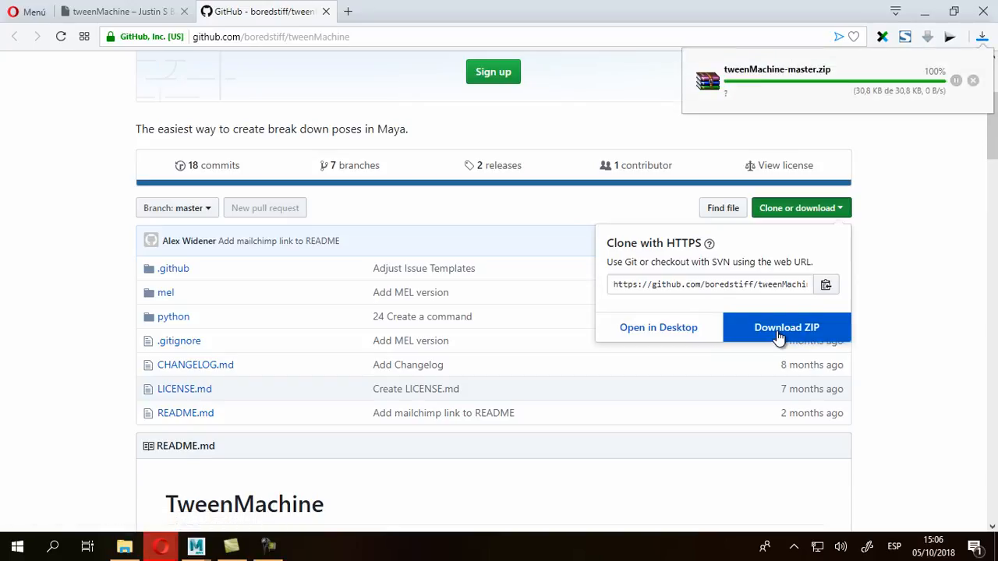
Step: In a new File Explorer window, open the Descargas folder and extract the tweenMachine-master archive into its own folder
{"action": "left_click", "coordinate": [126, 548]}
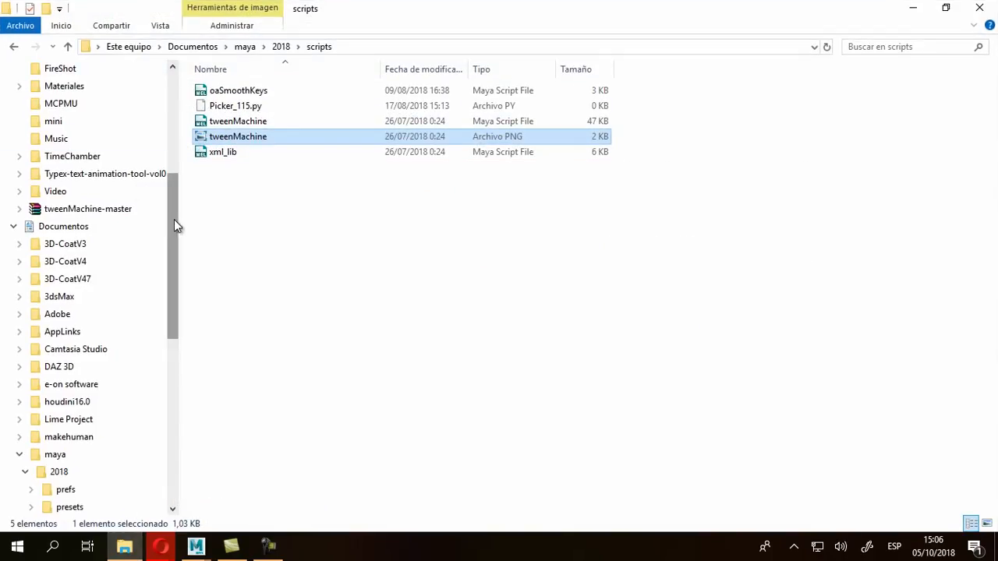
{"action": "key", "text": "super+e"}
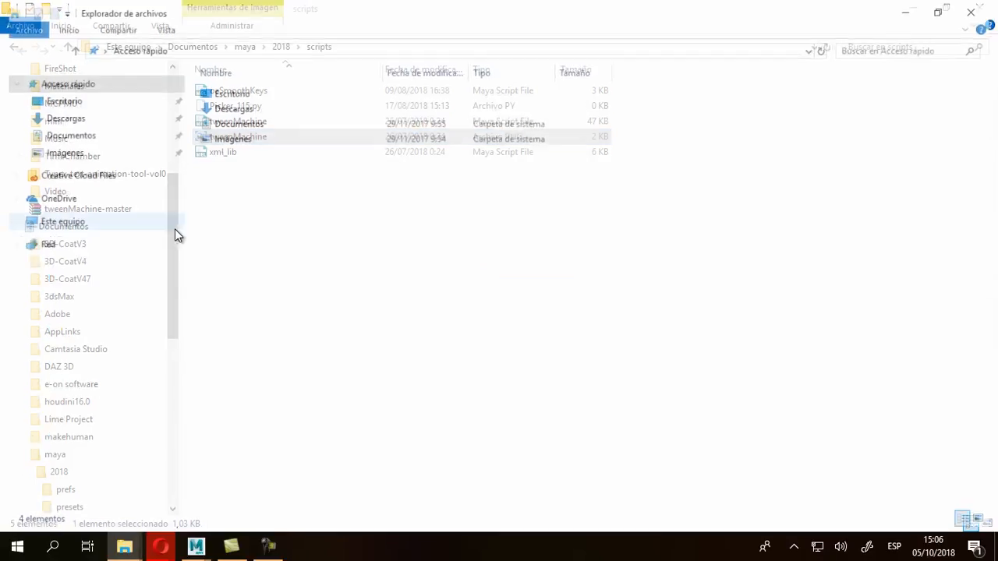
{"action": "left_click", "coordinate": [245, 109]}
{"action": "double_click", "coordinate": [245, 110]}
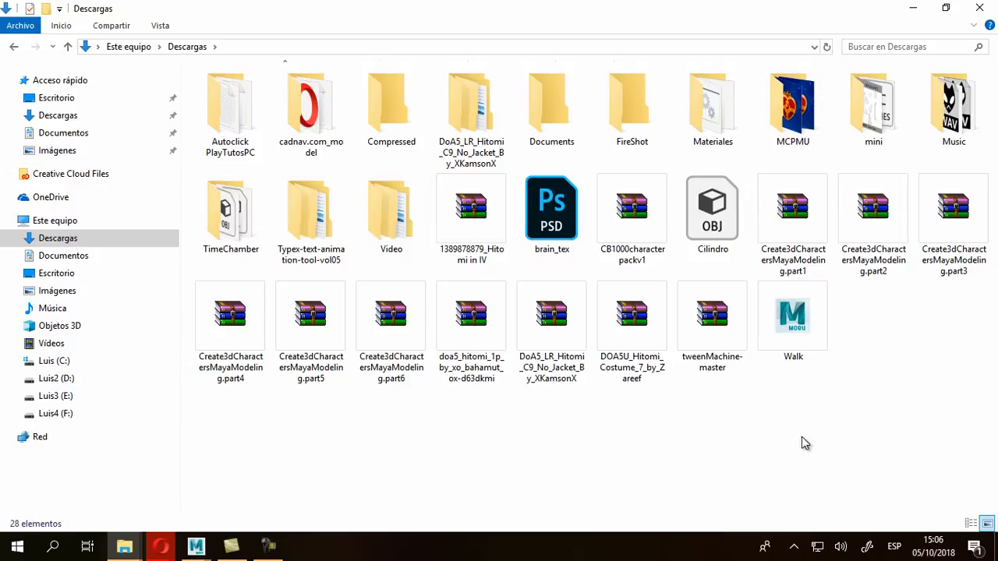
{"action": "left_click", "coordinate": [710, 322]}
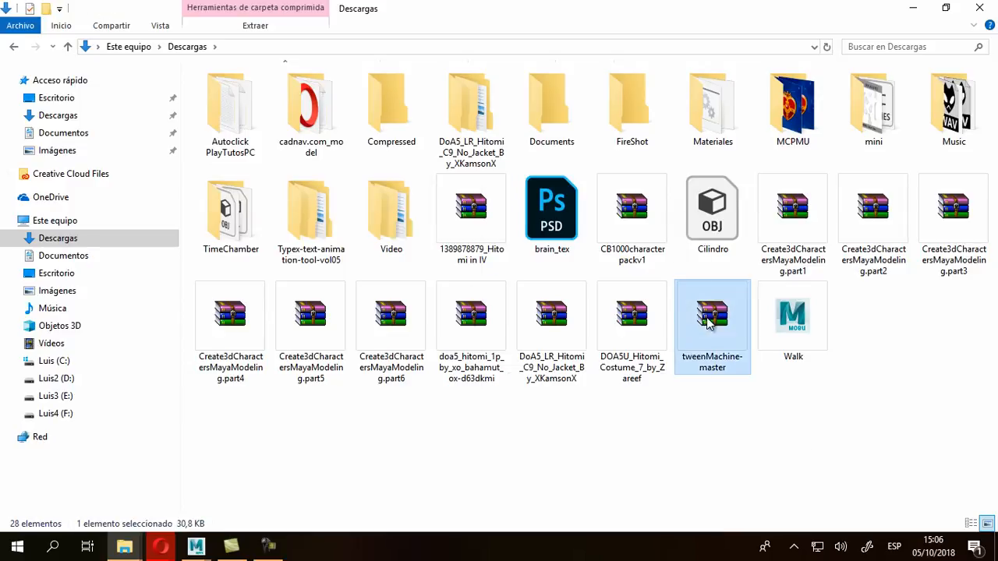
{"action": "right_click", "coordinate": [710, 324]}
{"action": "left_click", "coordinate": [565, 257]}
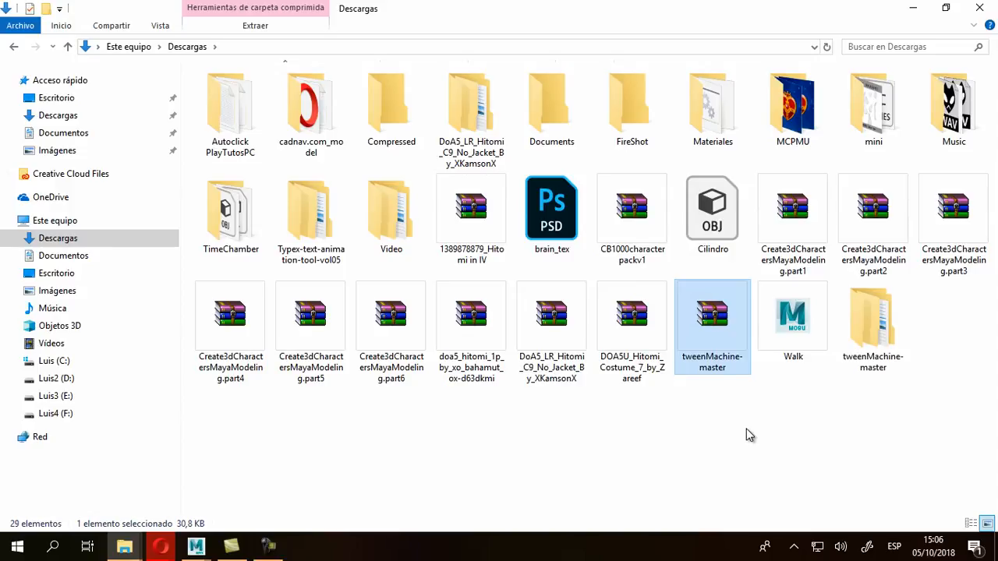
Step: Delete the tweenMachine-master archive and open the mel folder inside the extracted tweenMachine-master folder
{"action": "key", "text": "Delete"}
{"action": "left_click", "coordinate": [809, 333]}
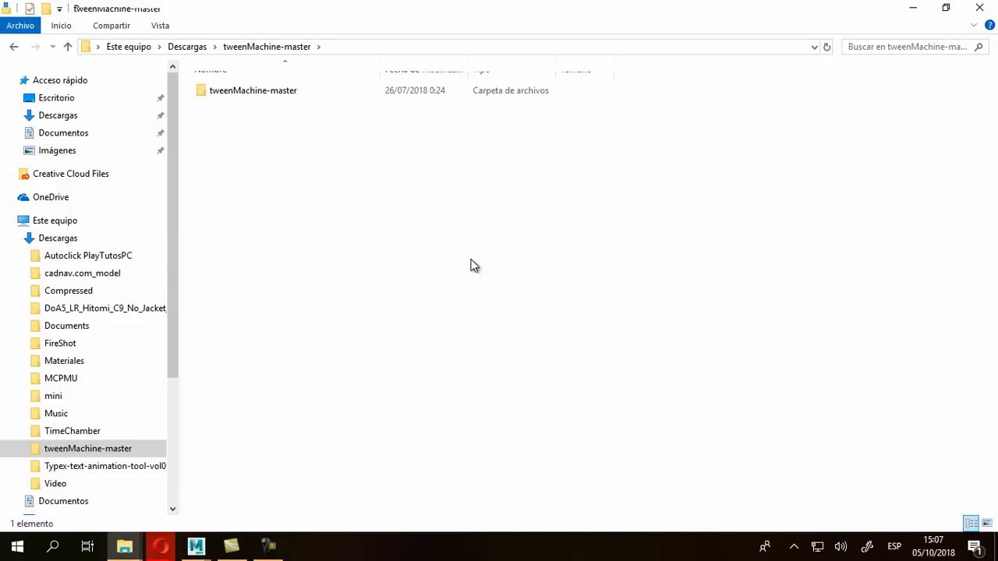
{"action": "double_click", "coordinate": [248, 92]}
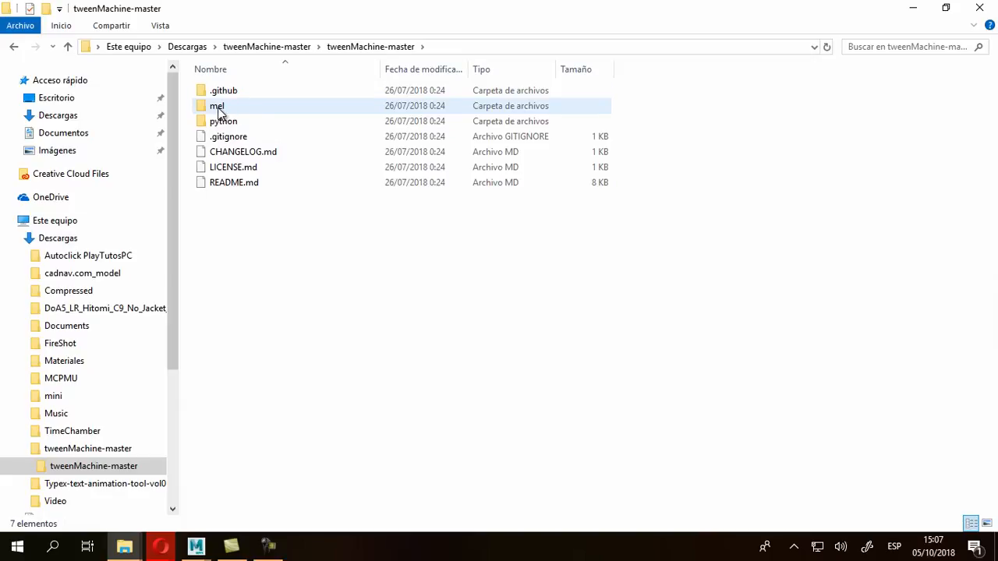
{"action": "double_click", "coordinate": [219, 113]}
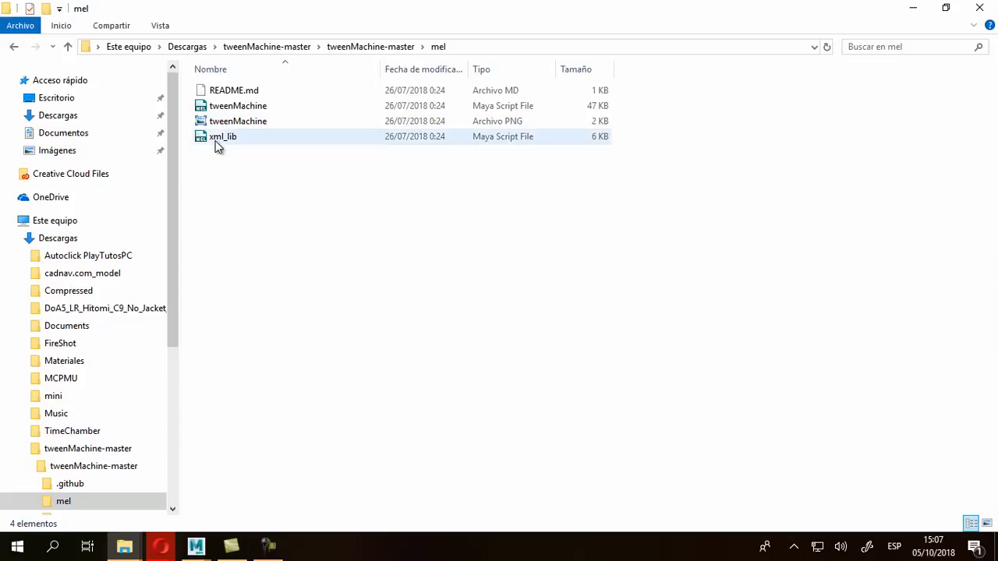
Step: Copy the tweenMachine script, the tweenMachine PNG image and the xml_lib script from the mel folder
{"action": "left_click_drag", "start_coordinate": [318, 183], "coordinate": [216, 106]}
{"action": "right_click", "coordinate": [225, 111]}
{"action": "left_click", "coordinate": [68, 327]}
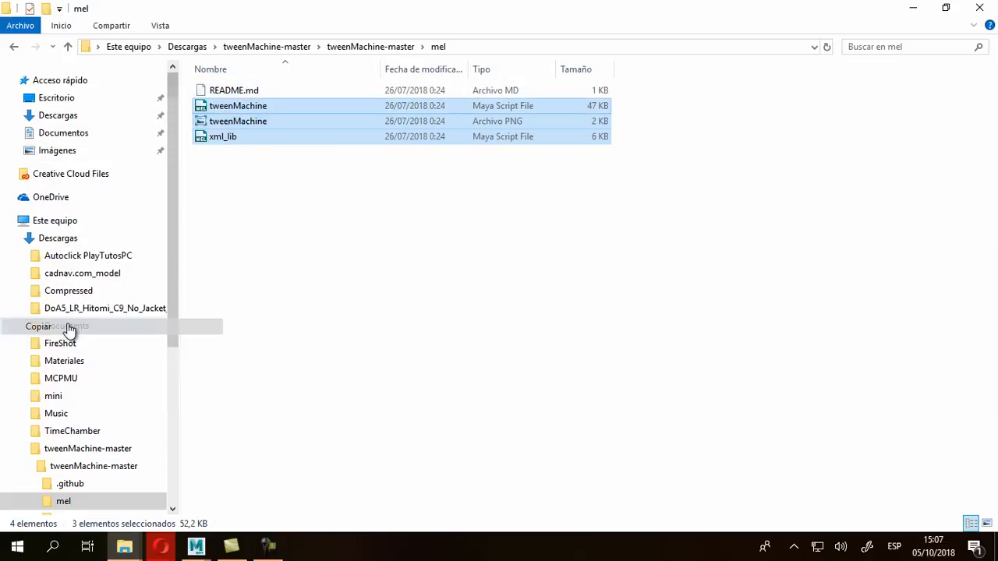
Step: In the other File Explorer window, open the scripts folder inside Documentos > maya > 2018
{"action": "mouse_move", "coordinate": [124, 546]}
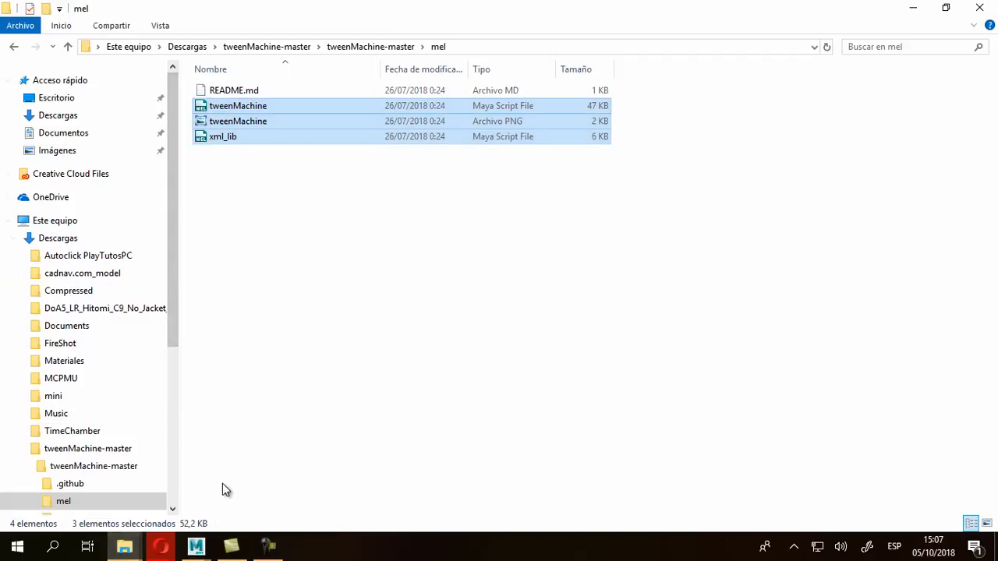
{"action": "left_click", "coordinate": [85, 498]}
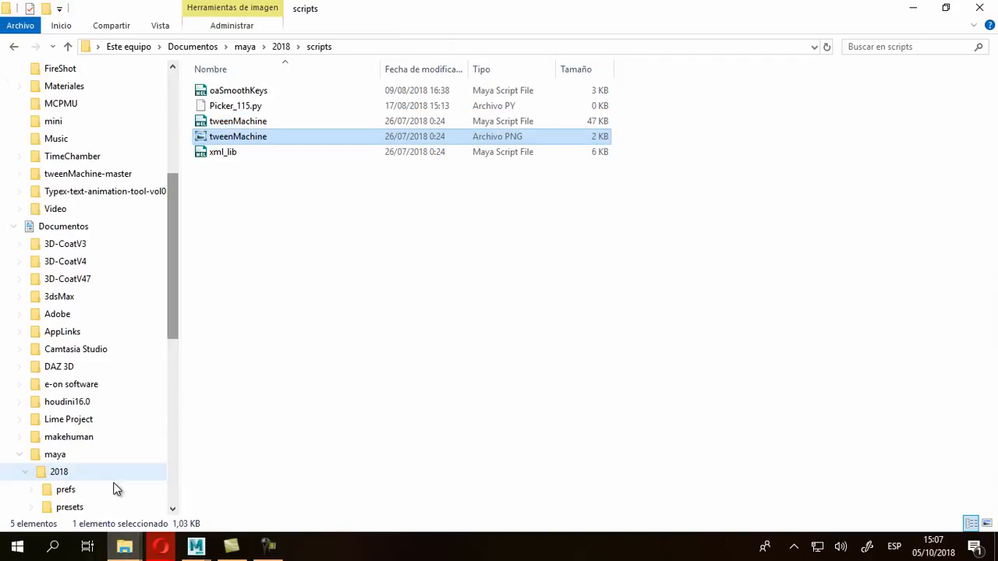
{"action": "scroll", "coordinate": [173, 249], "scroll_direction": "up", "scroll_amount": 7}
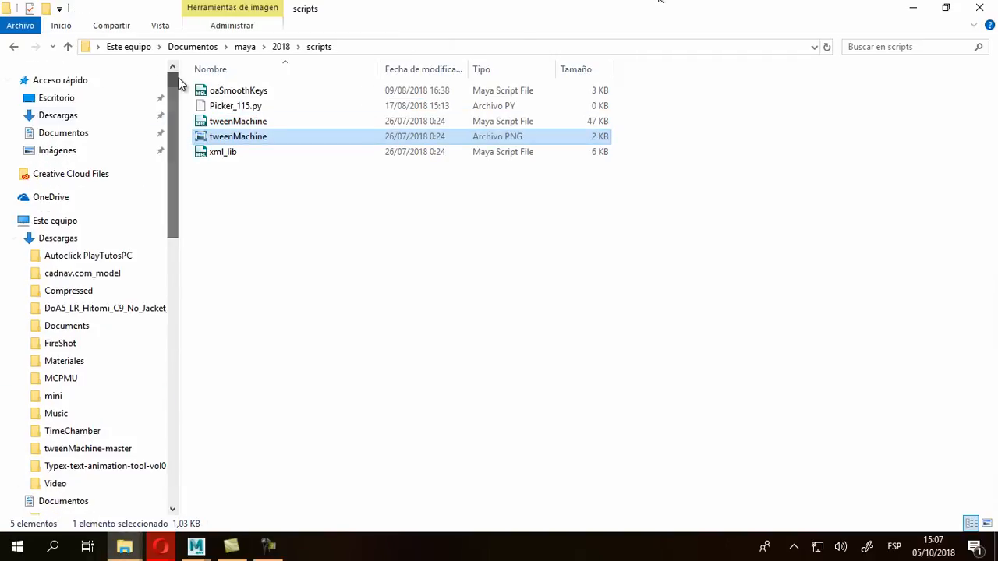
{"action": "left_click", "coordinate": [65, 222]}
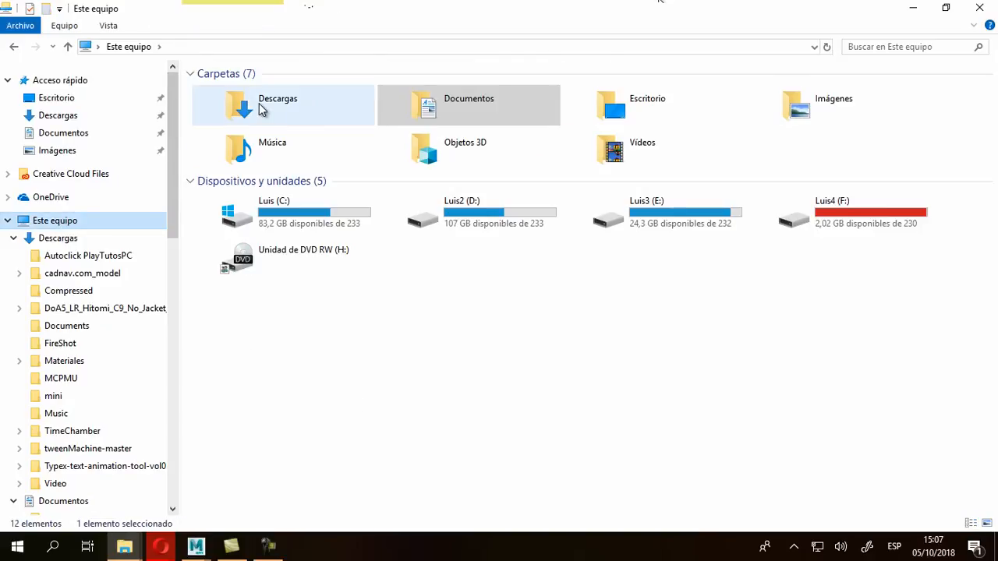
{"action": "left_click", "coordinate": [64, 133]}
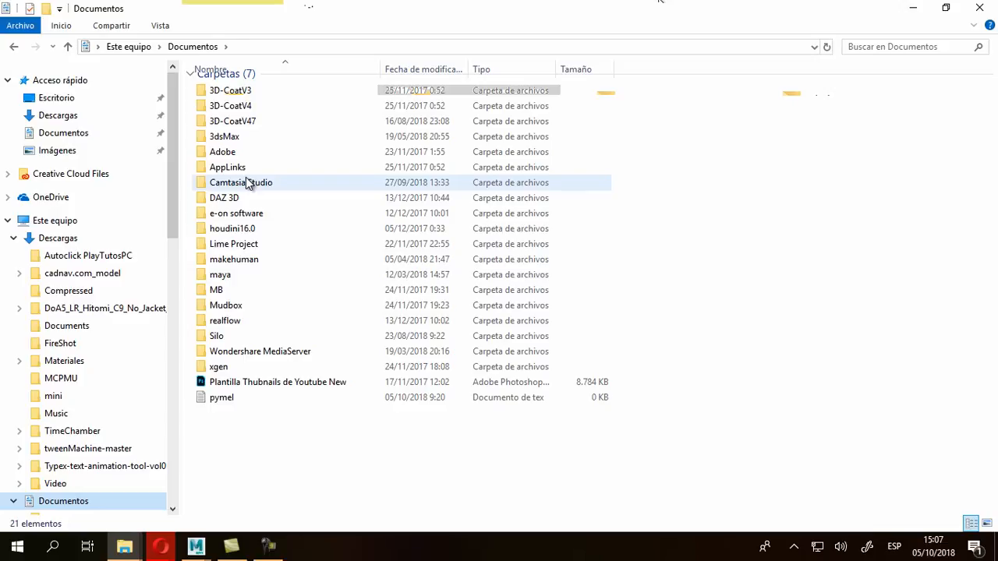
{"action": "double_click", "coordinate": [229, 277]}
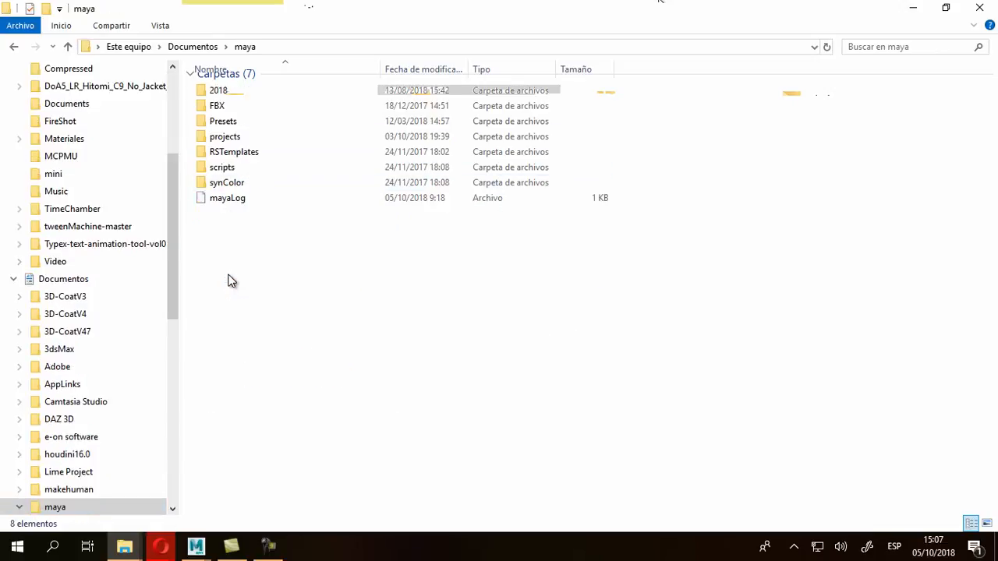
{"action": "double_click", "coordinate": [219, 92]}
{"action": "double_click", "coordinate": [222, 123]}
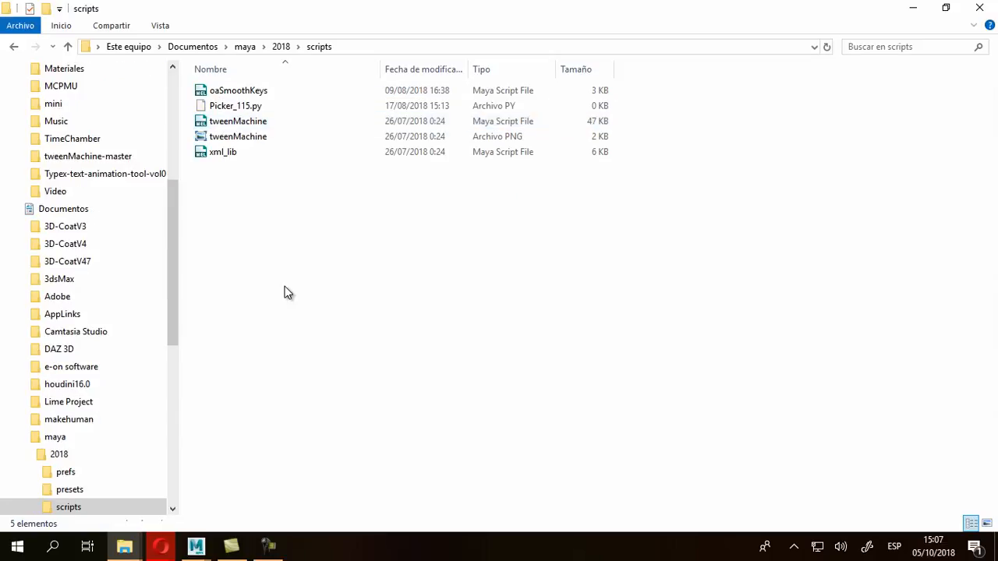
Step: Paste the three copied tweenMachine files into the 2018 scripts folder, replacing the files with the same names
{"action": "right_click", "coordinate": [280, 213]}
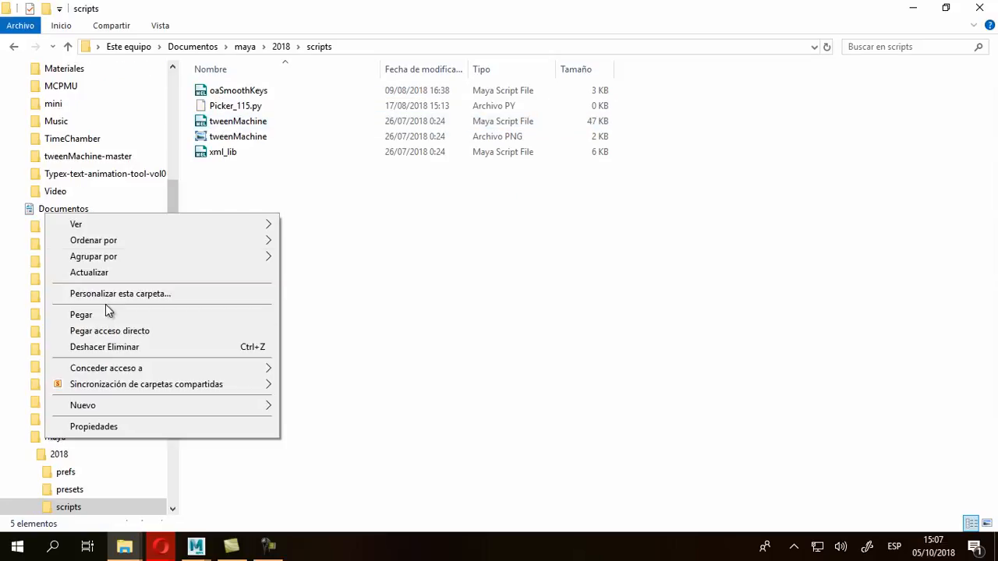
{"action": "left_click", "coordinate": [105, 315]}
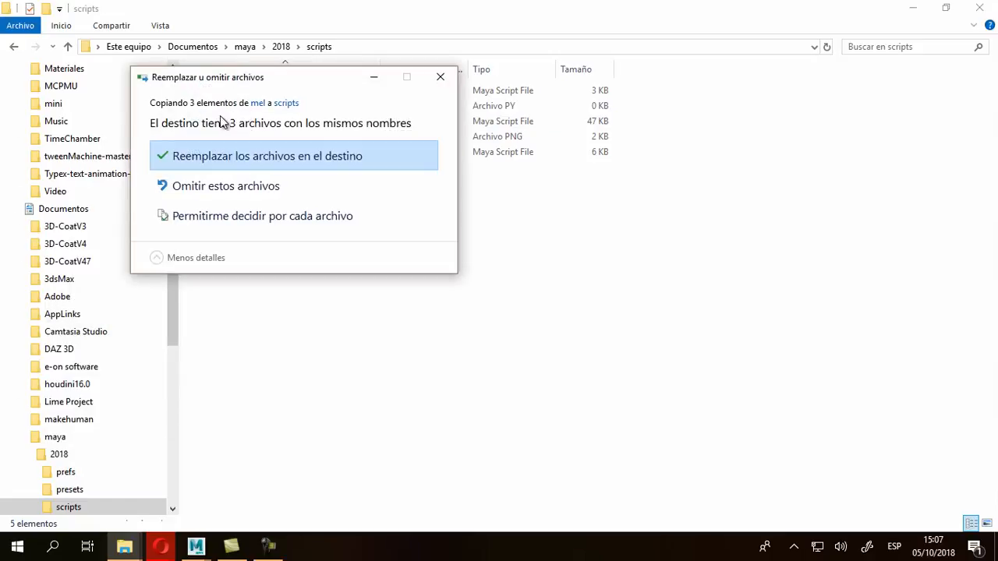
{"action": "left_click", "coordinate": [293, 156]}
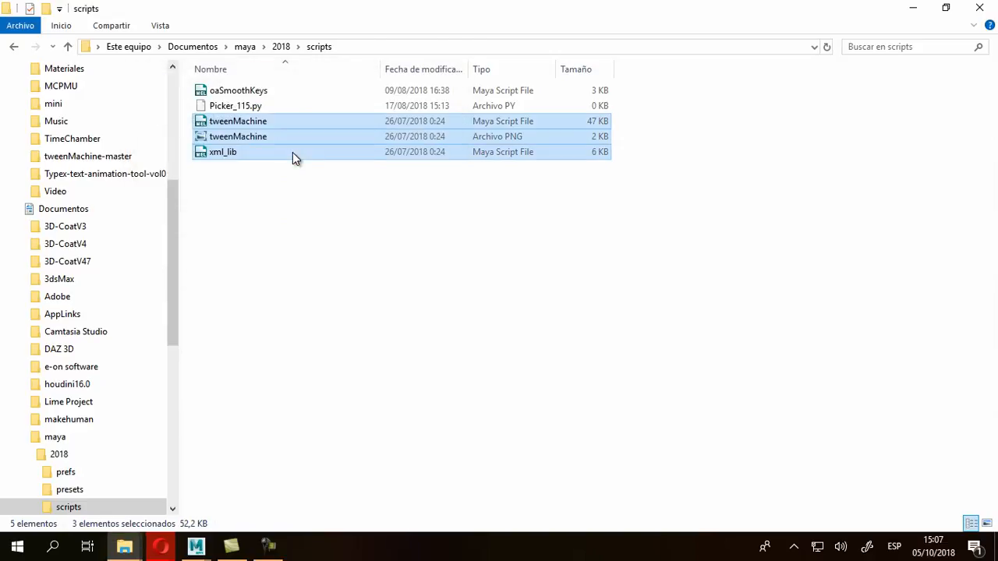
{"action": "left_click", "coordinate": [277, 237]}
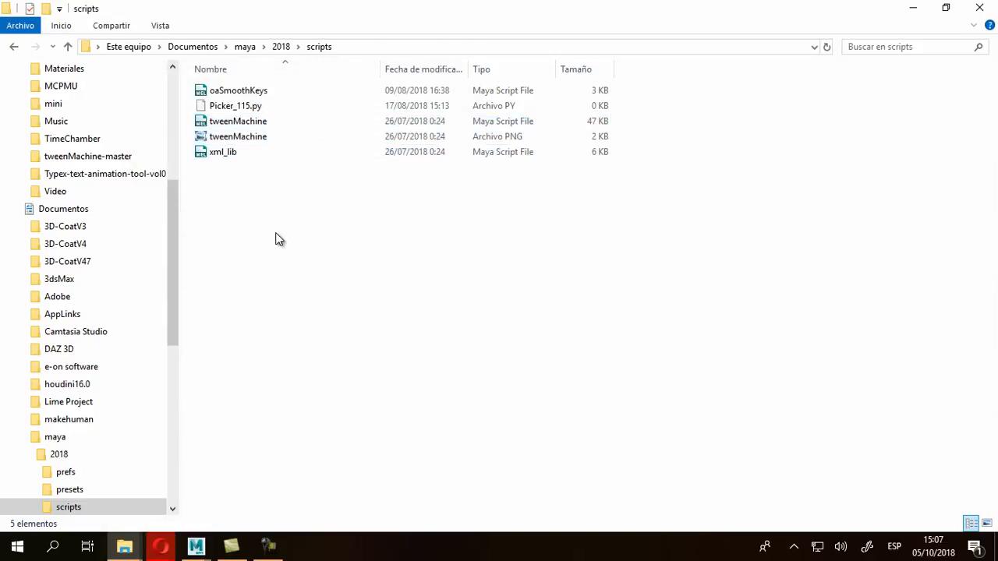
Step: Move the tweenMachine PNG image from the scripts folder into the icons folder inside 2018 > prefs
{"action": "left_click", "coordinate": [231, 136]}
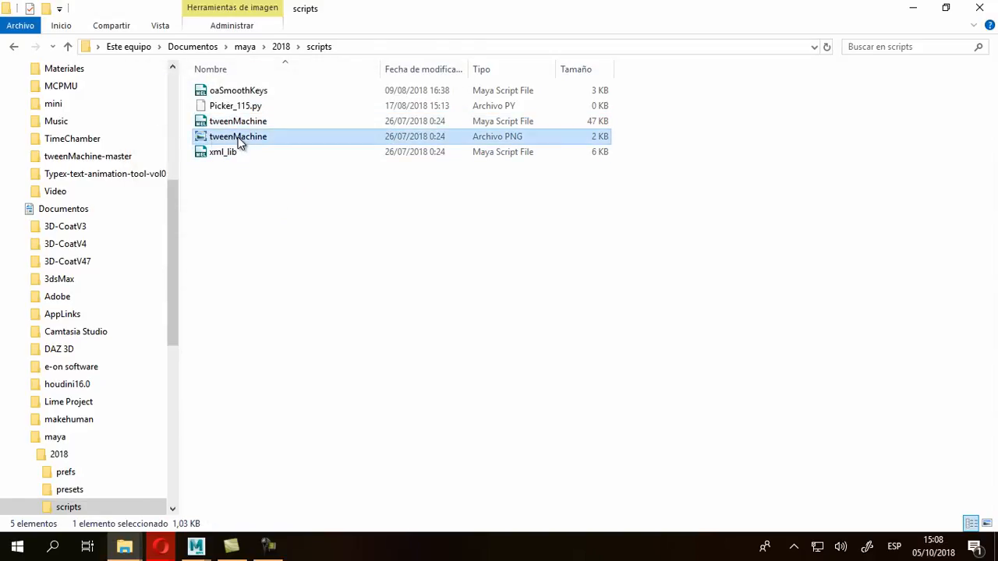
{"action": "right_click", "coordinate": [244, 148]}
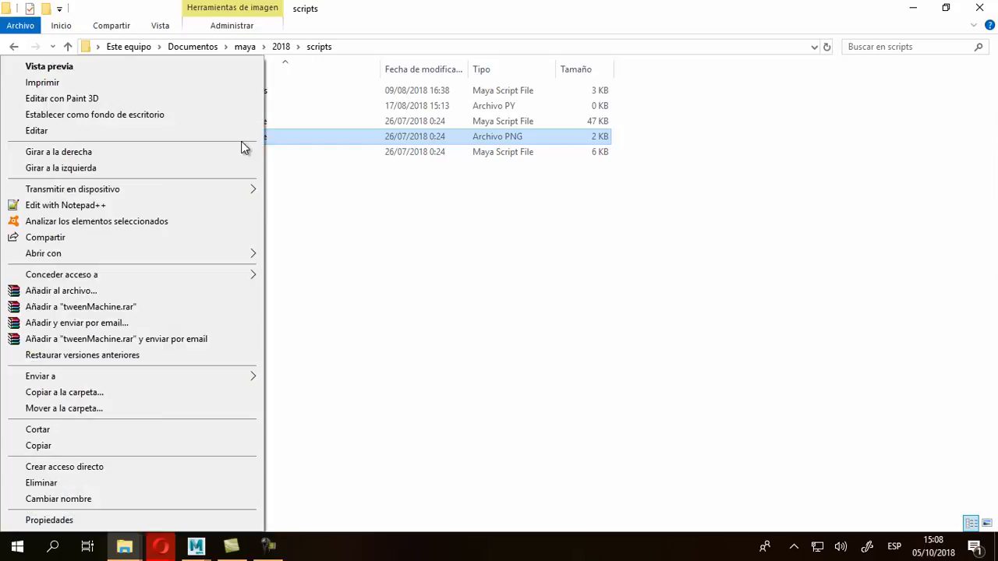
{"action": "left_click", "coordinate": [109, 428]}
{"action": "left_click", "coordinate": [68, 47]}
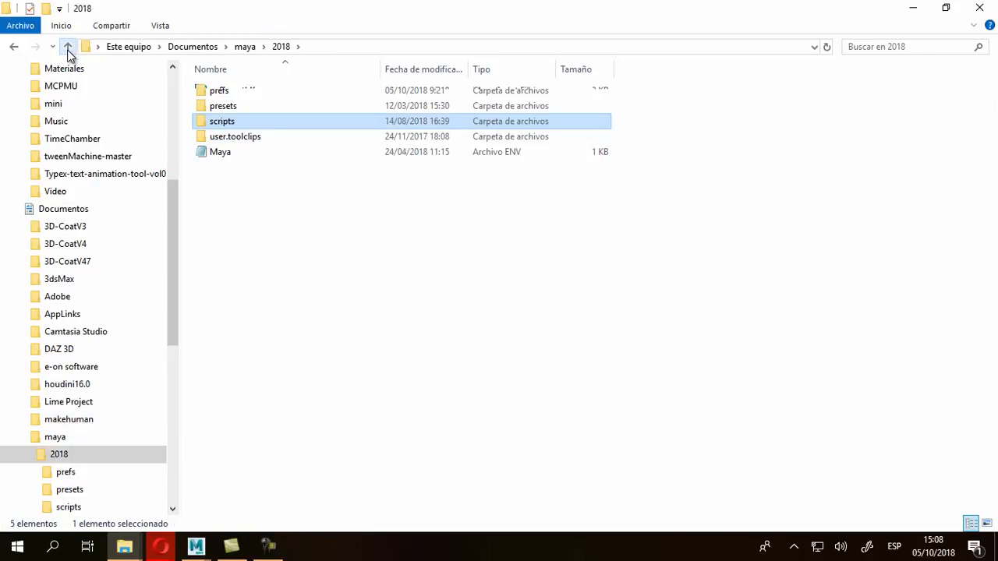
{"action": "double_click", "coordinate": [223, 93]}
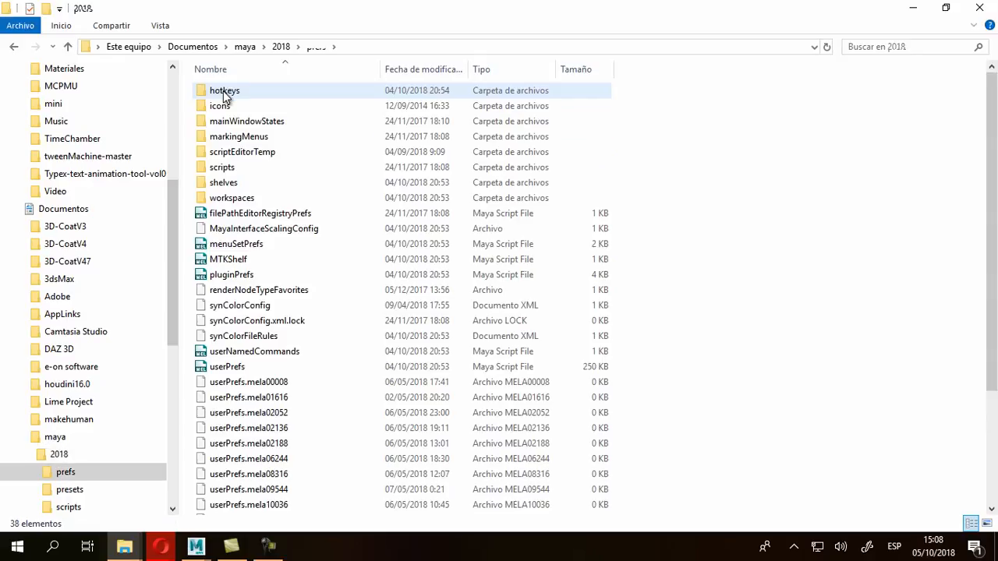
{"action": "scroll", "coordinate": [277, 180], "scroll_direction": "down", "scroll_amount": 4}
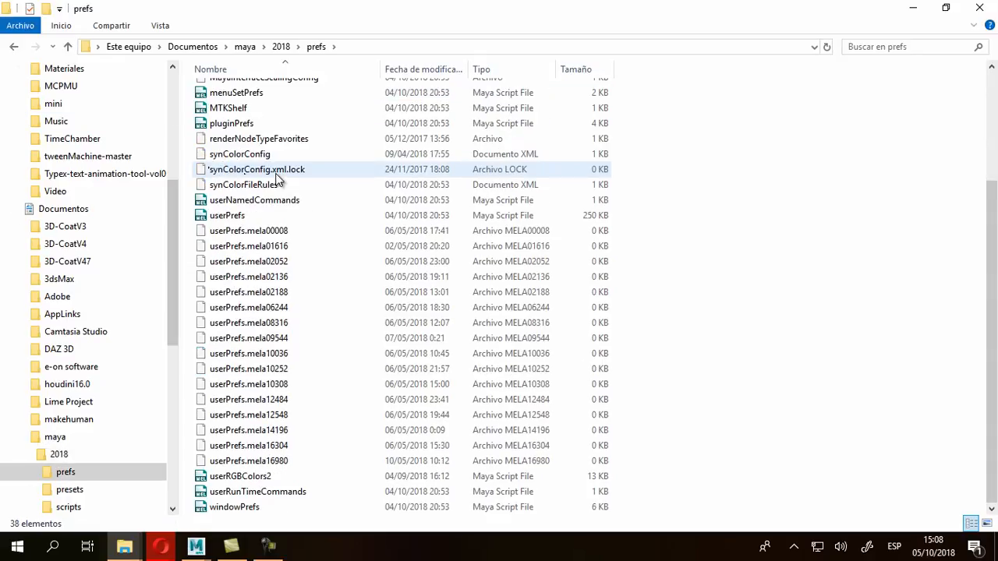
{"action": "scroll", "coordinate": [276, 179], "scroll_direction": "up", "scroll_amount": 3}
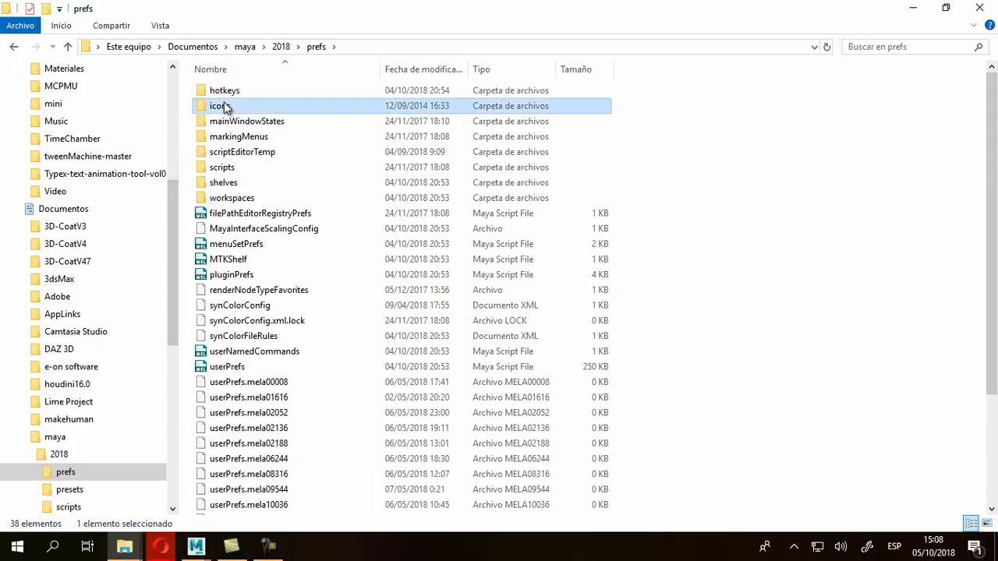
{"action": "double_click", "coordinate": [223, 105]}
{"action": "right_click", "coordinate": [266, 148]}
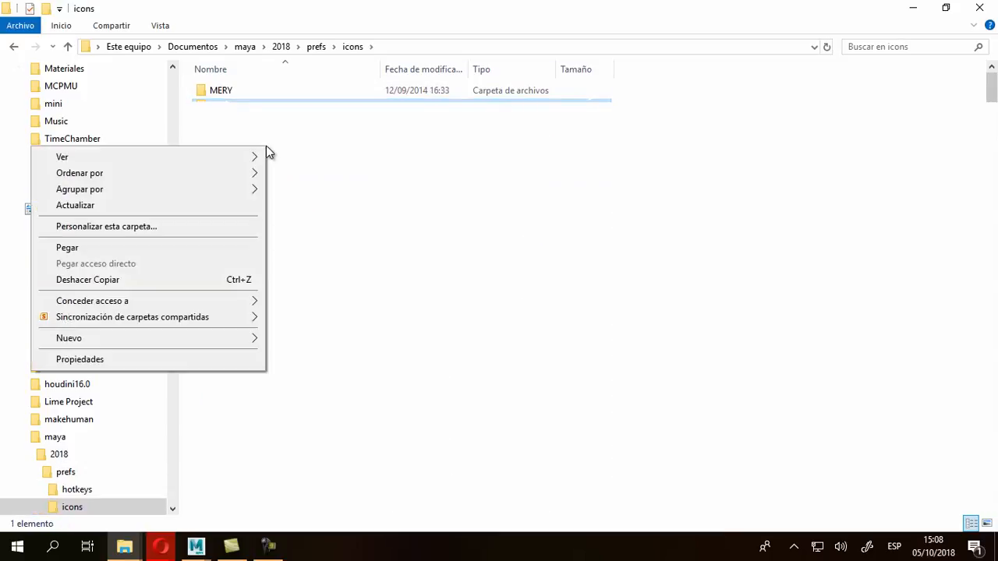
{"action": "left_click", "coordinate": [114, 247]}
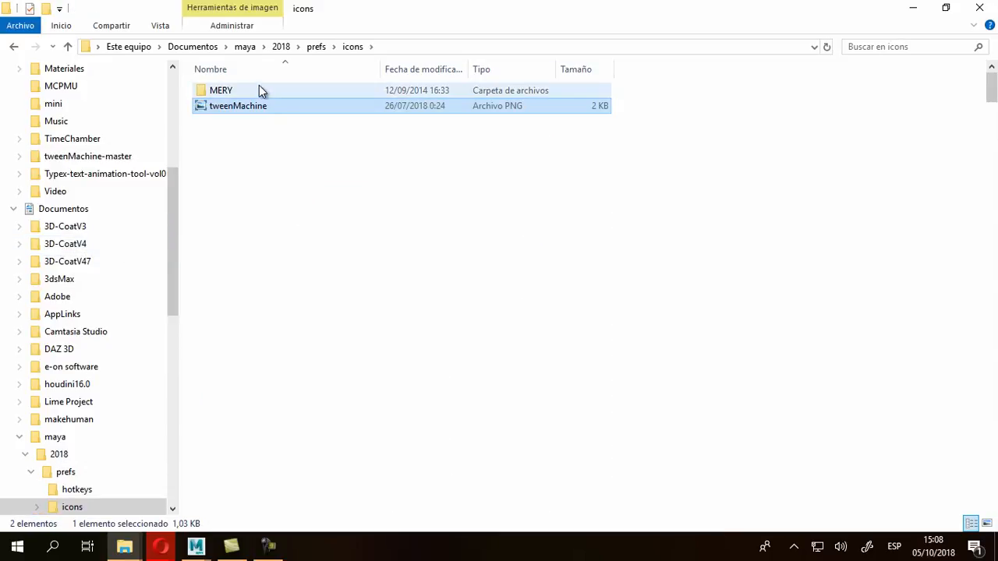
Step: Retrace the path from the maya folder through 2018 and prefs to icons, and close that File Explorer window
{"action": "left_click", "coordinate": [250, 48]}
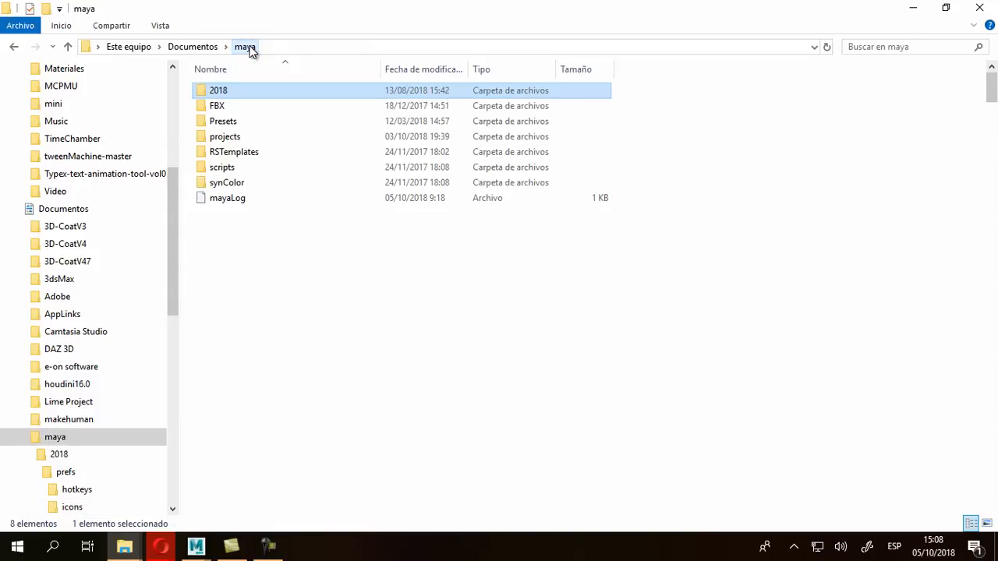
{"action": "double_click", "coordinate": [216, 90]}
{"action": "double_click", "coordinate": [222, 92]}
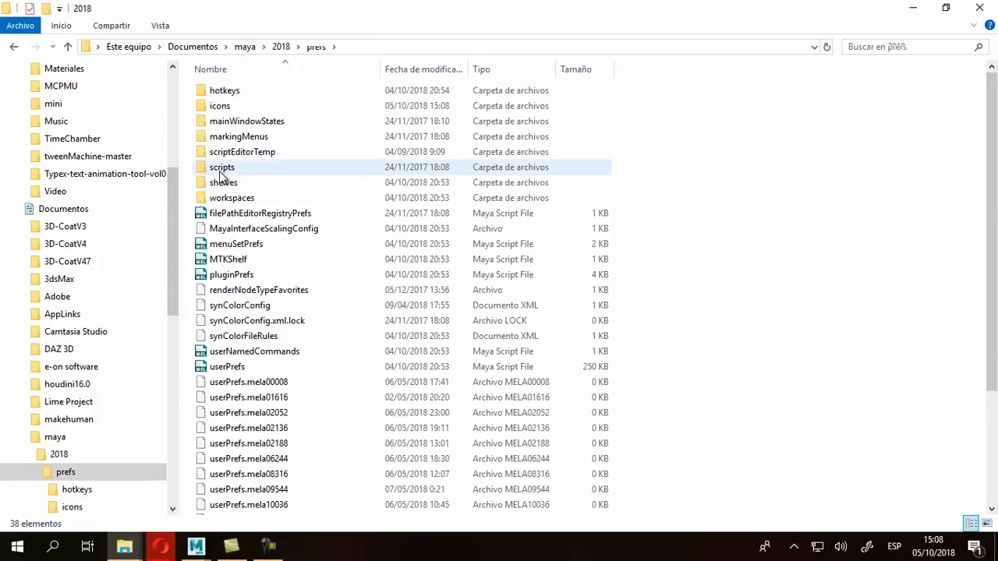
{"action": "double_click", "coordinate": [225, 108]}
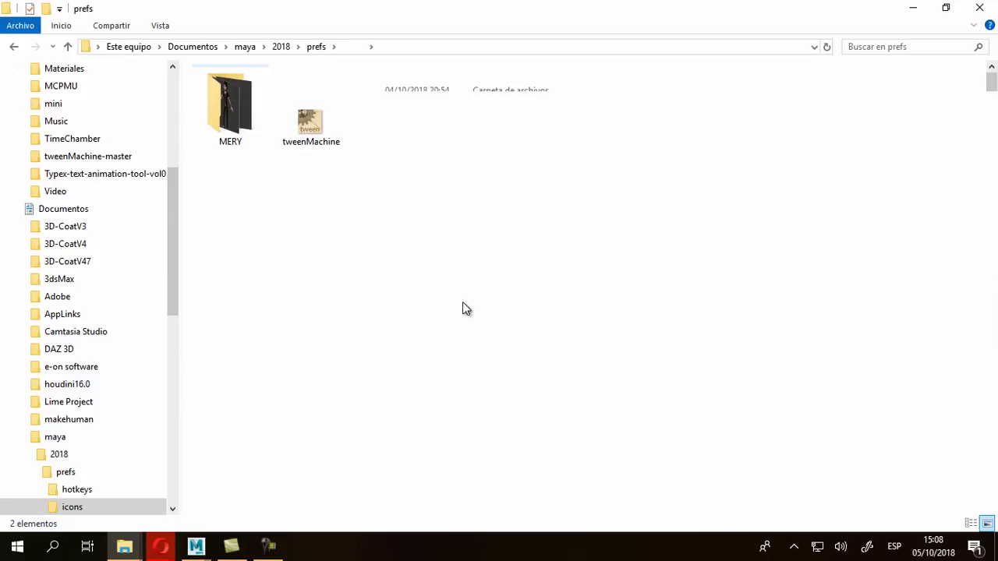
{"action": "left_click", "coordinate": [979, 8]}
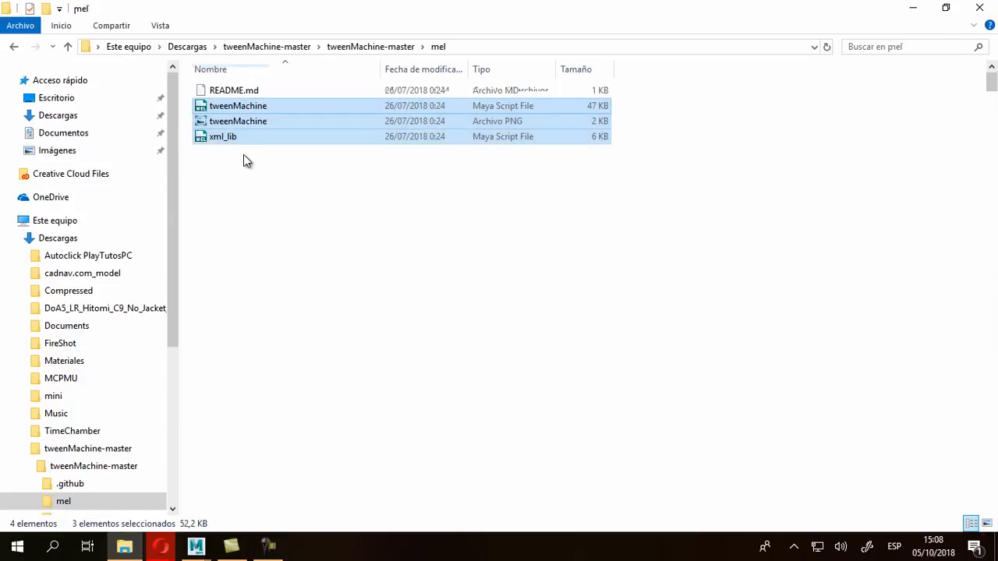
Step: Switch to the Jill Sailor Moon scene in Maya, run the MEL command tweenMachine; and close the tool window it opens
{"action": "mouse_move", "coordinate": [220, 552]}
{"action": "left_click", "coordinate": [253, 483]}
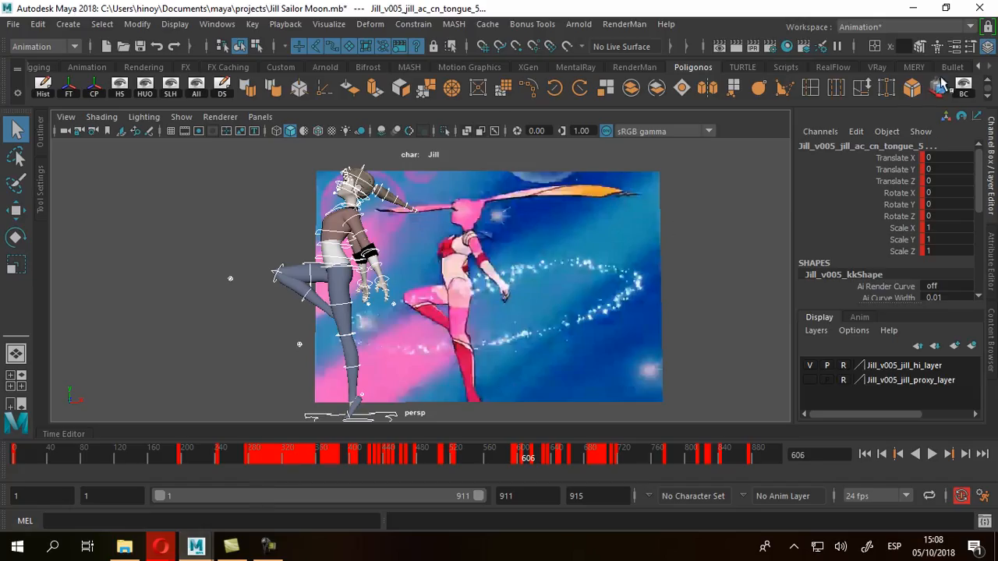
{"action": "left_click", "coordinate": [59, 523]}
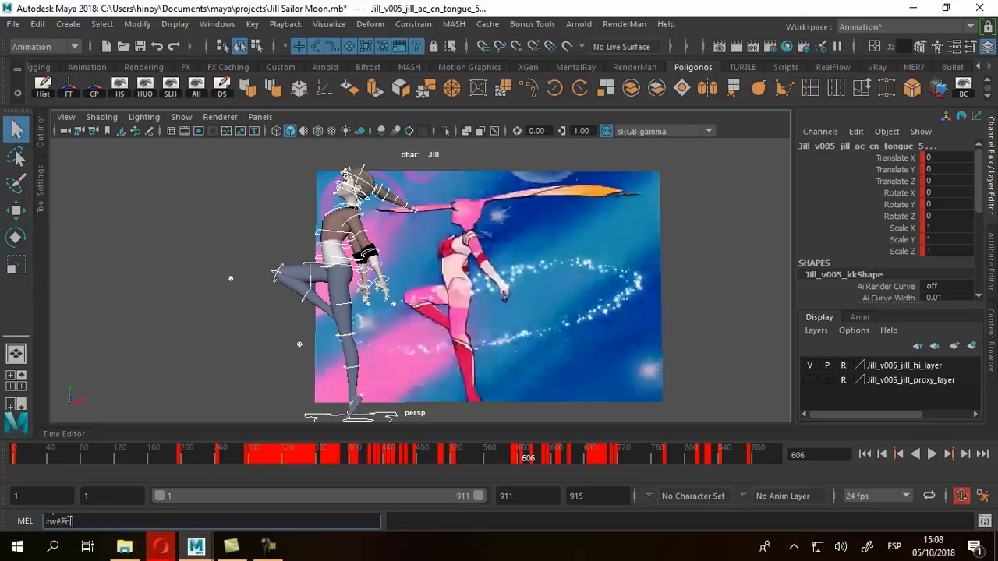
{"action": "type", "text": "tweenMachine;"}
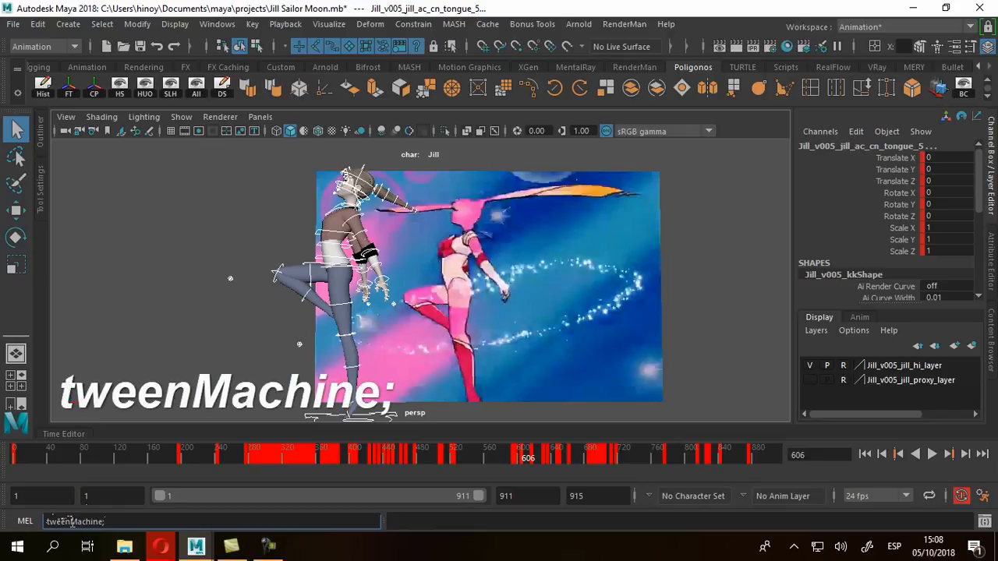
{"action": "key", "text": "Return"}
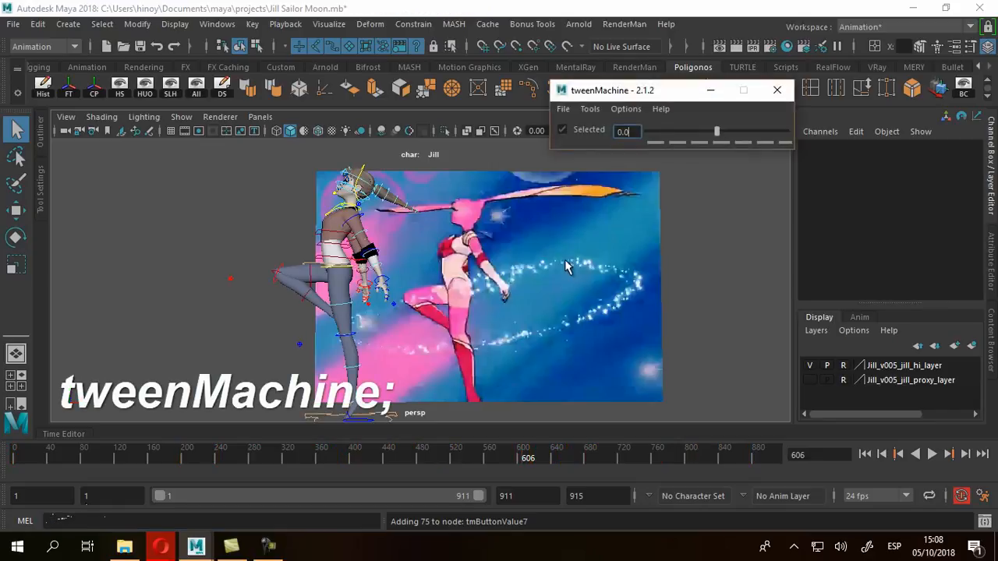
{"action": "left_click_drag", "start_coordinate": [651, 90], "coordinate": [126, 157]}
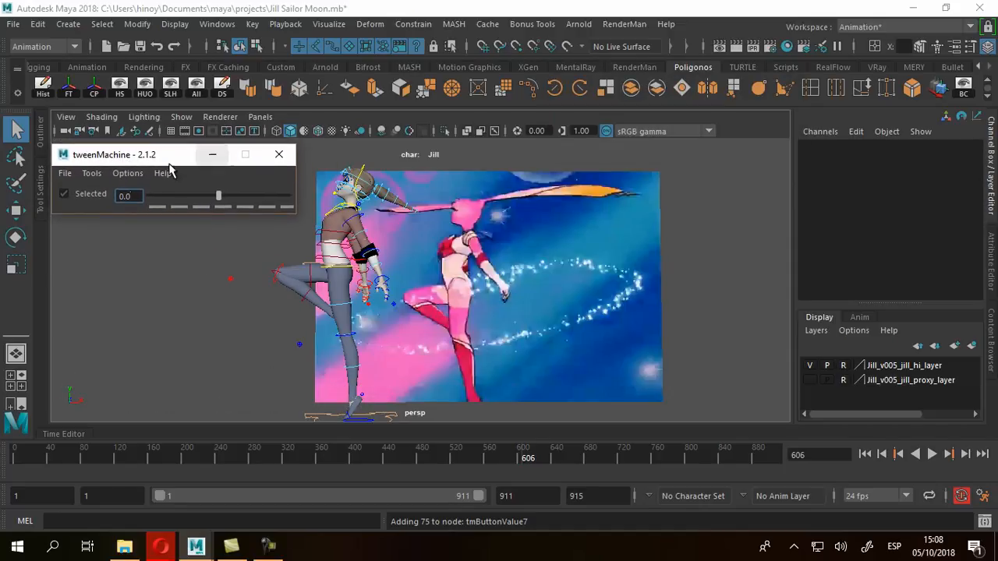
{"action": "left_click", "coordinate": [280, 156]}
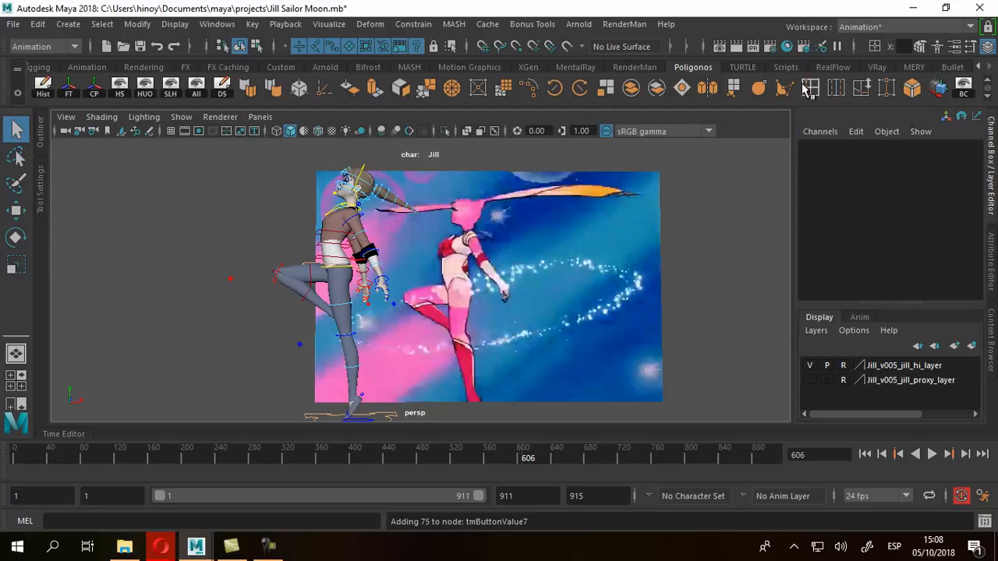
Step: Enter the command tweenMachine; in the command line and save it to the Scripts shelf as a MEL script
{"action": "left_click", "coordinate": [788, 68]}
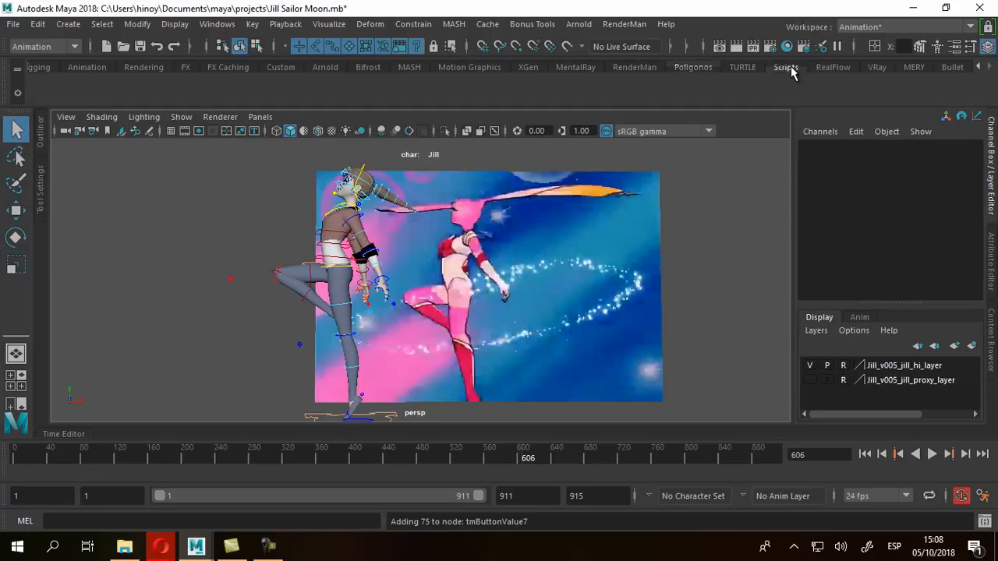
{"action": "left_click", "coordinate": [63, 520]}
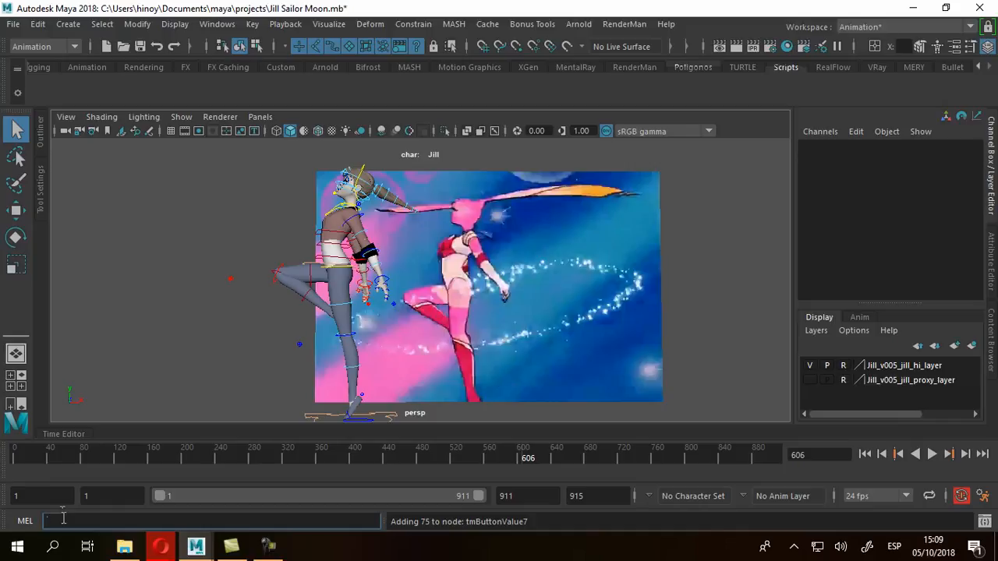
{"action": "type", "text": "tweenMachine"}
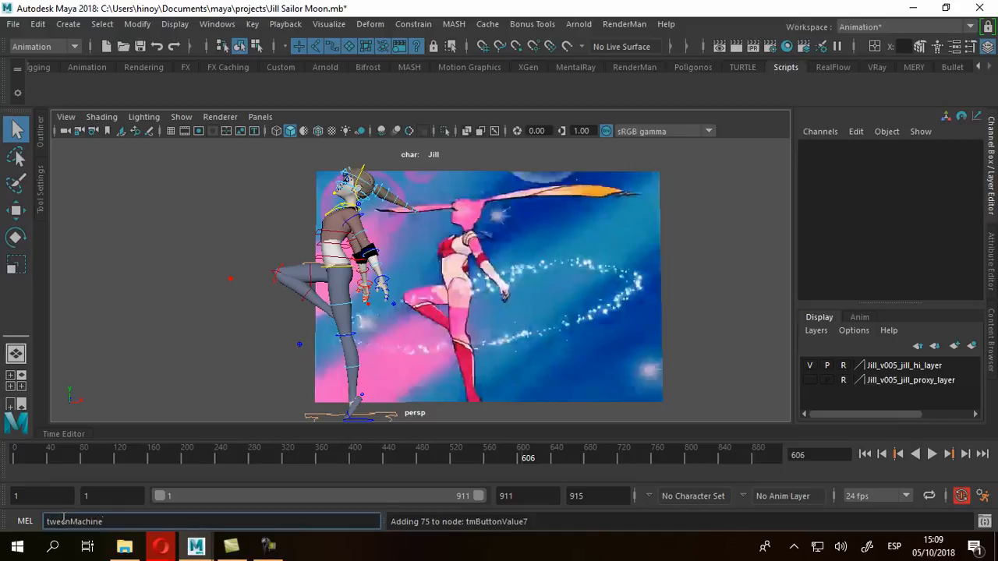
{"action": "left_click_drag", "start_coordinate": [121, 525], "coordinate": [49, 528]}
{"action": "middle_click_drag", "start_coordinate": [48, 521], "coordinate": [180, 495]}
{"action": "middle_click_drag", "start_coordinate": [49, 88], "coordinate": [45, 90]}
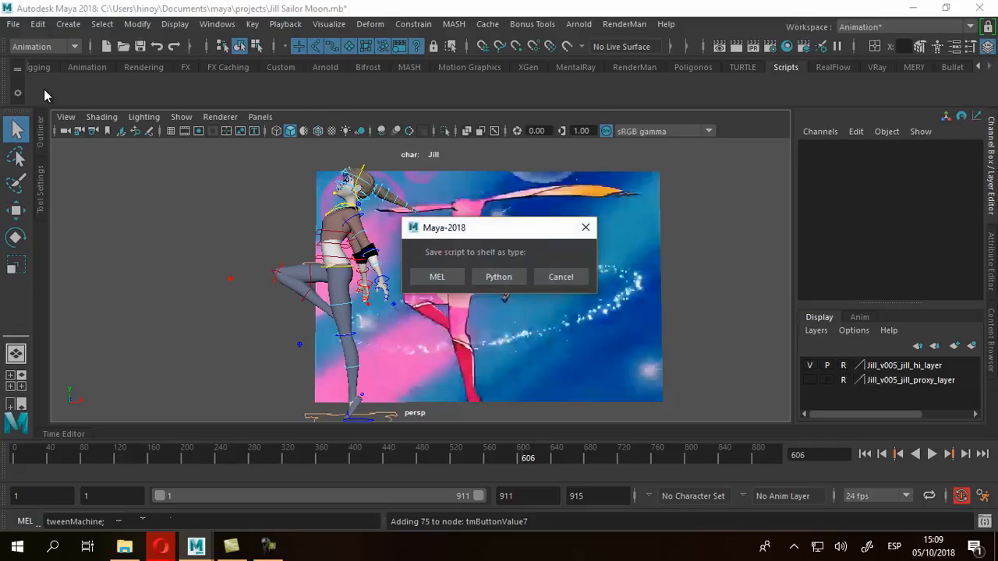
{"action": "left_click", "coordinate": [442, 277]}
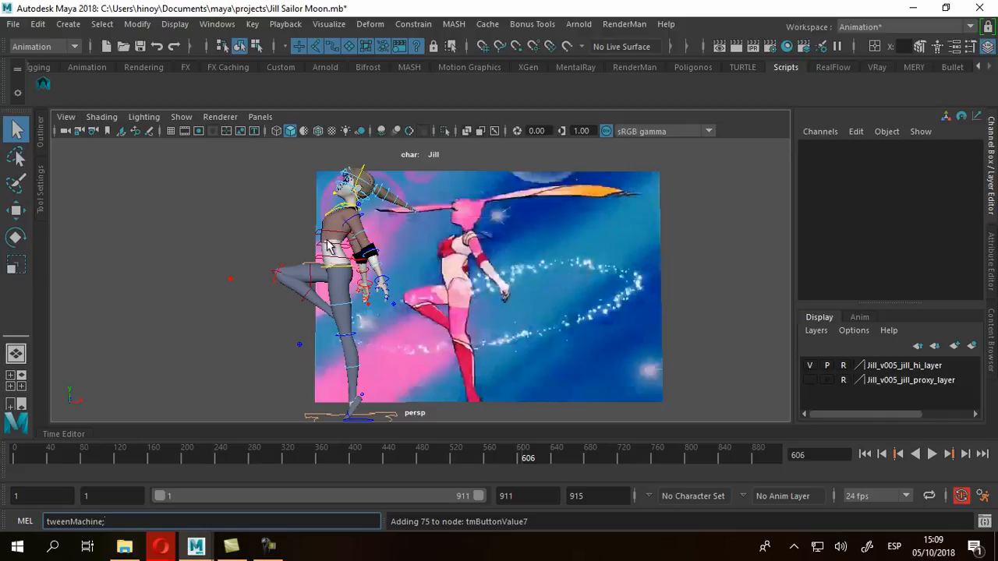
Step: Edit the tweenMachine button on the Scripts shelf, labelling it TweenM and assigning tweenMachine.png from prefs/icons as its icon
{"action": "right_click", "coordinate": [44, 92]}
{"action": "left_click", "coordinate": [70, 114]}
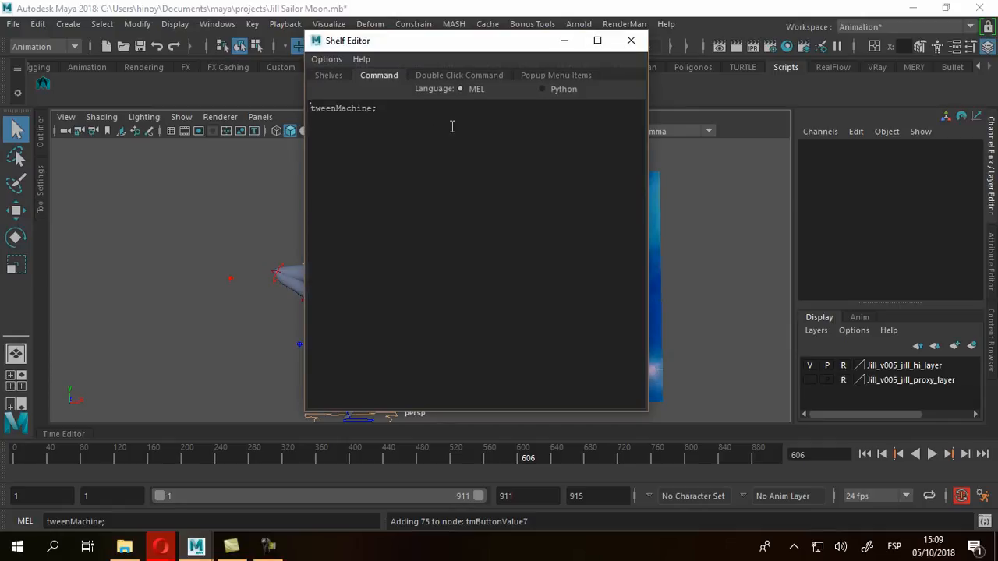
{"action": "left_click", "coordinate": [329, 75]}
{"action": "left_click", "coordinate": [464, 298]}
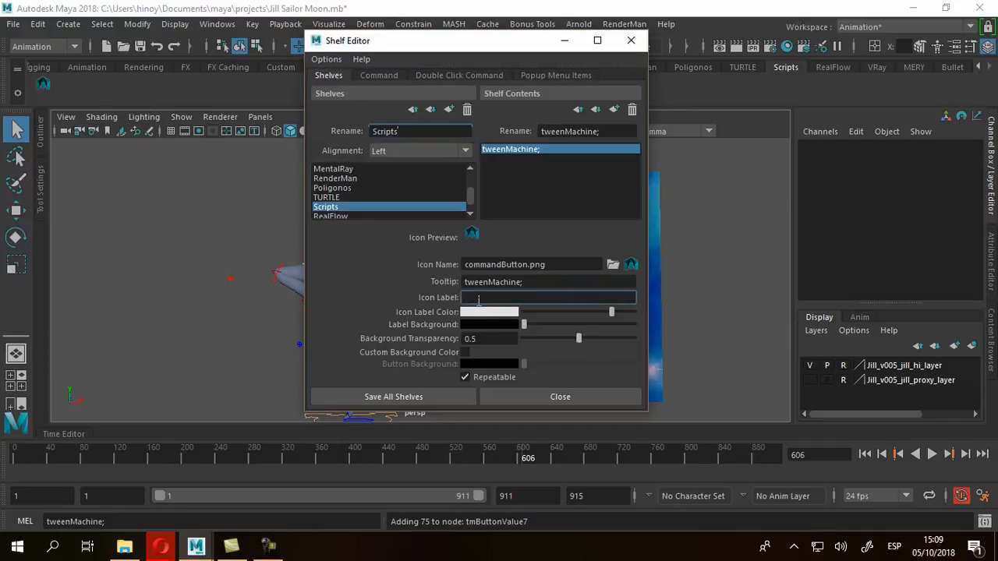
{"action": "type", "text": "TweenM"}
{"action": "left_click", "coordinate": [632, 266]}
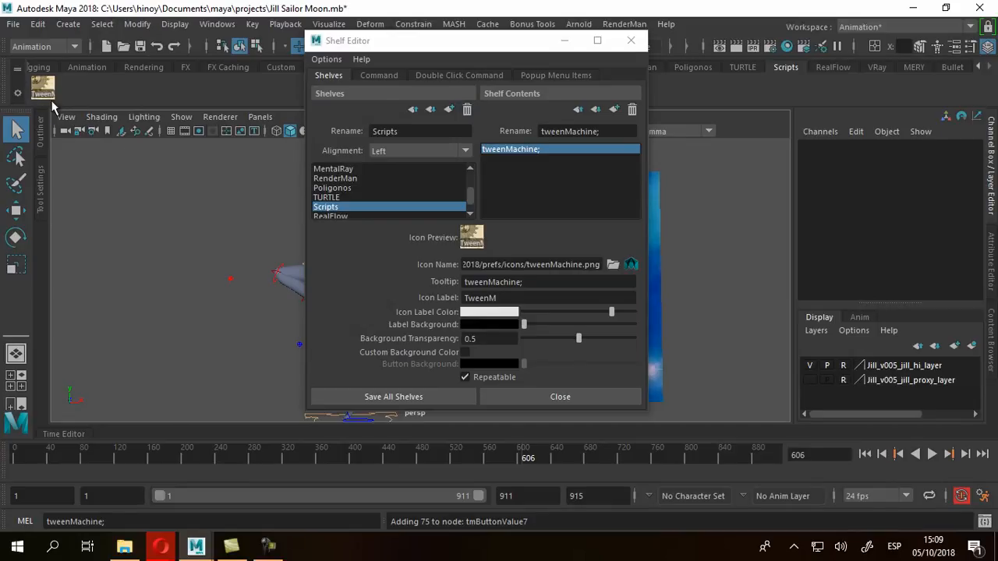
Step: Change the shelf button's icon label to TwMac and save all shelves
{"action": "left_click_drag", "start_coordinate": [505, 300], "coordinate": [467, 301]}
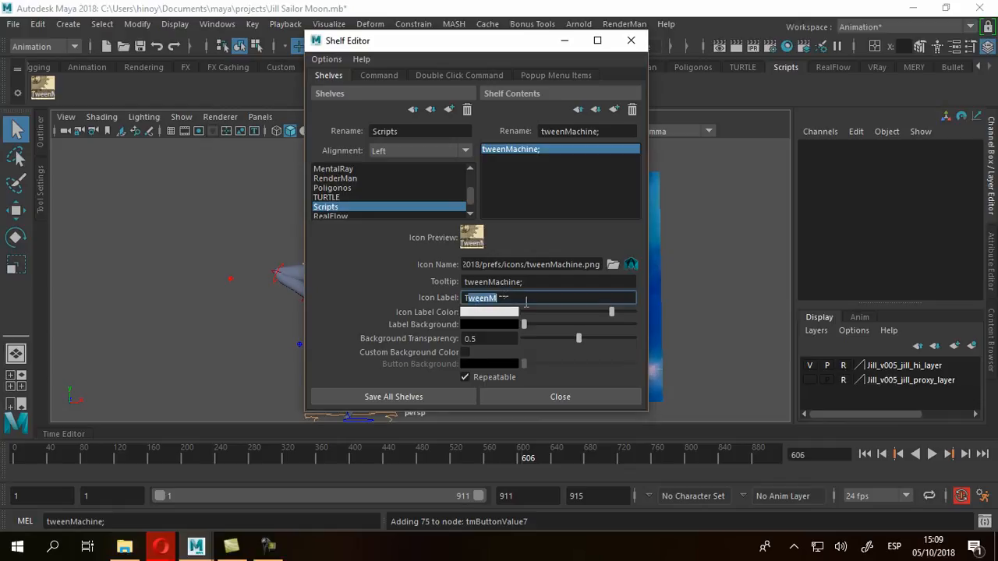
{"action": "type", "text": "Tw"}
{"action": "left_click", "coordinate": [424, 398]}
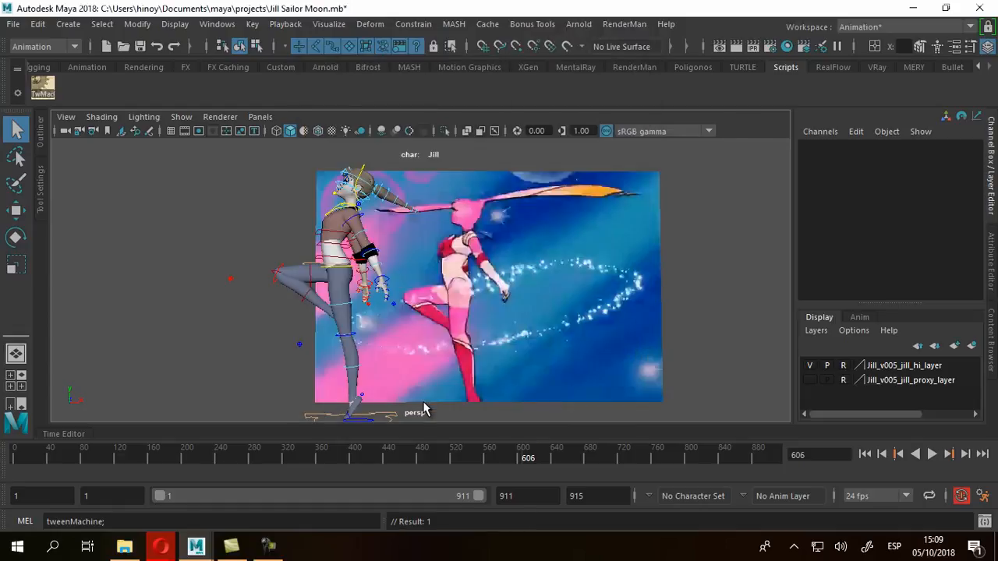
Step: Test the new shelf button by launching tweenMachine, move its window aside and close it
{"action": "left_click", "coordinate": [42, 98]}
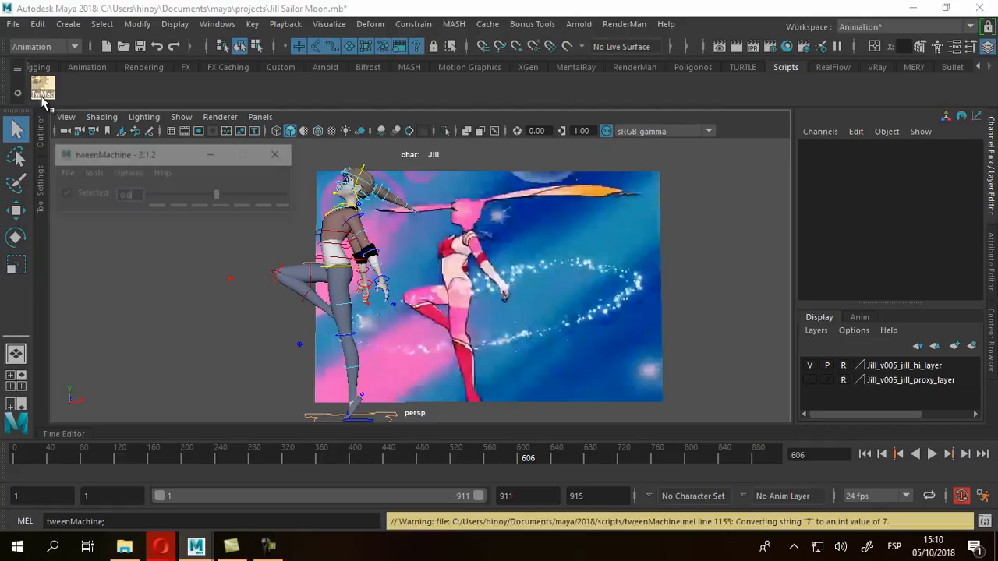
{"action": "left_click_drag", "start_coordinate": [135, 161], "coordinate": [726, 127]}
{"action": "left_click", "coordinate": [849, 129]}
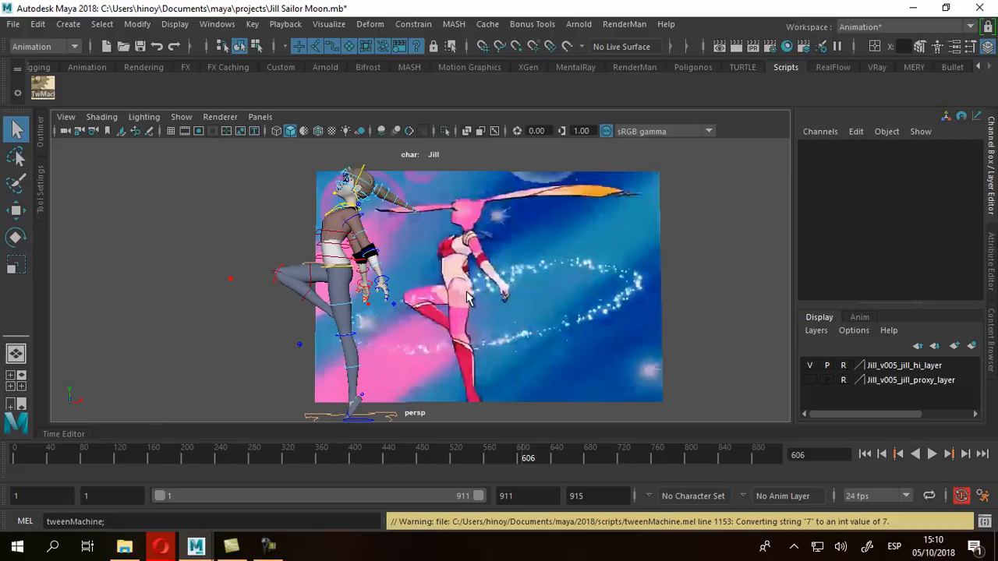
Step: Go to frame 297 and box-select the whole character with its controls in the perspective view
{"action": "left_click", "coordinate": [266, 460]}
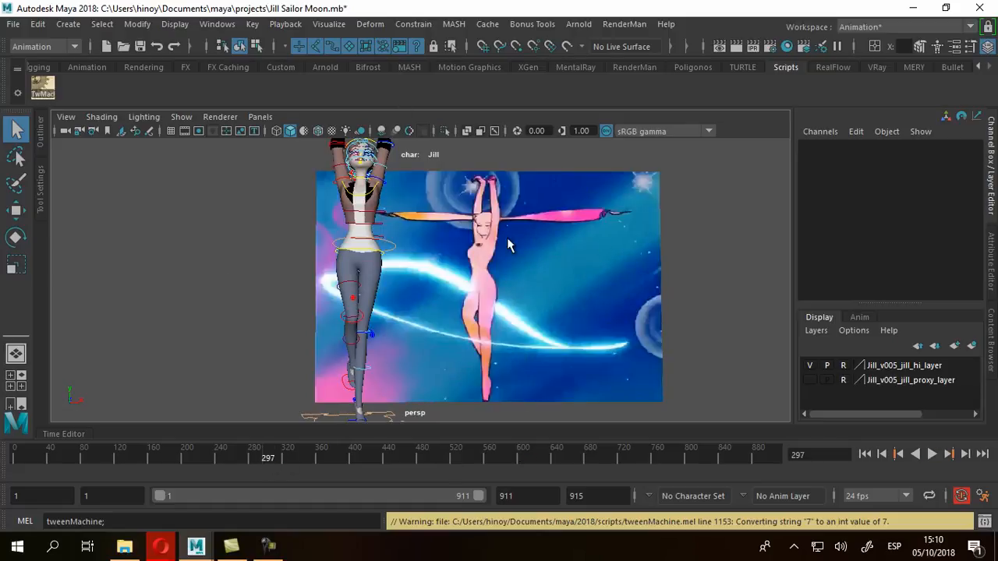
{"action": "key", "text": "space"}
{"action": "key", "text": "space"}
{"action": "left_click_drag", "start_coordinate": [570, 237], "coordinate": [613, 285], "text": "alt"}
{"action": "right_click_drag", "start_coordinate": [613, 286], "coordinate": [456, 277], "text": "alt"}
{"action": "left_click_drag", "start_coordinate": [455, 269], "coordinate": [460, 256], "text": "alt"}
{"action": "left_click_drag", "start_coordinate": [272, 158], "coordinate": [436, 390]}
Step: Turn off selection for all object types, clear the selection and allow only curves to be selected
{"action": "left_click", "coordinate": [285, 48]}
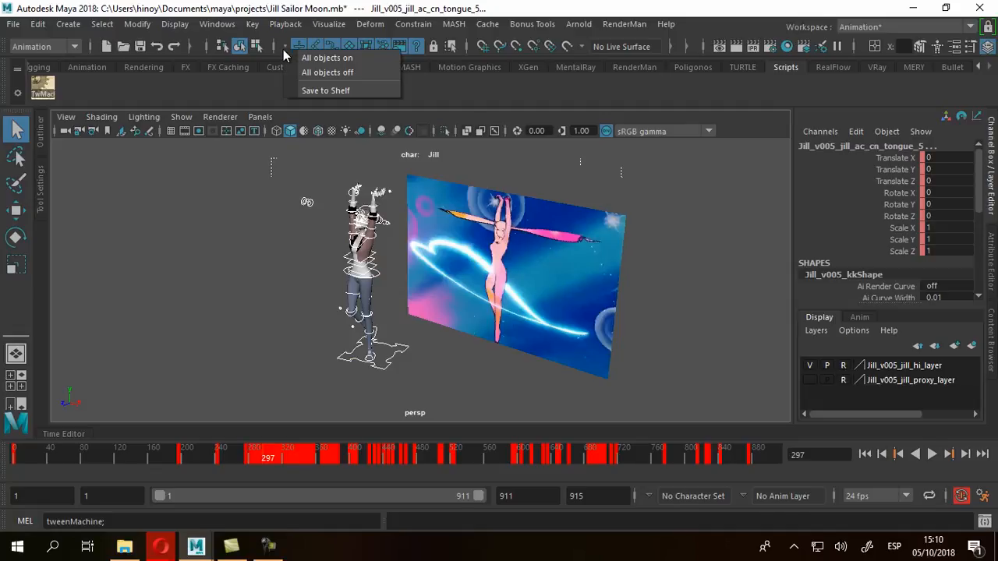
{"action": "left_click", "coordinate": [325, 73]}
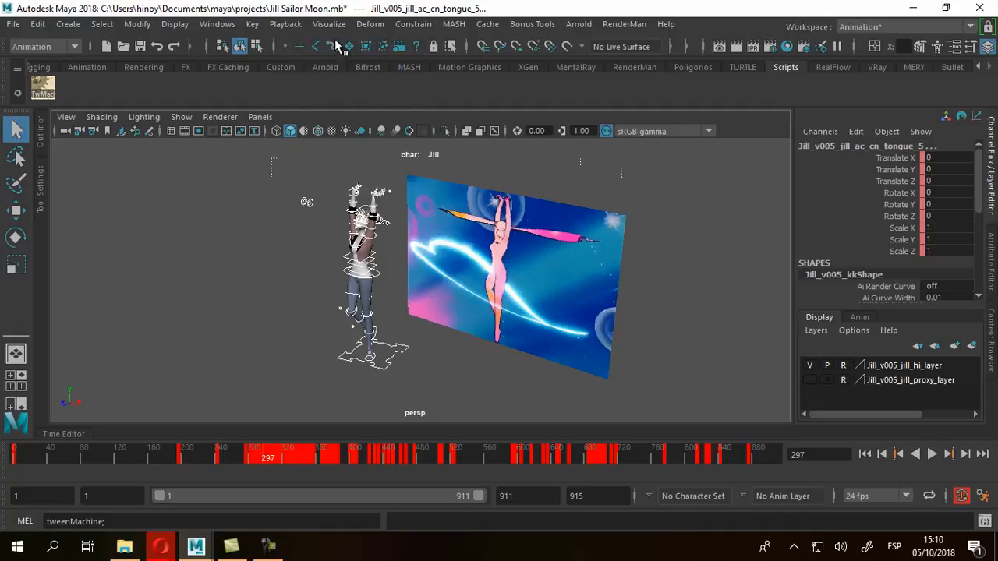
{"action": "left_click", "coordinate": [286, 194]}
{"action": "left_click", "coordinate": [331, 47]}
{"action": "left_click_drag", "start_coordinate": [436, 265], "coordinate": [517, 263], "text": "alt"}
{"action": "left_click_drag", "start_coordinate": [425, 319], "coordinate": [595, 303], "text": "alt"}
{"action": "left_click_drag", "start_coordinate": [343, 188], "coordinate": [181, 282], "text": "alt"}
{"action": "left_click", "coordinate": [436, 308]}
Step: Change the viewport layout to Two Panes Side by Side
{"action": "right_click", "coordinate": [6, 356]}
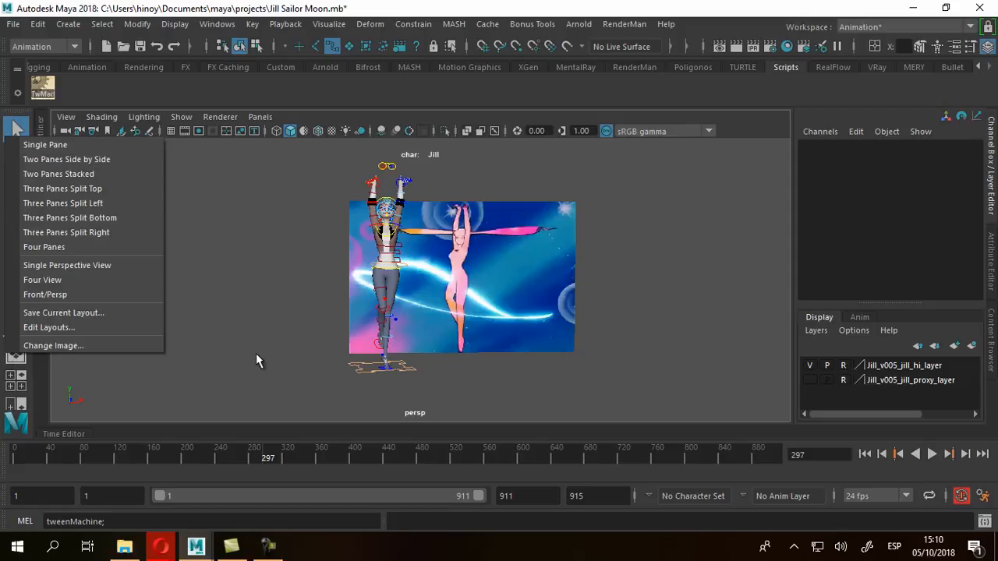
{"action": "left_click", "coordinate": [616, 365]}
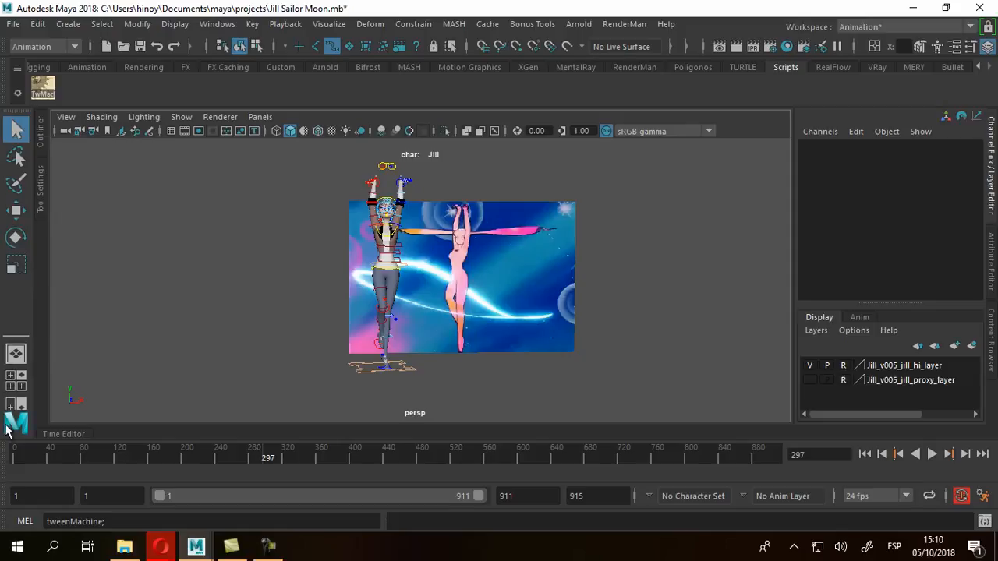
{"action": "right_click", "coordinate": [16, 352]}
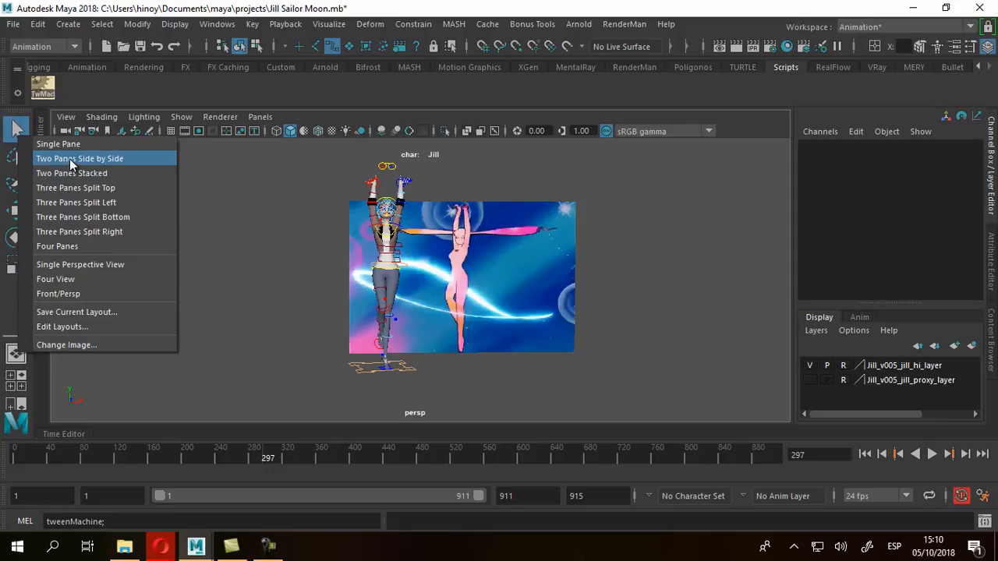
{"action": "left_click", "coordinate": [93, 158]}
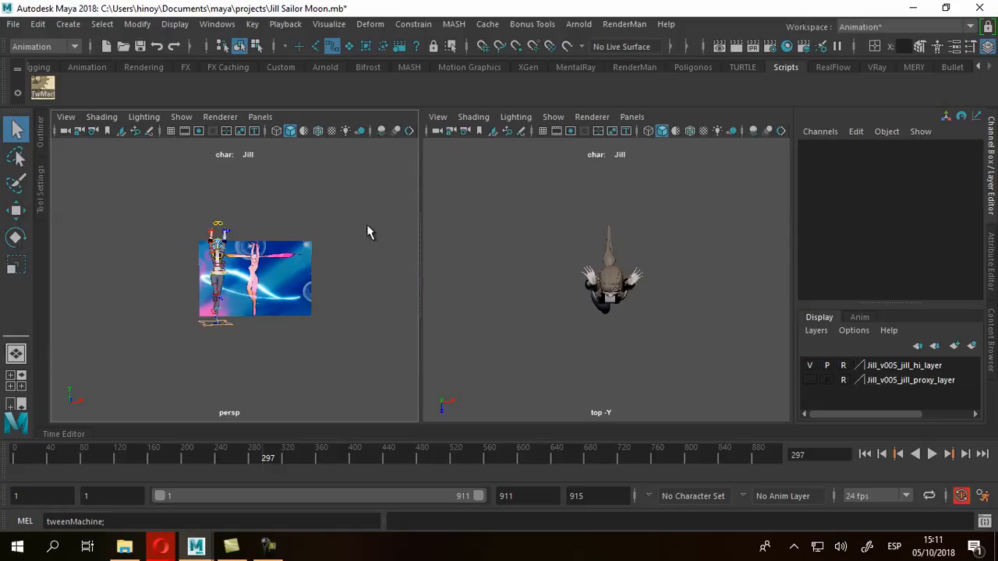
Step: Switch the perspective pane to the front view and frame the character with the reference image
{"action": "right_click_drag", "start_coordinate": [235, 279], "coordinate": [355, 327], "text": "alt"}
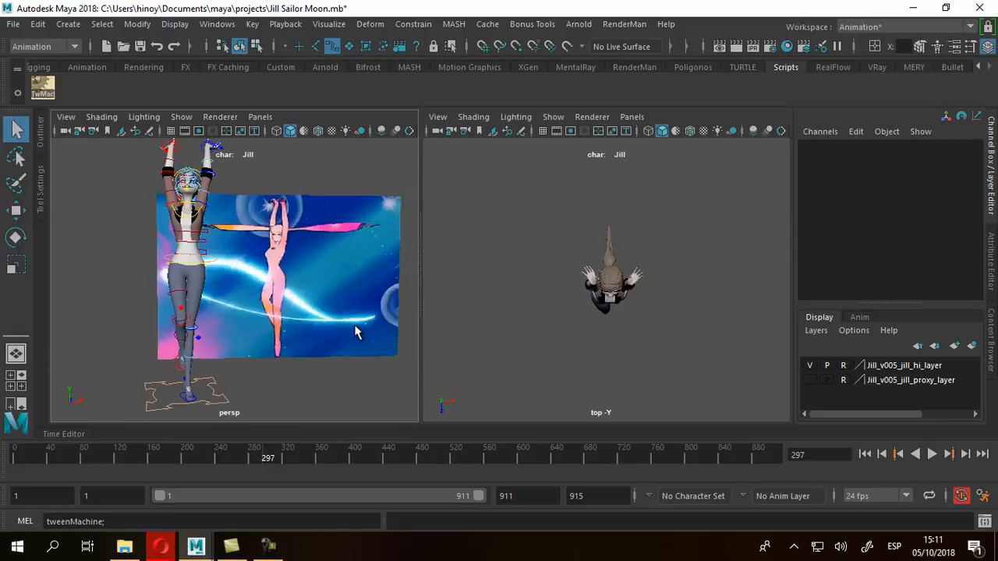
{"action": "middle_click_drag", "start_coordinate": [323, 276], "coordinate": [310, 295], "text": "alt"}
{"action": "right_click_drag", "start_coordinate": [306, 292], "coordinate": [241, 294], "text": "alt"}
{"action": "middle_click_drag", "start_coordinate": [240, 301], "coordinate": [237, 282], "text": "alt"}
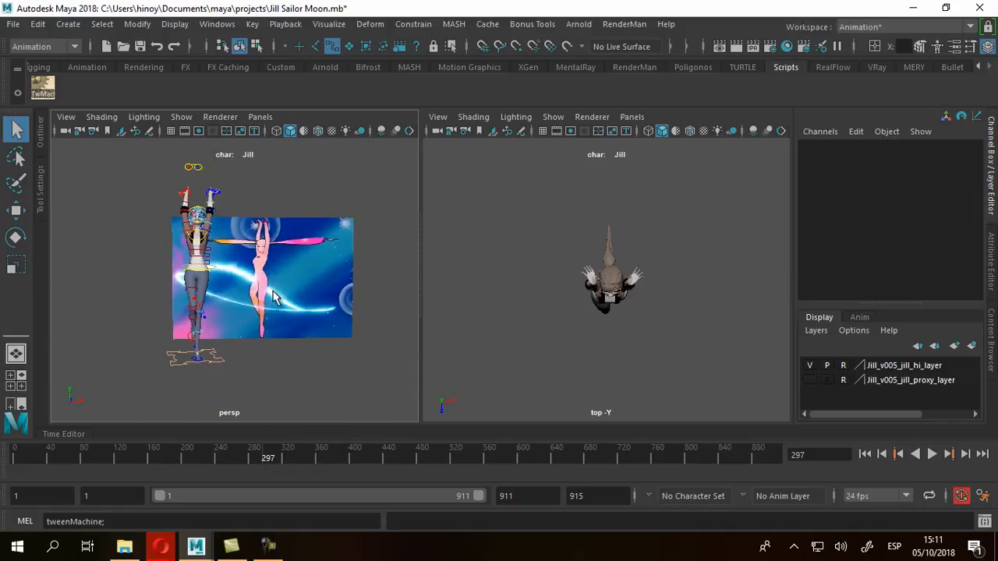
{"action": "key", "text": "space"}
{"action": "left_click", "coordinate": [259, 270]}
{"action": "left_click_drag", "start_coordinate": [258, 270], "coordinate": [261, 310]}
{"action": "right_click_drag", "start_coordinate": [127, 263], "coordinate": [262, 314], "text": "alt"}
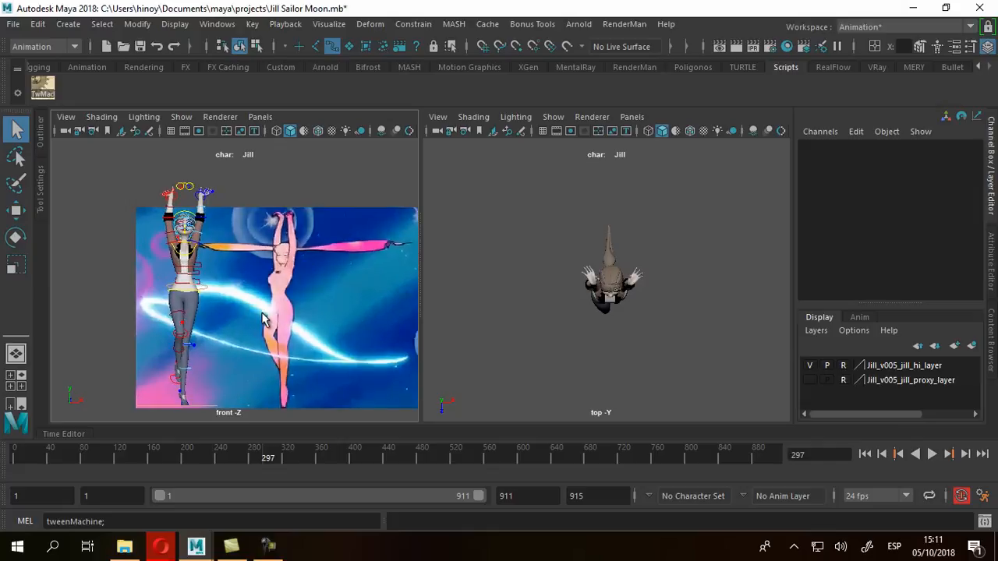
{"action": "middle_click_drag", "start_coordinate": [262, 313], "coordinate": [238, 258], "text": "alt"}
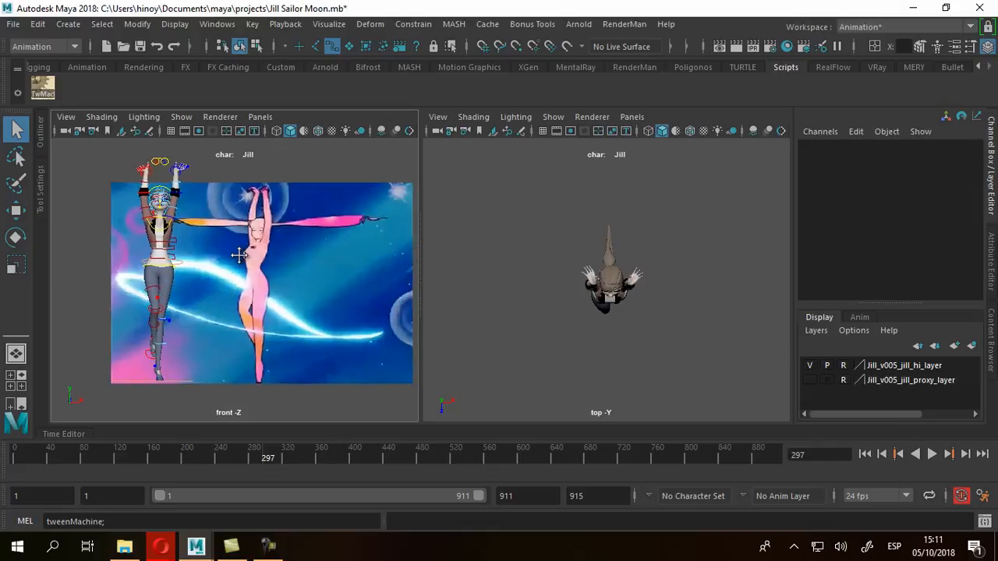
Step: Hide NURBS curves in the front view so the character shows without its controls
{"action": "left_click", "coordinate": [179, 117]}
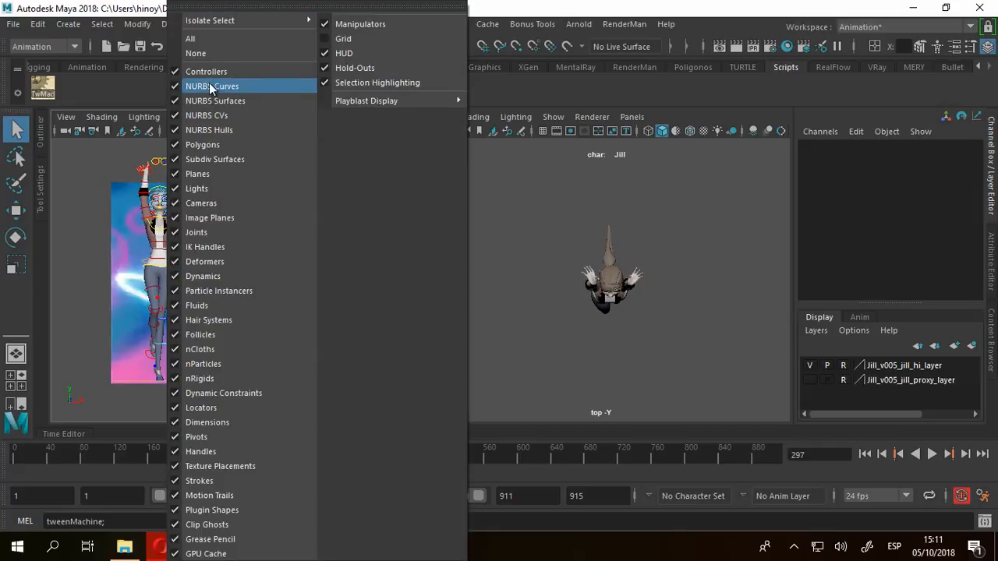
{"action": "left_click", "coordinate": [211, 87]}
{"action": "middle_click_drag", "start_coordinate": [133, 217], "coordinate": [119, 221], "text": "alt"}
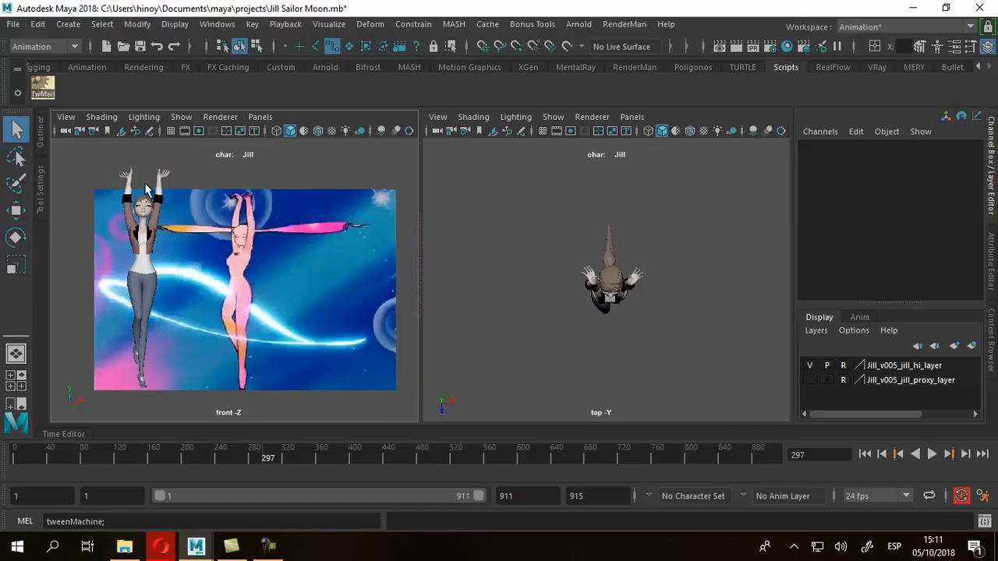
{"action": "scroll", "coordinate": [186, 249], "scroll_direction": "up", "scroll_amount": 1}
{"action": "middle_click_drag", "start_coordinate": [215, 257], "coordinate": [225, 257], "text": "alt"}
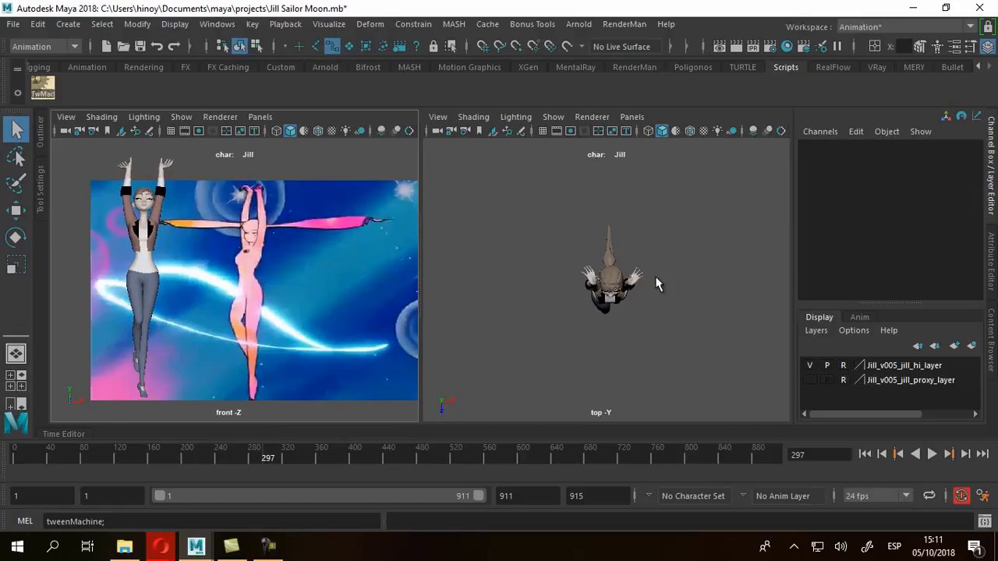
Step: Switch the top-view pane to the perspective view and display NURBS curves in it
{"action": "key", "text": "space"}
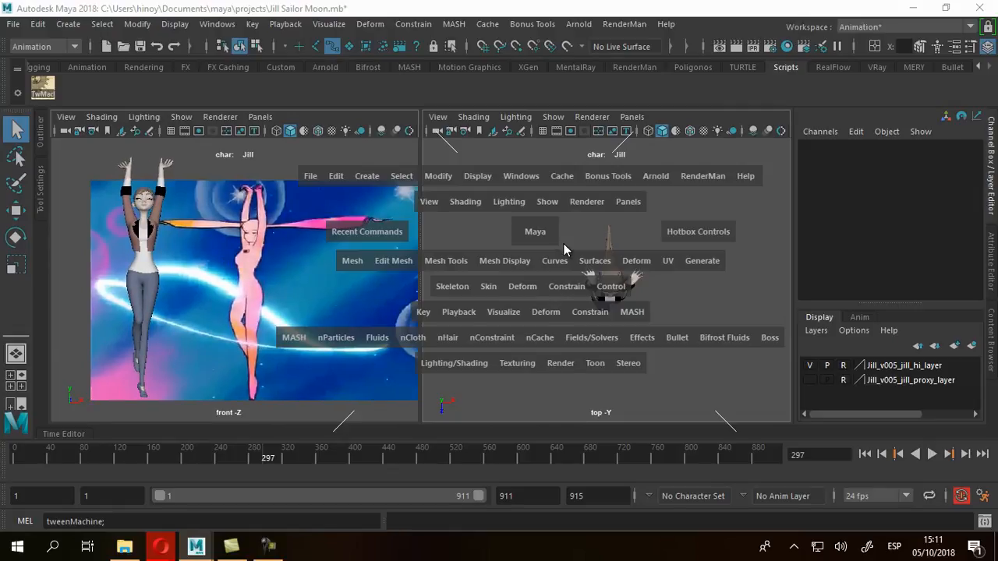
{"action": "left_click_drag", "start_coordinate": [535, 232], "coordinate": [538, 196]}
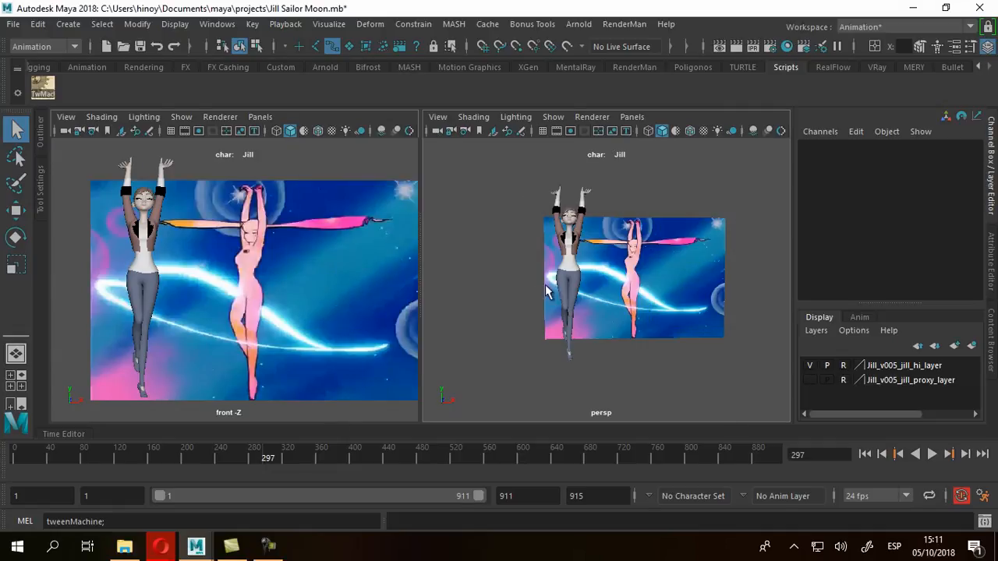
{"action": "left_click", "coordinate": [553, 117]}
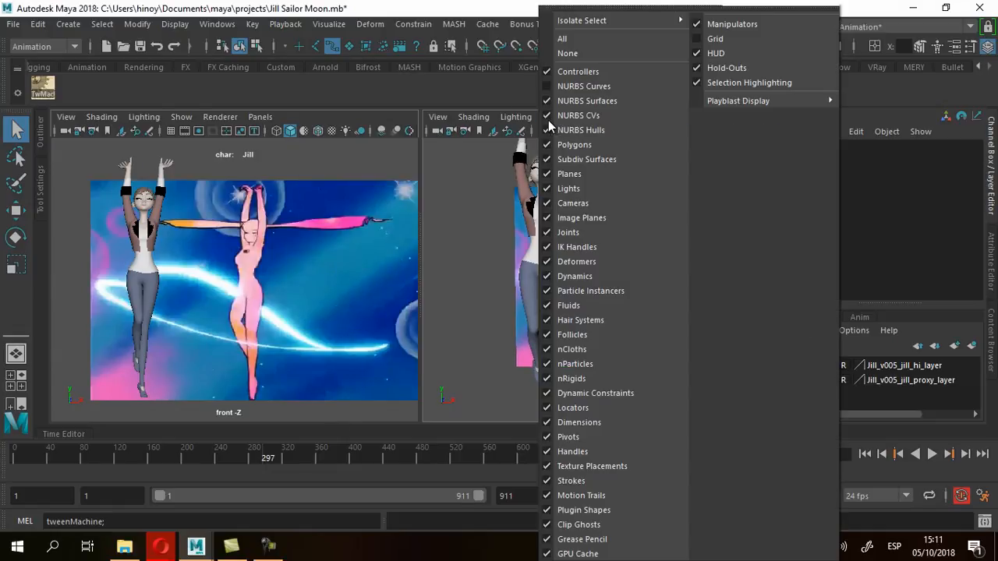
{"action": "left_click", "coordinate": [574, 88]}
{"action": "left_click_drag", "start_coordinate": [575, 257], "coordinate": [594, 271], "text": "alt"}
{"action": "right_click_drag", "start_coordinate": [656, 270], "coordinate": [508, 271], "text": "alt"}
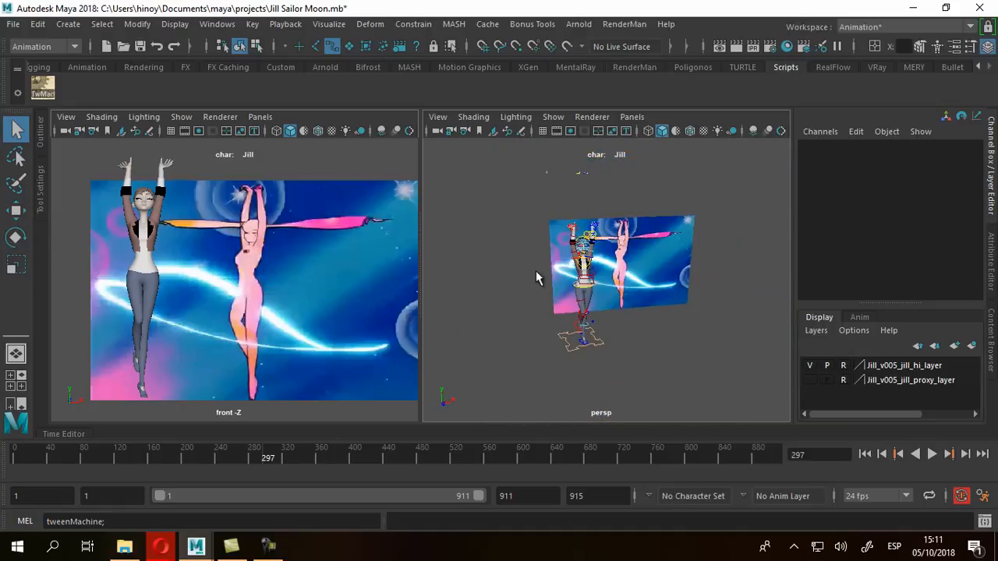
Step: Box-select all of the character's control curves in the perspective view
{"action": "left_click_drag", "start_coordinate": [508, 270], "coordinate": [572, 261], "text": "alt"}
{"action": "right_click_drag", "start_coordinate": [572, 262], "coordinate": [615, 318], "text": "alt"}
{"action": "left_click_drag", "start_coordinate": [615, 318], "coordinate": [563, 307], "text": "alt"}
{"action": "left_click_drag", "start_coordinate": [517, 203], "coordinate": [674, 402]}
{"action": "left_click_drag", "start_coordinate": [592, 360], "coordinate": [617, 363], "text": "alt"}
{"action": "middle_click_drag", "start_coordinate": [617, 363], "coordinate": [627, 301], "text": "alt"}
{"action": "right_click_drag", "start_coordinate": [627, 301], "coordinate": [644, 304], "text": "alt"}
{"action": "middle_click_drag", "start_coordinate": [644, 303], "coordinate": [649, 334], "text": "alt"}
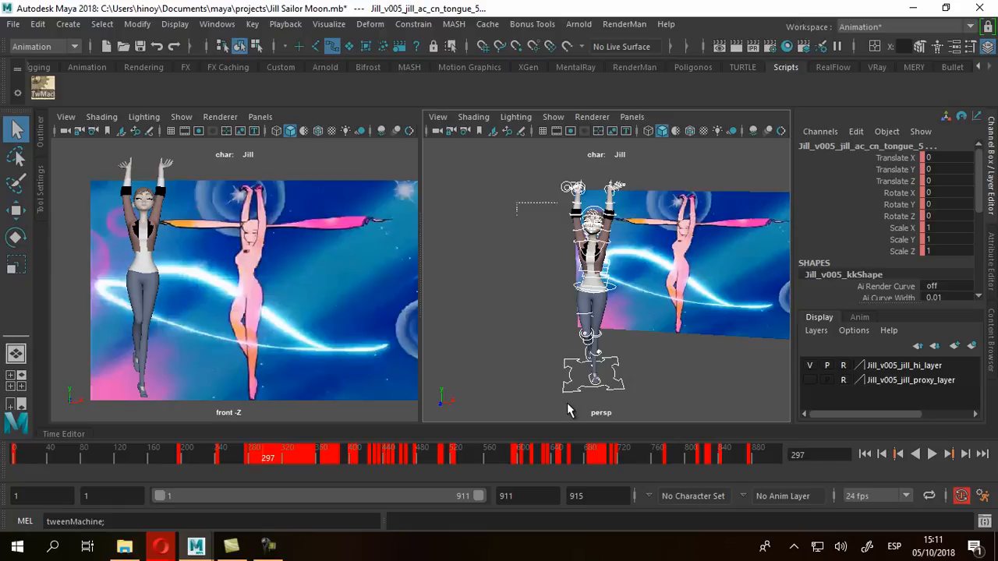
Step: Advance to the next keyframe at frame 299 and box-select the character's controls again
{"action": "key", "text": "."}
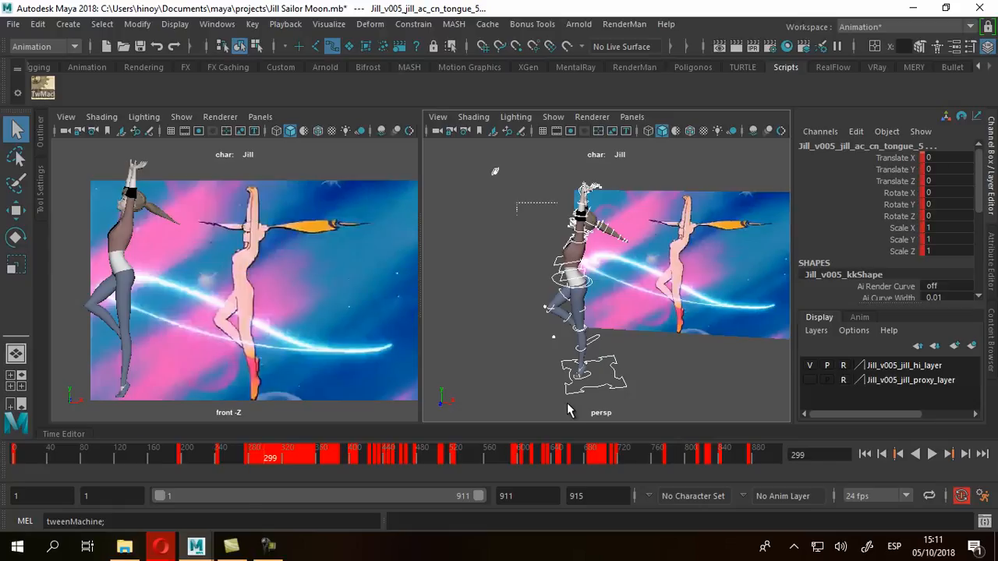
{"action": "left_click_drag", "start_coordinate": [677, 321], "coordinate": [579, 301], "text": "alt"}
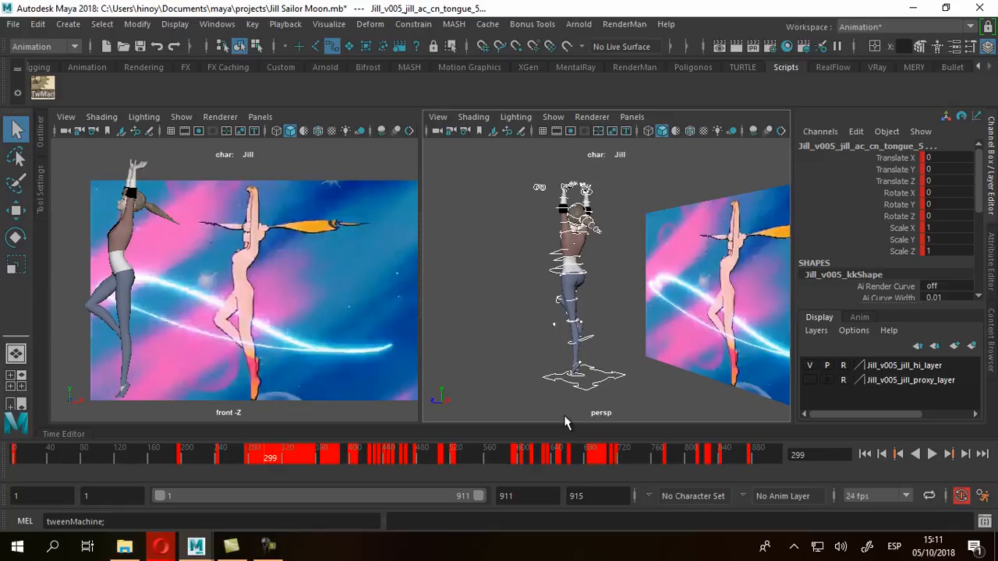
{"action": "left_click_drag", "start_coordinate": [496, 158], "coordinate": [668, 529]}
{"action": "left_click_drag", "start_coordinate": [535, 226], "coordinate": [639, 271], "text": "alt"}
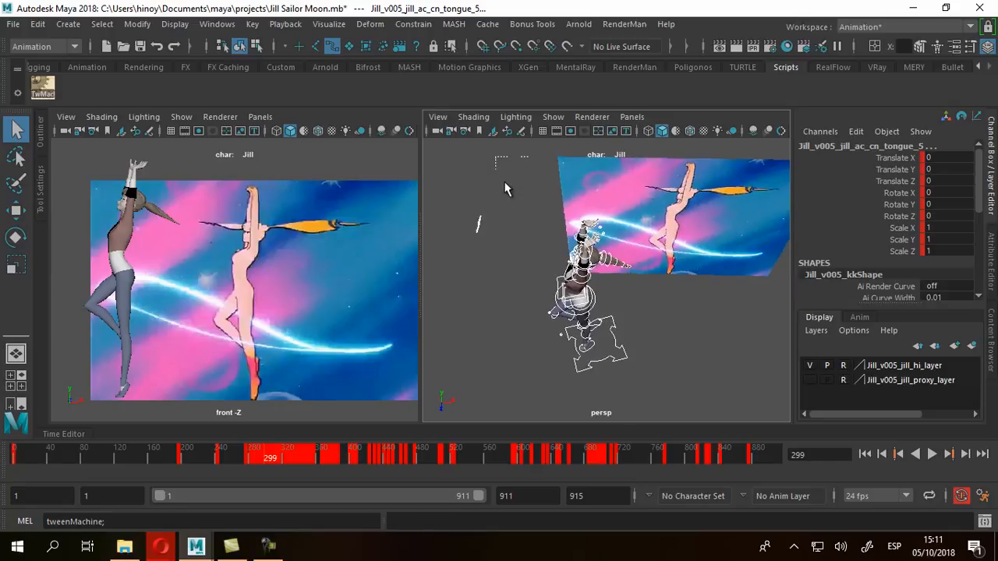
{"action": "left_click_drag", "start_coordinate": [608, 372], "coordinate": [613, 326], "text": "alt"}
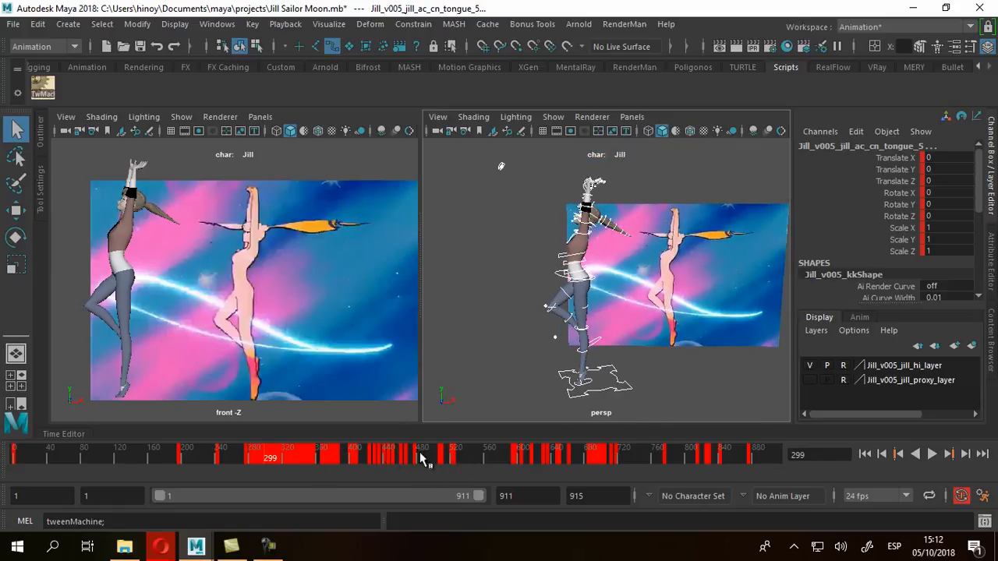
Step: Narrow the playback range to frames 336 through 421
{"action": "left_click_drag", "start_coordinate": [479, 496], "coordinate": [341, 499]}
{"action": "left_click_drag", "start_coordinate": [160, 496], "coordinate": [285, 515]}
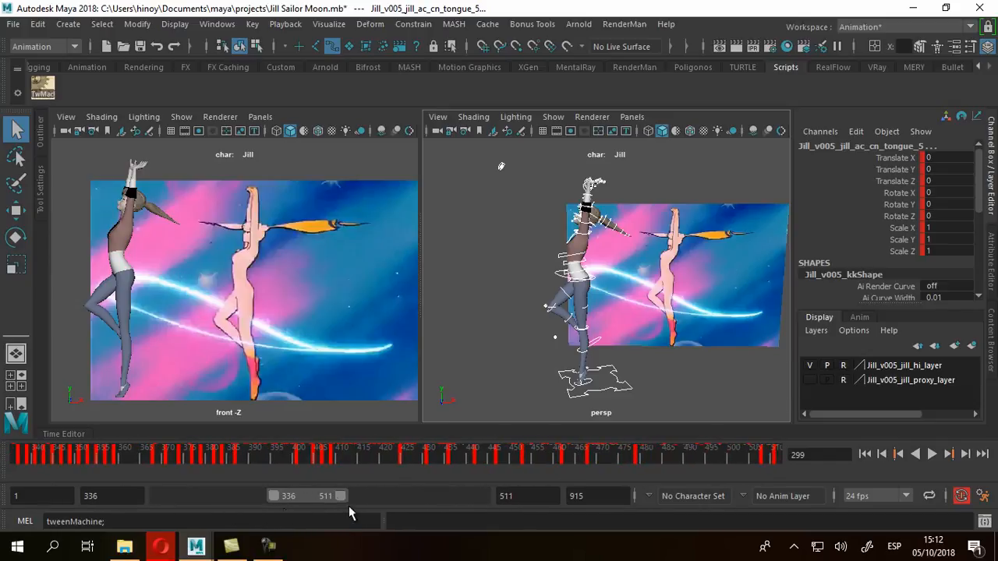
{"action": "left_click_drag", "start_coordinate": [341, 499], "coordinate": [310, 498]}
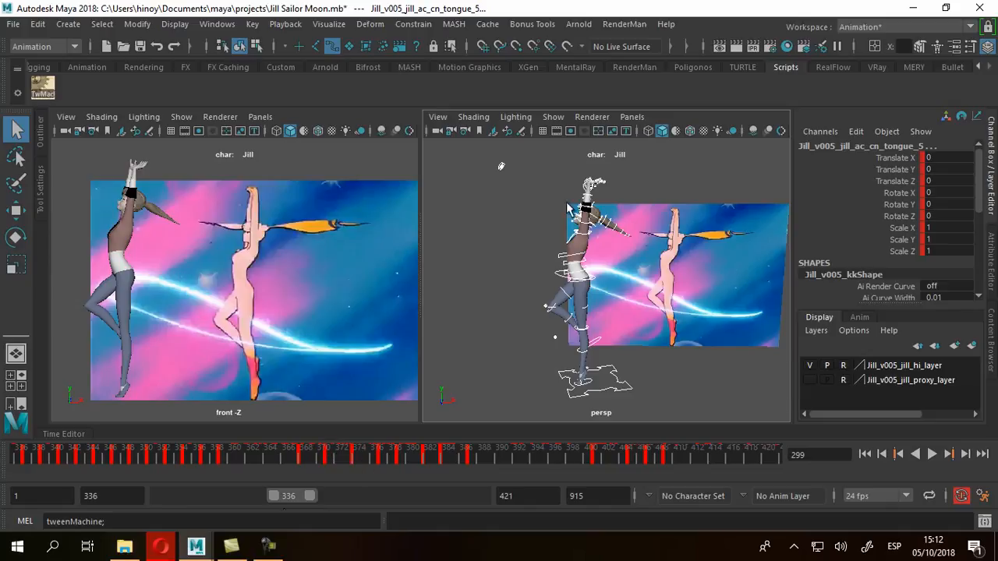
Step: Inspect the pose in the perspective view and move the current time to frame 377
{"action": "left_click_drag", "start_coordinate": [613, 329], "coordinate": [555, 364], "text": "alt"}
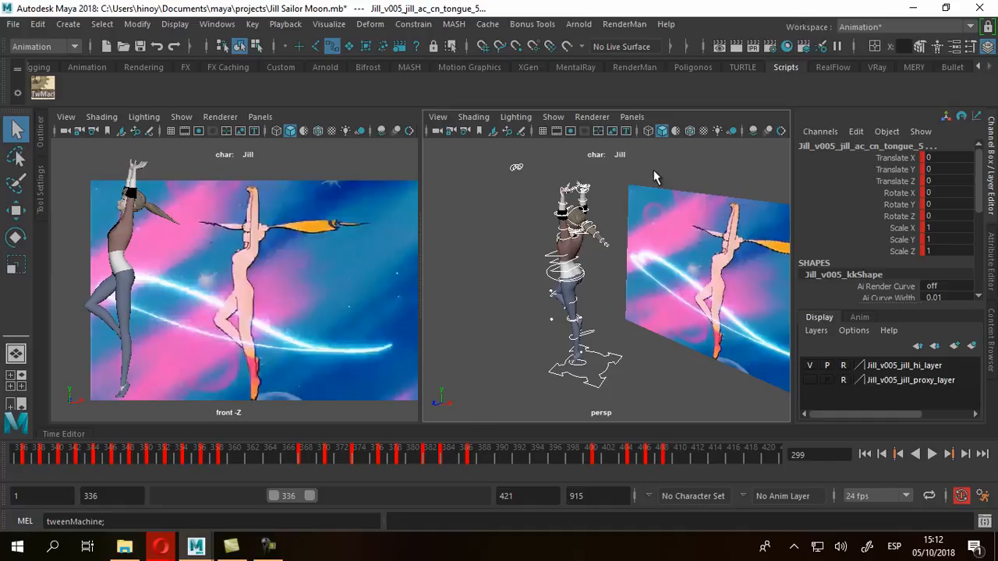
{"action": "left_click_drag", "start_coordinate": [540, 294], "coordinate": [502, 161], "text": "alt"}
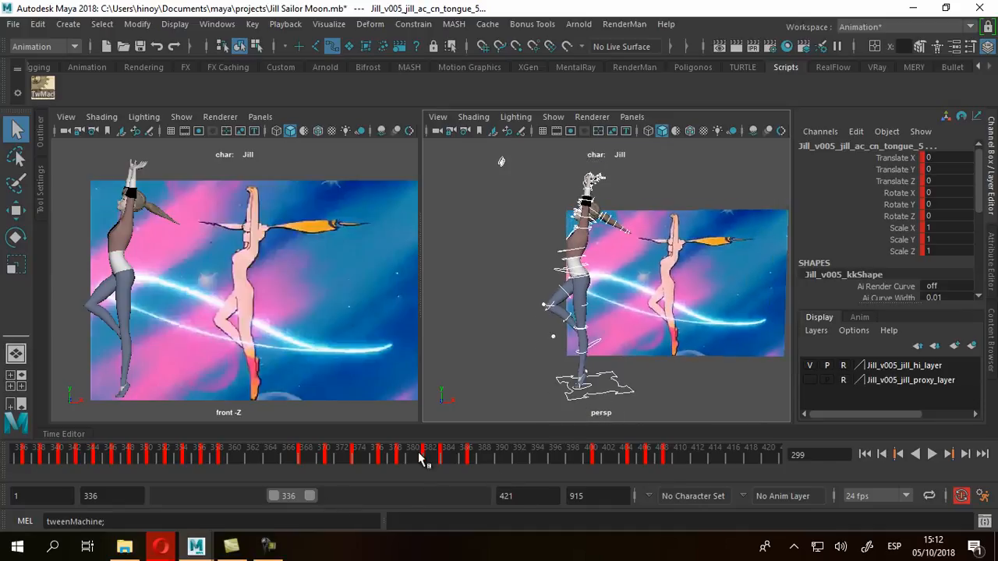
{"action": "left_click", "coordinate": [383, 459]}
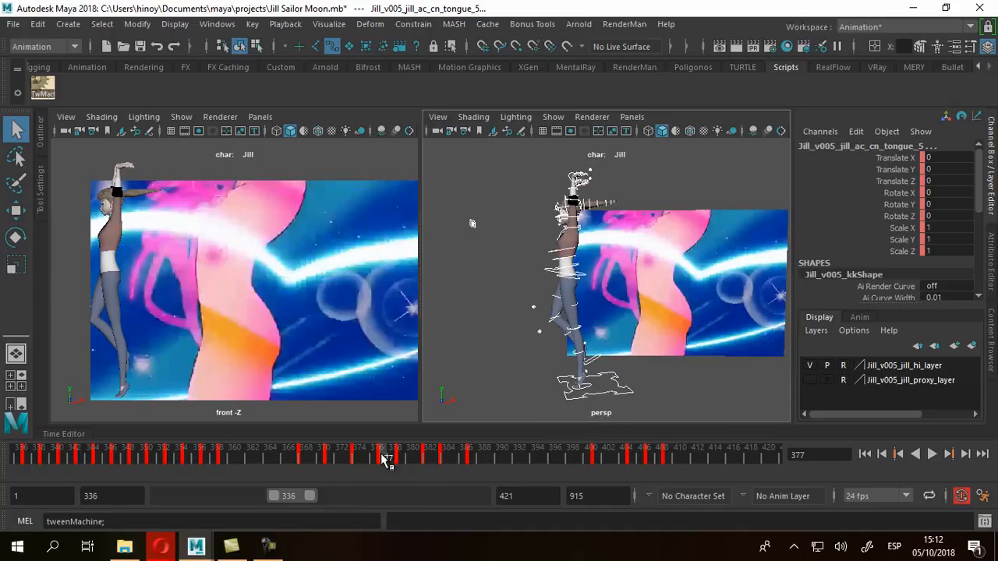
Step: Step backward through the keyed poses from frame 377 to frame 345 to review the character's turn
{"action": "key", "text": "comma"}
{"action": "key", "text": "comma"}
{"action": "key", "text": "comma"}
{"action": "key", "text": "comma"}
{"action": "key", "text": "comma"}
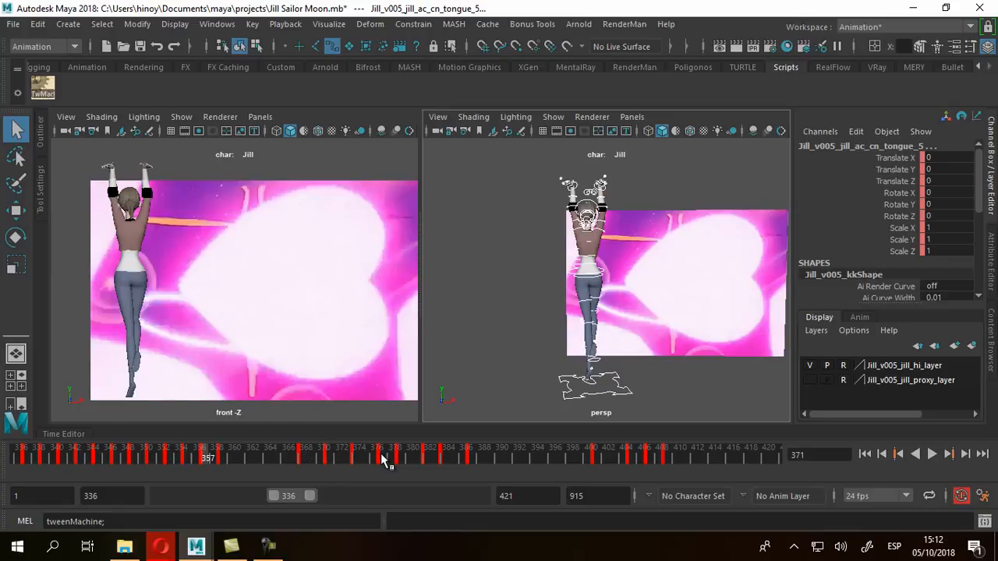
{"action": "key", "text": "comma"}
{"action": "key", "text": "comma"}
{"action": "key", "text": "comma"}
{"action": "key", "text": "comma"}
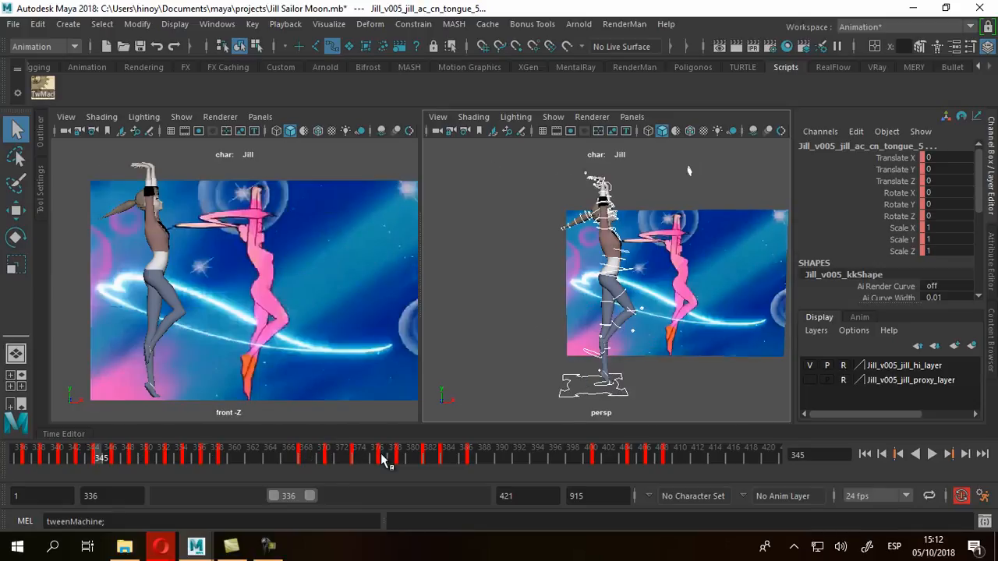
Step: Move the current time to frame 275 and set the playback range to frames 299 through 326
{"action": "left_click_drag", "start_coordinate": [275, 503], "coordinate": [170, 504]}
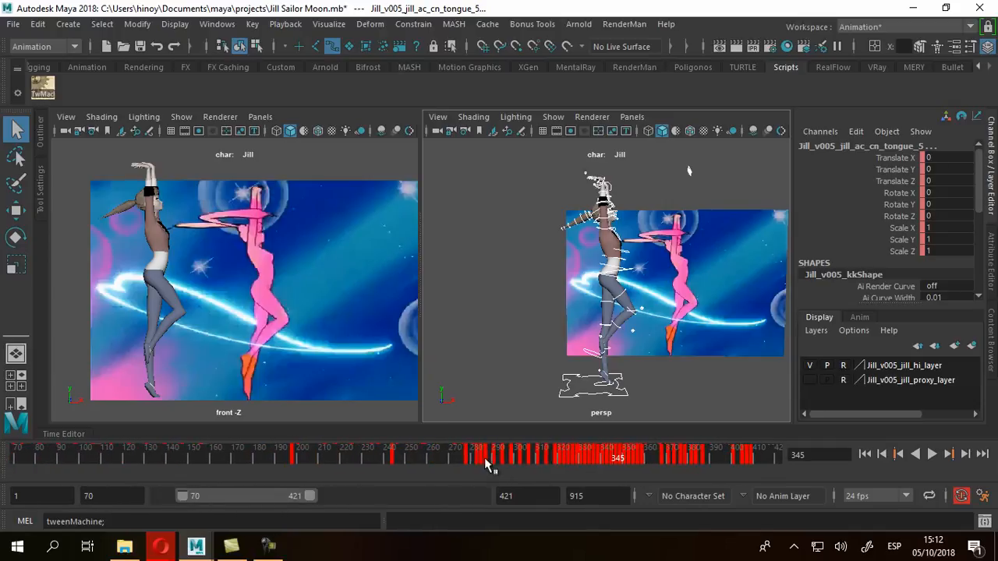
{"action": "left_click", "coordinate": [461, 462]}
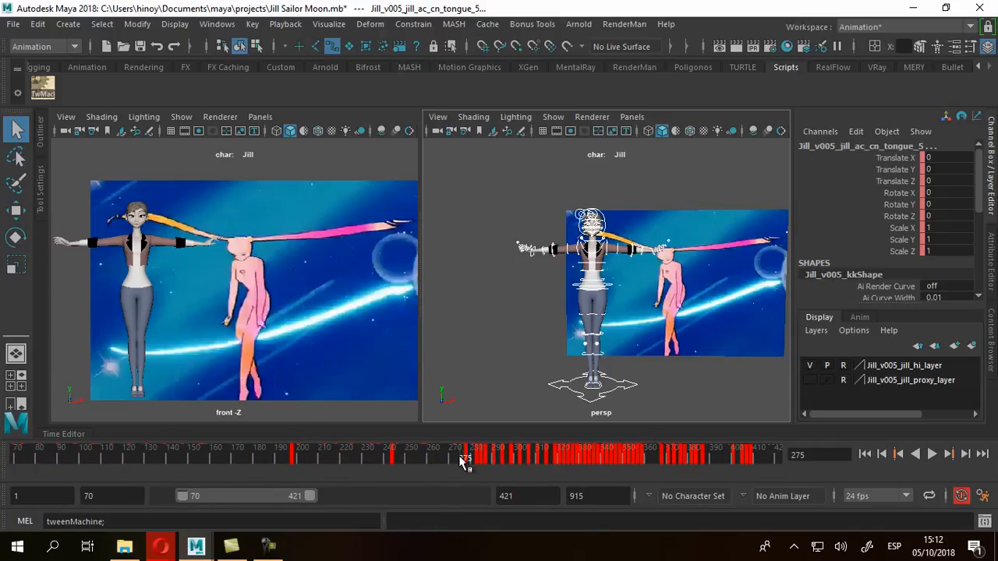
{"action": "left_click_drag", "start_coordinate": [312, 506], "coordinate": [283, 509]}
{"action": "left_click_drag", "start_coordinate": [182, 500], "coordinate": [278, 503]}
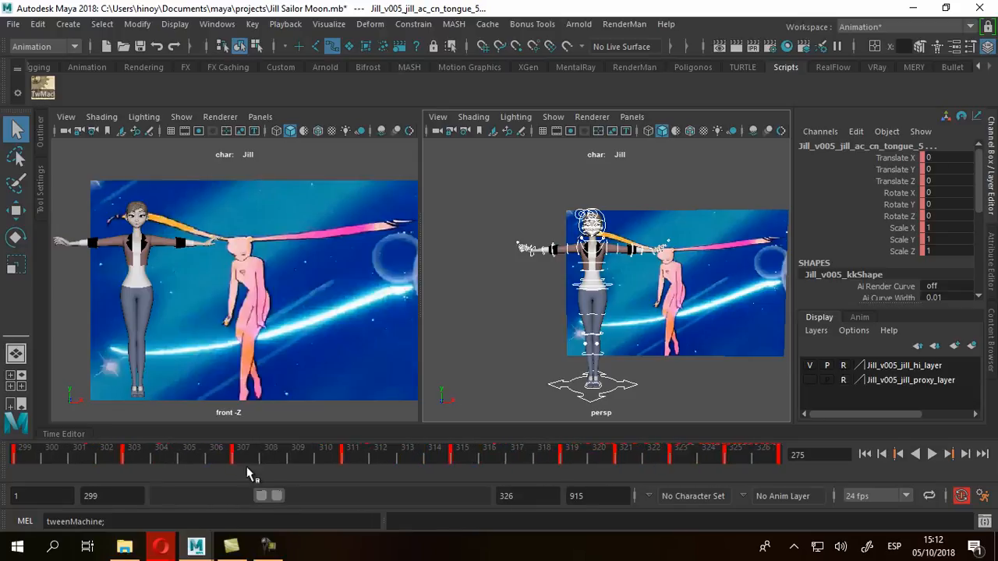
Step: Go to frame 304 and step back and forth through the keyed poses between frames 299 and 321
{"action": "left_click", "coordinate": [169, 450]}
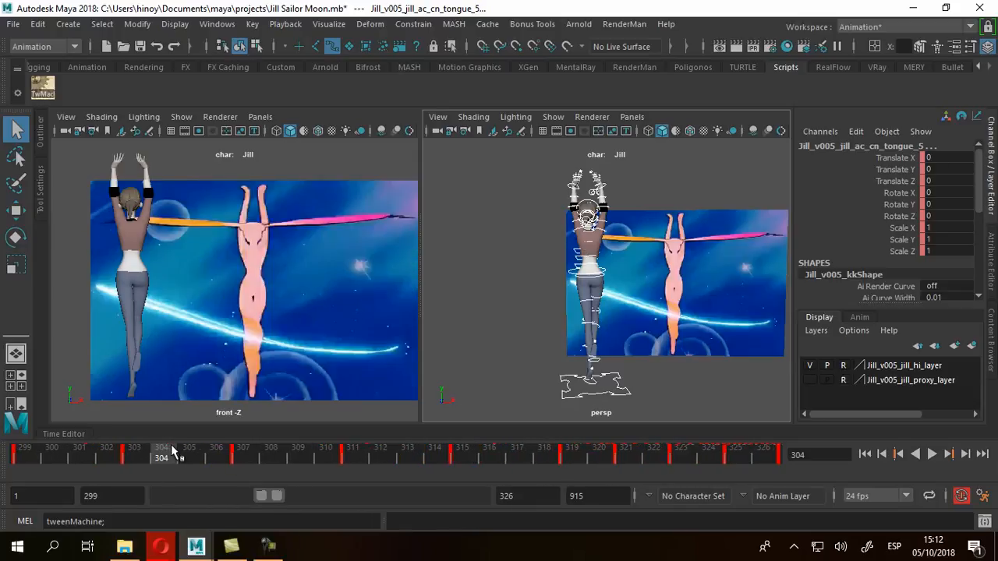
{"action": "key", "text": "."}
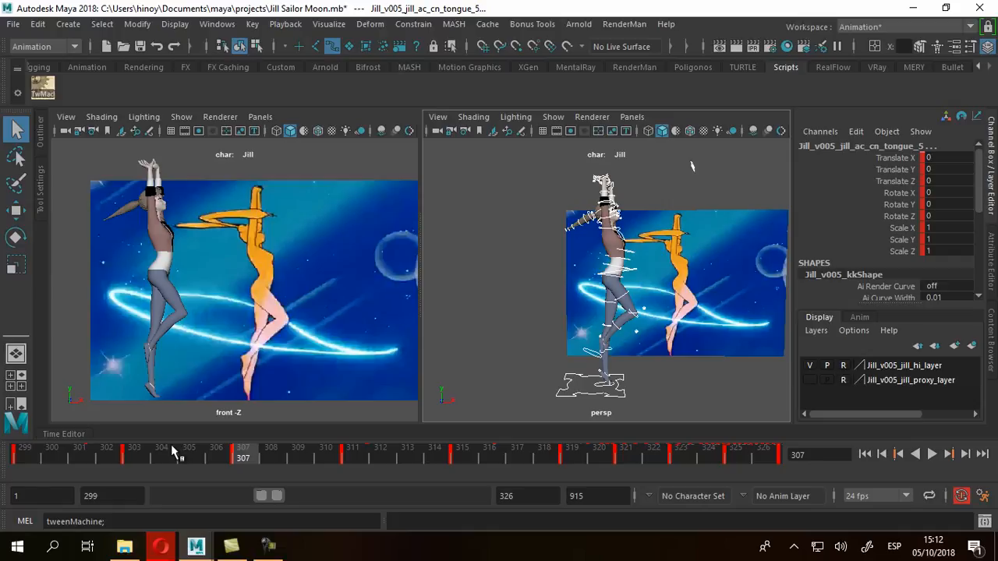
{"action": "key", "text": "."}
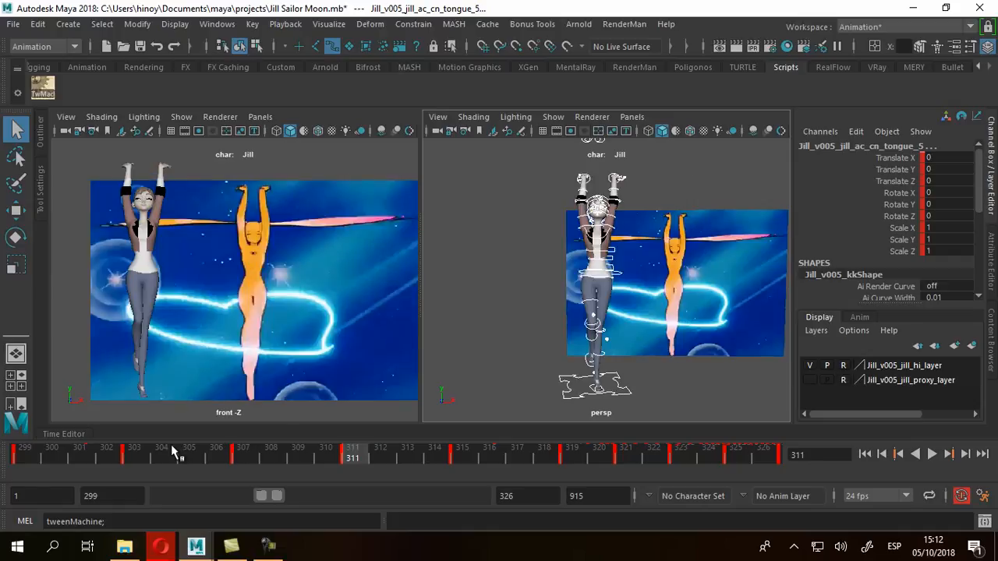
{"action": "key", "text": "."}
{"action": "key", "text": "."}
{"action": "key", "text": "."}
{"action": "key", "text": "."}
{"action": "key", "text": "."}
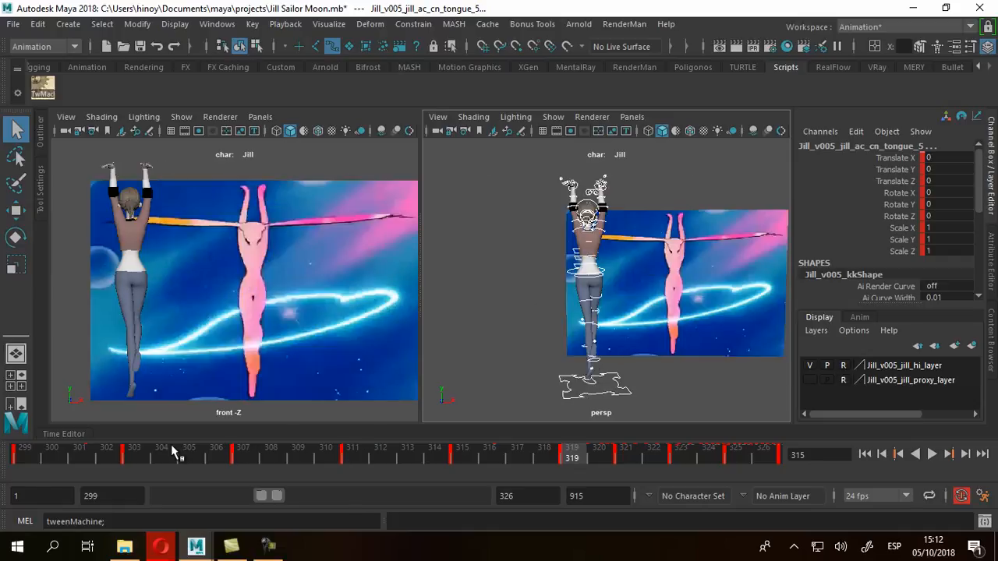
{"action": "key", "text": "comma"}
{"action": "key", "text": "comma"}
{"action": "key", "text": "comma"}
{"action": "key", "text": "comma"}
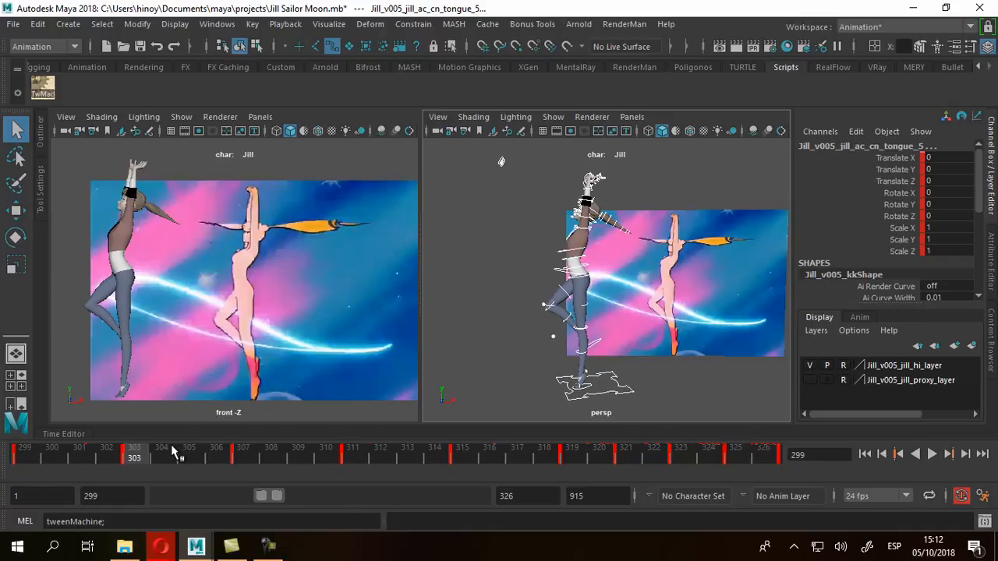
{"action": "key", "text": "period"}
{"action": "key", "text": "period"}
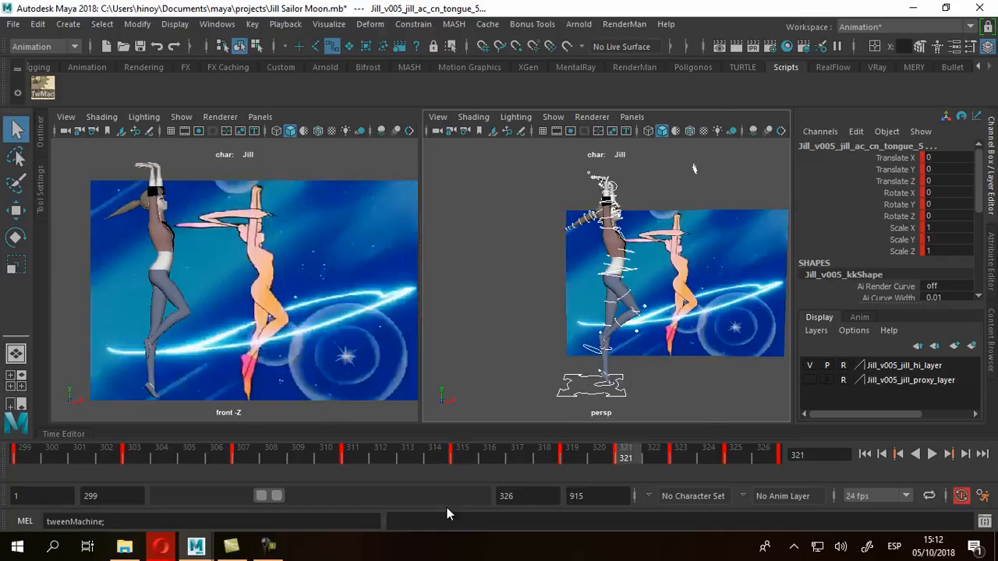
Step: Extend the playback range to frame 391 and step forward through the keyed poses from frame 321 until it loops to frame 299
{"action": "left_click_drag", "start_coordinate": [286, 500], "coordinate": [302, 503]}
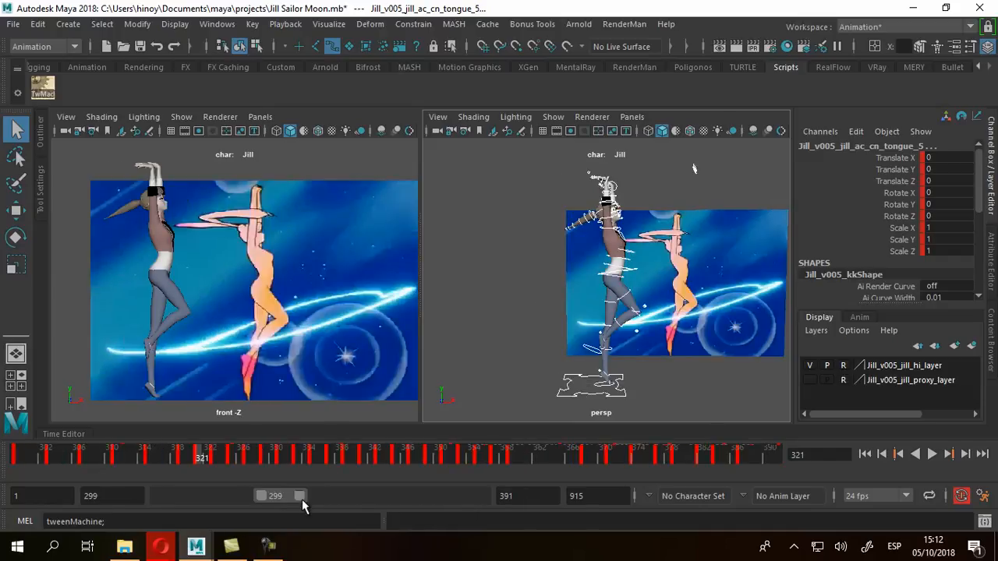
{"action": "key", "text": "period"}
{"action": "key", "text": "period"}
{"action": "key", "text": "period"}
{"action": "key", "text": "period"}
{"action": "key", "text": "period"}
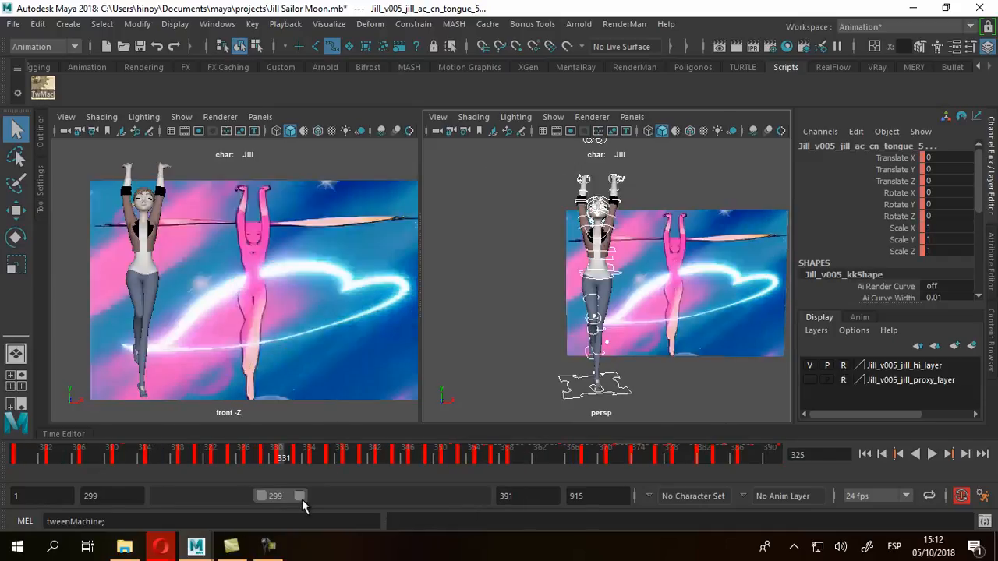
{"action": "key", "text": "period"}
{"action": "key", "text": "period"}
{"action": "key", "text": "period"}
{"action": "key", "text": "period"}
{"action": "key", "text": "period"}
{"action": "key", "text": "period"}
{"action": "key", "text": "period"}
{"action": "key", "text": "period"}
{"action": "key", "text": "period"}
{"action": "key", "text": "period"}
{"action": "key", "text": "period"}
{"action": "key", "text": "period"}
{"action": "key", "text": "period"}
{"action": "key", "text": "period"}
{"action": "key", "text": "period"}
{"action": "key", "text": "period"}
{"action": "key", "text": "period"}
{"action": "key", "text": "period"}
{"action": "key", "text": "period"}
{"action": "key", "text": "period"}
{"action": "key", "text": "period"}
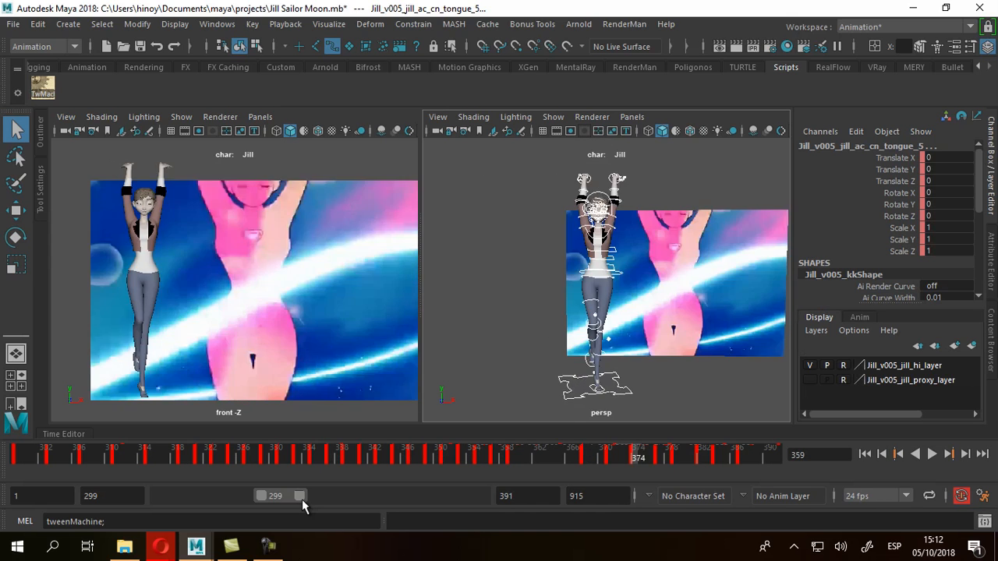
{"action": "key", "text": "period"}
{"action": "key", "text": "period"}
{"action": "key", "text": "period"}
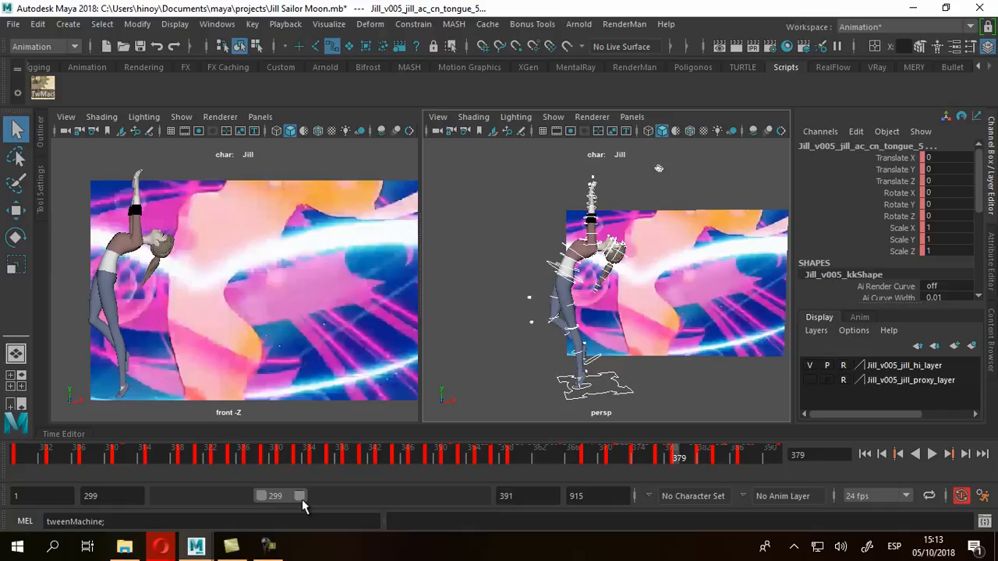
{"action": "key", "text": "period"}
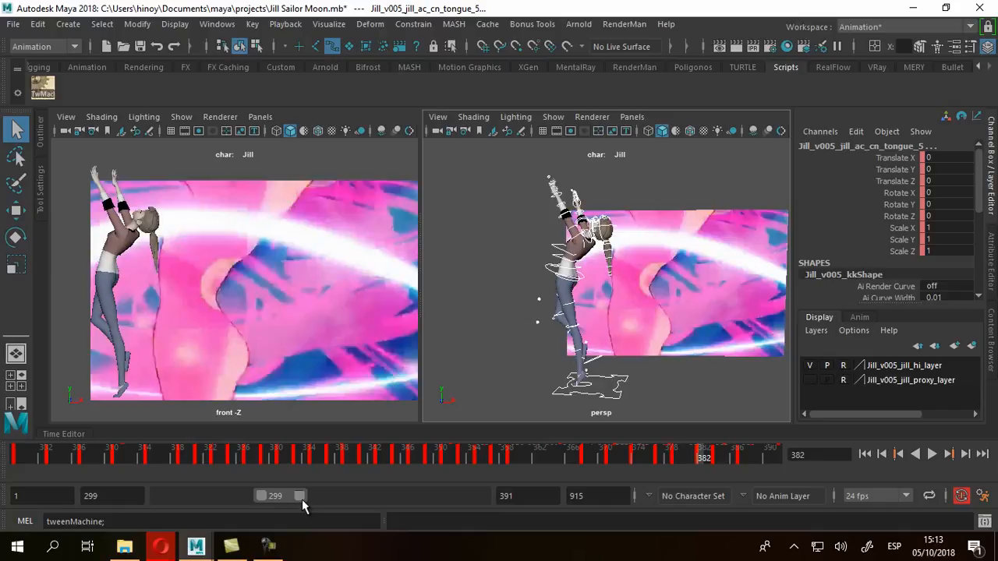
{"action": "key", "text": "period"}
{"action": "key", "text": "period"}
{"action": "key", "text": "period"}
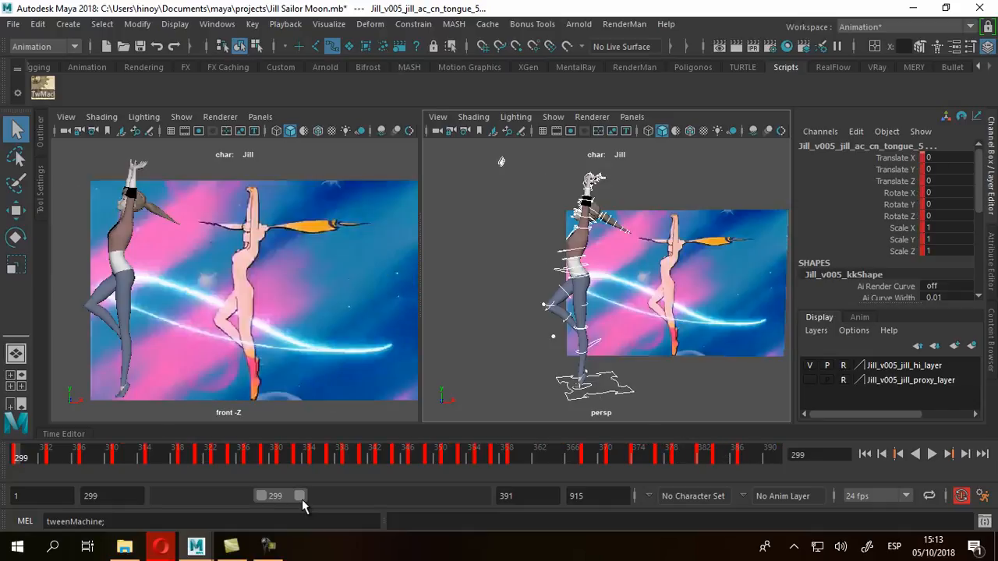
Step: Step back from the end of the range to frame 374, comparing the poses around frames 377 and 379
{"action": "key", "text": "comma"}
{"action": "key", "text": "comma"}
{"action": "key", "text": "comma"}
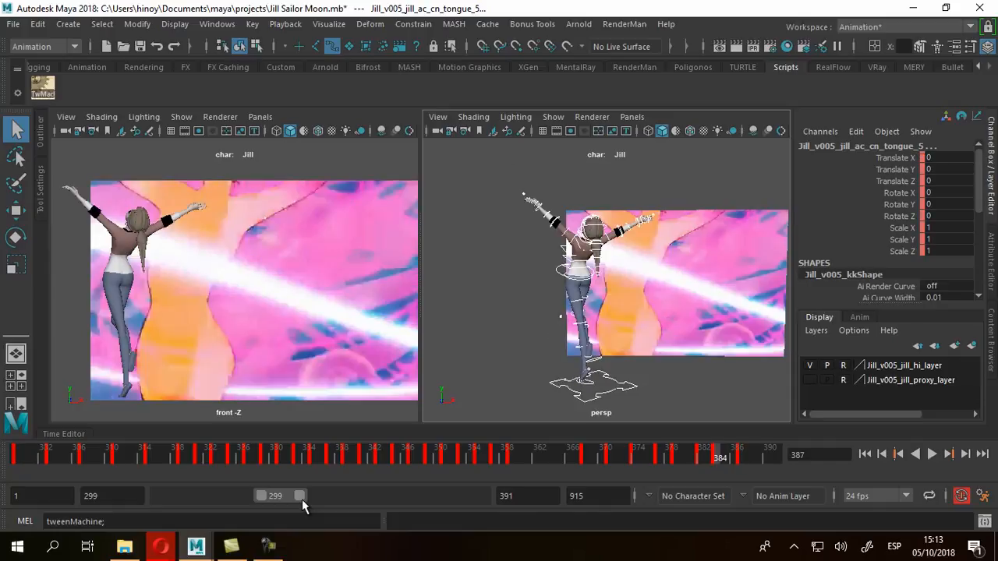
{"action": "key", "text": "comma"}
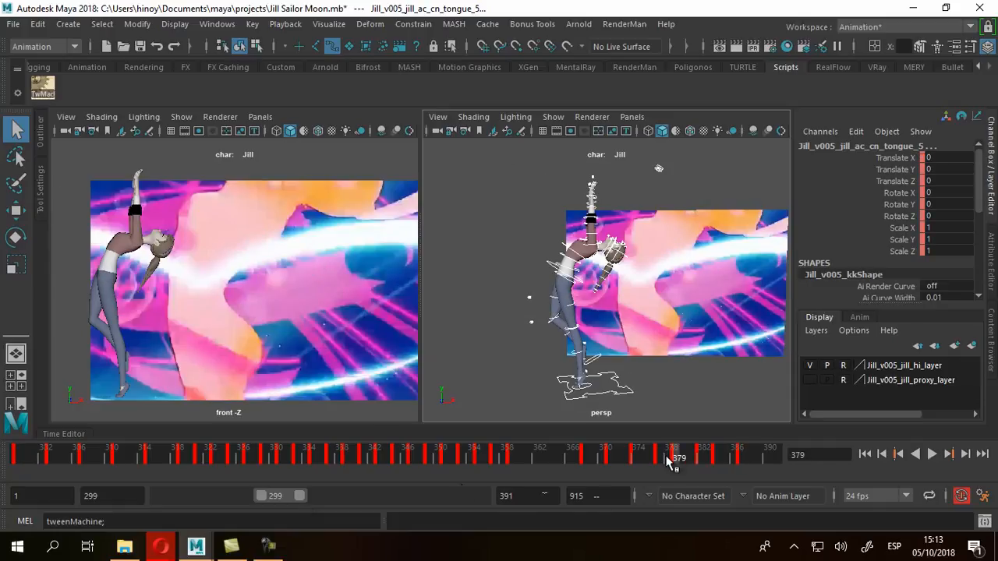
{"action": "key", "text": "comma"}
{"action": "key", "text": "comma"}
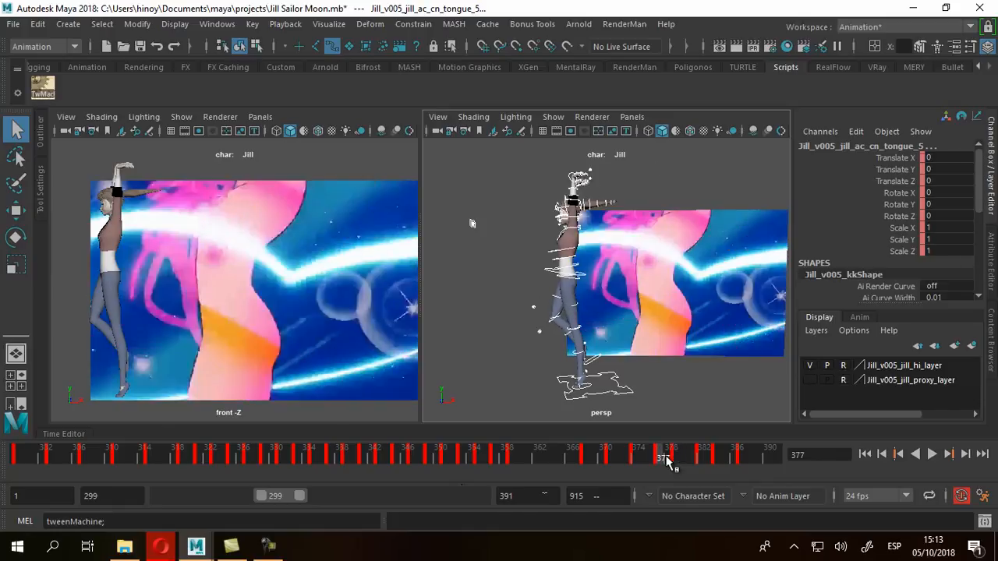
{"action": "key", "text": "period"}
{"action": "key", "text": "period"}
{"action": "key", "text": "comma"}
{"action": "key", "text": "comma"}
{"action": "key", "text": "comma"}
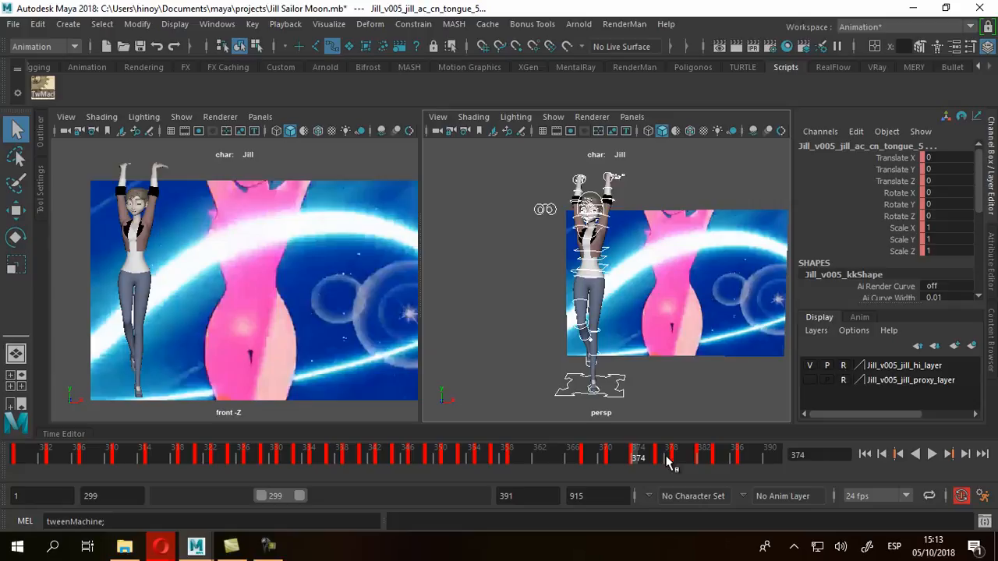
Step: Step forward from frame 374 to frame 390 to examine how the character bends backward and turns
{"action": "key", "text": "ctrl+comma"}
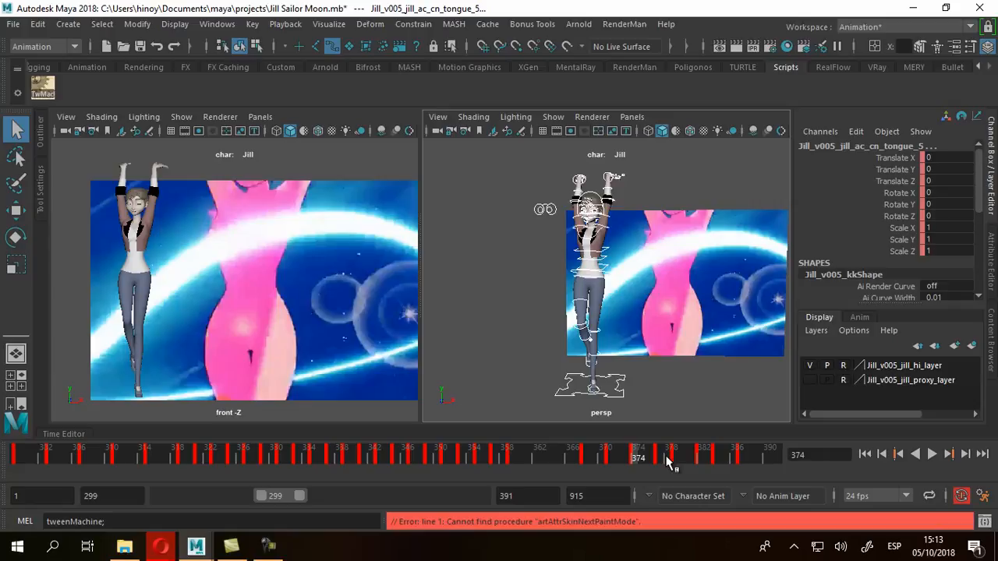
{"action": "key", "text": "period"}
{"action": "key", "text": "period"}
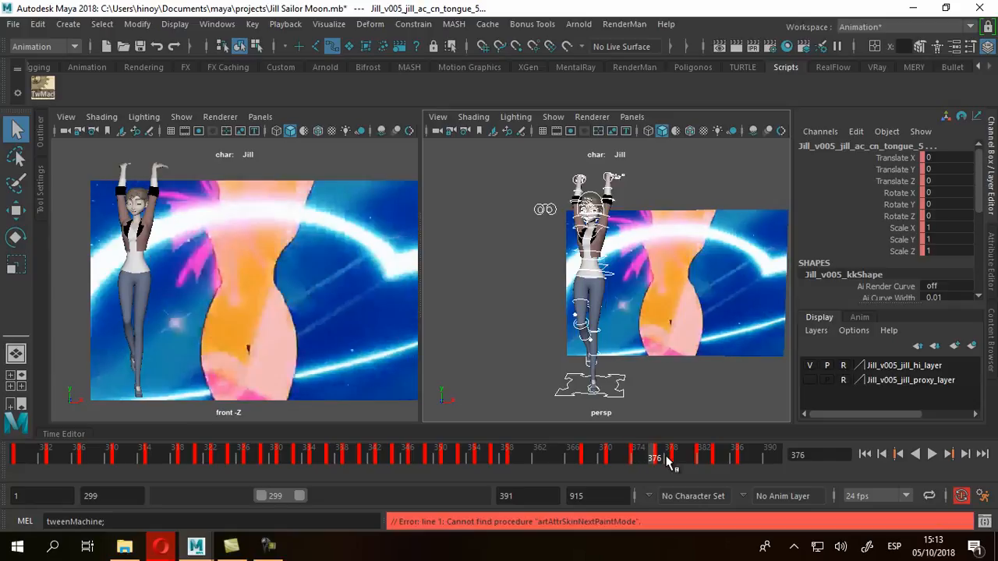
{"action": "key", "text": "period"}
{"action": "key", "text": "period"}
{"action": "key", "text": "period"}
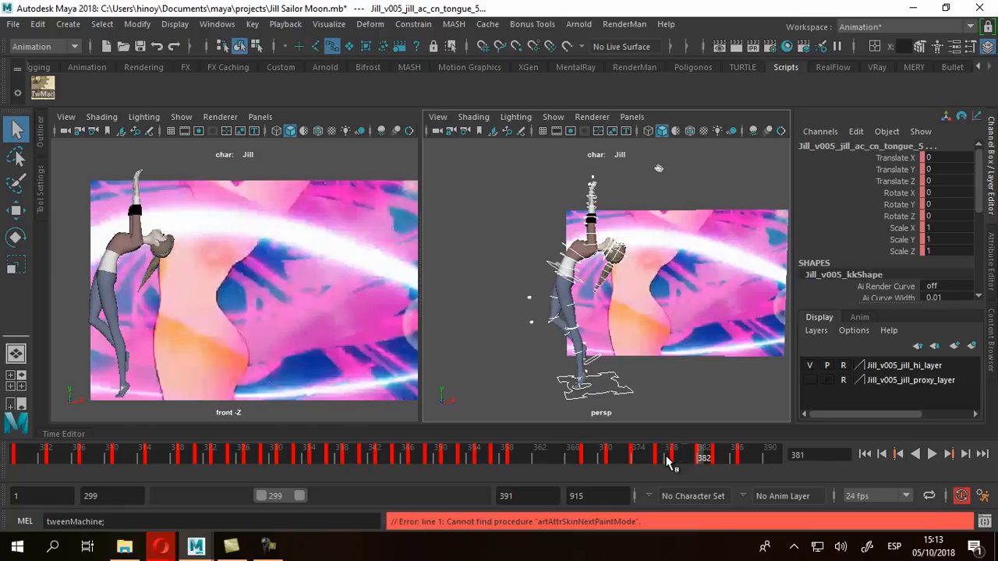
{"action": "key", "text": "period"}
{"action": "key", "text": "period"}
{"action": "key", "text": "period"}
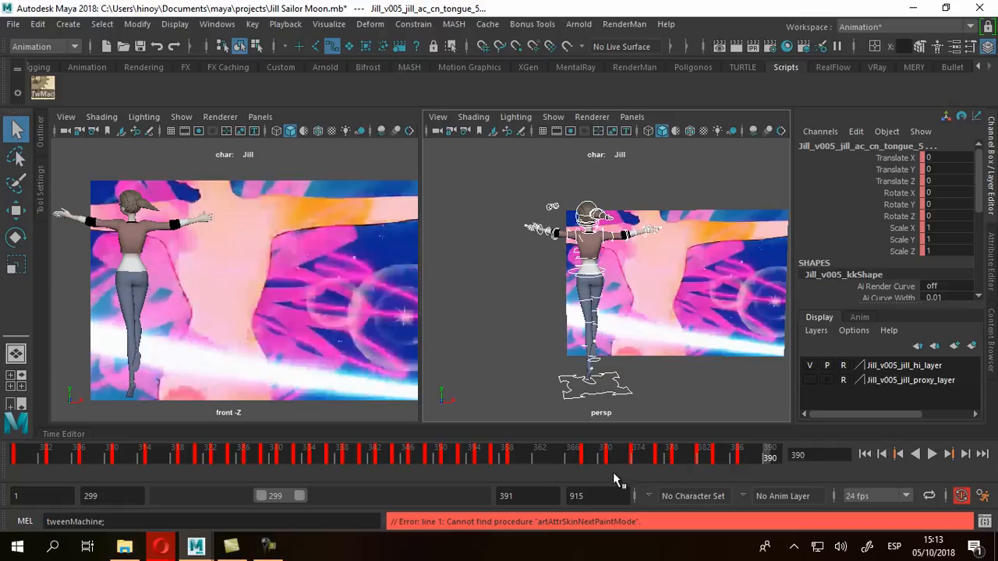
Step: Extend the playback range to frame 428 and review the keyed poses from frame 390 through frame 425
{"action": "left_click_drag", "start_coordinate": [299, 497], "coordinate": [313, 497]}
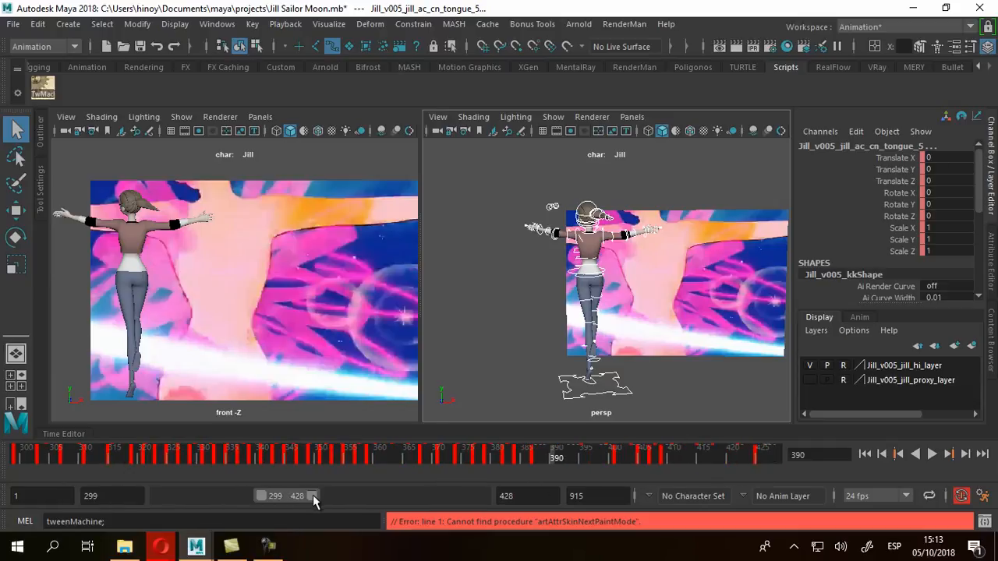
{"action": "key", "text": "period"}
{"action": "key", "text": "period"}
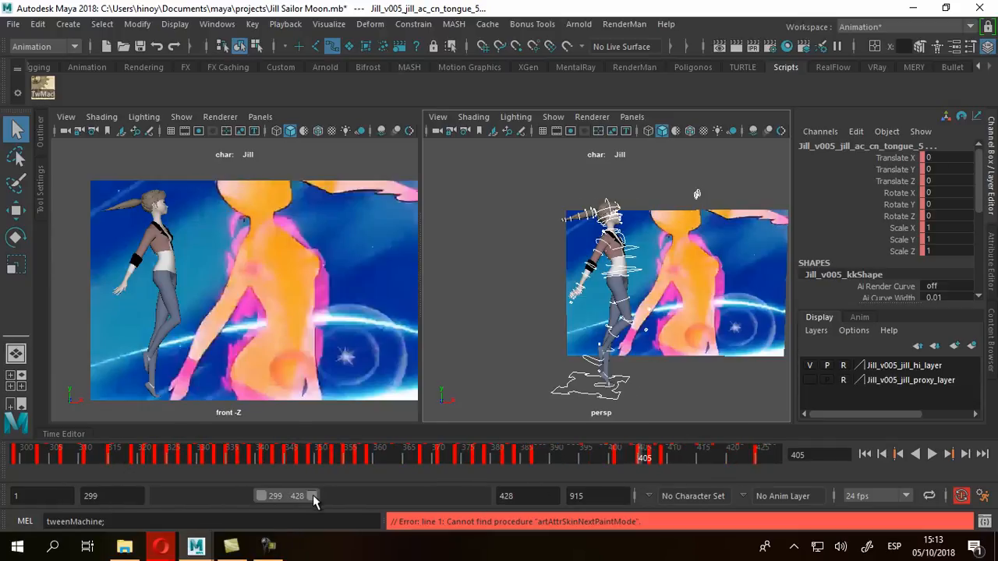
{"action": "key", "text": "period"}
{"action": "key", "text": "period"}
{"action": "key", "text": "period"}
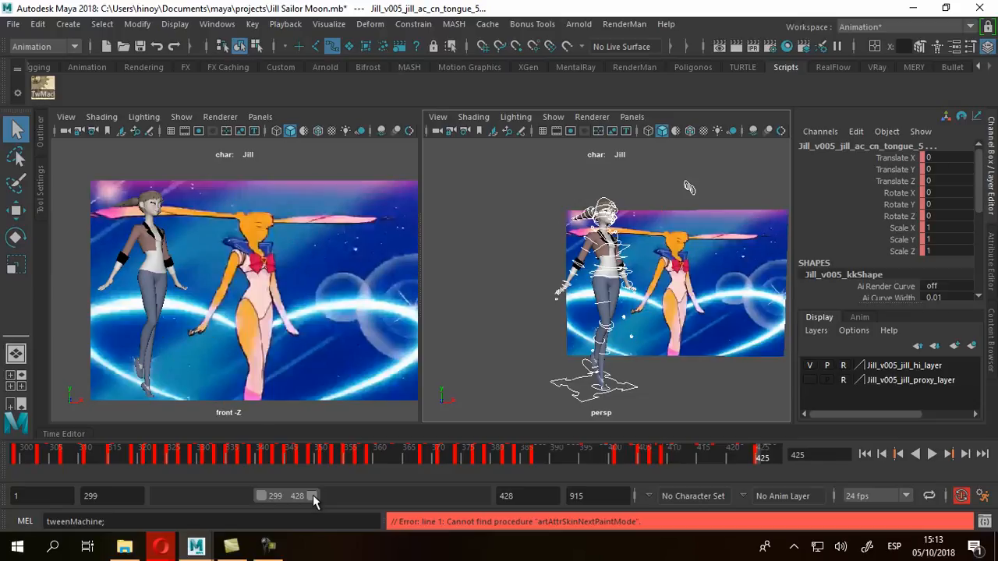
{"action": "key", "text": "period"}
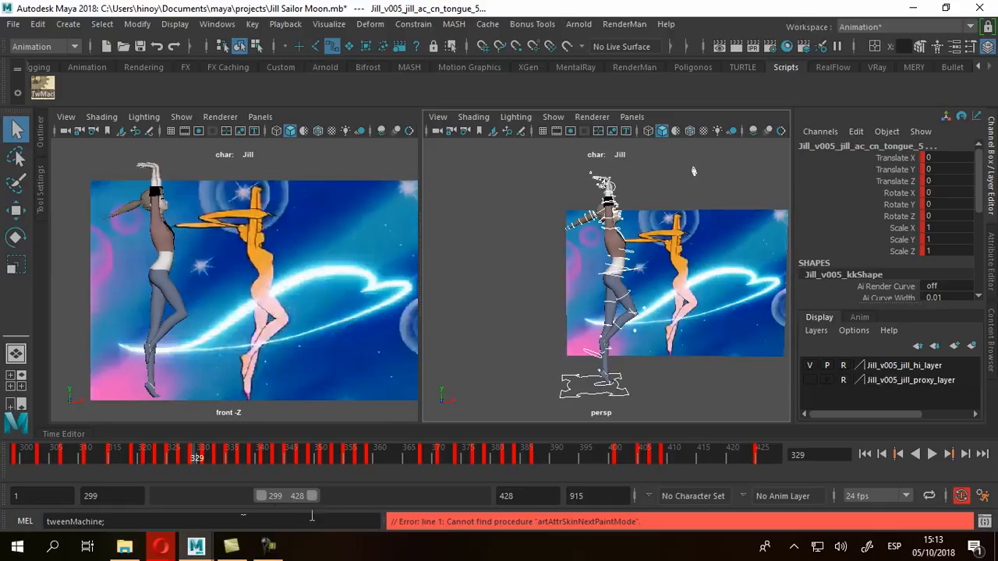
Step: Extend the playback range to frame 573 and move the current time to the backbend pose at frame 511
{"action": "left_click_drag", "start_coordinate": [313, 499], "coordinate": [363, 497]}
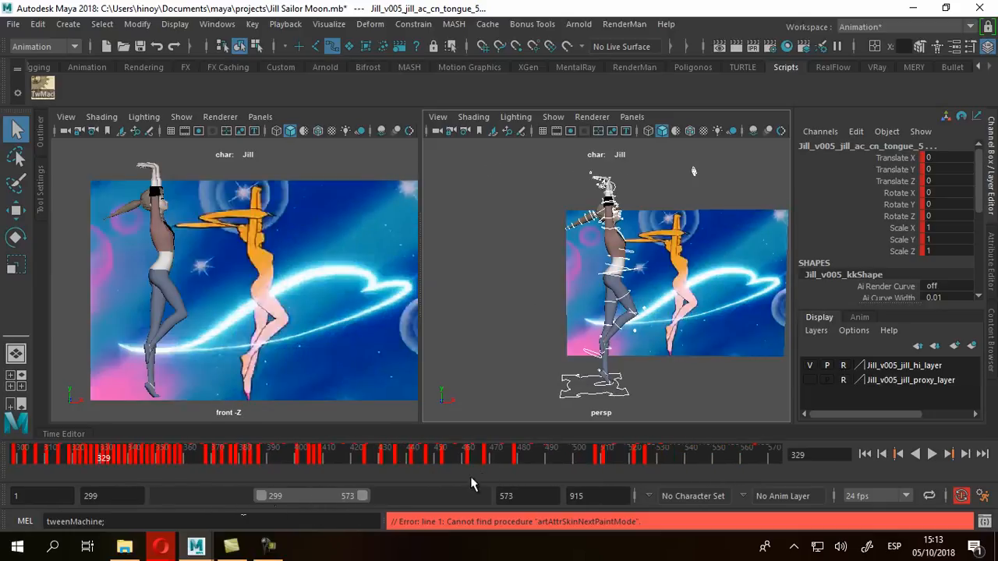
{"action": "left_click", "coordinate": [528, 466]}
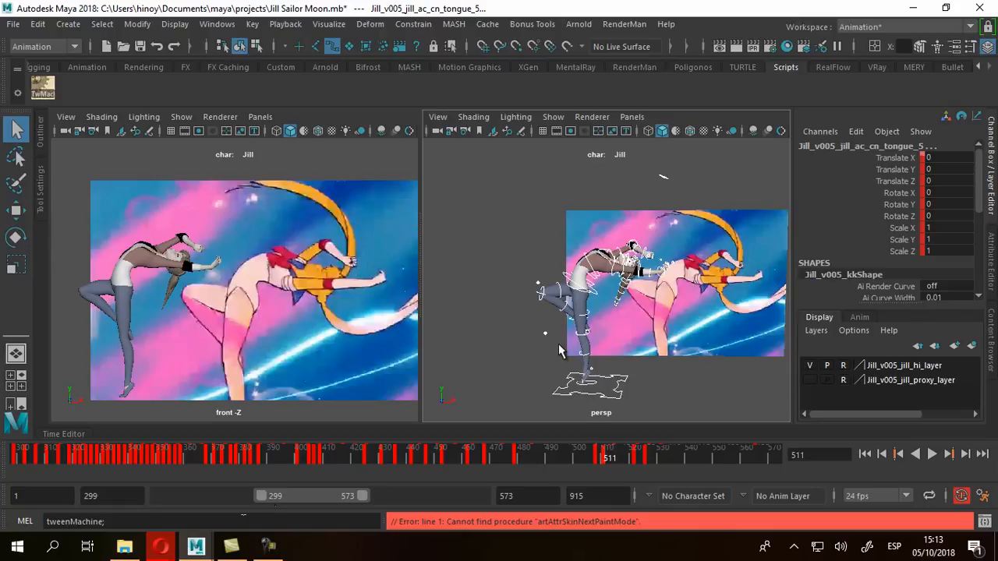
{"action": "scroll", "coordinate": [636, 324], "scroll_direction": "up", "scroll_amount": 5}
{"action": "left_click_drag", "start_coordinate": [635, 320], "coordinate": [640, 320], "text": "alt"}
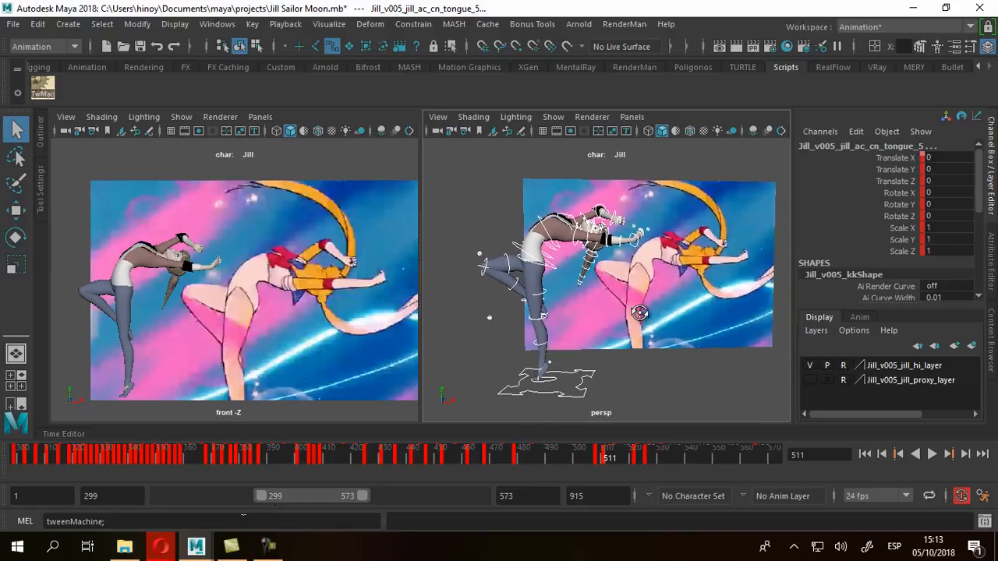
Step: Compare the frame 511 pose with the previous key at frame 508, and maximize the perspective view at frame 511
{"action": "key", "text": "comma"}
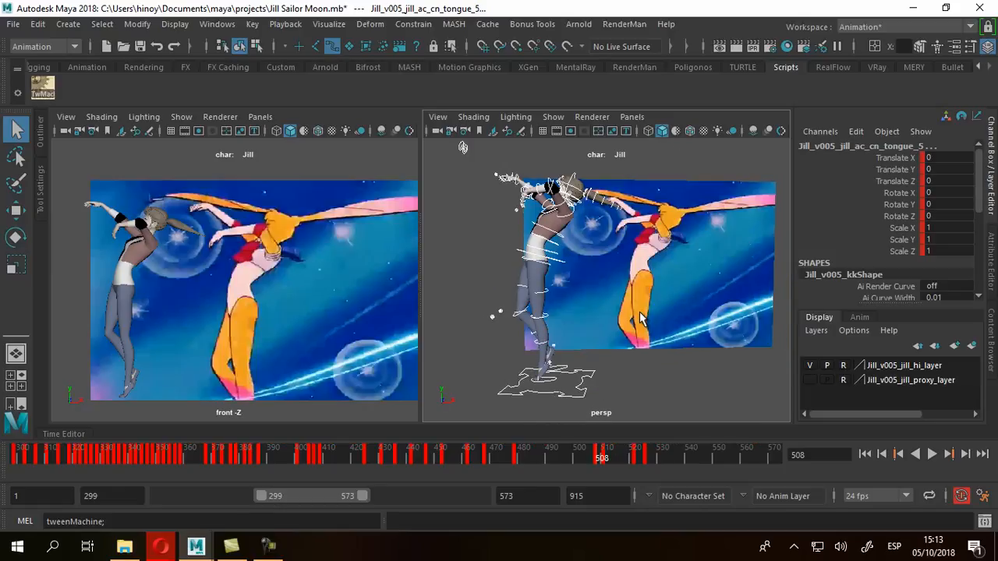
{"action": "key", "text": "period"}
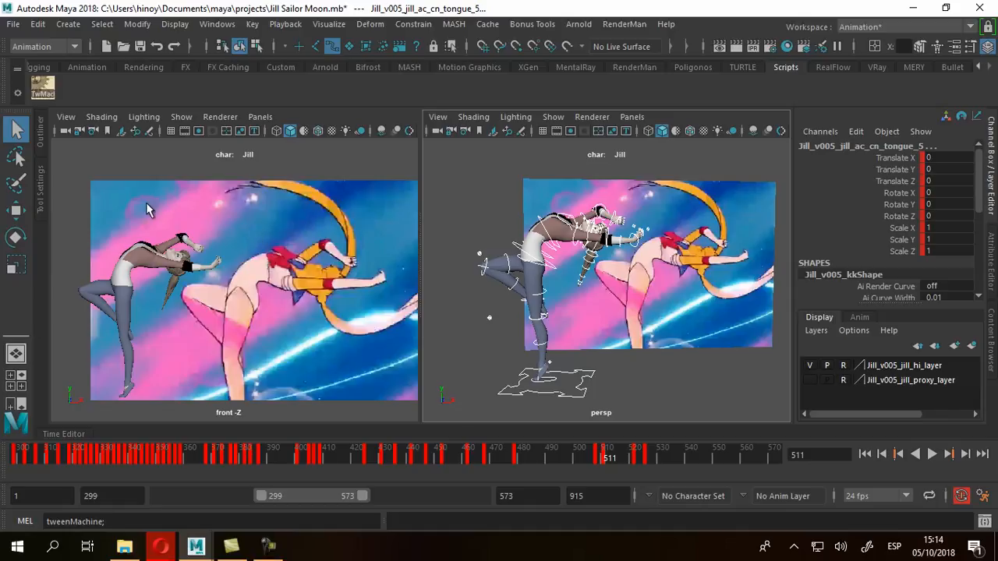
{"action": "key", "text": "space"}
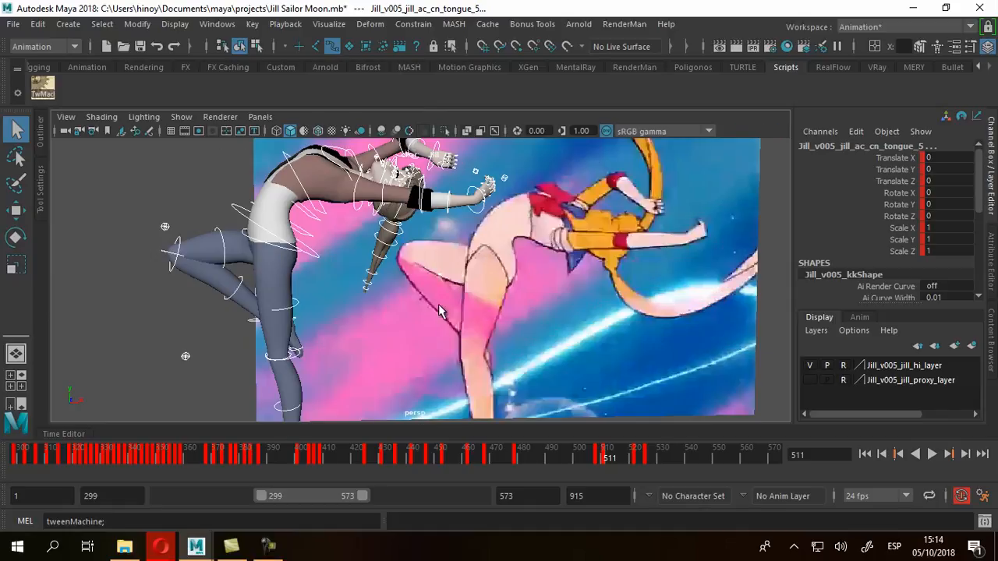
Step: Flip repeatedly between the keyed poses at frames 508 and 511 to compare the bend against the reference image
{"action": "scroll", "coordinate": [485, 283], "scroll_direction": "down", "scroll_amount": 3}
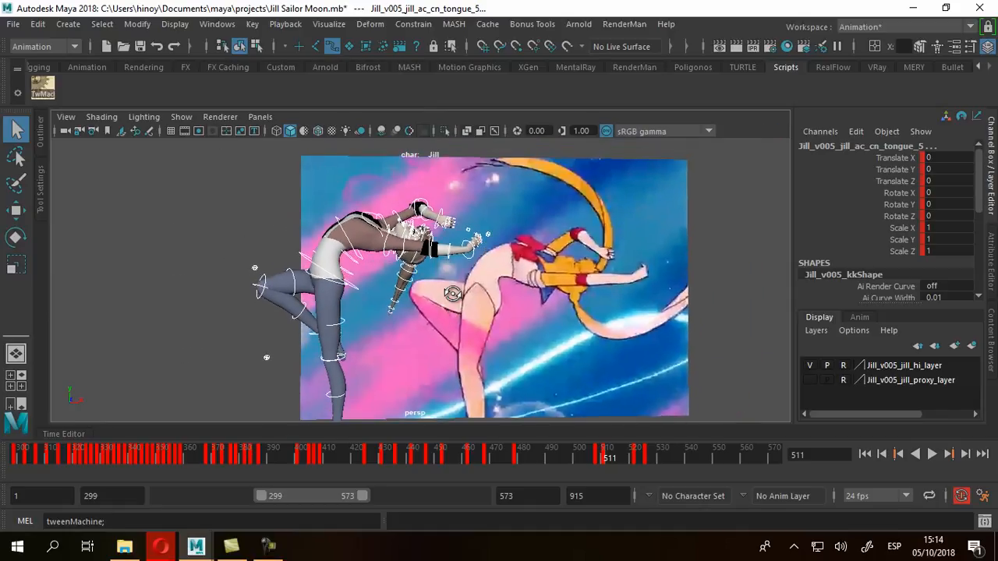
{"action": "middle_click_drag", "start_coordinate": [461, 334], "coordinate": [463, 303], "text": "alt"}
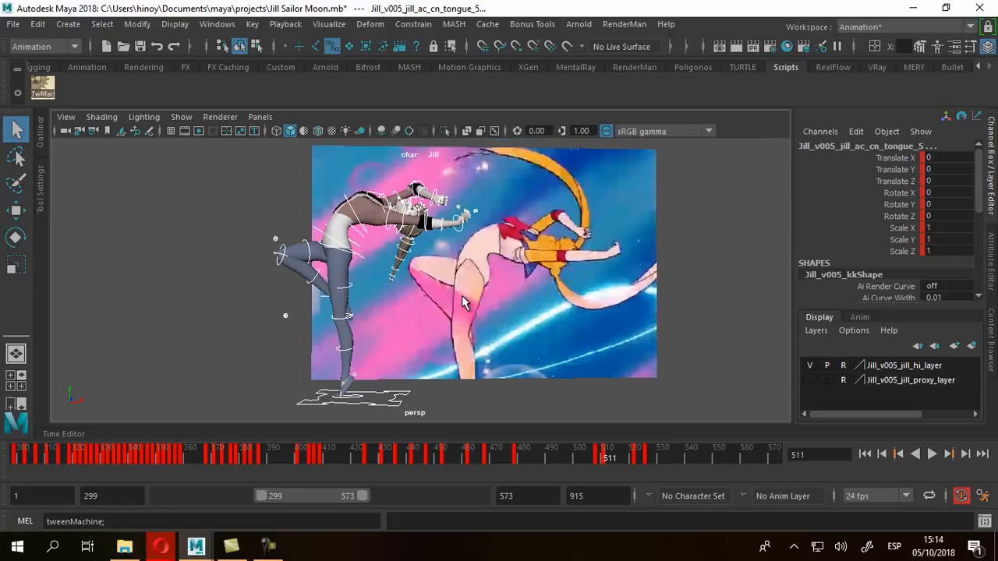
{"action": "key", "text": "comma"}
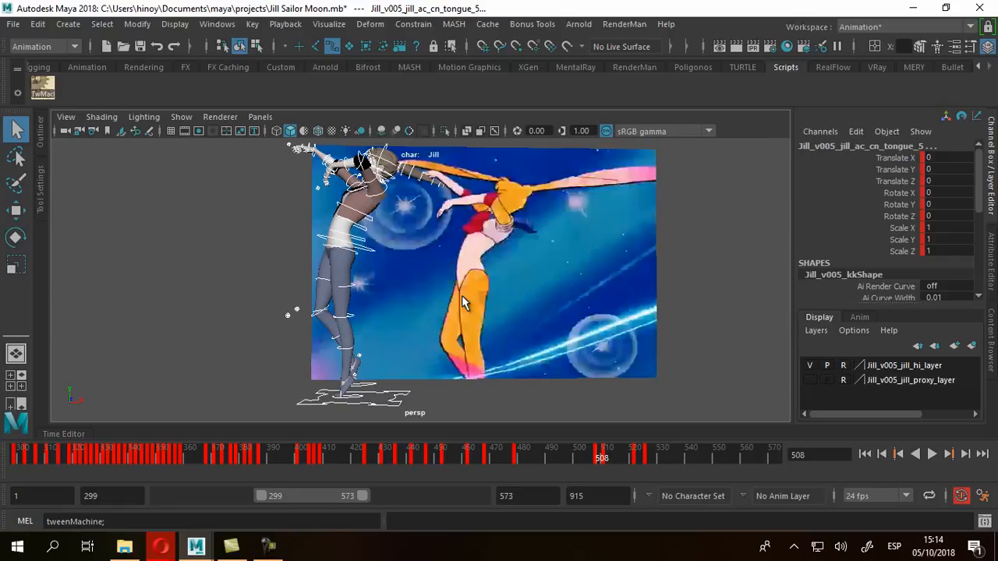
{"action": "key", "text": "period"}
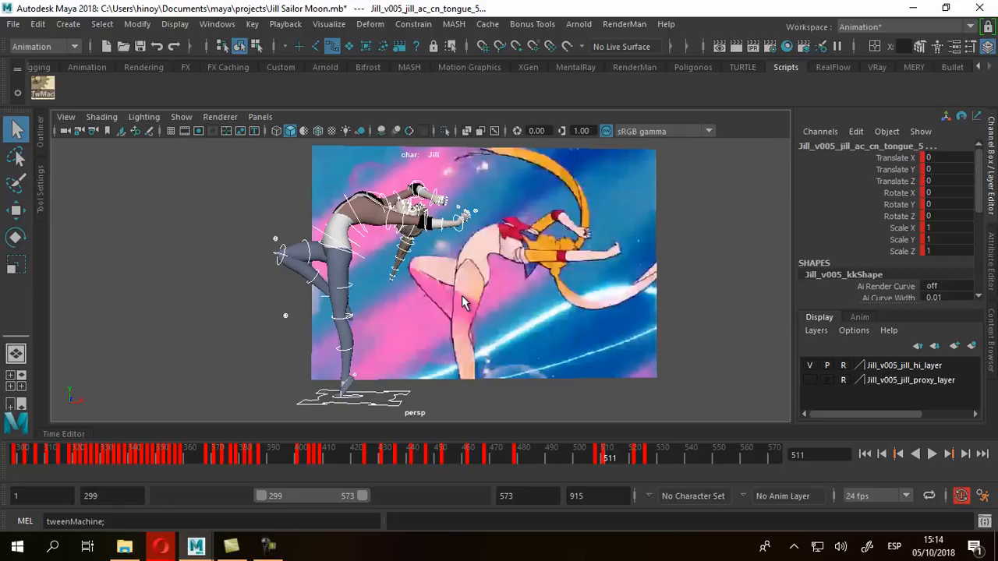
{"action": "key", "text": "comma"}
{"action": "key", "text": "period"}
{"action": "key", "text": "comma"}
{"action": "key", "text": "period"}
{"action": "key", "text": "comma"}
{"action": "key", "text": "period"}
{"action": "key", "text": "comma"}
{"action": "key", "text": "period"}
{"action": "key", "text": "comma"}
{"action": "key", "text": "period"}
{"action": "key", "text": "comma"}
{"action": "key", "text": "period"}
Step: Narrow the playback range to frames 497–525 and compare the keyed poses at frames 511 and 522
{"action": "left_click_drag", "start_coordinate": [362, 496], "coordinate": [335, 502]}
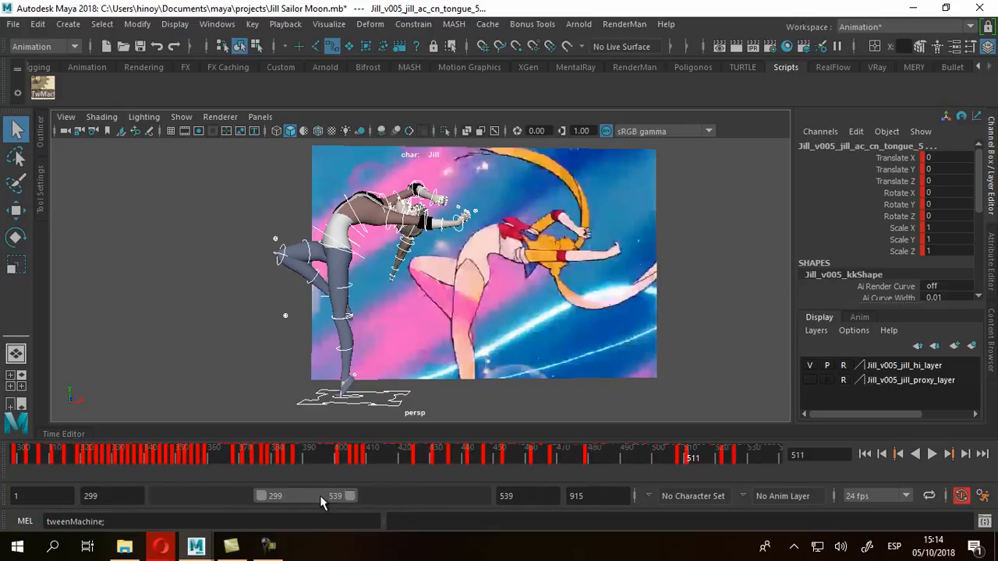
{"action": "left_click_drag", "start_coordinate": [260, 497], "coordinate": [345, 498]}
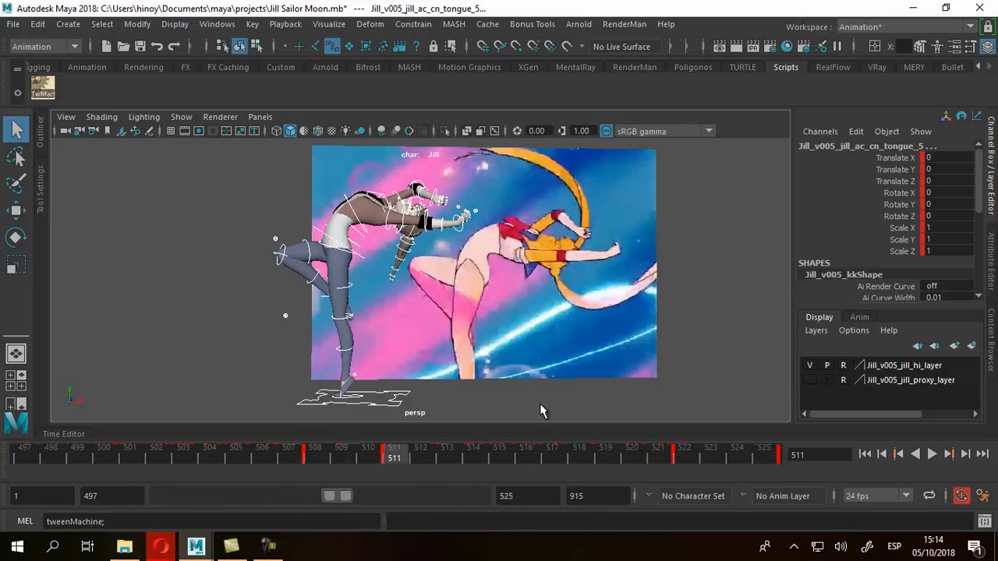
{"action": "key", "text": "period"}
{"action": "key", "text": "comma"}
{"action": "key", "text": "period"}
{"action": "key", "text": "comma"}
{"action": "key", "text": "period"}
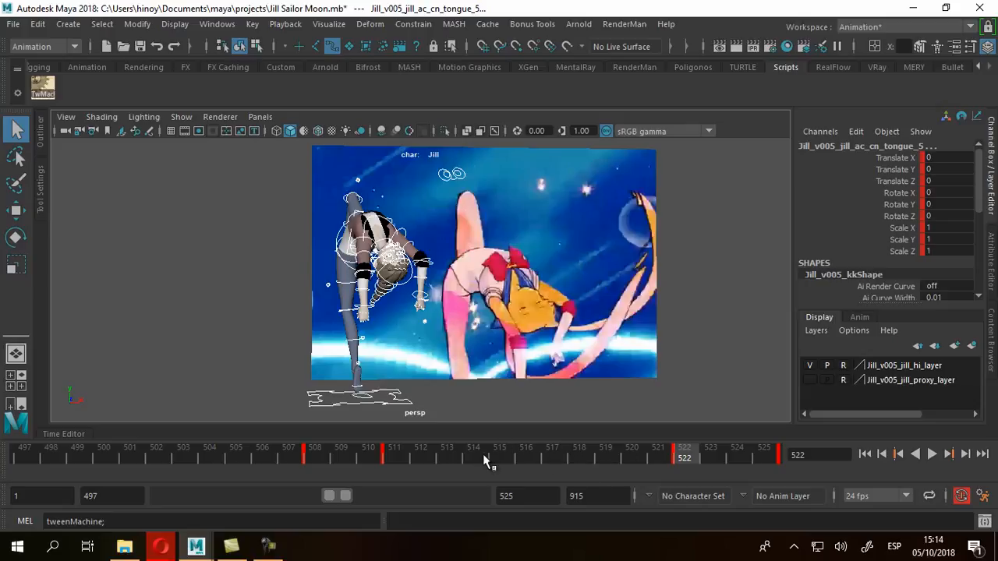
Step: Move the current time to frame 517, between the 511 and 522 keys, and frame the character beside the reference image
{"action": "mouse_move", "coordinate": [681, 459]}
{"action": "left_mouse_down"}
{"action": "mouse_move", "coordinate": [508, 460]}
{"action": "mouse_move", "coordinate": [521, 460]}
{"action": "left_mouse_up"}
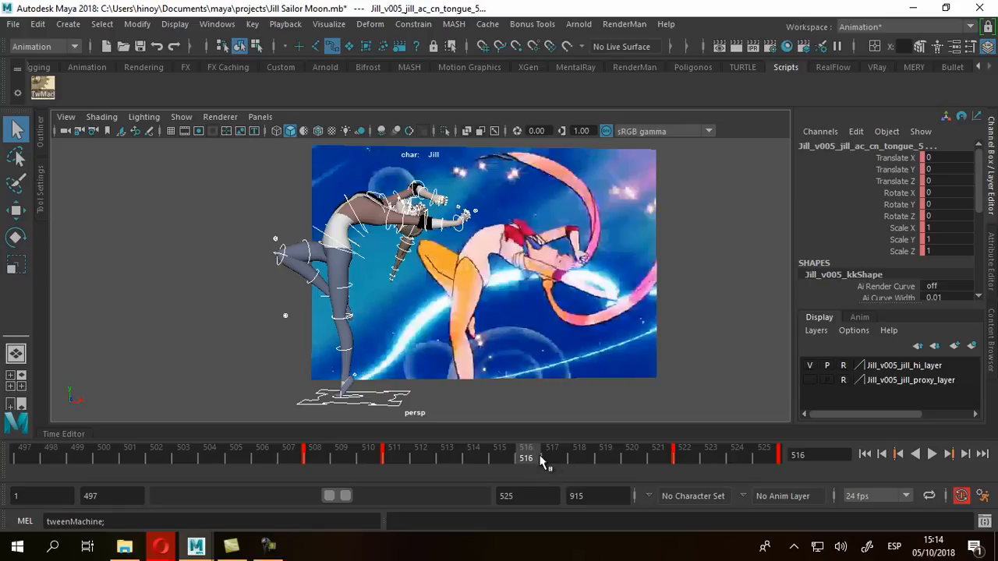
{"action": "key", "text": "alt+v"}
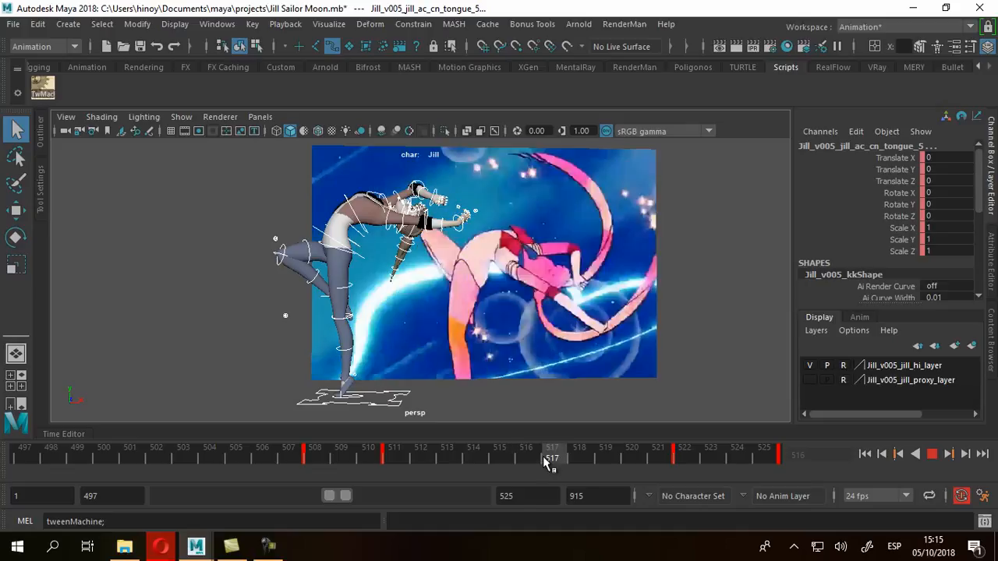
{"action": "key", "text": "Escape"}
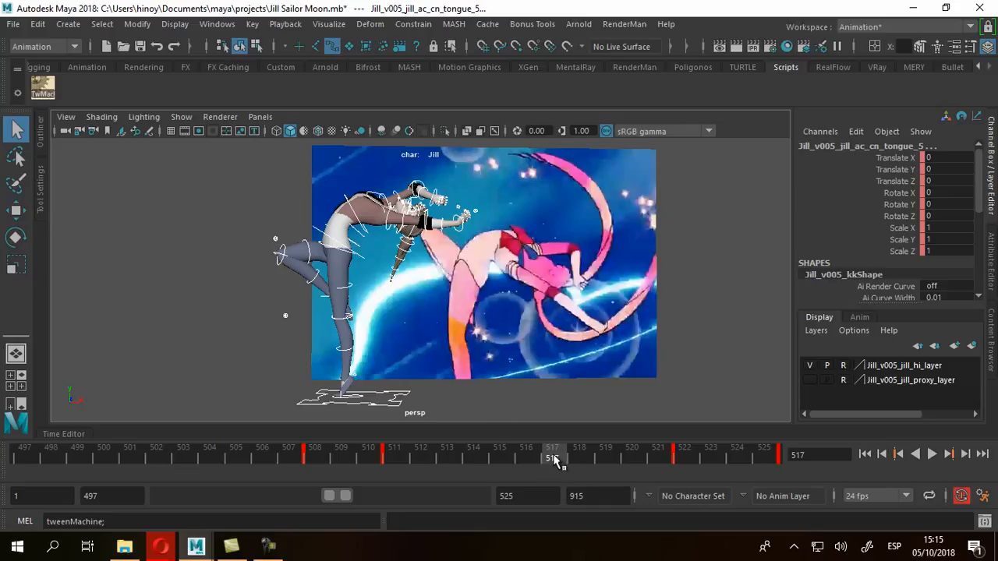
{"action": "left_click_drag", "start_coordinate": [542, 285], "coordinate": [346, 201], "text": "alt"}
{"action": "left_click_drag", "start_coordinate": [326, 166], "coordinate": [500, 407], "text": "alt"}
{"action": "left_click_drag", "start_coordinate": [392, 350], "coordinate": [498, 337], "text": "alt"}
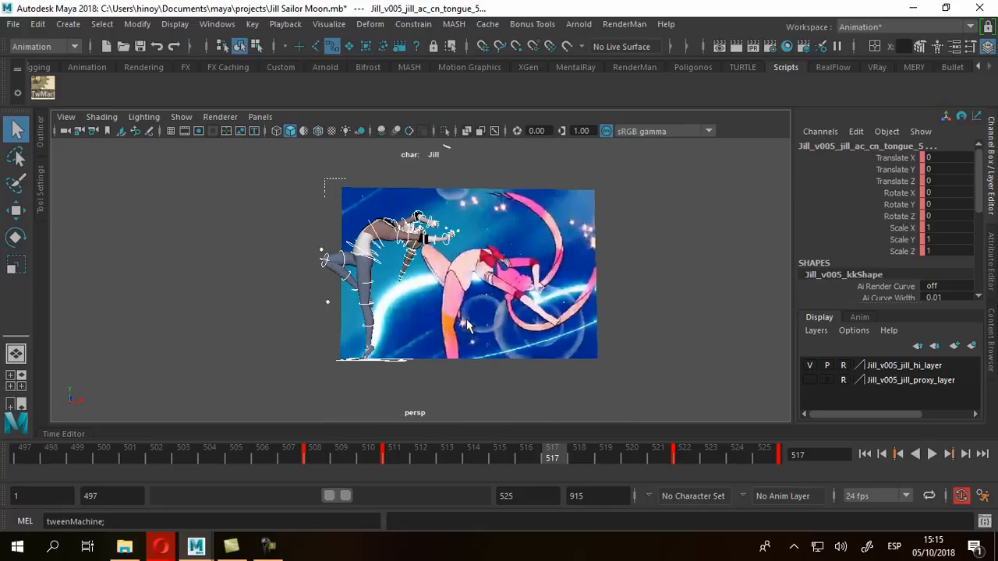
{"action": "right_click_drag", "start_coordinate": [497, 332], "coordinate": [507, 368], "text": "alt"}
{"action": "middle_click_drag", "start_coordinate": [516, 319], "coordinate": [513, 342], "text": "alt"}
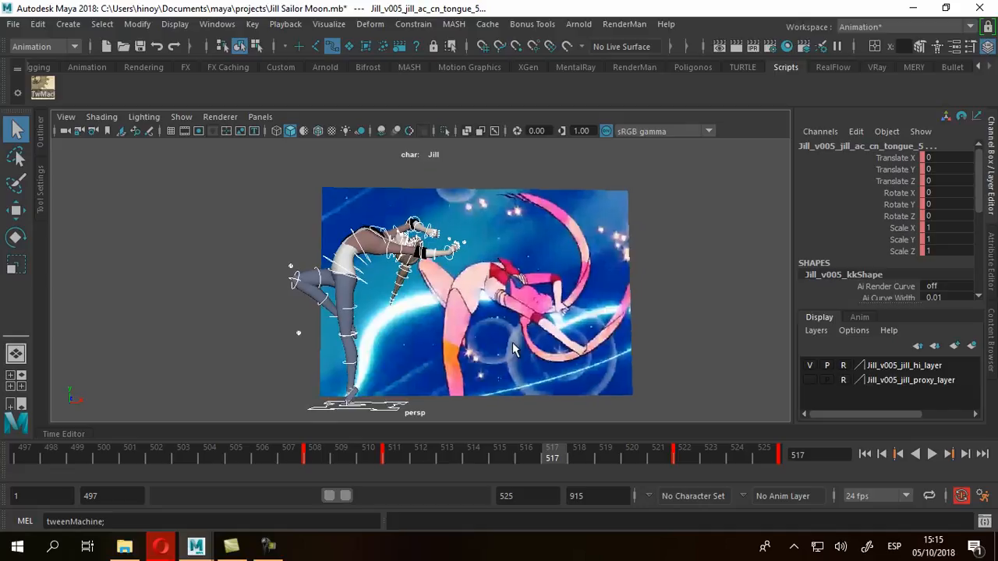
Step: Launch tweenMachine and key a breakdown pose at frame 517 with a tween value of 4.8
{"action": "left_click", "coordinate": [43, 87]}
{"action": "left_click_drag", "start_coordinate": [712, 133], "coordinate": [641, 115]}
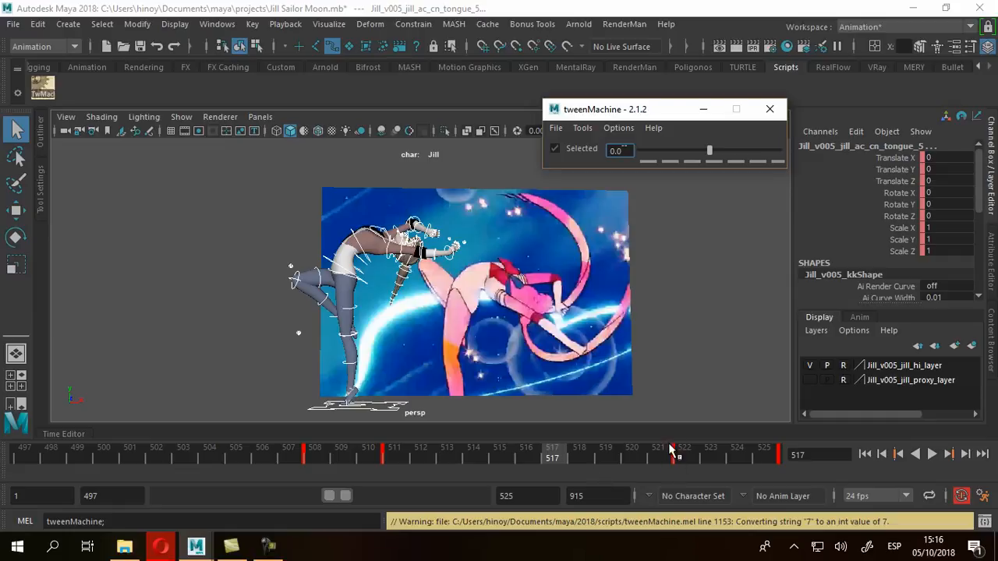
{"action": "left_click", "coordinate": [709, 153]}
{"action": "left_click_drag", "start_coordinate": [707, 152], "coordinate": [710, 153]}
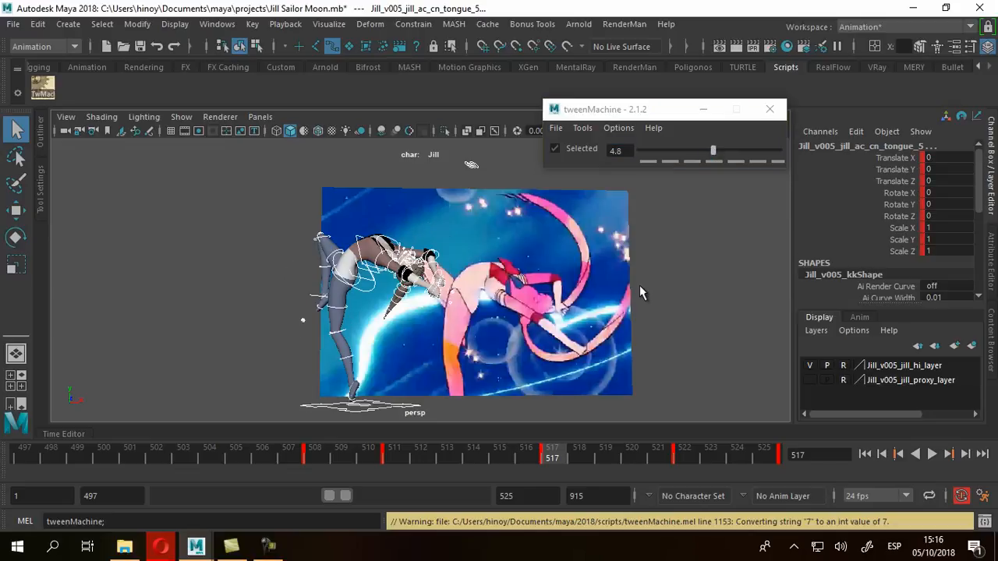
{"action": "left_click_drag", "start_coordinate": [462, 291], "coordinate": [503, 302], "text": "alt"}
{"action": "mouse_move", "coordinate": [553, 455]}
{"action": "left_mouse_down"}
{"action": "mouse_move", "coordinate": [421, 459]}
{"action": "mouse_move", "coordinate": [555, 462]}
{"action": "left_mouse_up"}
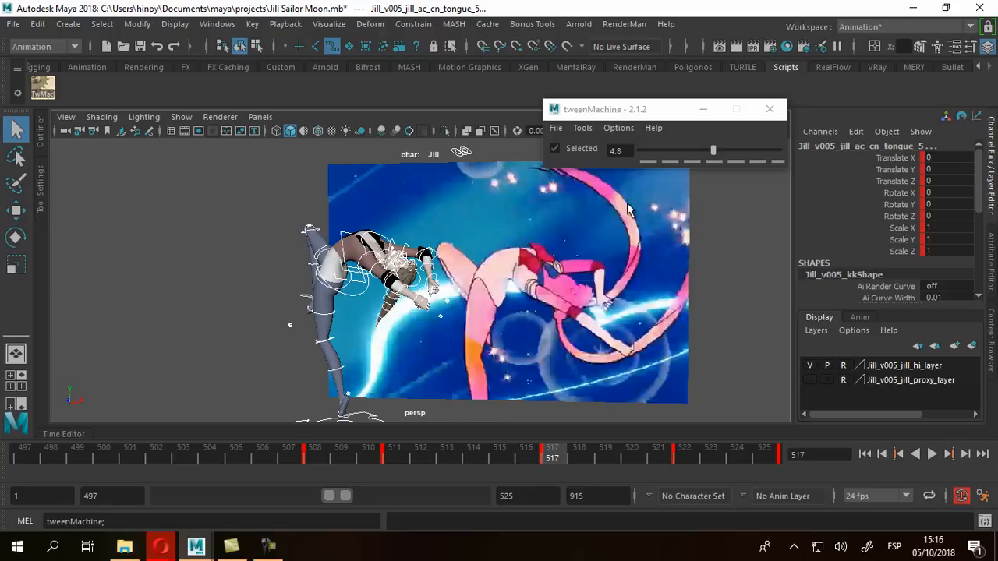
{"action": "left_click_drag", "start_coordinate": [490, 326], "coordinate": [512, 340], "text": "alt"}
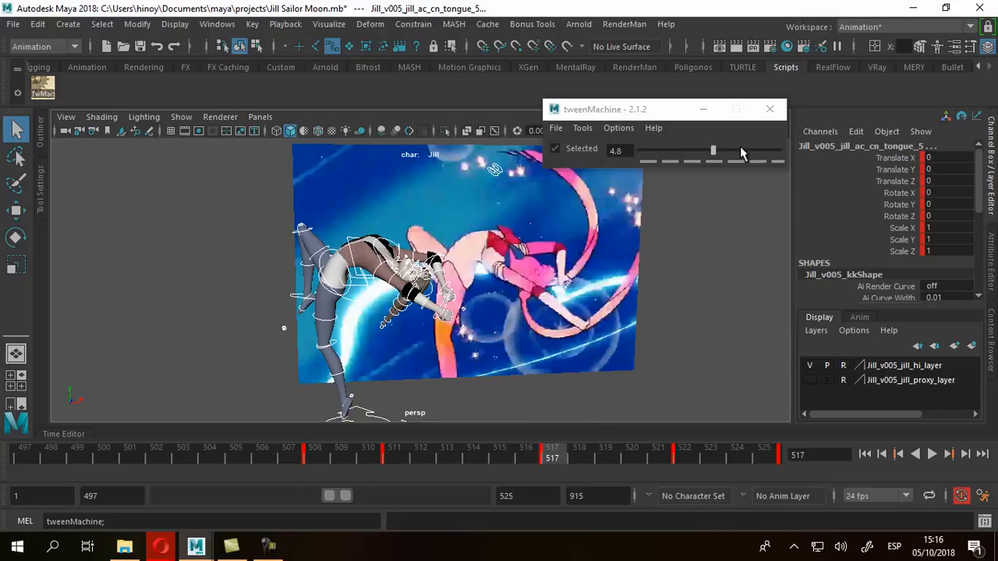
Step: Try tween values of 60.8, -65.1 and -100 at frame 517, and scrub back to compare with the frame 511 pose
{"action": "left_click_drag", "start_coordinate": [716, 151], "coordinate": [752, 156]}
{"action": "left_click_drag", "start_coordinate": [418, 327], "coordinate": [477, 340], "text": "alt"}
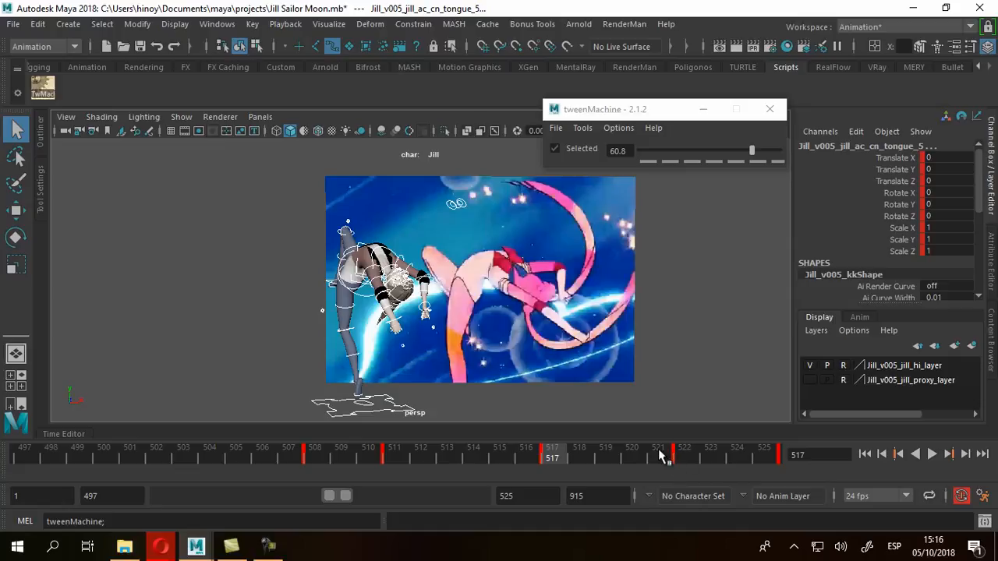
{"action": "left_click_drag", "start_coordinate": [746, 153], "coordinate": [664, 163]}
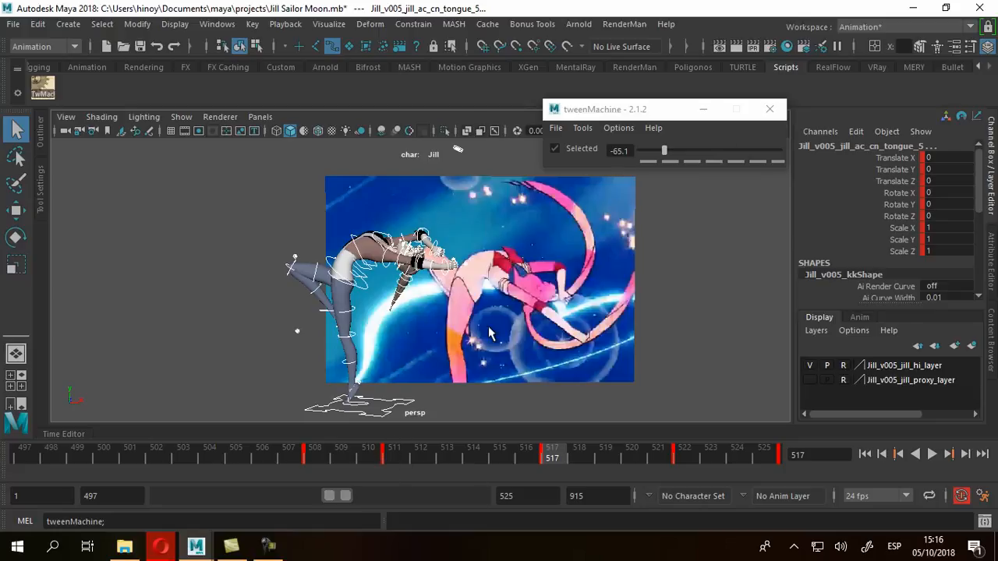
{"action": "left_click_drag", "start_coordinate": [662, 150], "coordinate": [639, 154]}
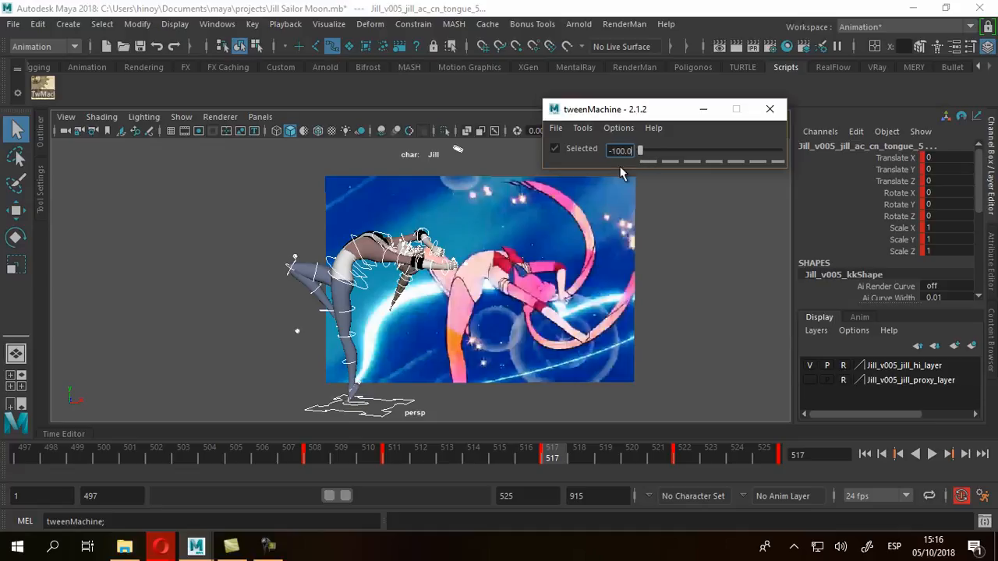
{"action": "left_click_drag", "start_coordinate": [550, 460], "coordinate": [425, 461]}
{"action": "left_click_drag", "start_coordinate": [428, 461], "coordinate": [546, 457]}
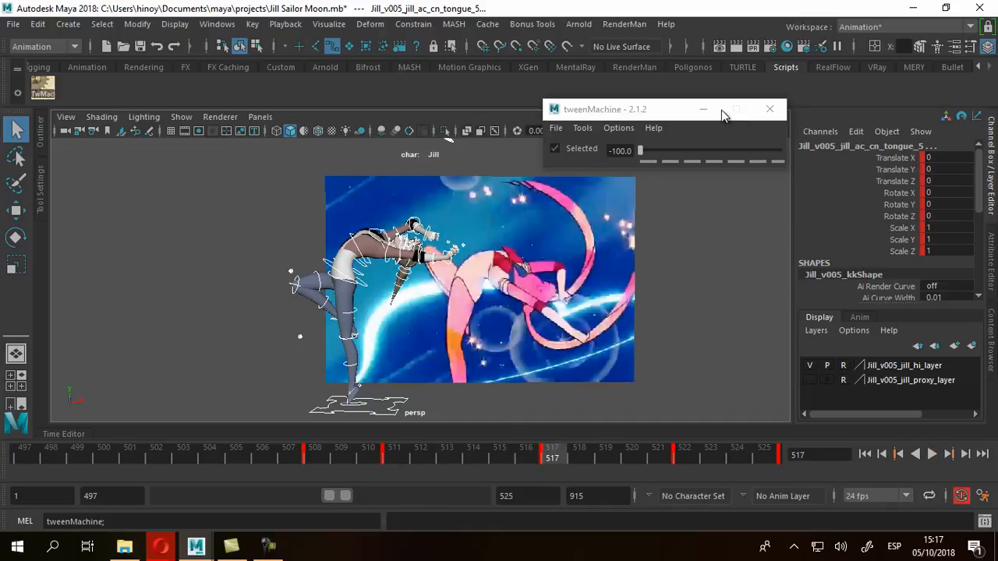
Step: Try tween values of 100, -19.6 and 1.6 on the frame 517 breakdown
{"action": "left_click_drag", "start_coordinate": [644, 151], "coordinate": [784, 165]}
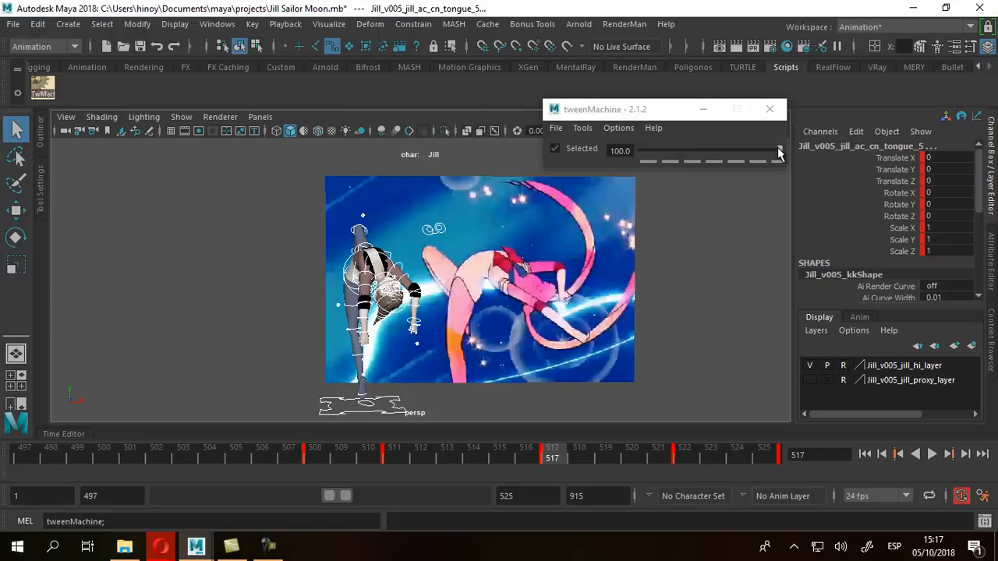
{"action": "left_click_drag", "start_coordinate": [779, 152], "coordinate": [696, 158]}
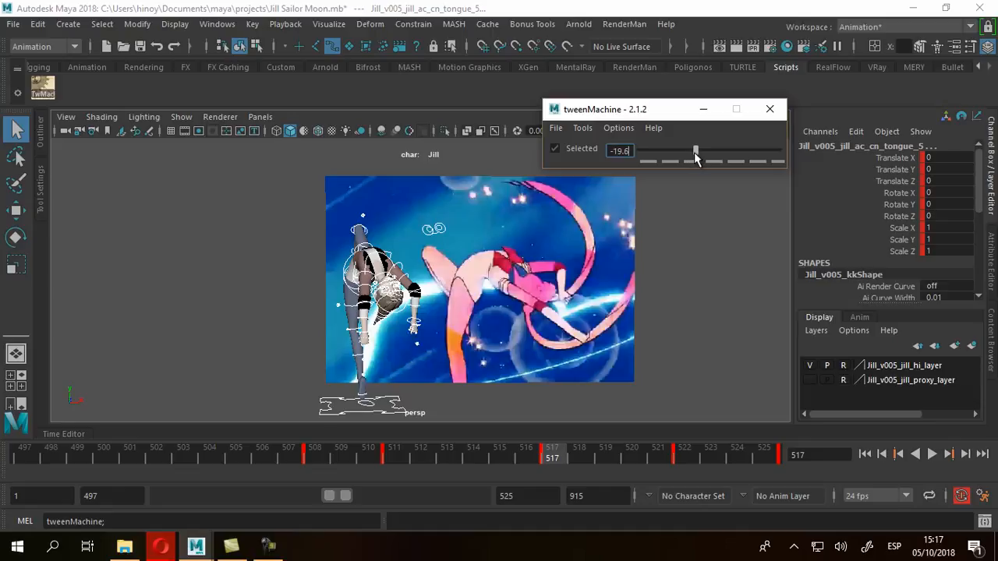
{"action": "left_click_drag", "start_coordinate": [699, 156], "coordinate": [711, 158]}
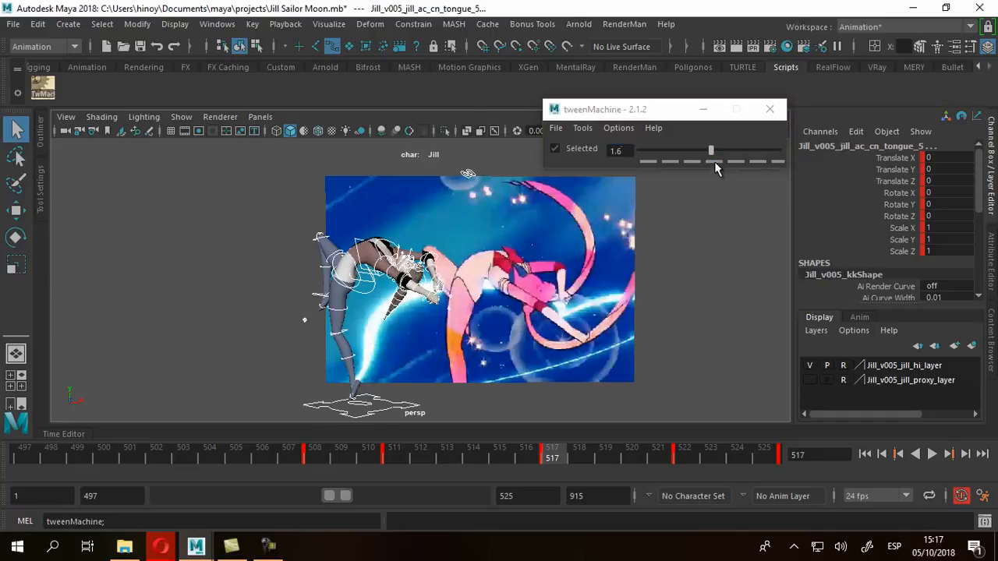
Step: Try the preset tween values 0, -33, -60 and -75 on the frame 517 breakdown, ending back on 0
{"action": "left_click", "coordinate": [715, 162]}
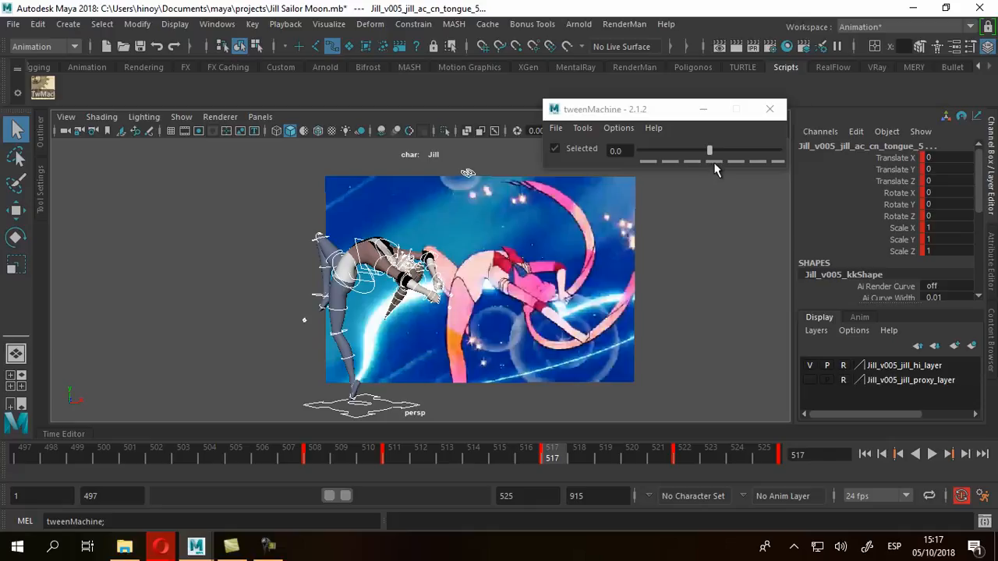
{"action": "left_click", "coordinate": [714, 162]}
{"action": "left_click", "coordinate": [693, 161]}
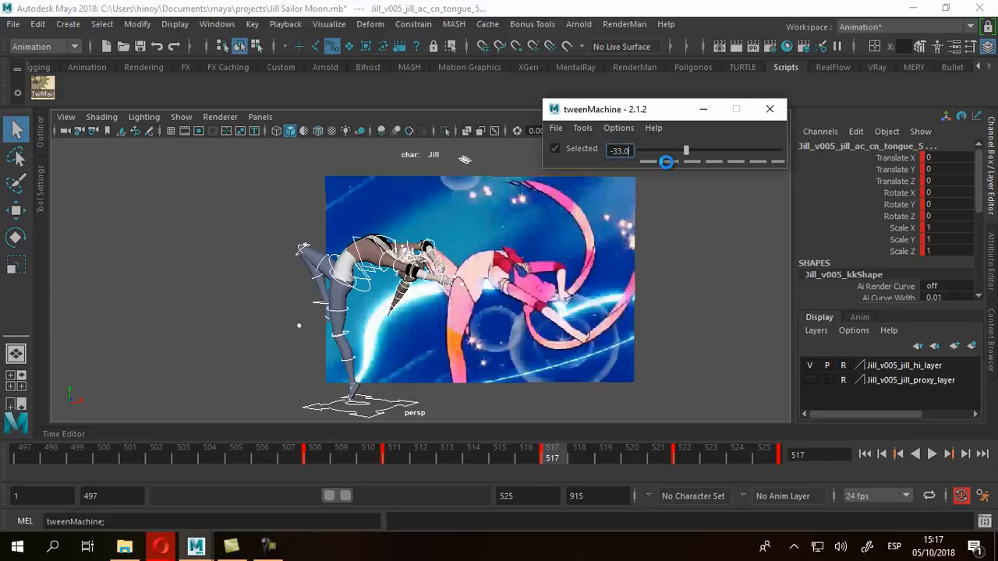
{"action": "left_click", "coordinate": [668, 162]}
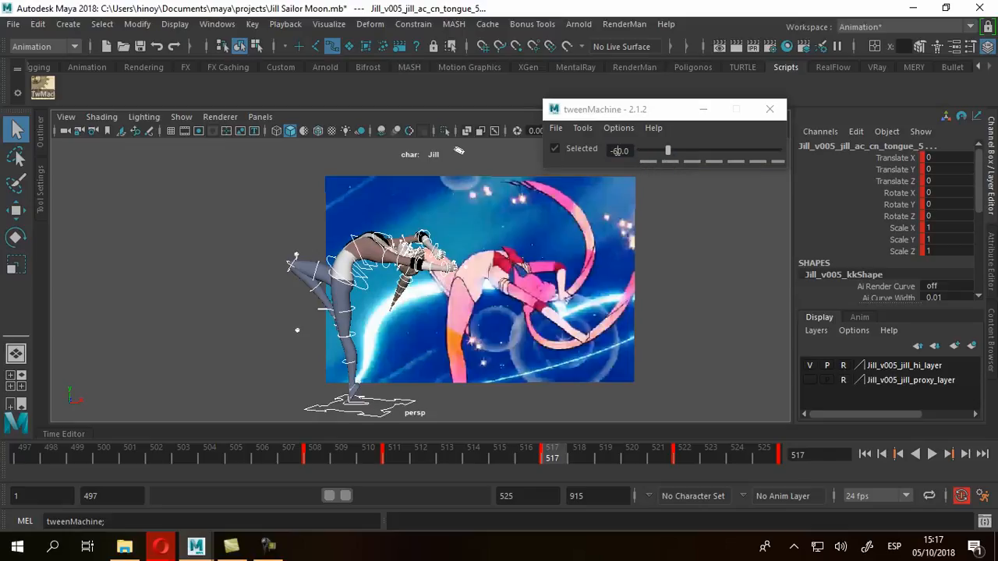
{"action": "left_click", "coordinate": [645, 160]}
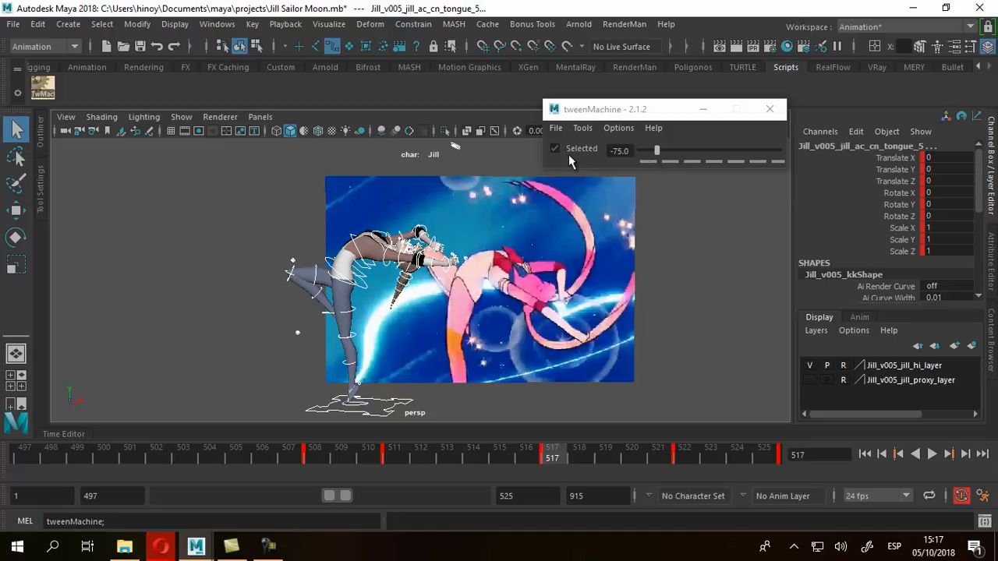
{"action": "left_click", "coordinate": [712, 162]}
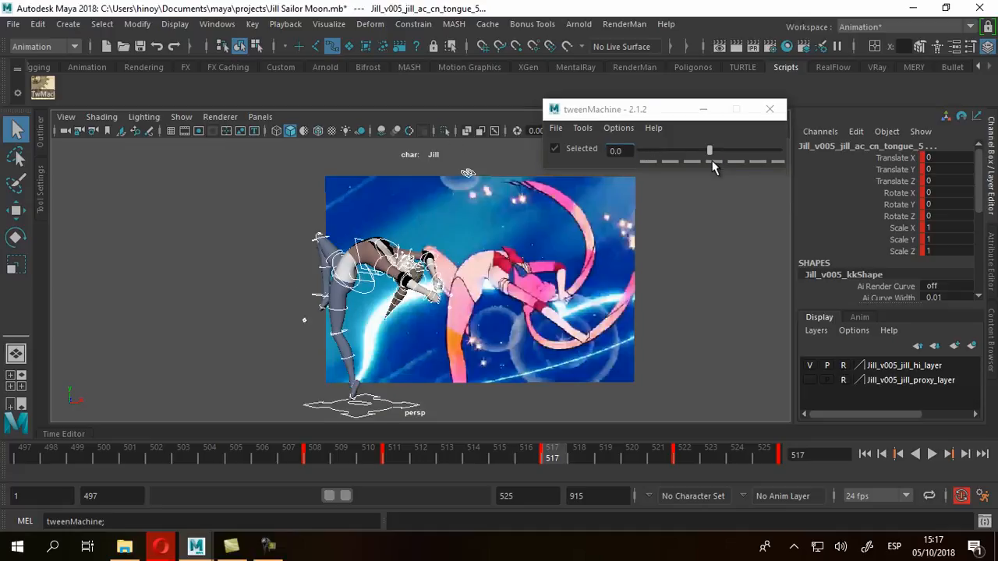
{"action": "left_click_drag", "start_coordinate": [468, 282], "coordinate": [507, 313], "text": "alt"}
{"action": "left_click_drag", "start_coordinate": [500, 196], "coordinate": [468, 165], "text": "alt"}
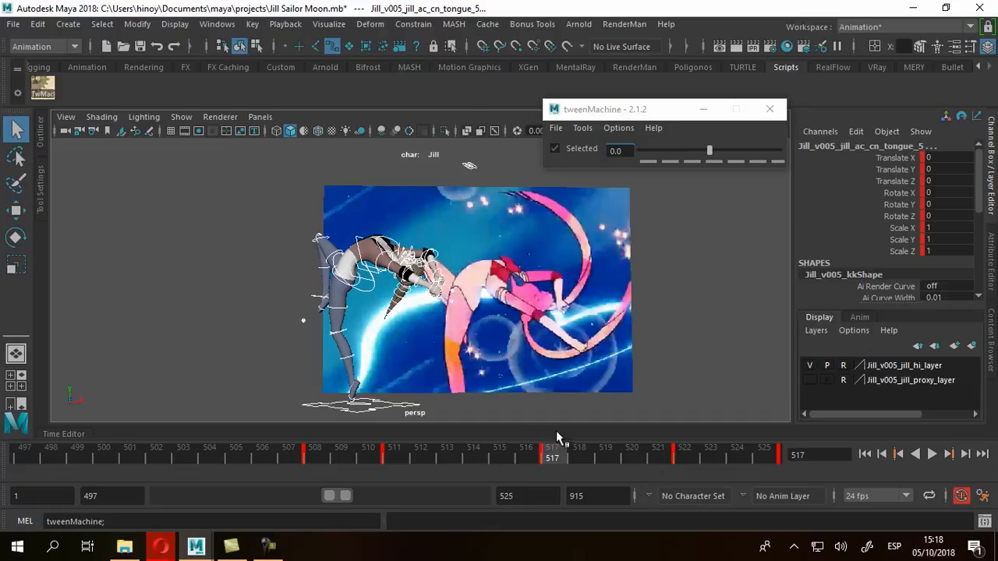
Step: Show the front and perspective views side by side and set the frame 517 breakdown's tween value to 38.6
{"action": "left_click_drag", "start_coordinate": [435, 318], "coordinate": [499, 289], "text": "alt"}
{"action": "left_click_drag", "start_coordinate": [576, 341], "coordinate": [555, 334], "text": "alt"}
{"action": "key", "text": "space"}
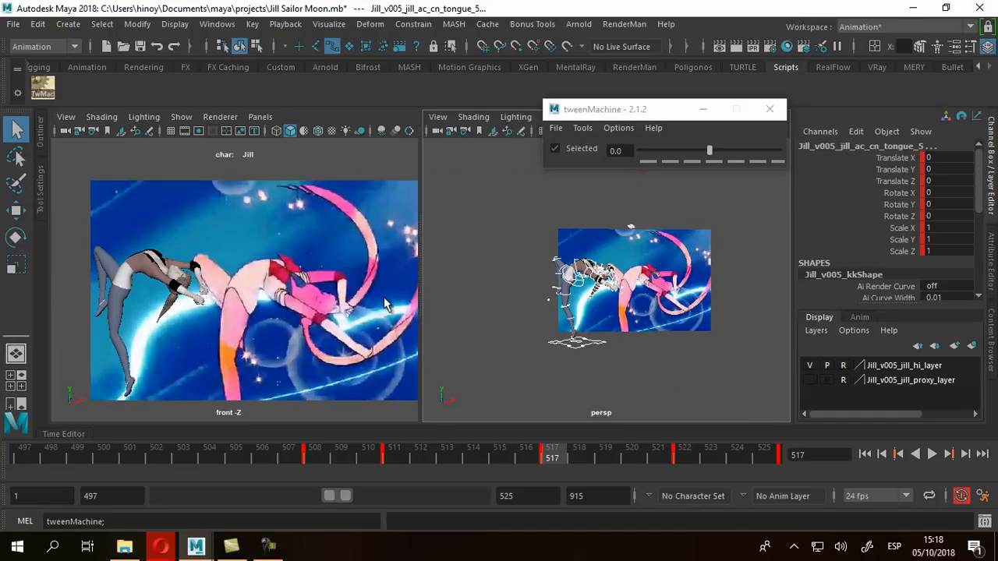
{"action": "right_click_drag", "start_coordinate": [209, 281], "coordinate": [241, 293], "text": "alt"}
{"action": "middle_click_drag", "start_coordinate": [241, 293], "coordinate": [260, 261], "text": "alt"}
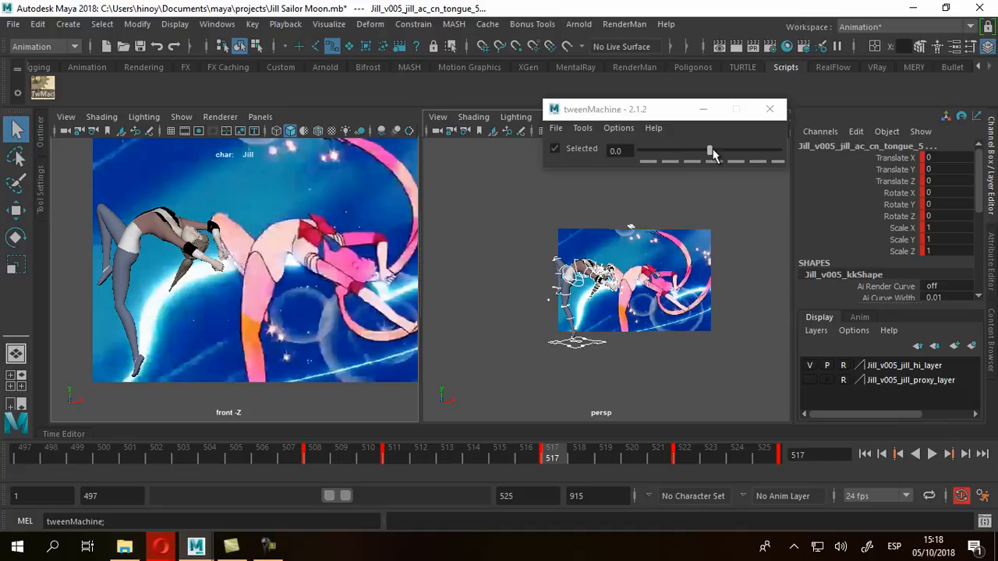
{"action": "left_click_drag", "start_coordinate": [709, 155], "coordinate": [717, 155]}
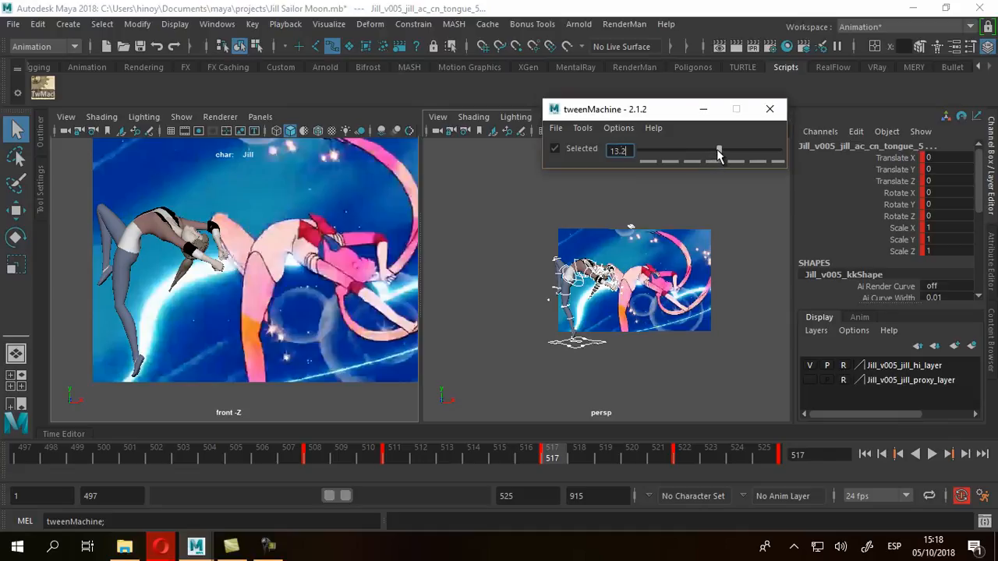
{"action": "left_click_drag", "start_coordinate": [719, 155], "coordinate": [731, 154]}
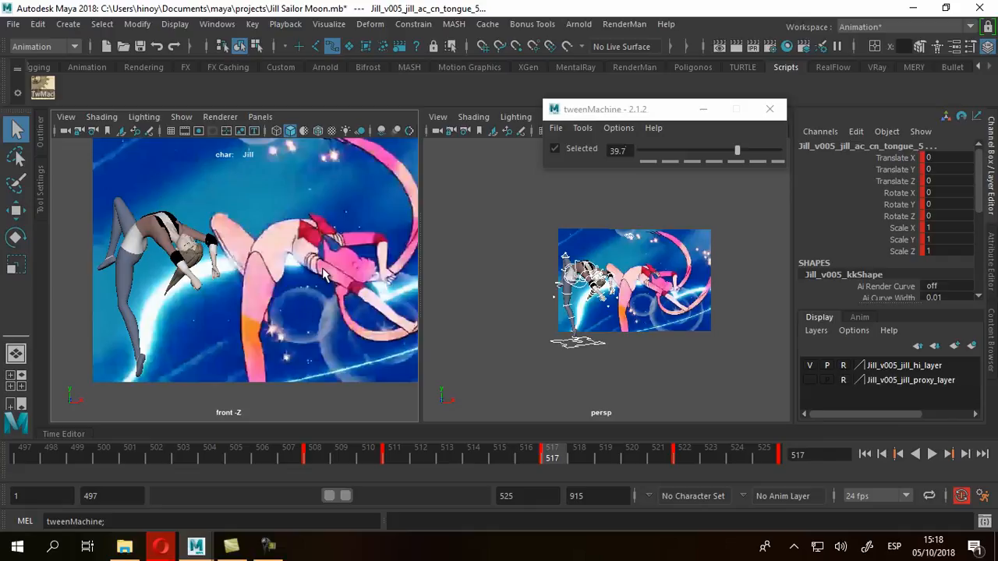
{"action": "mouse_move", "coordinate": [737, 151]}
{"action": "left_mouse_down"}
{"action": "mouse_move", "coordinate": [745, 153]}
{"action": "mouse_move", "coordinate": [734, 153]}
{"action": "left_mouse_up"}
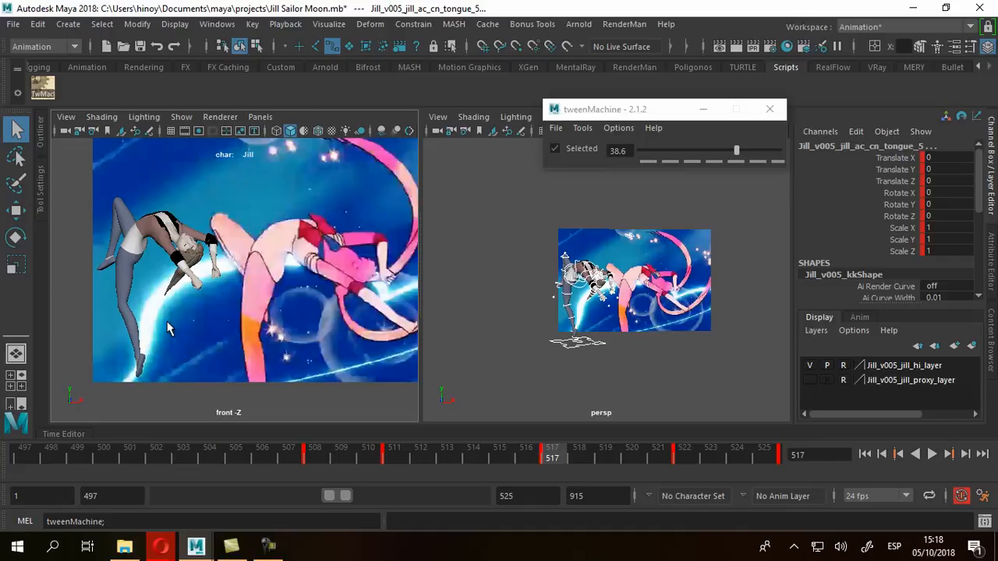
{"action": "scroll", "coordinate": [546, 335], "scroll_direction": "up", "scroll_amount": 5}
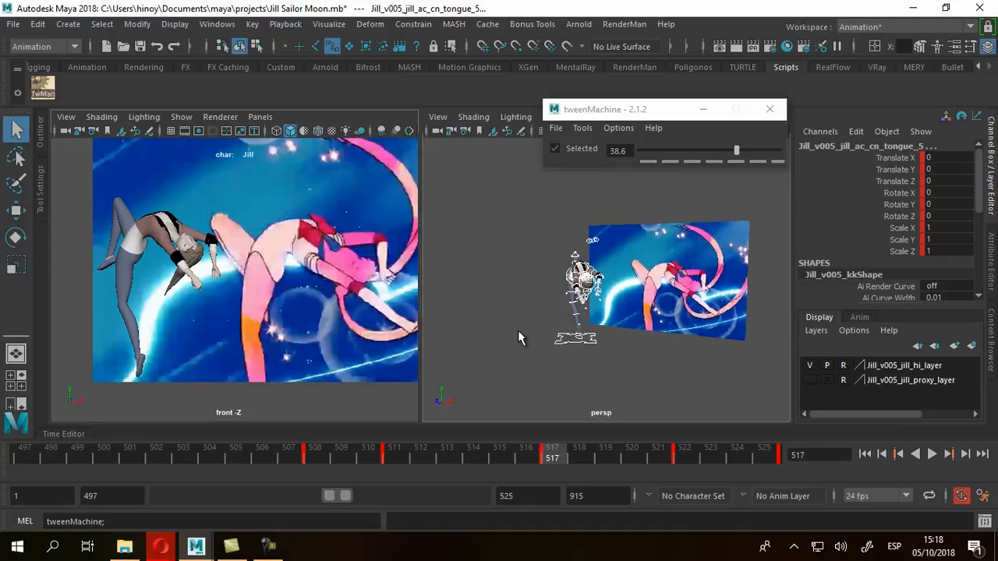
Step: Examine the frame 517 breakdown pose from several angles in the perspective view and against the reference in the front view
{"action": "left_click_drag", "start_coordinate": [577, 341], "coordinate": [771, 359], "text": "alt"}
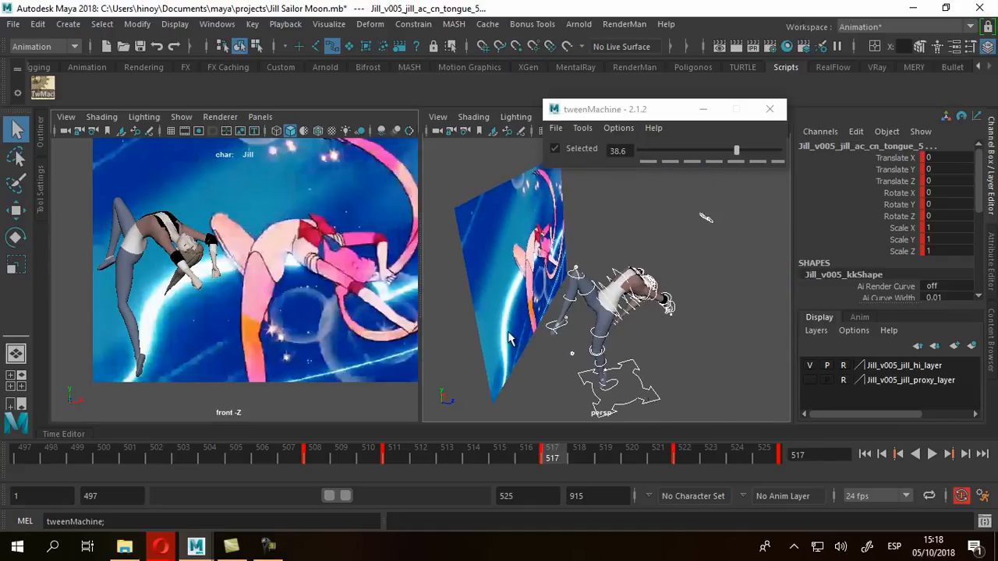
{"action": "left_click_drag", "start_coordinate": [692, 363], "coordinate": [537, 334], "text": "alt"}
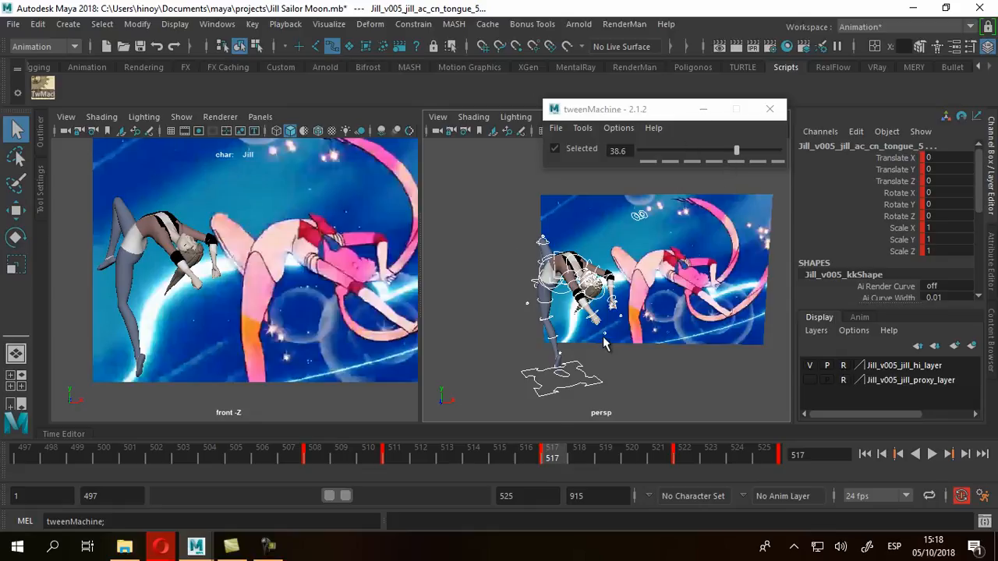
{"action": "left_click_drag", "start_coordinate": [610, 333], "coordinate": [700, 347], "text": "alt"}
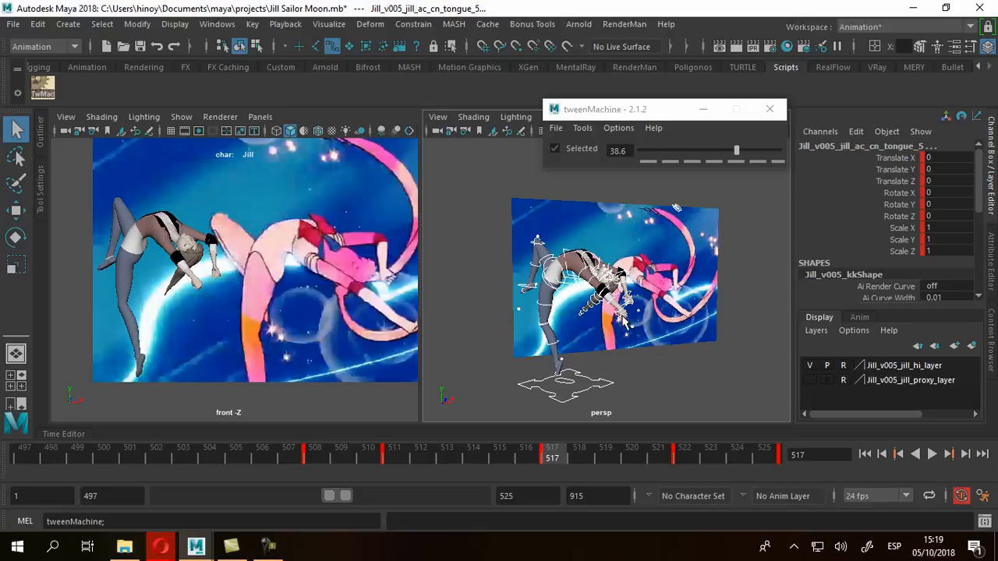
{"action": "mouse_move", "coordinate": [663, 338]}
{"action": "left_mouse_down", "text": "alt"}
{"action": "mouse_move", "coordinate": [684, 356]}
{"action": "mouse_move", "coordinate": [665, 340]}
{"action": "left_mouse_up", "text": "alt"}
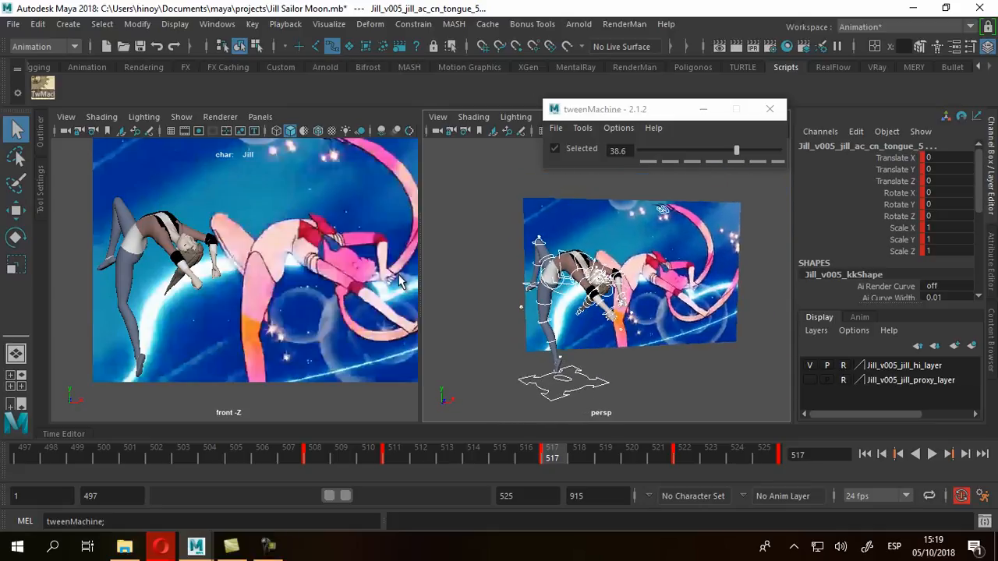
{"action": "scroll", "coordinate": [186, 269], "scroll_direction": "up", "scroll_amount": 2}
{"action": "middle_click_drag", "start_coordinate": [191, 269], "coordinate": [227, 276], "text": "alt"}
{"action": "scroll", "coordinate": [227, 277], "scroll_direction": "down", "scroll_amount": 3}
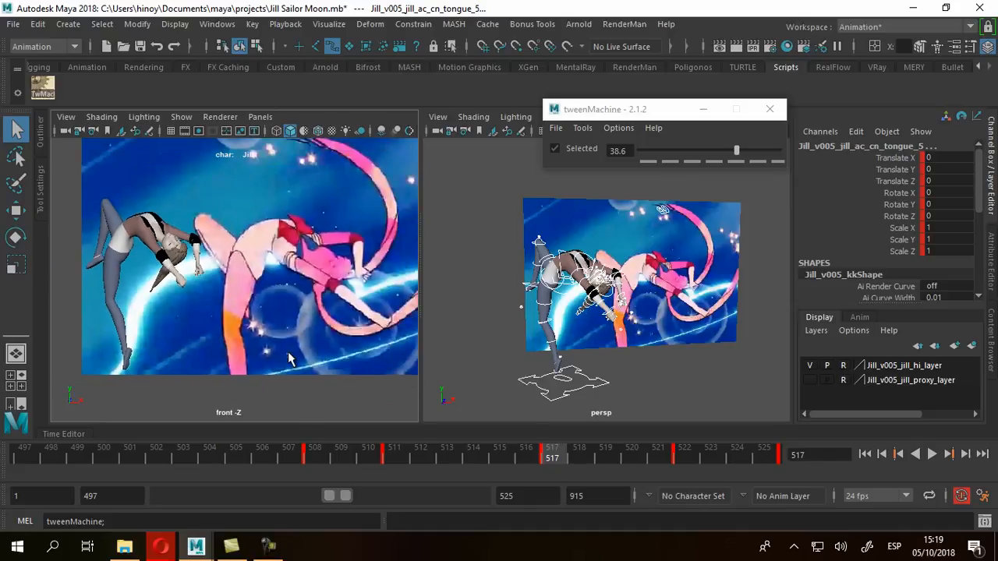
{"action": "left_click_drag", "start_coordinate": [646, 207], "coordinate": [733, 170], "text": "alt"}
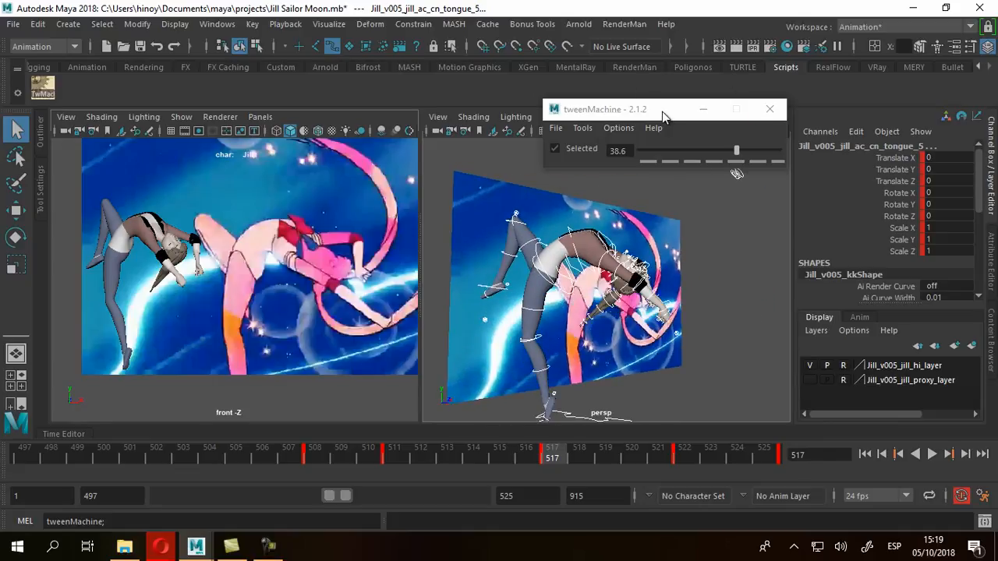
Step: Select the upper body control with the Move tool and reposition the tweenMachine window away from the character
{"action": "left_click", "coordinate": [662, 112]}
{"action": "left_click", "coordinate": [563, 290]}
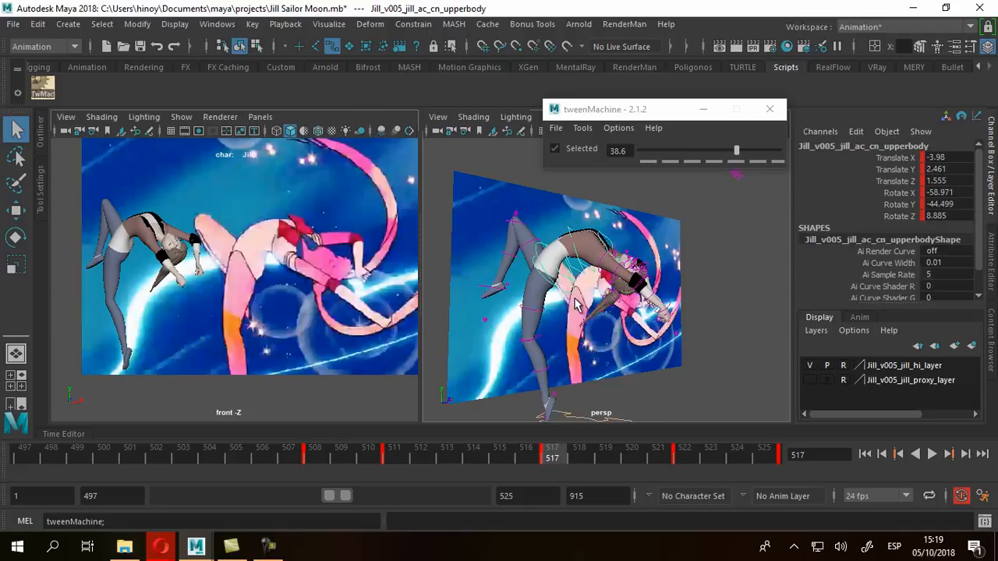
{"action": "left_click", "coordinate": [16, 210]}
{"action": "scroll", "coordinate": [527, 334], "scroll_direction": "up", "scroll_amount": 5}
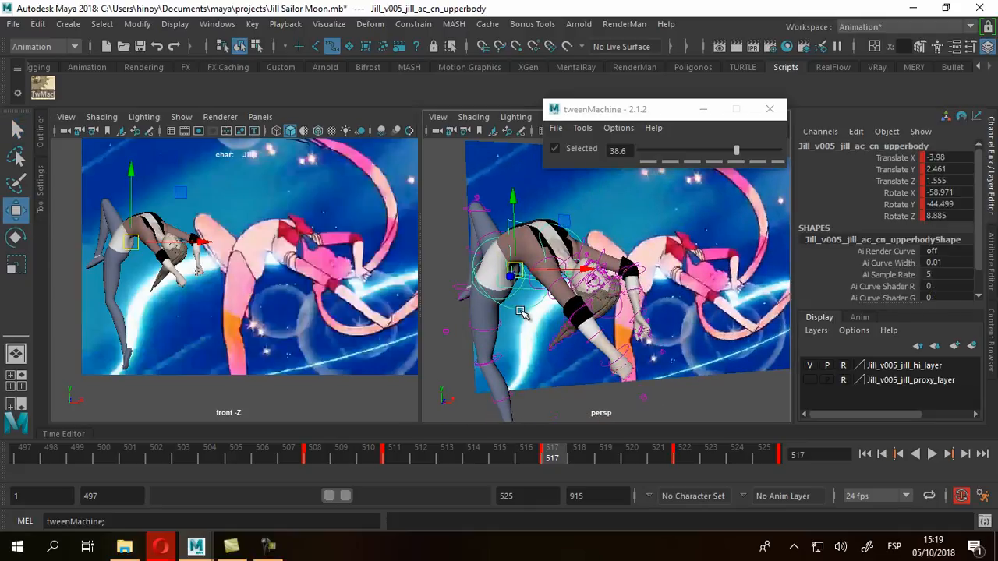
{"action": "left_click_drag", "start_coordinate": [524, 312], "coordinate": [606, 292], "text": "alt"}
{"action": "left_click_drag", "start_coordinate": [643, 113], "coordinate": [672, 77]}
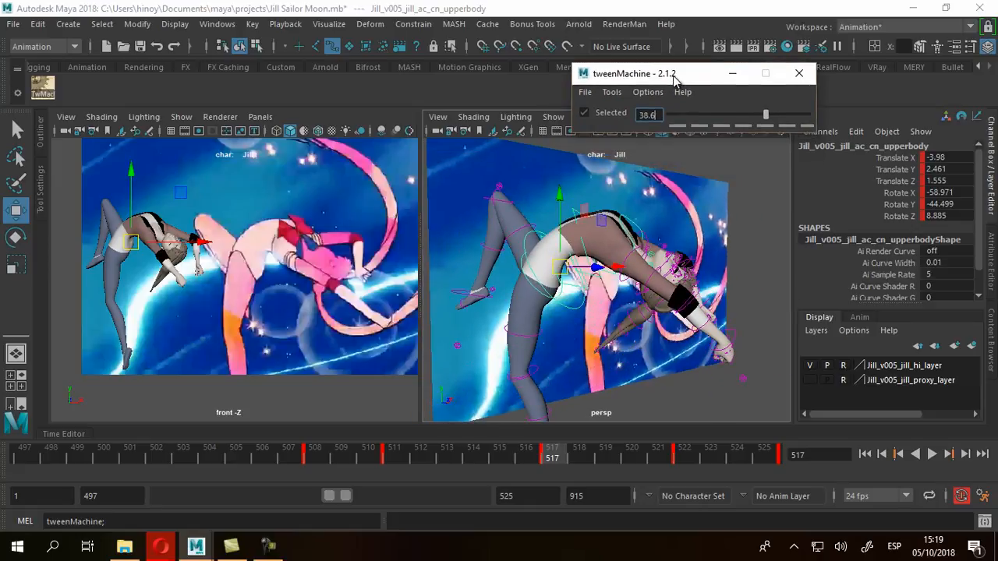
Step: Raise the upper body control at frame 517 to a Translate Y of about 4.52
{"action": "mouse_move", "coordinate": [561, 194]}
{"action": "left_mouse_down"}
{"action": "mouse_move", "coordinate": [561, 185]}
{"action": "mouse_move", "coordinate": [562, 194]}
{"action": "left_mouse_up"}
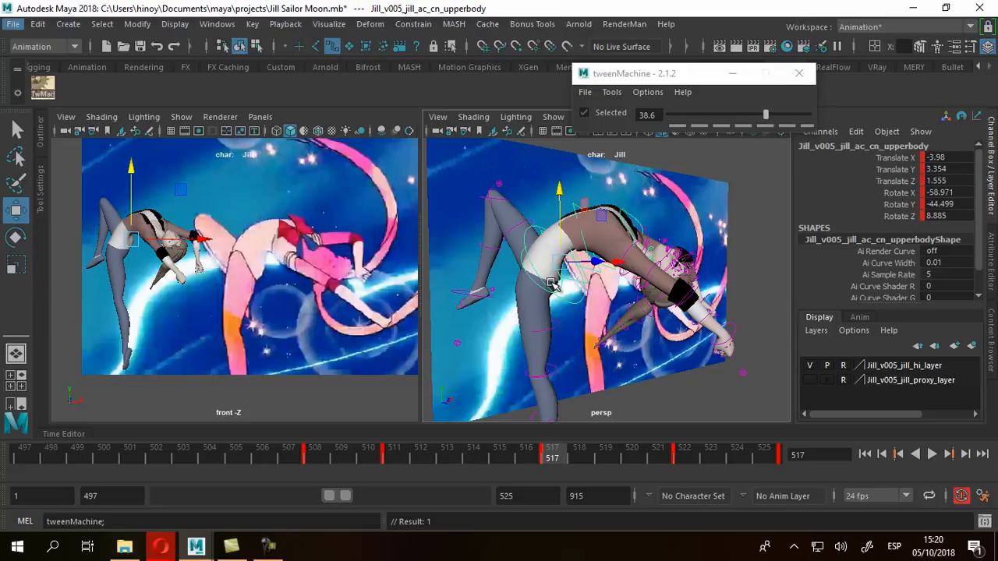
{"action": "key", "text": "alt+Up"}
{"action": "key", "text": "alt+Up"}
{"action": "key", "text": "alt+Up"}
{"action": "key", "text": "alt+Up"}
{"action": "key", "text": "alt+Up"}
{"action": "key", "text": "alt+Up"}
{"action": "key", "text": "alt+Up"}
{"action": "key", "text": "alt+Up"}
{"action": "key", "text": "alt+Up"}
{"action": "key", "text": "alt+Up"}
{"action": "key", "text": "alt+Up"}
{"action": "key", "text": "alt+Up"}
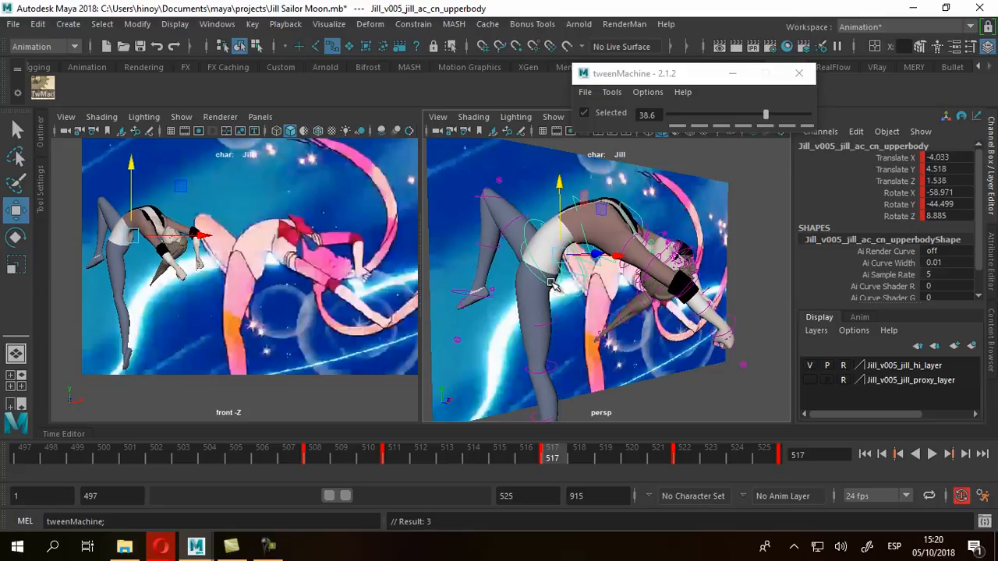
Step: Lower the upper body control in small increments to a Translate Y of about 2.71
{"action": "key", "text": "alt+Down"}
{"action": "key", "text": "alt+Down"}
{"action": "key", "text": "alt+Down"}
{"action": "key", "text": "alt+Down"}
{"action": "key", "text": "alt+Down"}
{"action": "key", "text": "alt+Down"}
{"action": "key", "text": "alt+Down"}
{"action": "key", "text": "alt+Down"}
{"action": "key", "text": "alt+Down"}
{"action": "key", "text": "alt+Down"}
{"action": "key", "text": "alt+Down"}
{"action": "key", "text": "alt+Down"}
{"action": "key", "text": "alt+Down"}
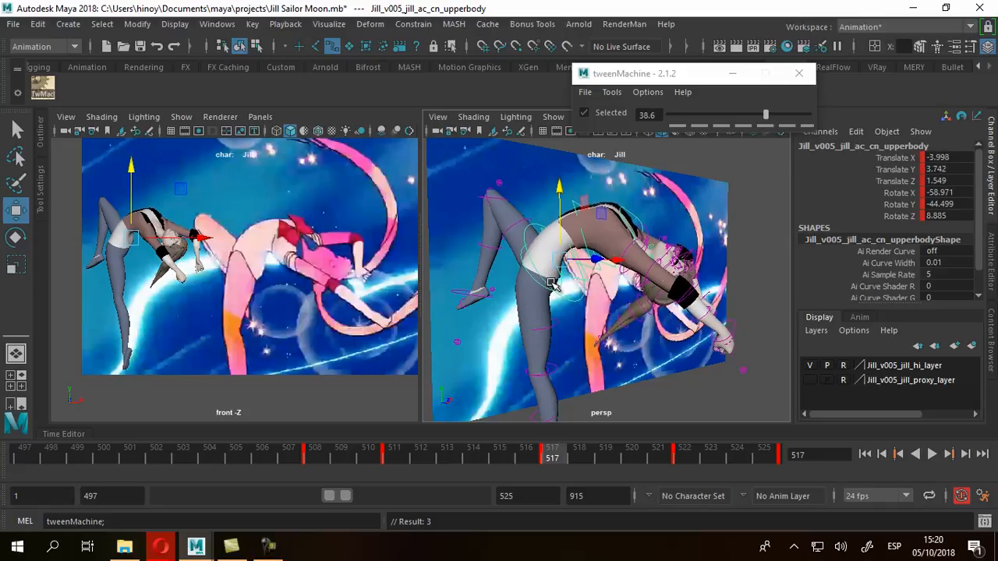
{"action": "key", "text": "alt+Down"}
{"action": "key", "text": "alt+Down"}
{"action": "key", "text": "alt+Down"}
{"action": "key", "text": "alt+Down"}
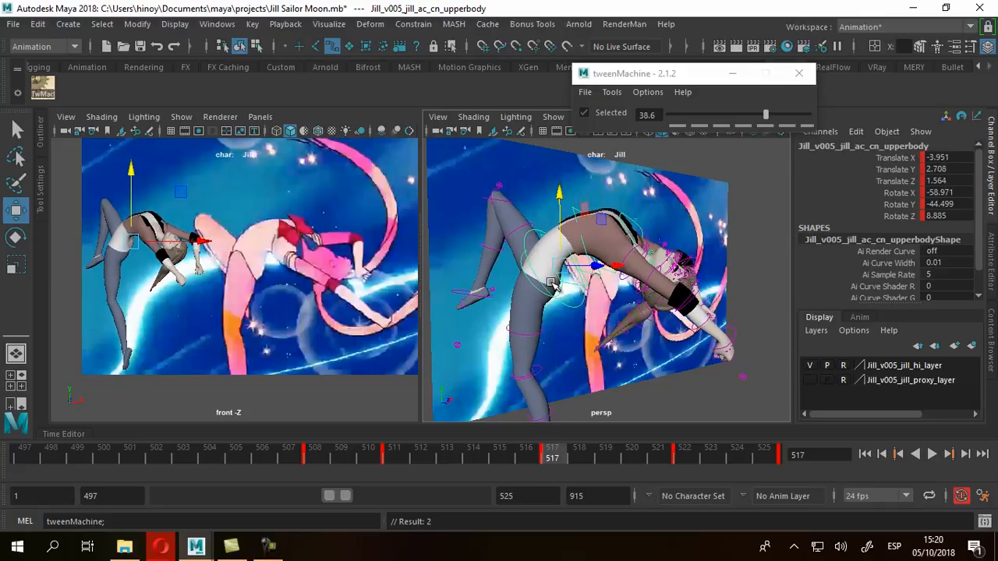
Step: Nudge the upper body control sideways to a Translate Z of about 1.31 and fine-tune its Translate Y to about 3.1
{"action": "key", "text": "alt+Right"}
{"action": "key", "text": "alt+Right"}
{"action": "key", "text": "alt+Up"}
{"action": "key", "text": "alt+Up"}
{"action": "key", "text": "alt+Up"}
{"action": "key", "text": "alt+Up"}
{"action": "key", "text": "alt+Up"}
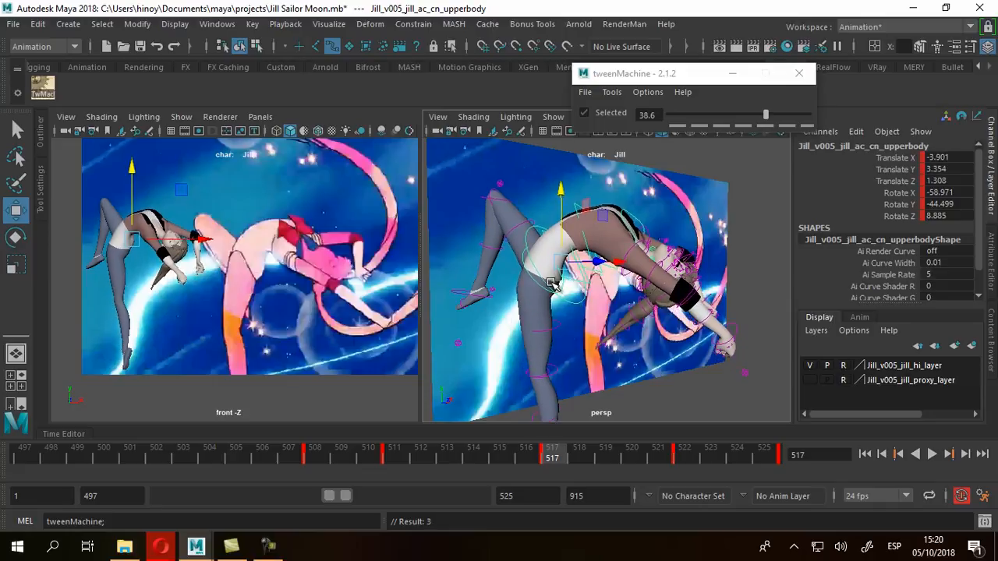
{"action": "key", "text": "alt+Down"}
{"action": "key", "text": "alt+Down"}
{"action": "key", "text": "alt+Down"}
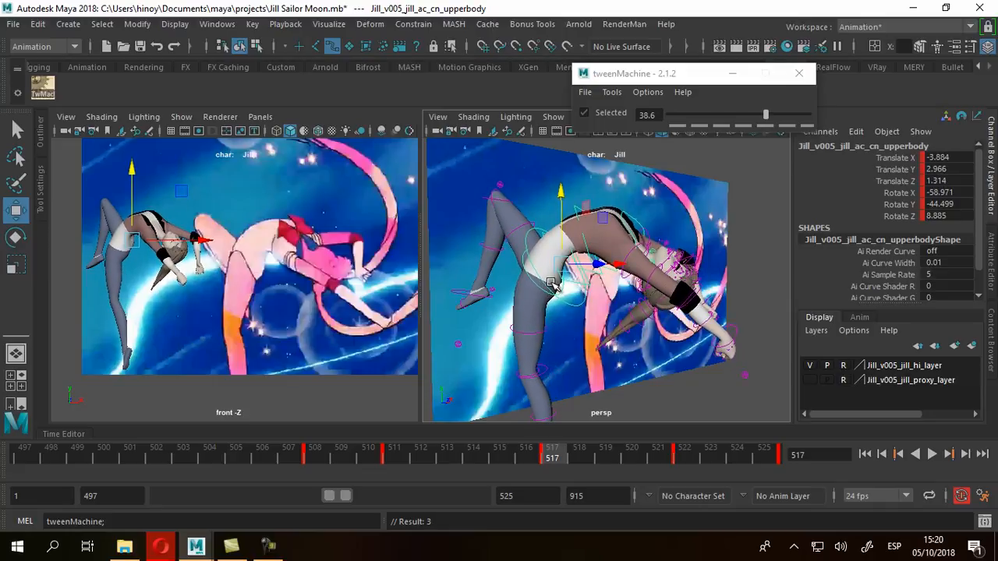
{"action": "key", "text": "alt+Up"}
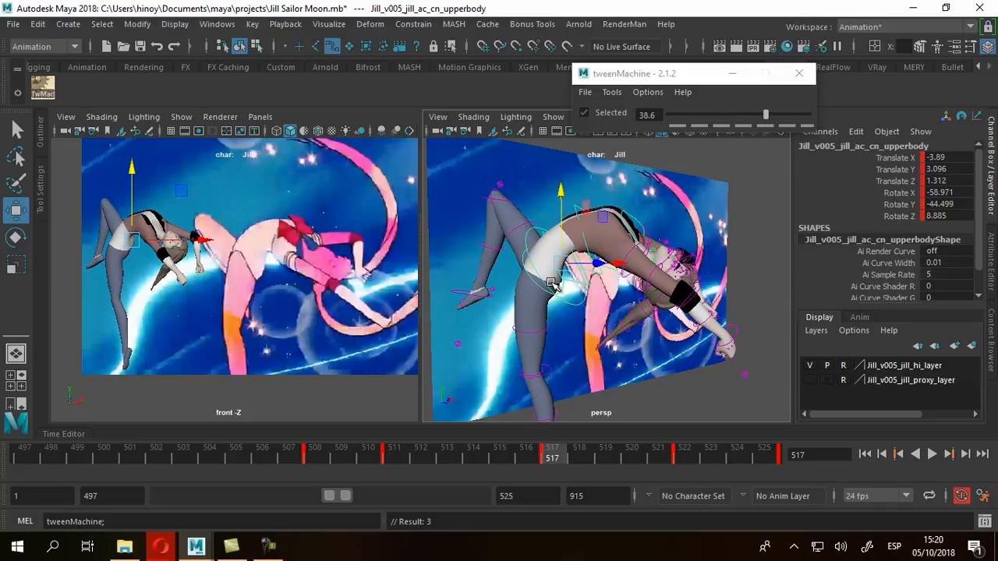
Step: Set the upper body control's tween value to 55.6 and nudge it up to a Translate Y of about 2.99
{"action": "left_click_drag", "start_coordinate": [592, 235], "coordinate": [609, 316], "text": "alt"}
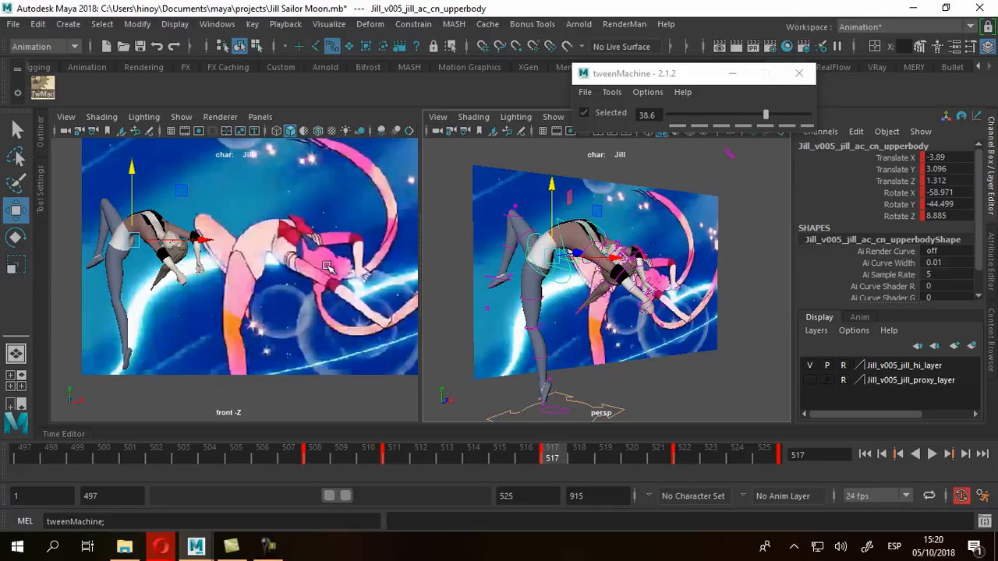
{"action": "left_click", "coordinate": [767, 117]}
{"action": "left_click_drag", "start_coordinate": [769, 115], "coordinate": [777, 118]}
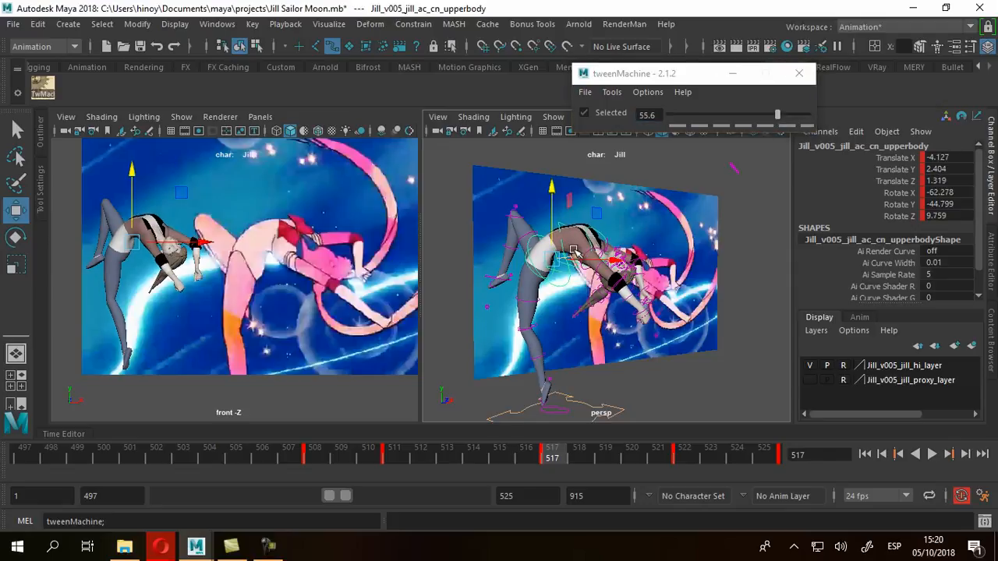
{"action": "key", "text": "alt+Up"}
{"action": "key", "text": "alt+Up"}
{"action": "key", "text": "alt+Up"}
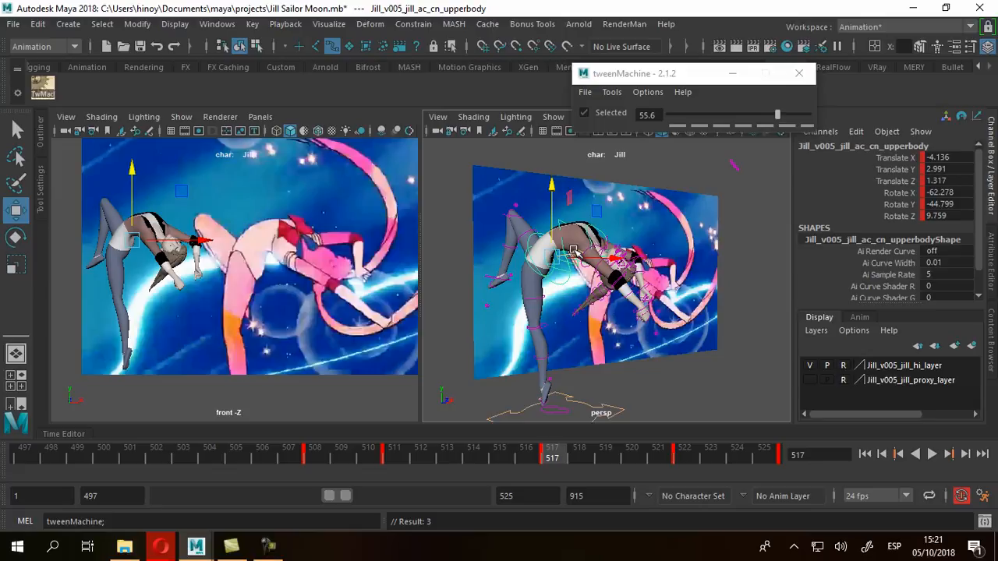
Step: Activate the Rotate tool and select the character's left elbow FK control
{"action": "mouse_move", "coordinate": [176, 292]}
{"action": "right_mouse_down", "text": "alt"}
{"action": "mouse_move", "coordinate": [161, 277]}
{"action": "mouse_move", "coordinate": [174, 291]}
{"action": "right_mouse_up", "text": "alt"}
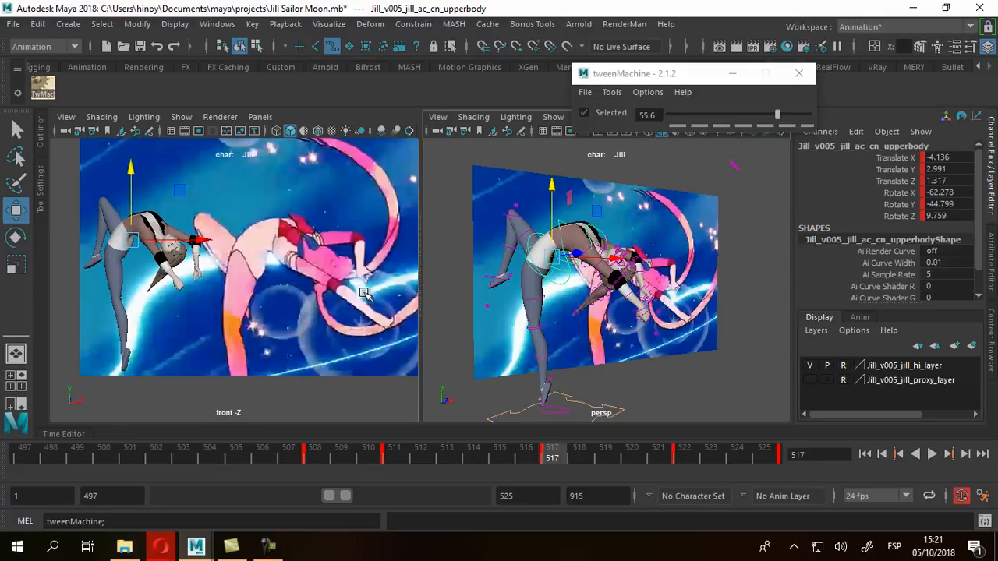
{"action": "right_click_drag", "start_coordinate": [592, 267], "coordinate": [687, 320], "text": "alt"}
{"action": "left_click_drag", "start_coordinate": [687, 320], "coordinate": [583, 301], "text": "alt"}
{"action": "left_click", "coordinate": [591, 227]}
{"action": "left_click", "coordinate": [16, 236]}
{"action": "left_click_drag", "start_coordinate": [520, 315], "coordinate": [609, 277]}
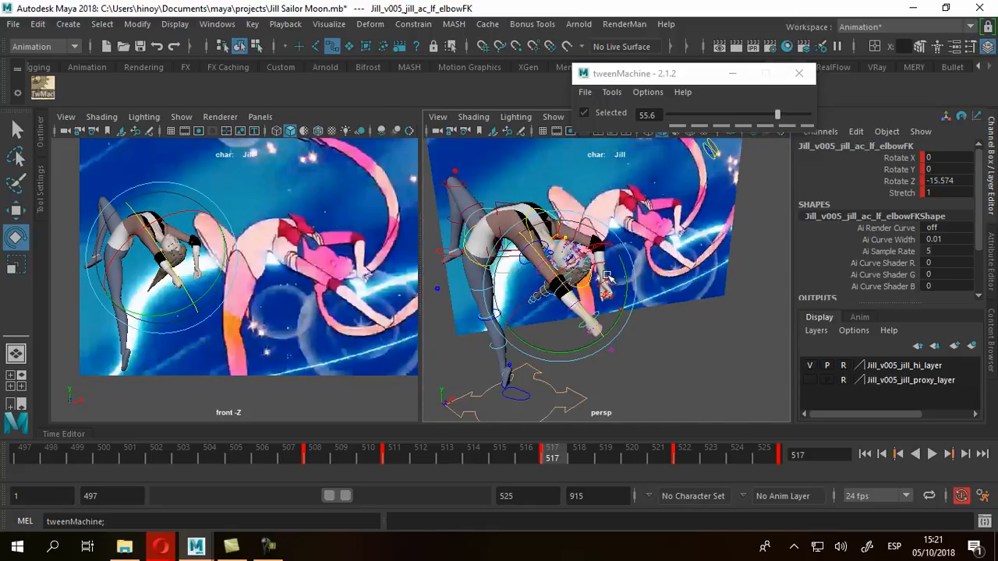
Step: Select the character's right elbow FK control and set the Rotate tool's axis orientation to Object
{"action": "scroll", "coordinate": [218, 266], "scroll_direction": "up", "scroll_amount": 3}
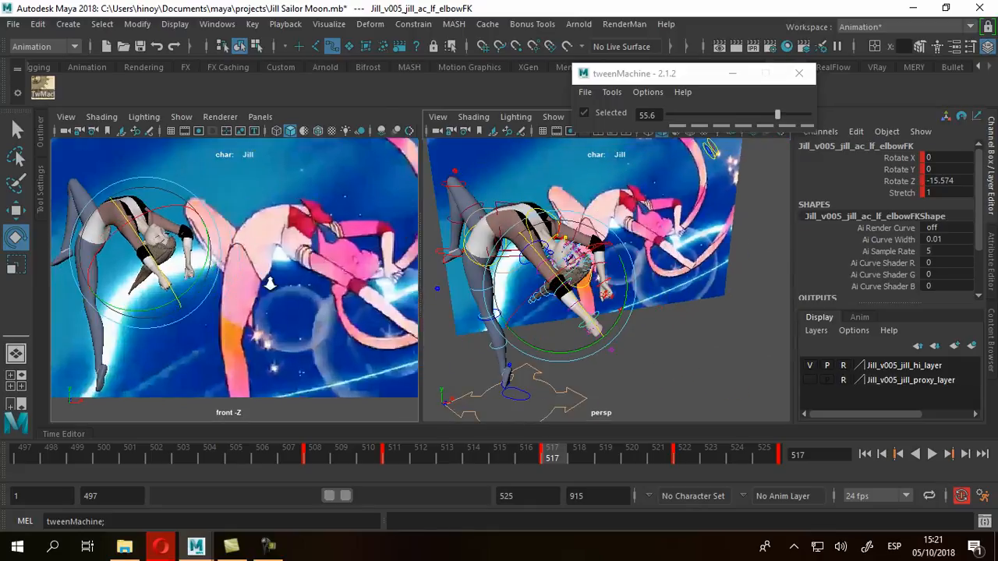
{"action": "scroll", "coordinate": [647, 271], "scroll_direction": "up", "scroll_amount": 3}
{"action": "scroll", "coordinate": [640, 271], "scroll_direction": "up", "scroll_amount": 3}
{"action": "left_click", "coordinate": [615, 201]}
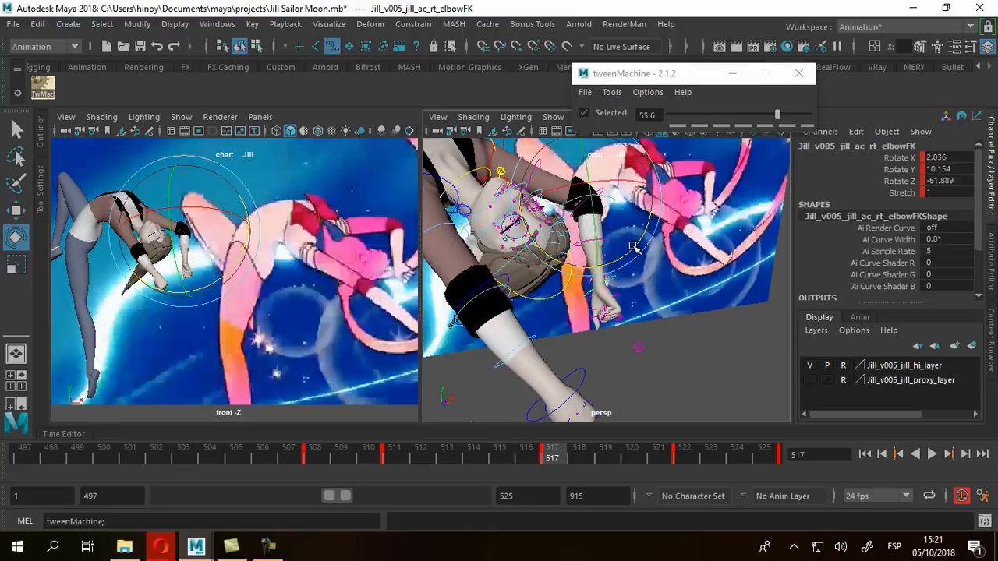
{"action": "scroll", "coordinate": [633, 247], "scroll_direction": "down", "scroll_amount": 4}
{"action": "left_click_drag", "start_coordinate": [725, 269], "coordinate": [459, 169], "text": "alt"}
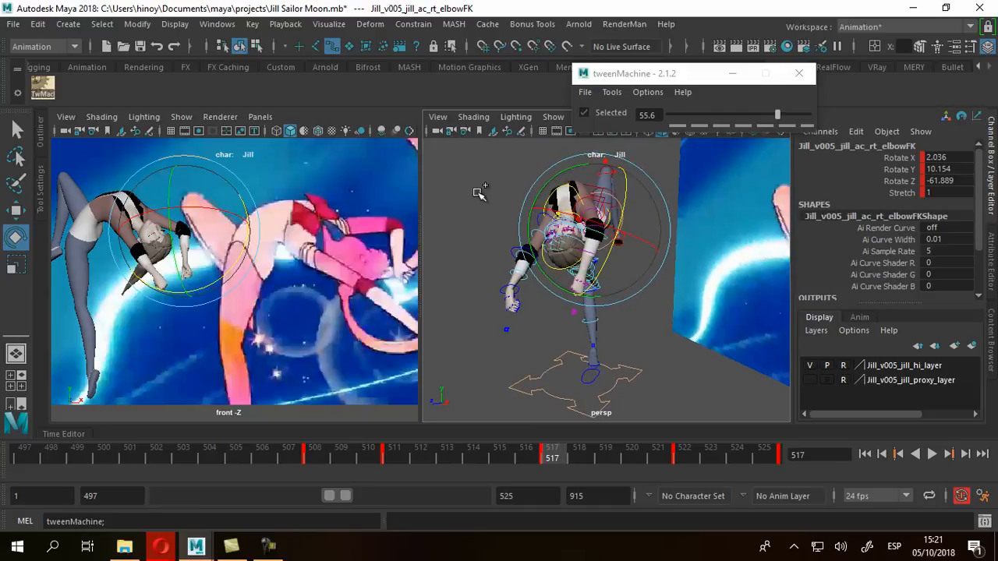
{"action": "left_click", "coordinate": [478, 193]}
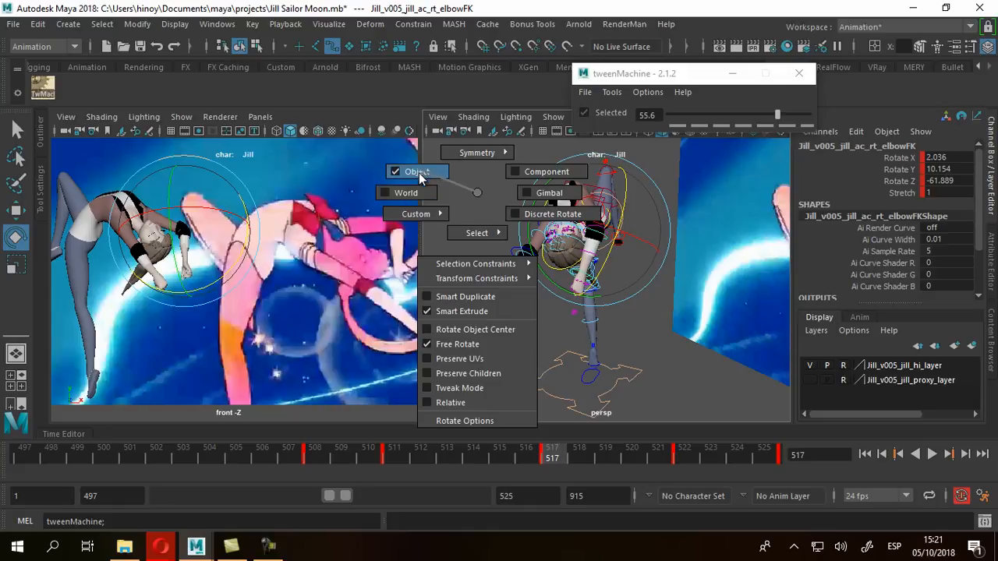
{"action": "left_click", "coordinate": [420, 173]}
{"action": "left_click", "coordinate": [488, 193]}
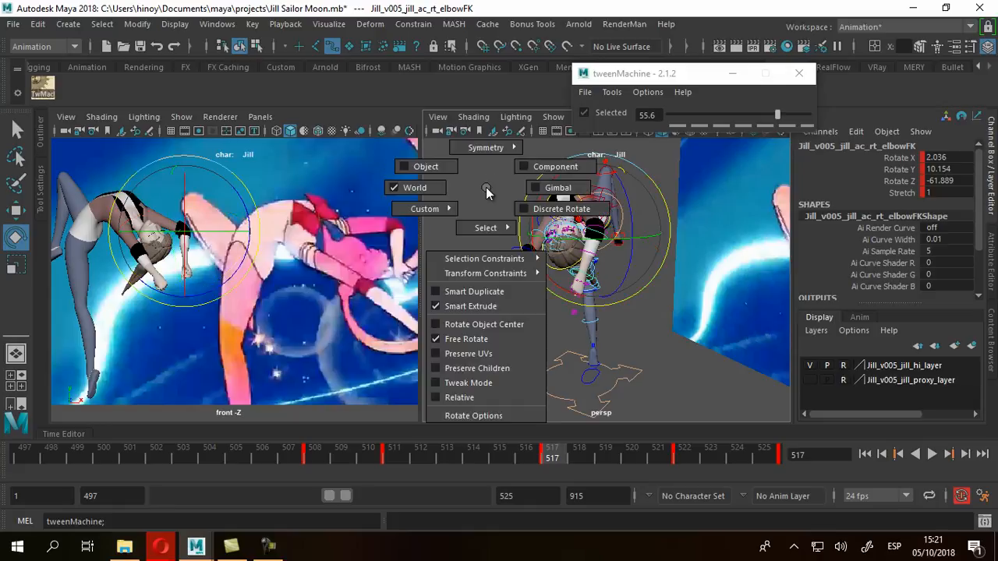
{"action": "left_click", "coordinate": [427, 166]}
Step: Rotate the right elbow FK control to a Rotate Z of about -64.9 and key it at frame 517
{"action": "left_click_drag", "start_coordinate": [629, 260], "coordinate": [749, 264], "text": "alt"}
{"action": "mouse_move", "coordinate": [659, 270]}
{"action": "left_mouse_down", "text": "alt"}
{"action": "mouse_move", "coordinate": [684, 295]}
{"action": "mouse_move", "coordinate": [657, 253]}
{"action": "mouse_move", "coordinate": [636, 251]}
{"action": "mouse_move", "coordinate": [649, 254]}
{"action": "left_mouse_up", "text": "alt"}
{"action": "key", "text": "s"}
Step: Check the adjusted arm and overall body pose at frame 517 from the side and in the front view
{"action": "right_click_drag", "start_coordinate": [726, 338], "coordinate": [654, 319], "text": "alt"}
{"action": "mouse_move", "coordinate": [653, 319]}
{"action": "left_mouse_down", "text": "alt"}
{"action": "mouse_move", "coordinate": [704, 334]}
{"action": "mouse_move", "coordinate": [693, 335]}
{"action": "mouse_move", "coordinate": [751, 319]}
{"action": "mouse_move", "coordinate": [835, 330]}
{"action": "mouse_move", "coordinate": [670, 351]}
{"action": "mouse_move", "coordinate": [652, 300]}
{"action": "left_mouse_up", "text": "alt"}
{"action": "scroll", "coordinate": [380, 314], "scroll_direction": "down", "scroll_amount": 2}
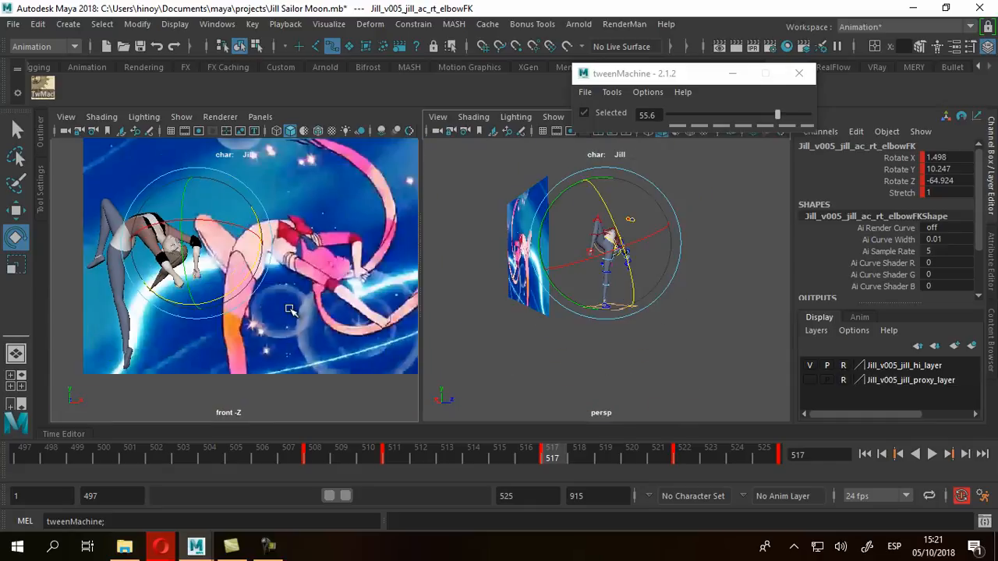
{"action": "left_click_drag", "start_coordinate": [156, 279], "coordinate": [117, 210]}
{"action": "left_click_drag", "start_coordinate": [488, 339], "coordinate": [552, 309], "text": "alt"}
{"action": "right_click_drag", "start_coordinate": [552, 309], "coordinate": [632, 352], "text": "alt"}
{"action": "left_click_drag", "start_coordinate": [546, 343], "coordinate": [803, 346], "text": "alt"}
{"action": "right_click_drag", "start_coordinate": [717, 342], "coordinate": [551, 334], "text": "alt"}
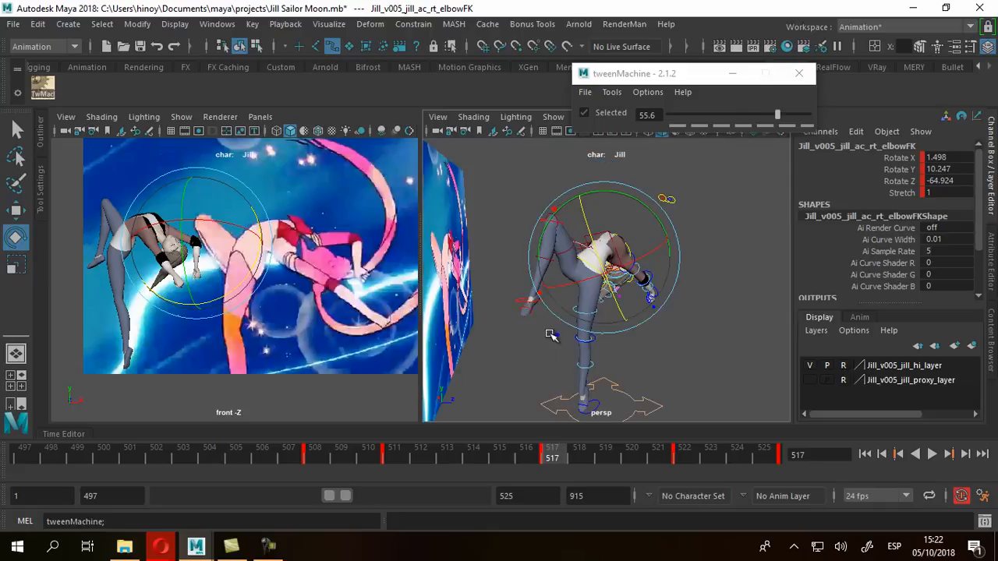
Step: Activate the Move tool and select the upper body control
{"action": "left_click", "coordinate": [15, 209]}
{"action": "left_click_drag", "start_coordinate": [593, 307], "coordinate": [619, 339], "text": "alt"}
{"action": "left_click", "coordinate": [626, 333]}
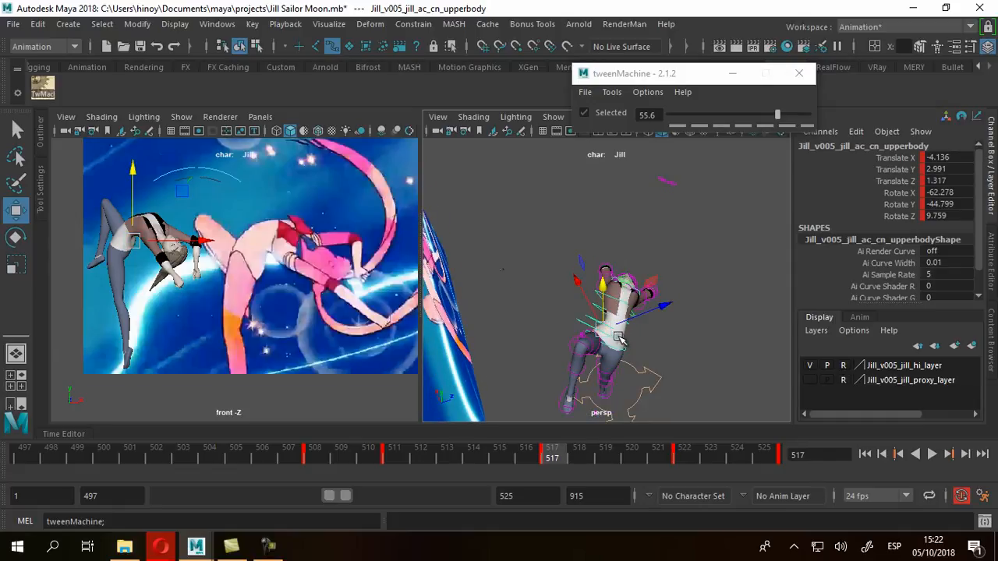
Step: Try moving the upper body control across the horizontal plane, inspect the pose, and undo the move
{"action": "left_click_drag", "start_coordinate": [625, 281], "coordinate": [570, 261]}
{"action": "left_click_drag", "start_coordinate": [633, 365], "coordinate": [369, 298], "text": "alt"}
{"action": "left_click_drag", "start_coordinate": [602, 342], "coordinate": [555, 369], "text": "alt"}
{"action": "key", "text": "ctrl+z"}
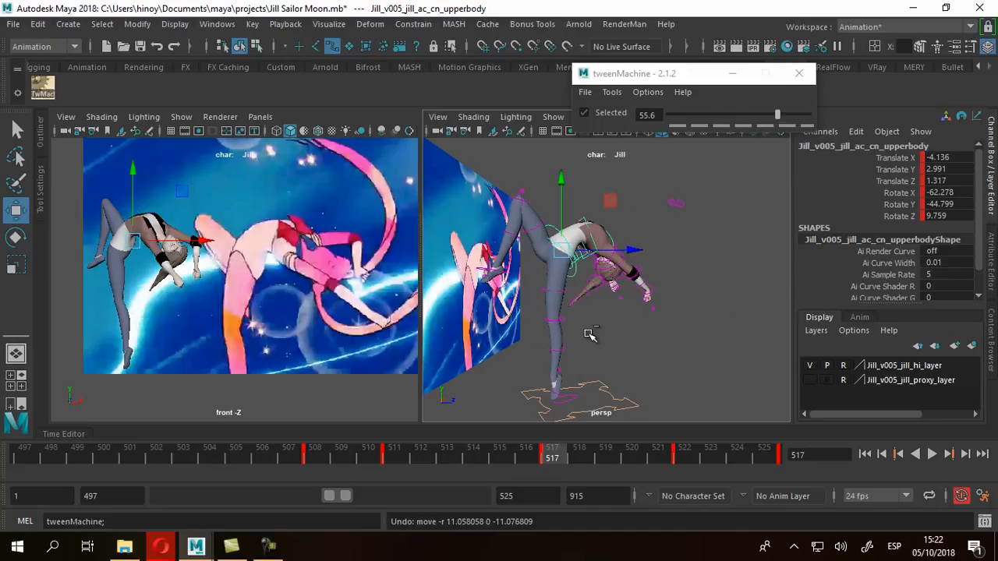
Step: Move the upper body control in the horizontal plane to about -12.26 in Translate X and -2.47 in Translate Z
{"action": "left_click_drag", "start_coordinate": [688, 315], "coordinate": [516, 328], "text": "alt"}
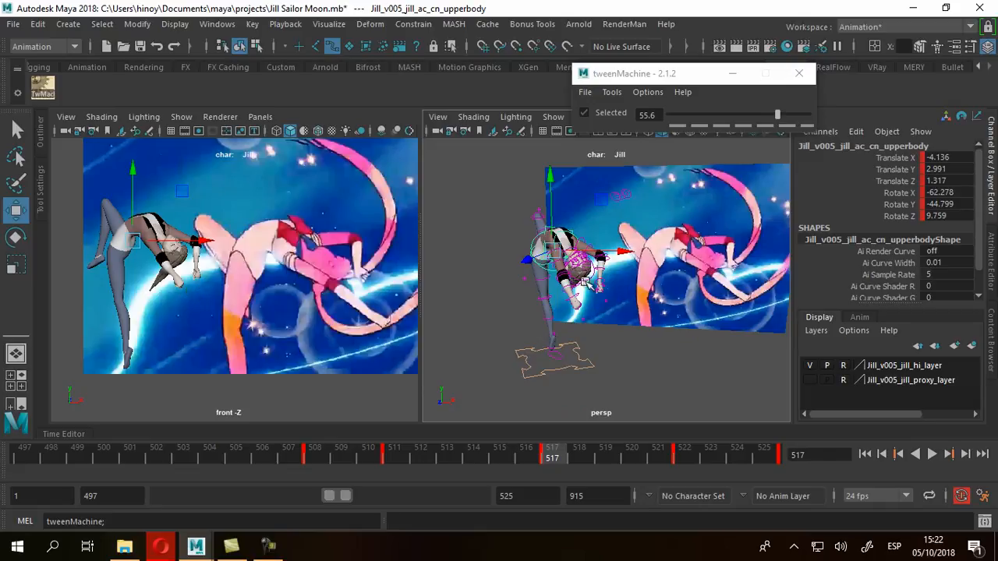
{"action": "left_click_drag", "start_coordinate": [624, 251], "coordinate": [658, 291], "text": "alt"}
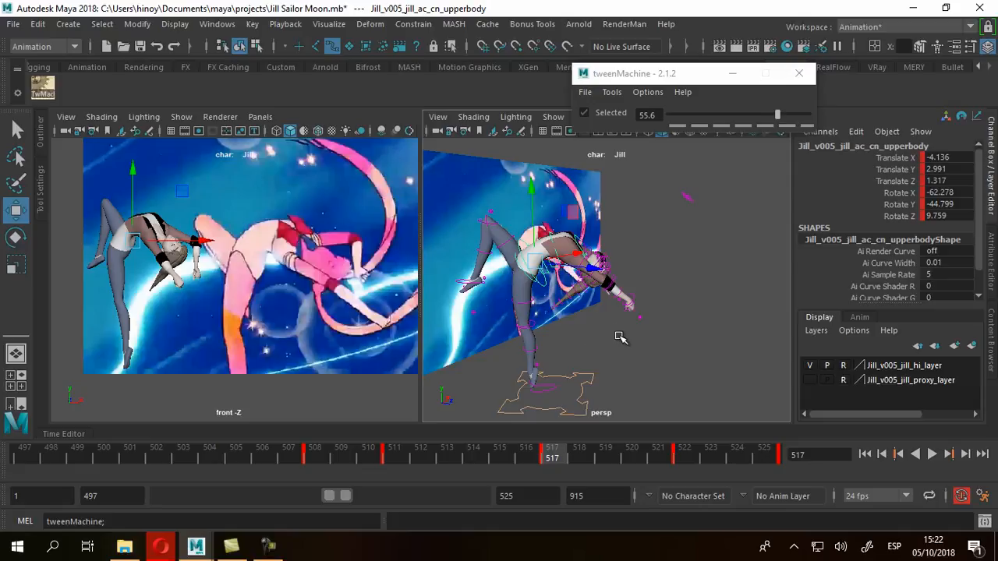
{"action": "left_click_drag", "start_coordinate": [665, 316], "coordinate": [494, 330], "text": "alt"}
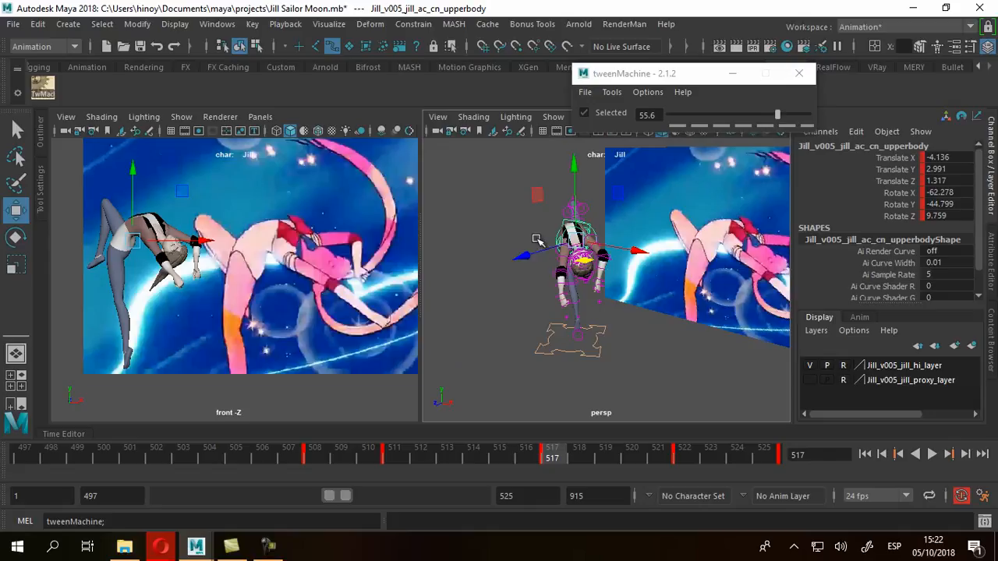
{"action": "left_click_drag", "start_coordinate": [605, 239], "coordinate": [828, 330], "text": "alt"}
{"action": "left_click_drag", "start_coordinate": [613, 339], "coordinate": [654, 357], "text": "alt"}
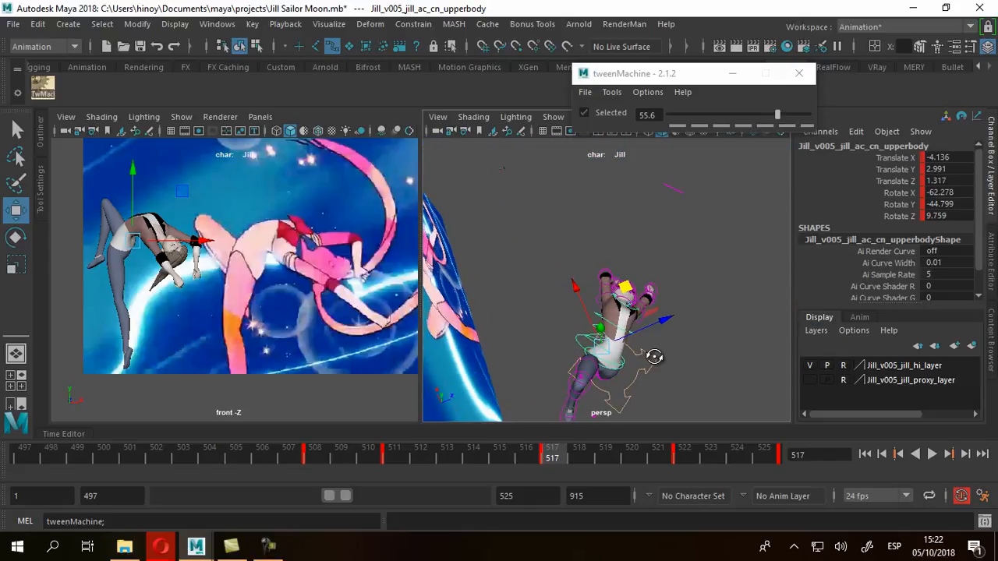
{"action": "left_click_drag", "start_coordinate": [621, 287], "coordinate": [598, 279]}
{"action": "left_click_drag", "start_coordinate": [659, 363], "coordinate": [662, 310], "text": "alt"}
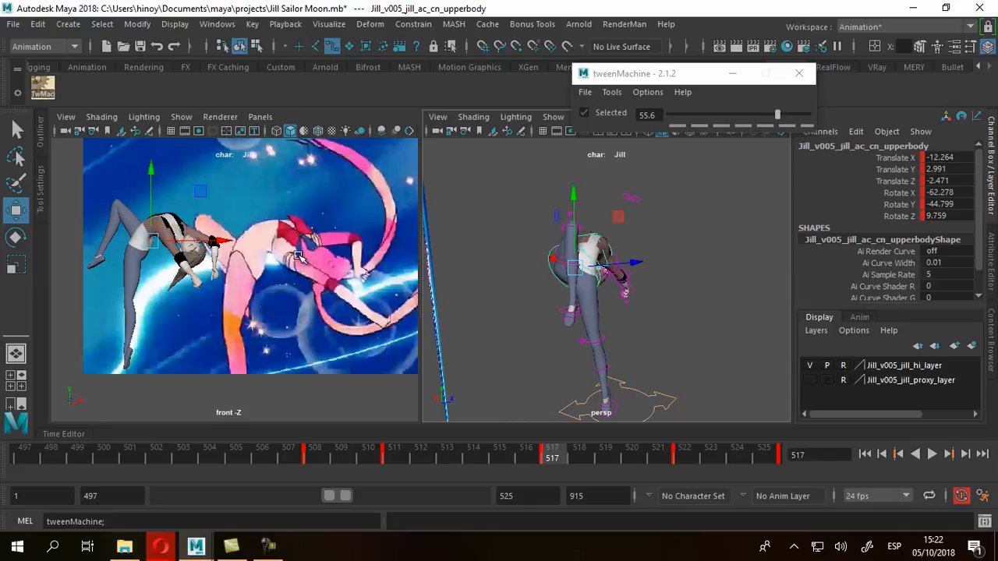
Step: Undo the last horizontal move of the upper body control and compare the frame 517 pose with the reference from several angles
{"action": "left_click_drag", "start_coordinate": [633, 293], "coordinate": [600, 338], "text": "alt"}
{"action": "key", "text": "ctrl+z"}
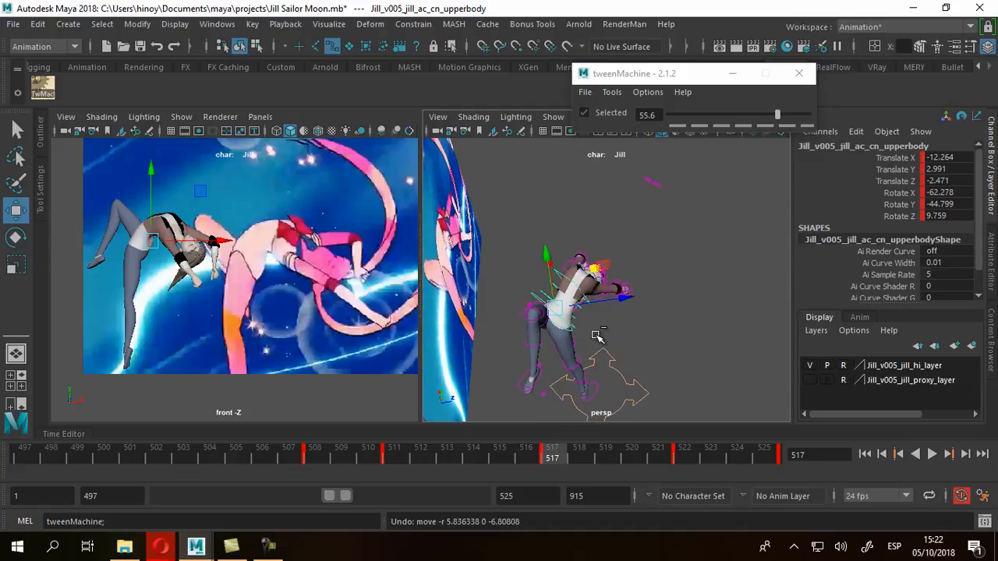
{"action": "left_click_drag", "start_coordinate": [648, 361], "coordinate": [683, 305], "text": "alt"}
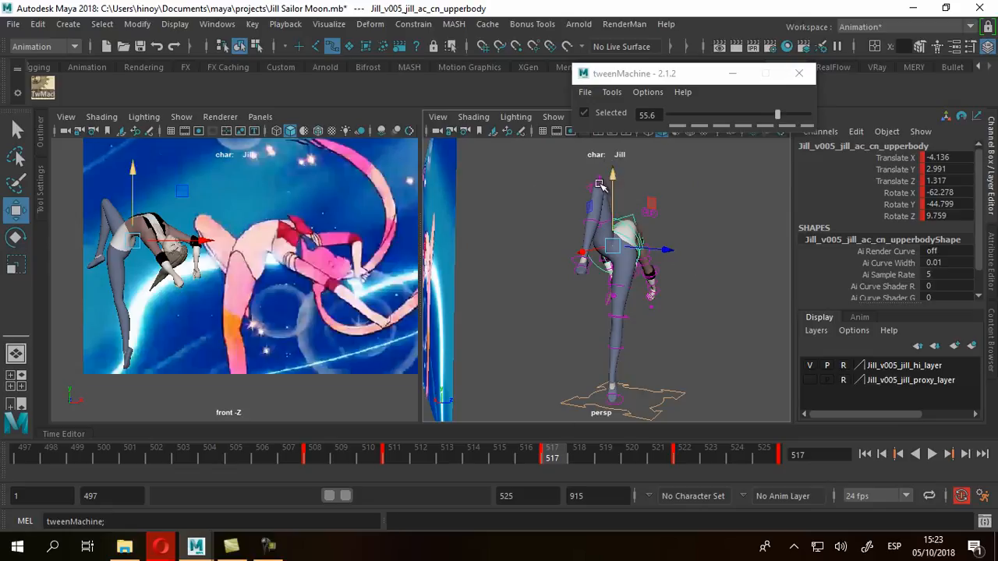
{"action": "left_click_drag", "start_coordinate": [680, 395], "coordinate": [415, 365], "text": "alt"}
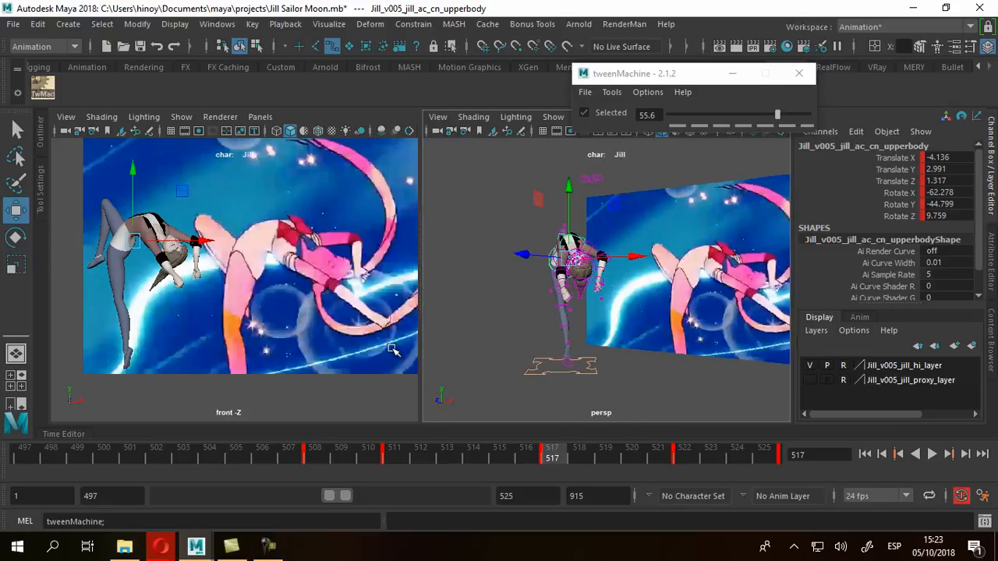
{"action": "left_click_drag", "start_coordinate": [594, 269], "coordinate": [772, 357], "text": "alt"}
{"action": "left_click_drag", "start_coordinate": [710, 361], "coordinate": [638, 315], "text": "alt"}
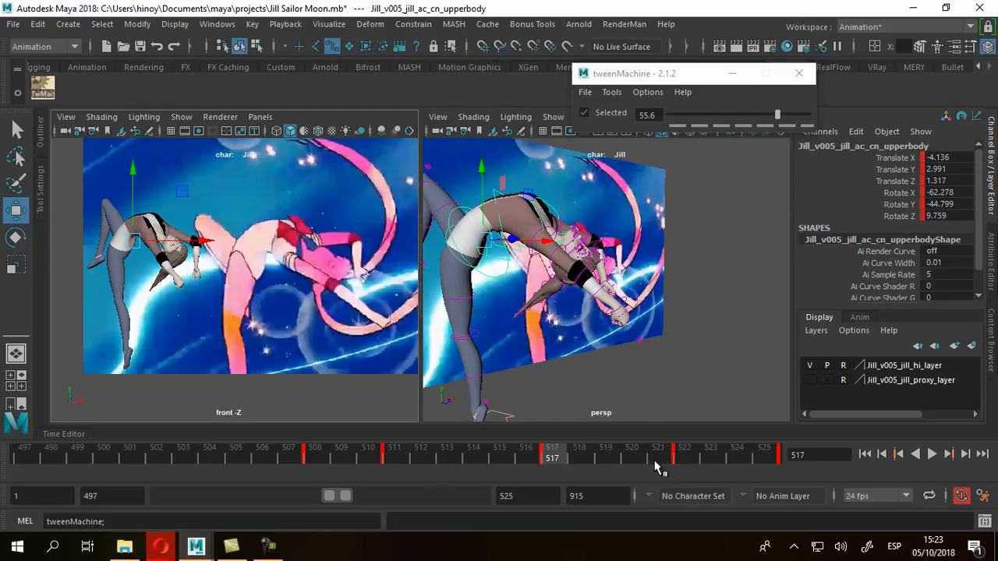
{"action": "left_click_drag", "start_coordinate": [531, 399], "coordinate": [564, 312], "text": "alt"}
{"action": "right_click_drag", "start_coordinate": [628, 395], "coordinate": [567, 376], "text": "alt"}
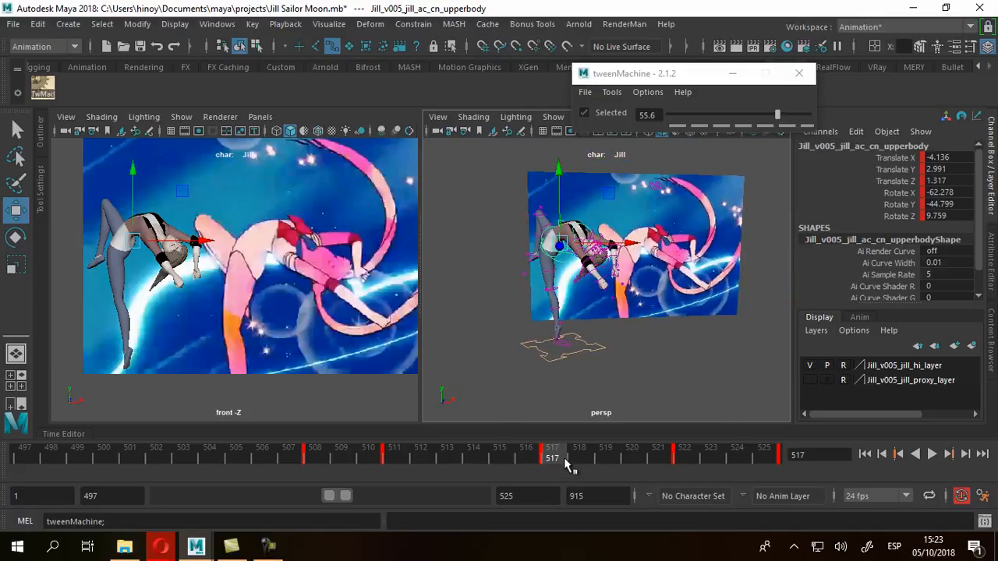
Step: Go to frame 508 and select all of the character's controls in the perspective view
{"action": "left_click_drag", "start_coordinate": [549, 459], "coordinate": [328, 459]}
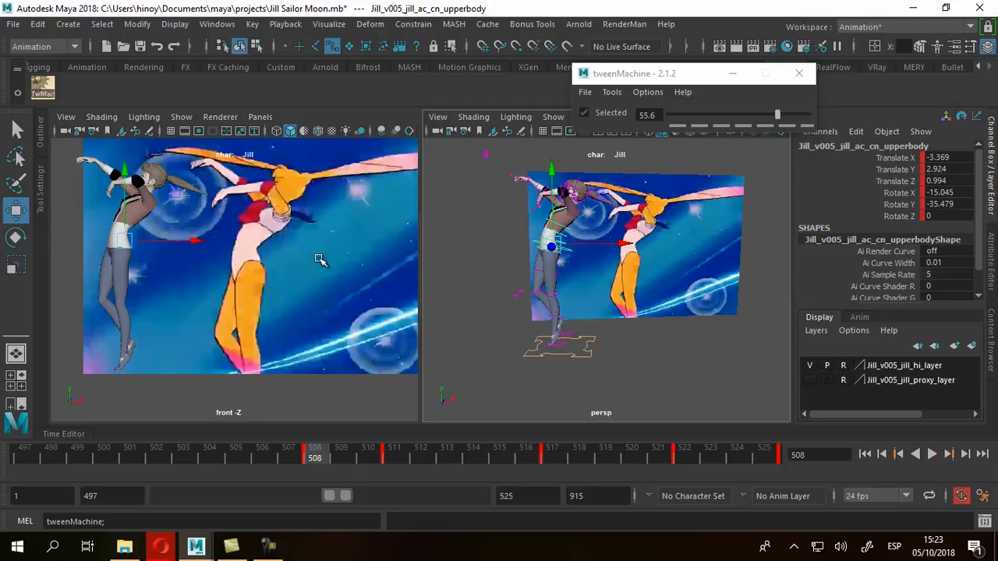
{"action": "left_click_drag", "start_coordinate": [581, 292], "coordinate": [630, 310], "text": "alt"}
{"action": "left_click_drag", "start_coordinate": [491, 176], "coordinate": [692, 422]}
{"action": "right_click_drag", "start_coordinate": [530, 287], "coordinate": [651, 302], "text": "alt"}
{"action": "middle_click_drag", "start_coordinate": [632, 284], "coordinate": [620, 312], "text": "alt"}
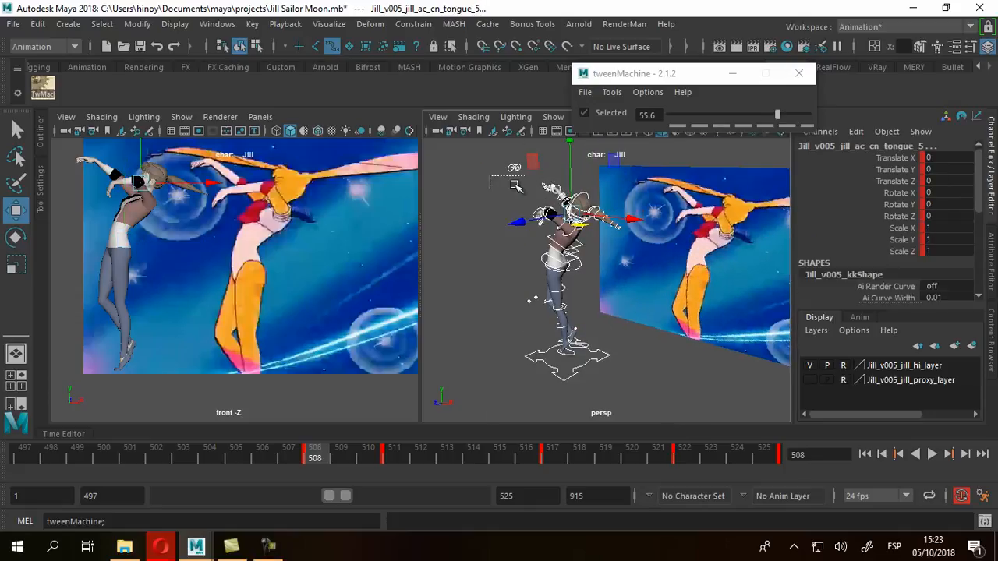
Step: Open the Graph Editor, maximize it, and frame the character's curves over the 497–525 playback range
{"action": "left_click", "coordinate": [217, 24]}
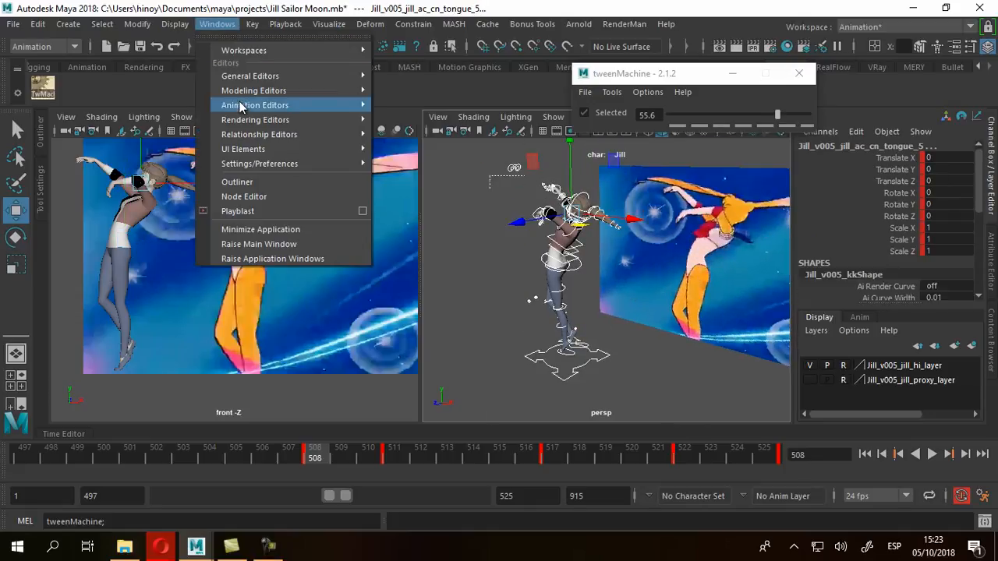
{"action": "mouse_move", "coordinate": [242, 111]}
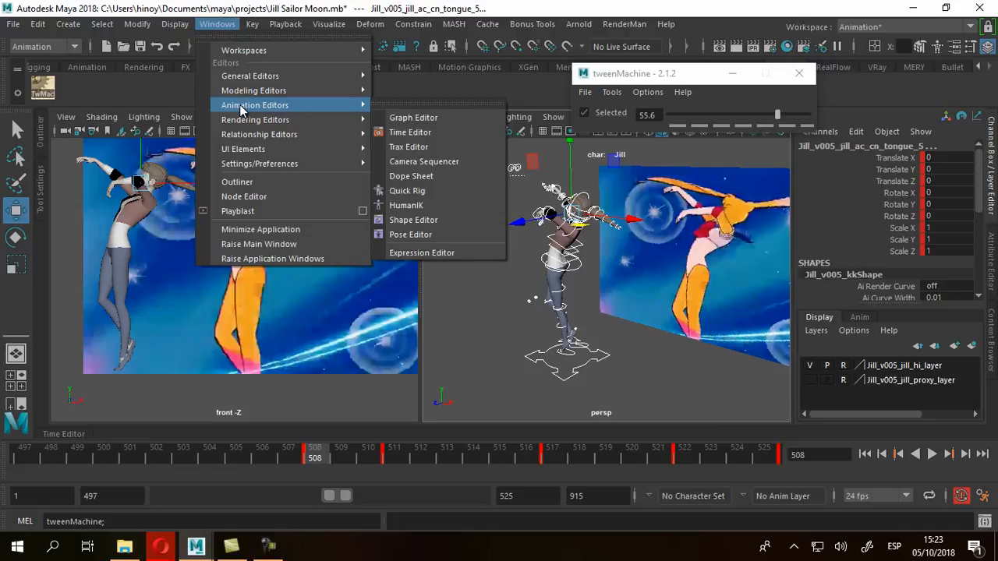
{"action": "left_click", "coordinate": [408, 121]}
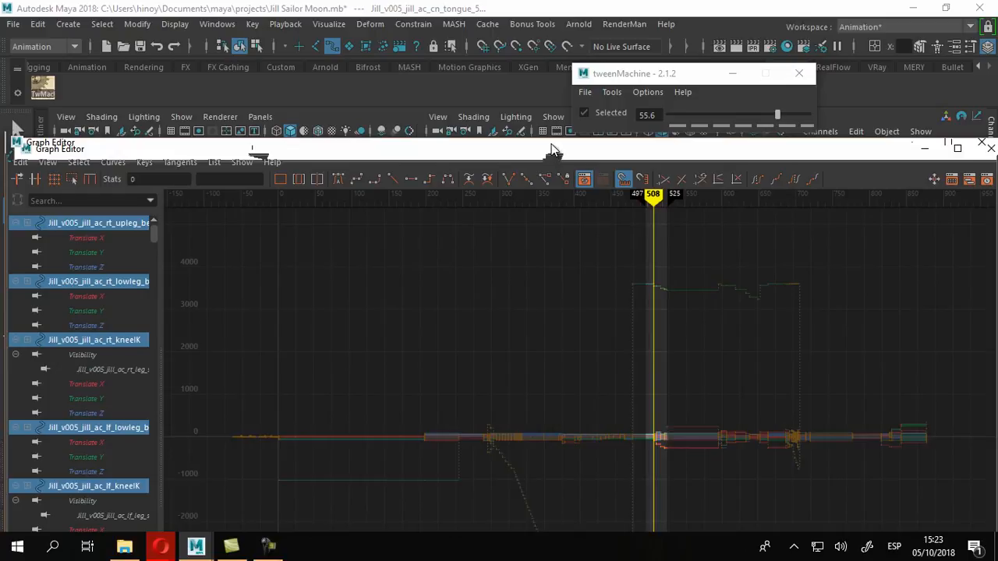
{"action": "double_click", "coordinate": [552, 145]}
{"action": "scroll", "coordinate": [745, 237], "scroll_direction": "up", "scroll_amount": 5}
{"action": "middle_click_drag", "start_coordinate": [820, 242], "coordinate": [475, 325], "text": "alt"}
{"action": "right_click_drag", "start_coordinate": [532, 319], "coordinate": [609, 427], "text": "alt"}
{"action": "middle_click_drag", "start_coordinate": [581, 355], "coordinate": [421, 194], "text": "alt"}
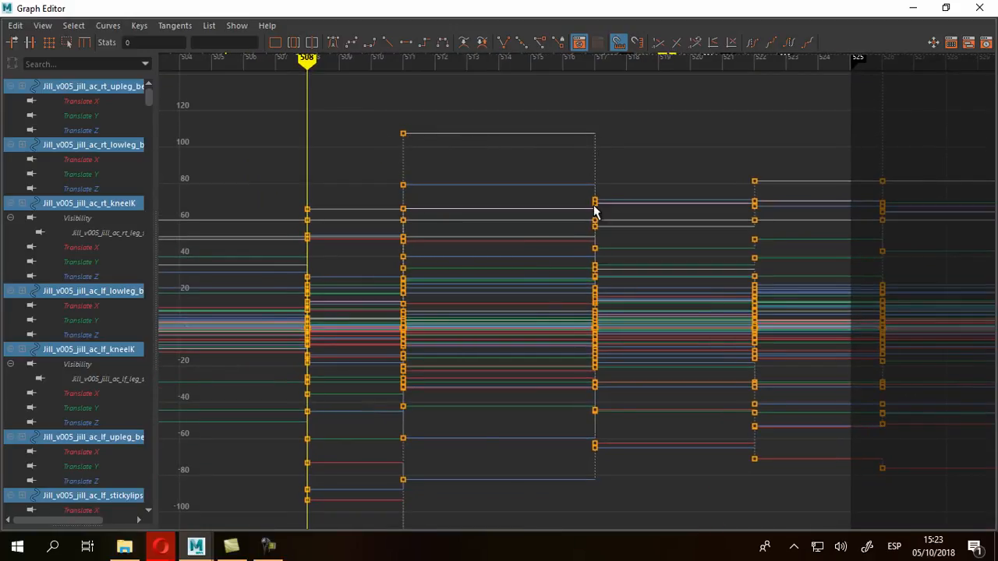
{"action": "key", "text": "f"}
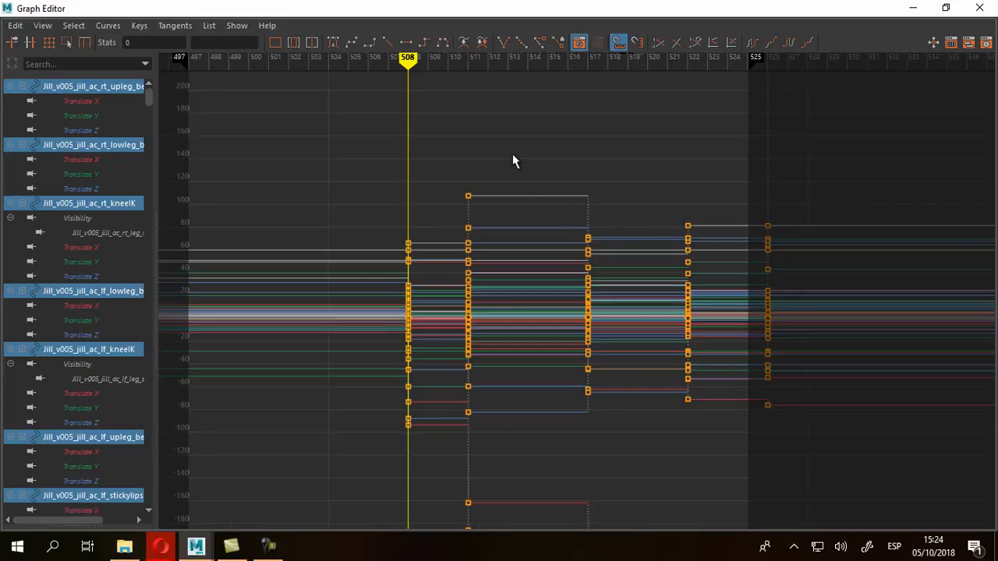
Step: Try auto tangents on the highest selected curves, return them to stepped tangents, and close the Graph Editor
{"action": "left_click_drag", "start_coordinate": [516, 157], "coordinate": [601, 304]}
{"action": "left_click_drag", "start_coordinate": [507, 167], "coordinate": [530, 229]}
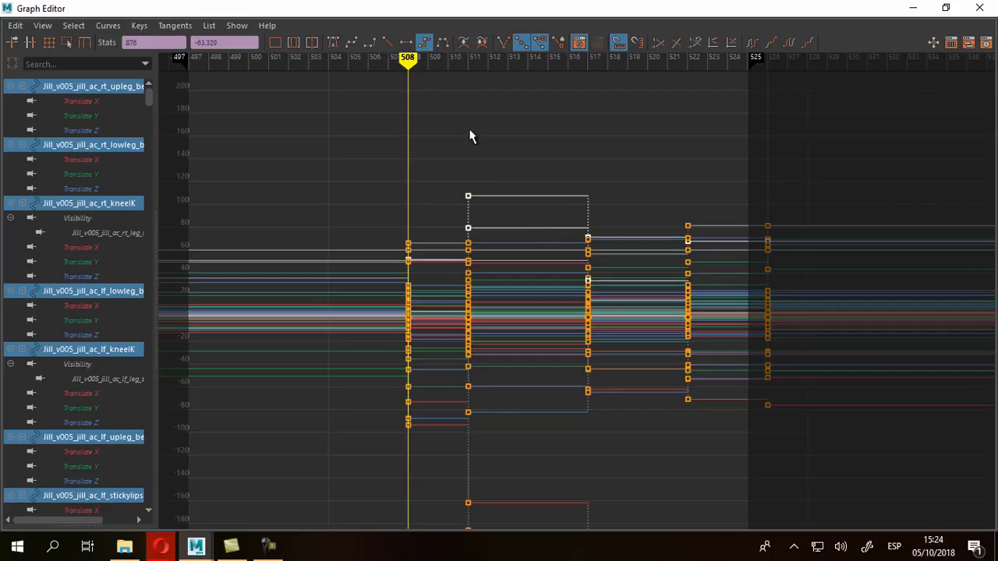
{"action": "left_click", "coordinate": [333, 43]}
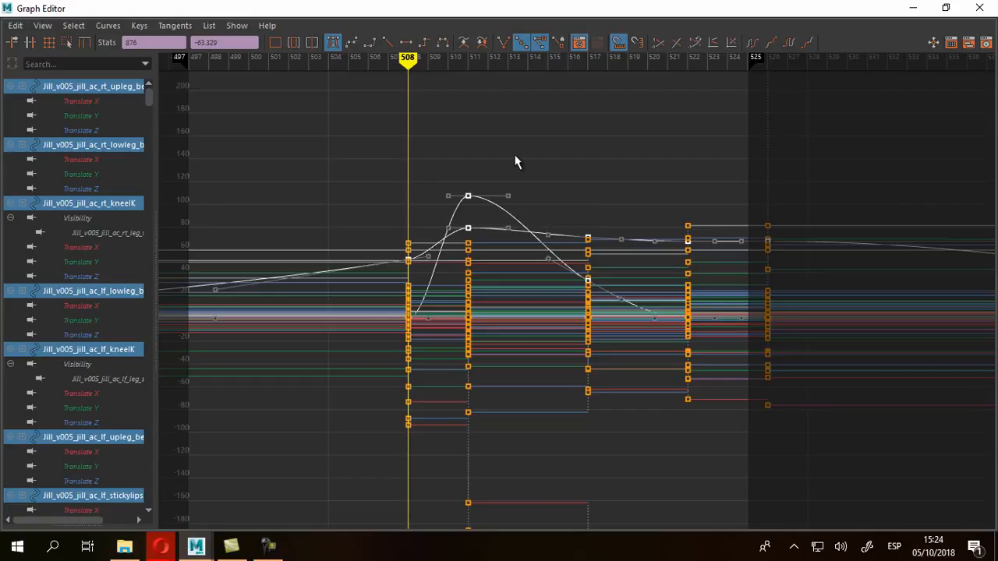
{"action": "key", "text": "ctrl+z"}
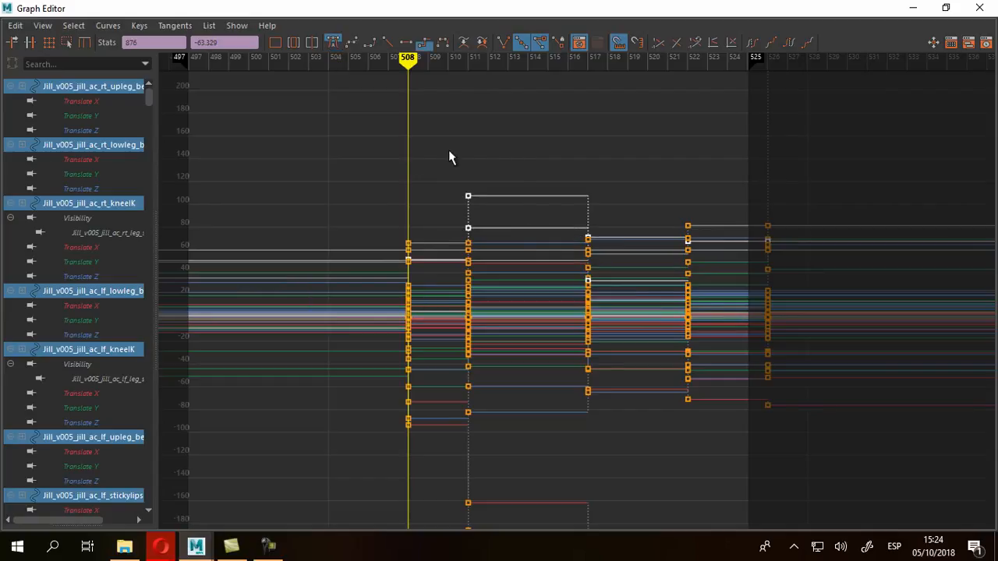
{"action": "left_click", "coordinate": [332, 44]}
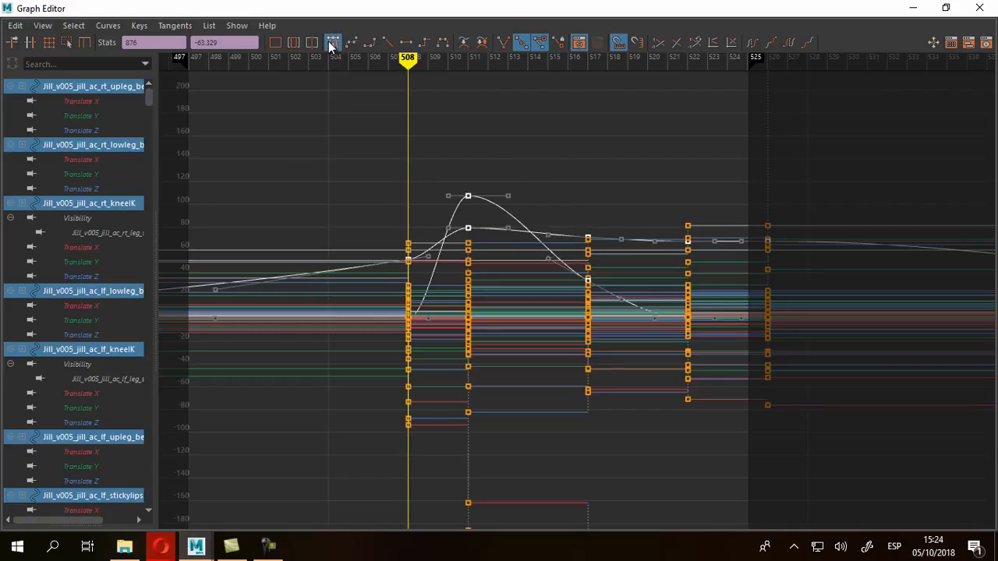
{"action": "left_click", "coordinate": [424, 44]}
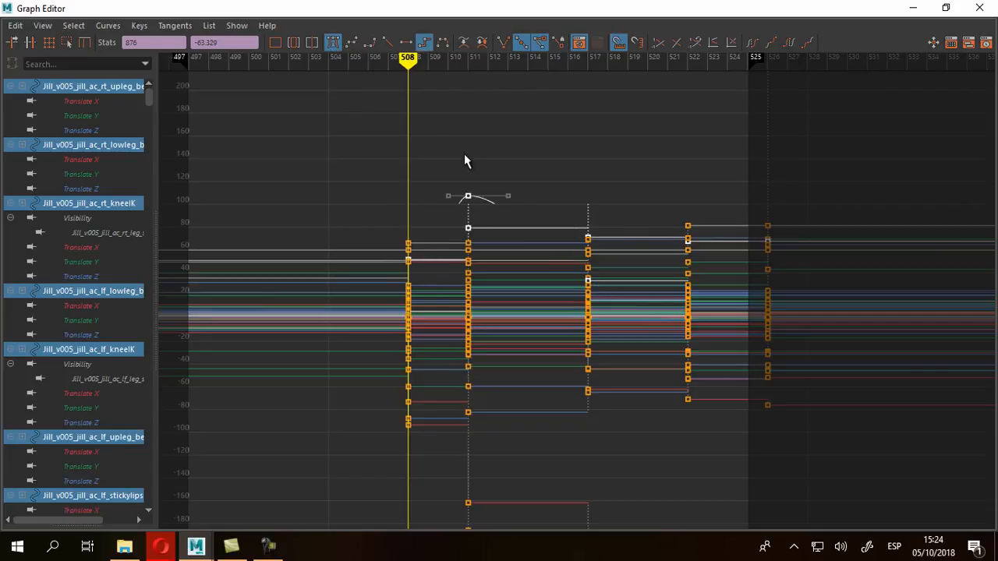
{"action": "left_click", "coordinate": [980, 7]}
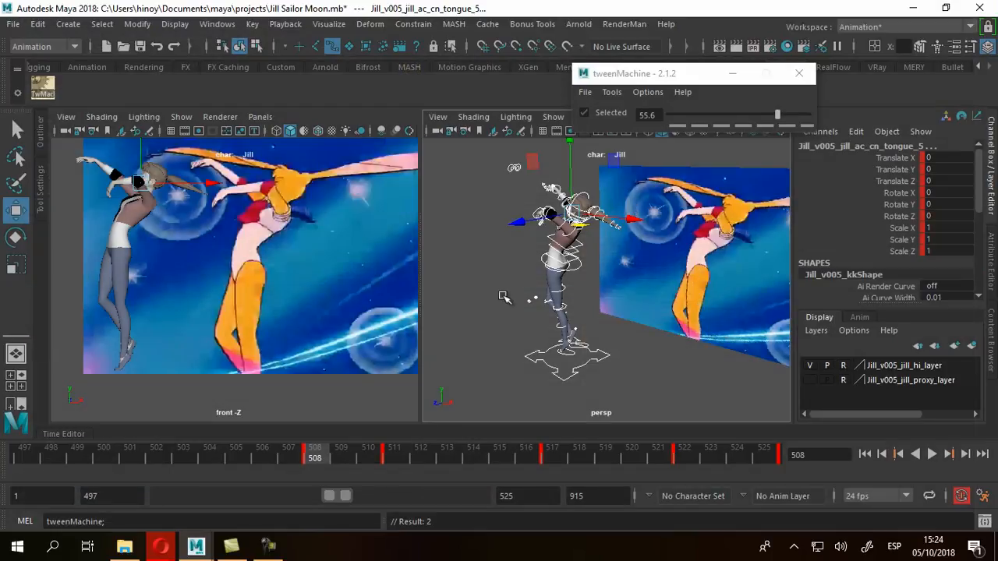
Step: Play and step back and forth from frame 508 to compare the poses and reference up to frame 511, ending on frame 509
{"action": "key", "text": "alt+v"}
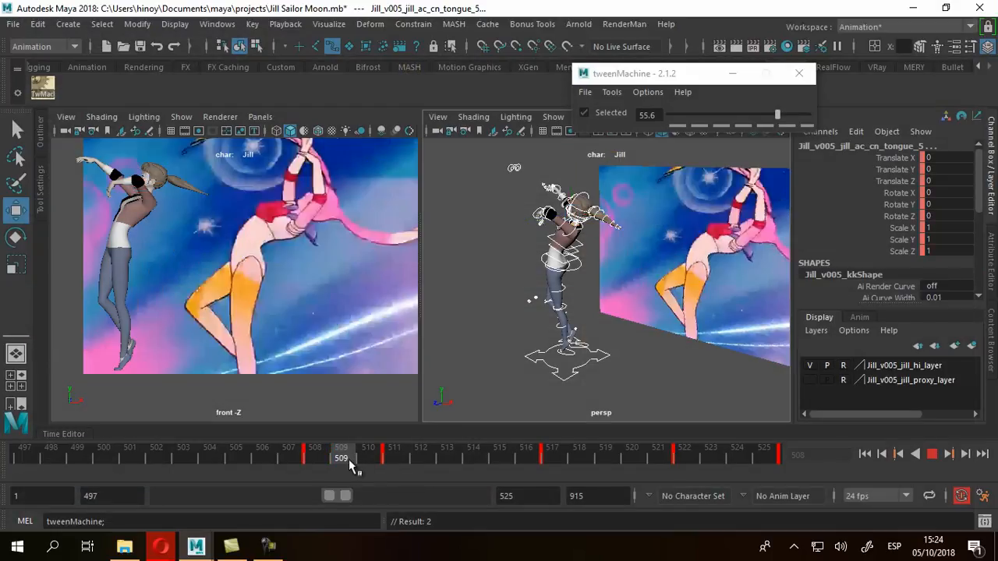
{"action": "left_click", "coordinate": [316, 461]}
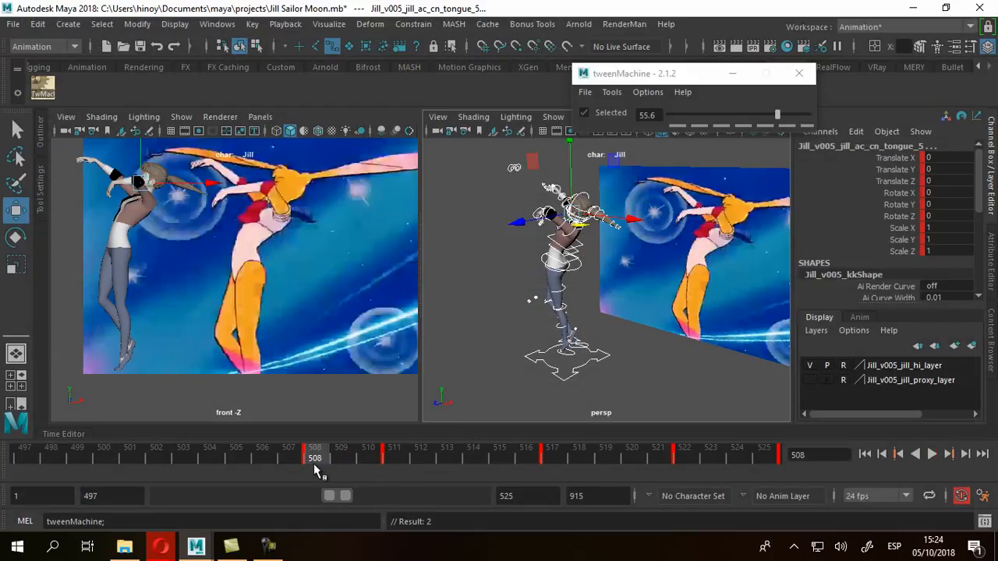
{"action": "key", "text": "alt+period"}
{"action": "key", "text": "alt+period"}
{"action": "key", "text": "alt+period"}
{"action": "key", "text": "alt+period"}
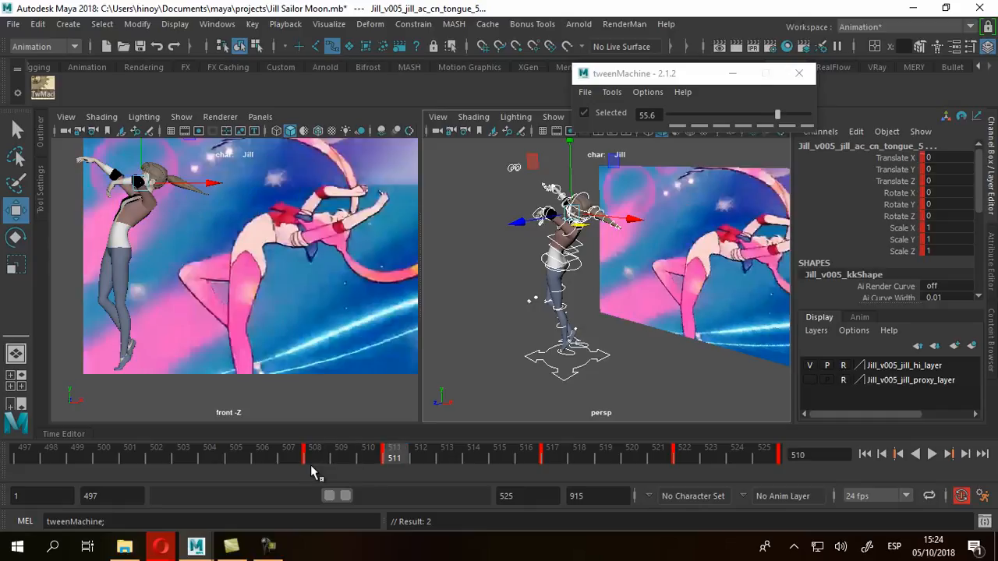
{"action": "key", "text": "alt+comma"}
{"action": "key", "text": "alt+comma"}
{"action": "key", "text": "alt+comma"}
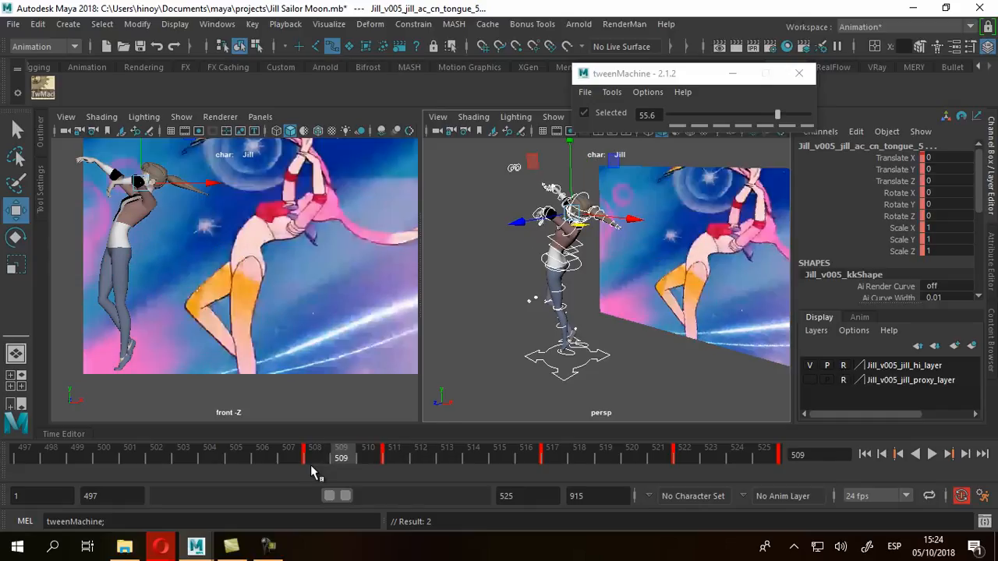
{"action": "key", "text": "alt+comma"}
{"action": "key", "text": "period"}
{"action": "key", "text": "comma"}
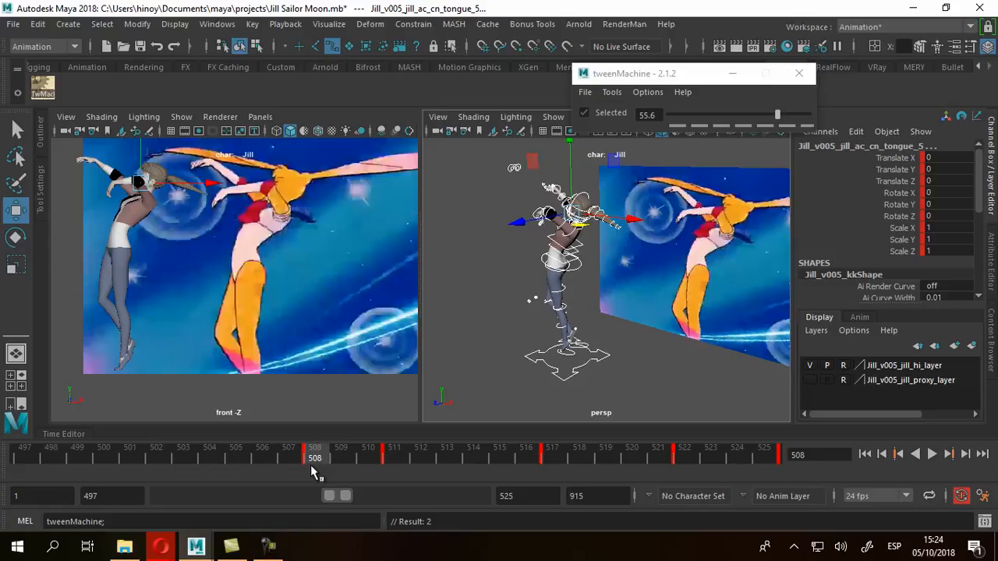
{"action": "key", "text": "period"}
{"action": "key", "text": "comma"}
{"action": "key", "text": "period"}
{"action": "key", "text": "comma"}
{"action": "key", "text": "period"}
{"action": "key", "text": "comma"}
{"action": "key", "text": "alt+period"}
{"action": "key", "text": "alt+period"}
{"action": "key", "text": "alt+comma"}
{"action": "key", "text": "alt+comma"}
{"action": "key", "text": "alt+period"}
{"action": "key", "text": "alt+period"}
{"action": "key", "text": "alt+period"}
{"action": "key", "text": "alt+comma"}
{"action": "key", "text": "alt+comma"}
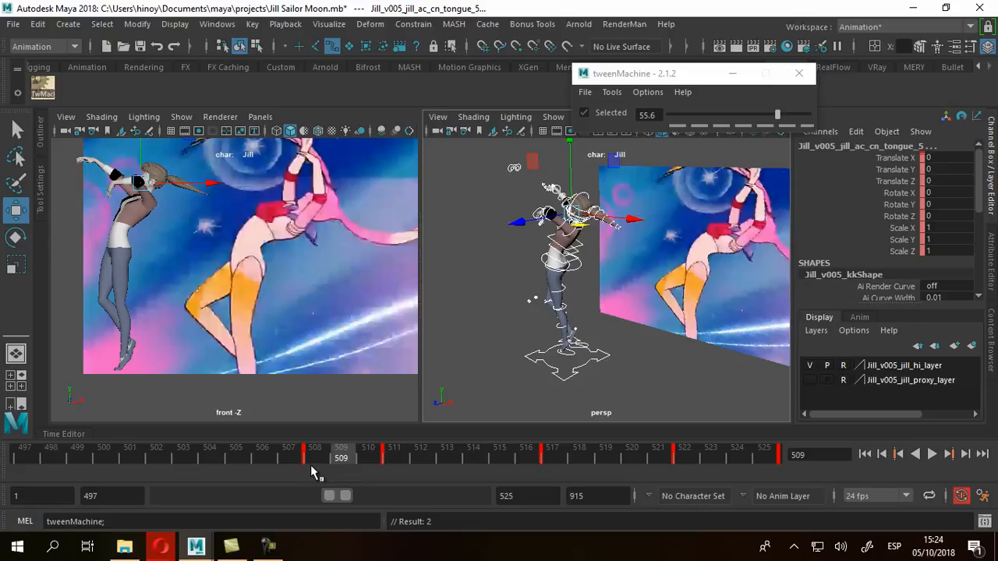
Step: Create a breakdown key at frame 509 for all selected controls with tweenMachine at a bias of 0
{"action": "middle_click_drag", "start_coordinate": [208, 246], "coordinate": [234, 277], "text": "alt"}
{"action": "middle_click_drag", "start_coordinate": [318, 294], "coordinate": [303, 272], "text": "alt"}
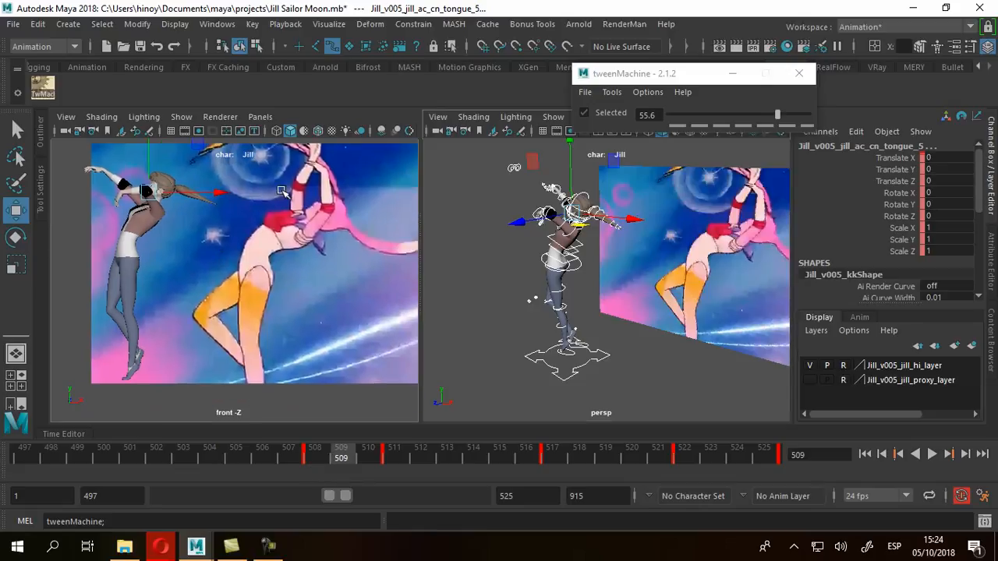
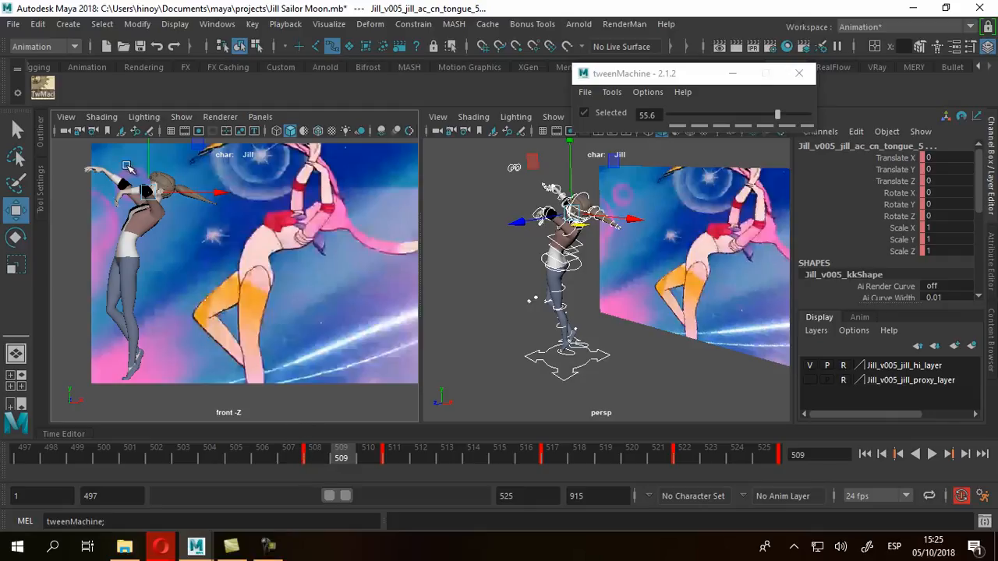
{"action": "left_click_drag", "start_coordinate": [616, 248], "coordinate": [626, 279], "text": "alt"}
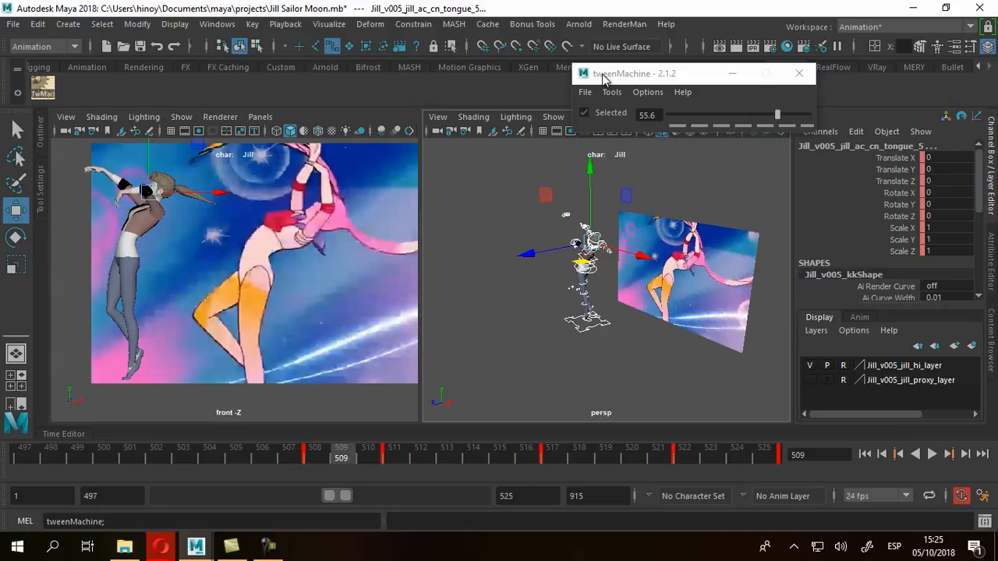
{"action": "left_click", "coordinate": [743, 133]}
{"action": "left_click", "coordinate": [741, 124]}
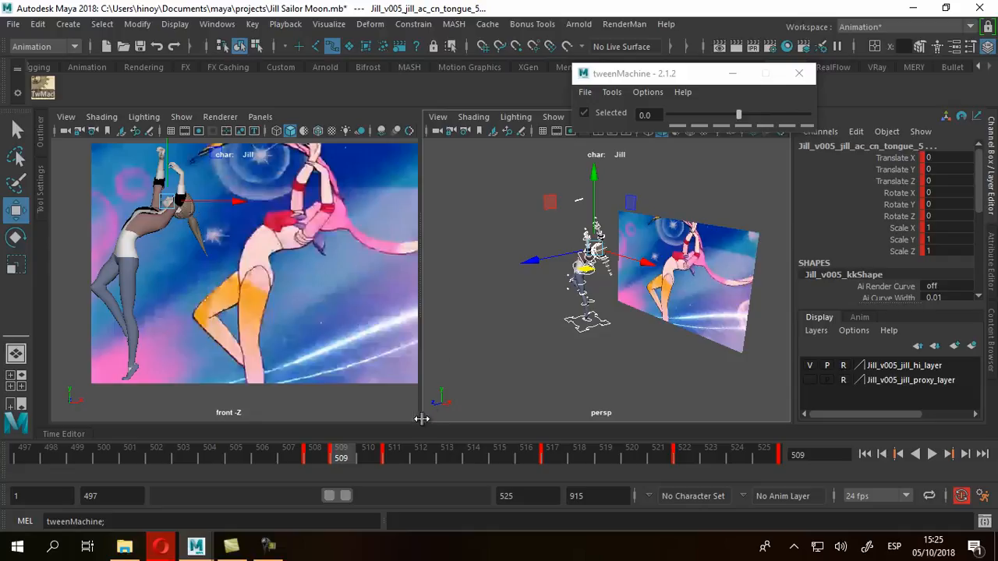
Step: Compare different tweenMachine biases against the reference and set the frame 509 breakdown bias to 12.2
{"action": "mouse_move", "coordinate": [734, 121]}
{"action": "left_mouse_down"}
{"action": "mouse_move", "coordinate": [762, 116]}
{"action": "mouse_move", "coordinate": [715, 120]}
{"action": "left_mouse_up"}
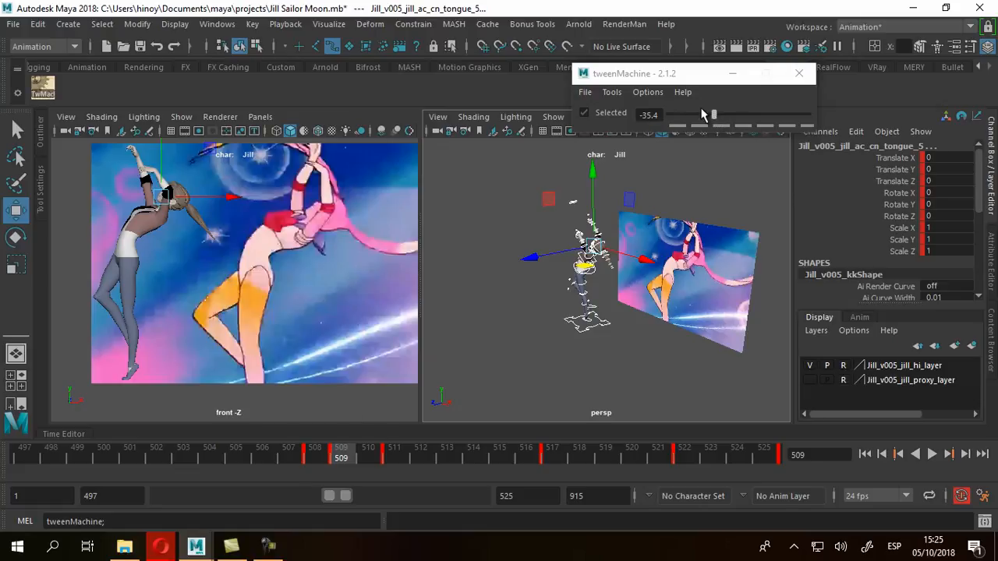
{"action": "left_click_drag", "start_coordinate": [714, 117], "coordinate": [741, 117]}
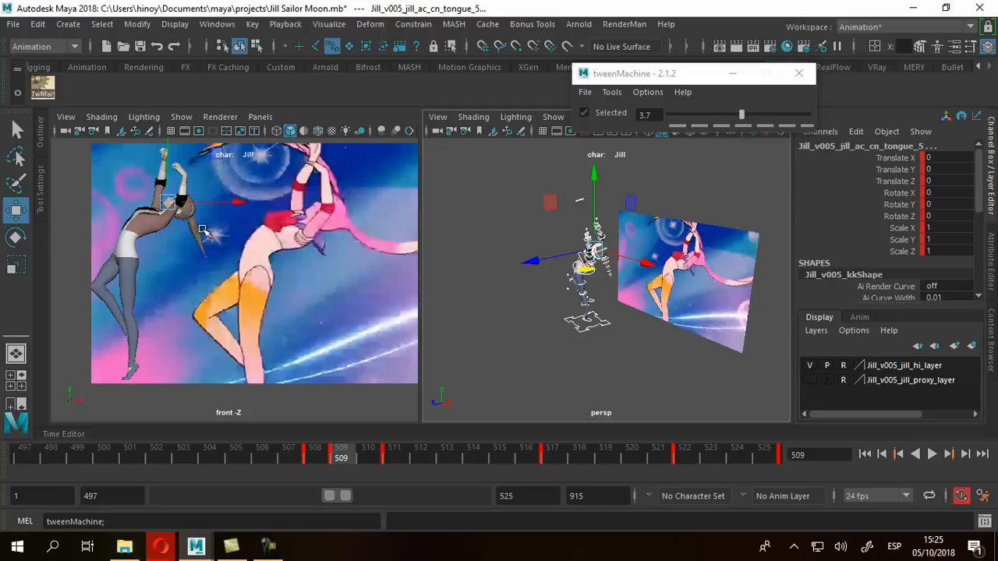
{"action": "scroll", "coordinate": [234, 262], "scroll_direction": "up", "scroll_amount": 3}
{"action": "scroll", "coordinate": [277, 278], "scroll_direction": "down", "scroll_amount": 3}
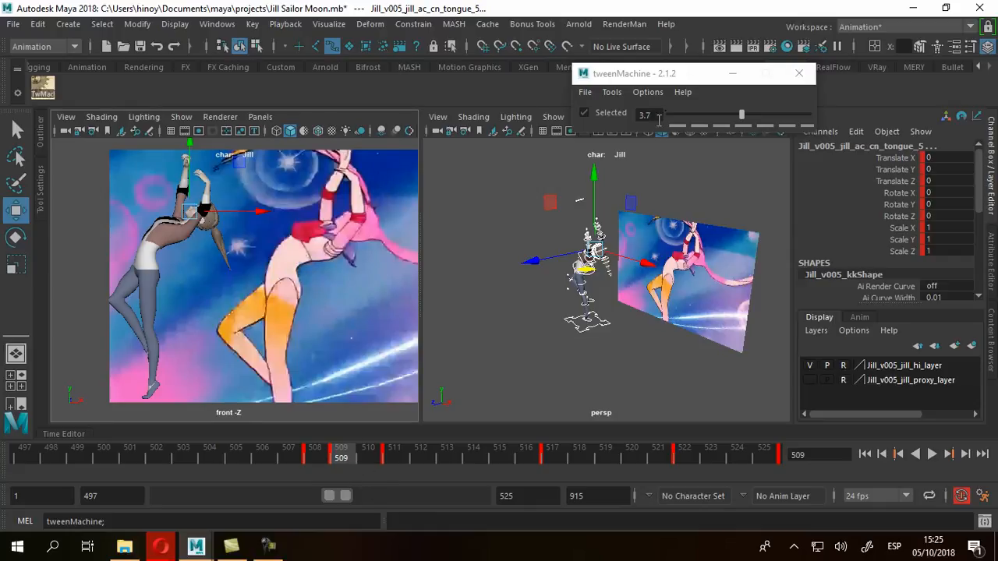
{"action": "left_click_drag", "start_coordinate": [743, 115], "coordinate": [747, 115]}
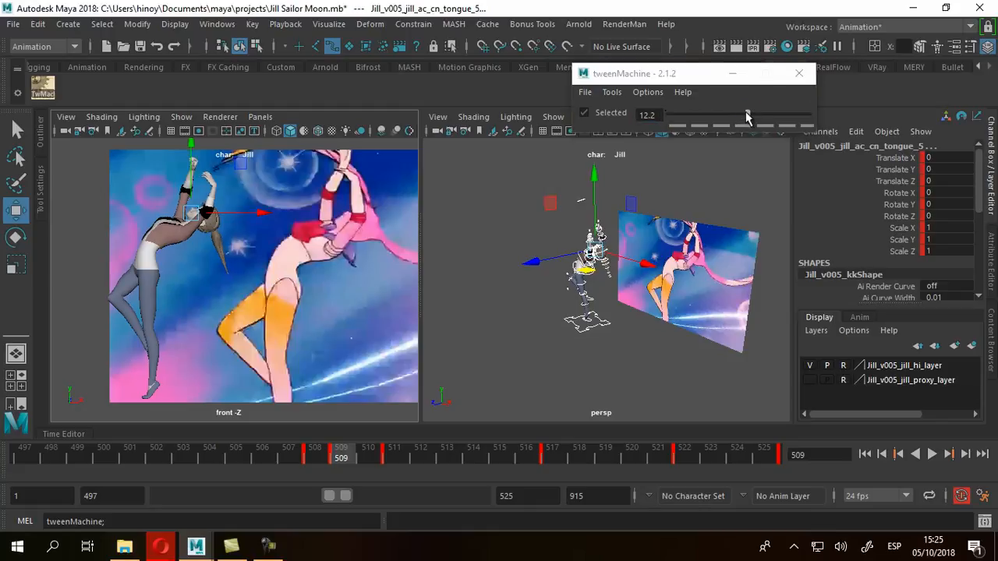
Step: Inspect the breakdown pose at frame 509 against the reference up close from the front and the side
{"action": "left_click_drag", "start_coordinate": [515, 234], "coordinate": [738, 290], "text": "alt"}
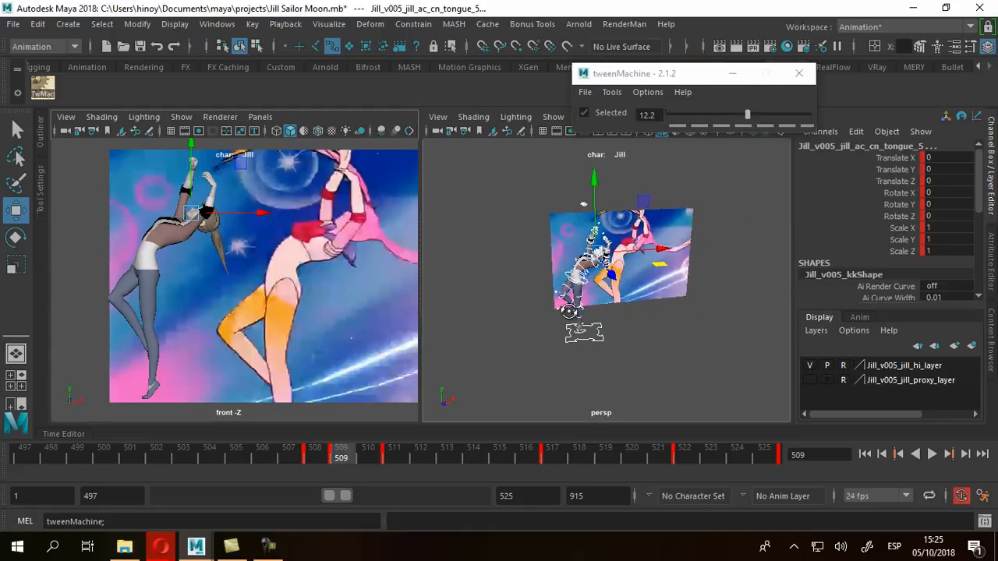
{"action": "right_click_drag", "start_coordinate": [585, 323], "coordinate": [807, 351], "text": "alt"}
{"action": "left_click_drag", "start_coordinate": [663, 348], "coordinate": [580, 345], "text": "alt"}
{"action": "key", "text": "f"}
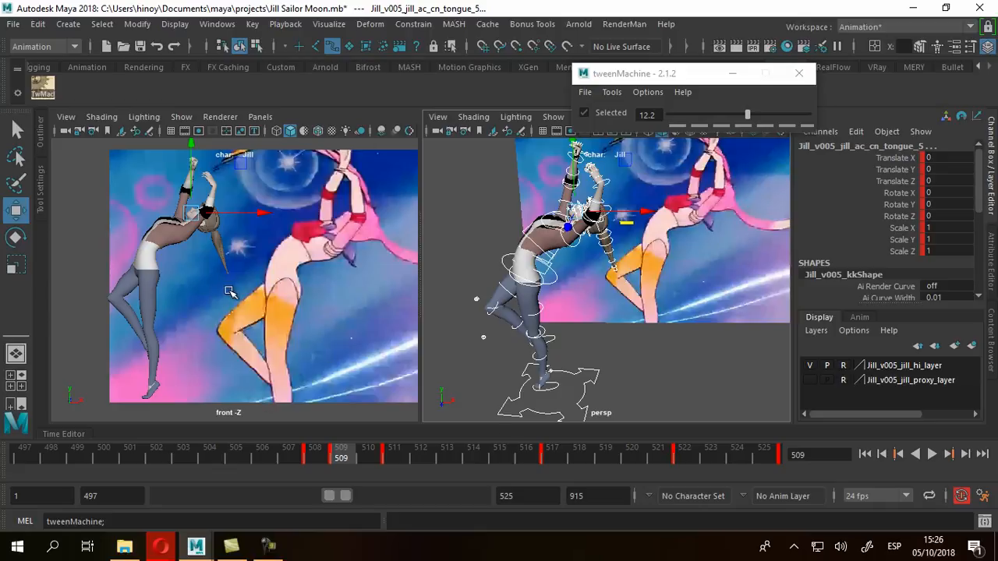
{"action": "left_click_drag", "start_coordinate": [489, 318], "coordinate": [575, 312], "text": "alt"}
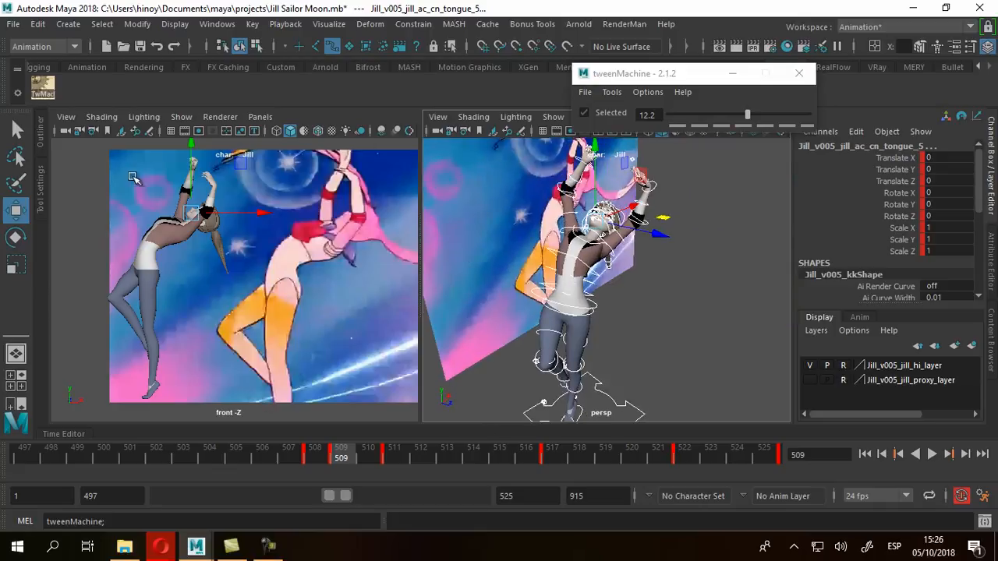
Step: Rotate the left elbow FK control at frame 509 to adjust the raised arm's bend towards the reference
{"action": "left_click", "coordinate": [19, 244]}
{"action": "left_click_drag", "start_coordinate": [663, 296], "coordinate": [471, 319], "text": "alt"}
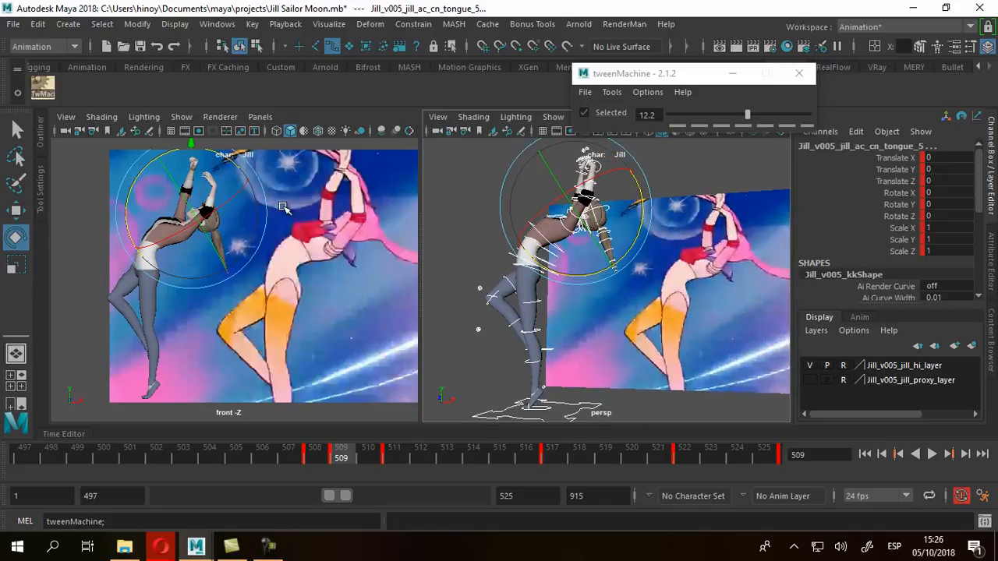
{"action": "scroll", "coordinate": [223, 226], "scroll_direction": "up", "scroll_amount": 2}
{"action": "scroll", "coordinate": [664, 243], "scroll_direction": "up", "scroll_amount": 4}
{"action": "middle_click_drag", "start_coordinate": [624, 216], "coordinate": [634, 342], "text": "alt"}
{"action": "left_click", "coordinate": [488, 176]}
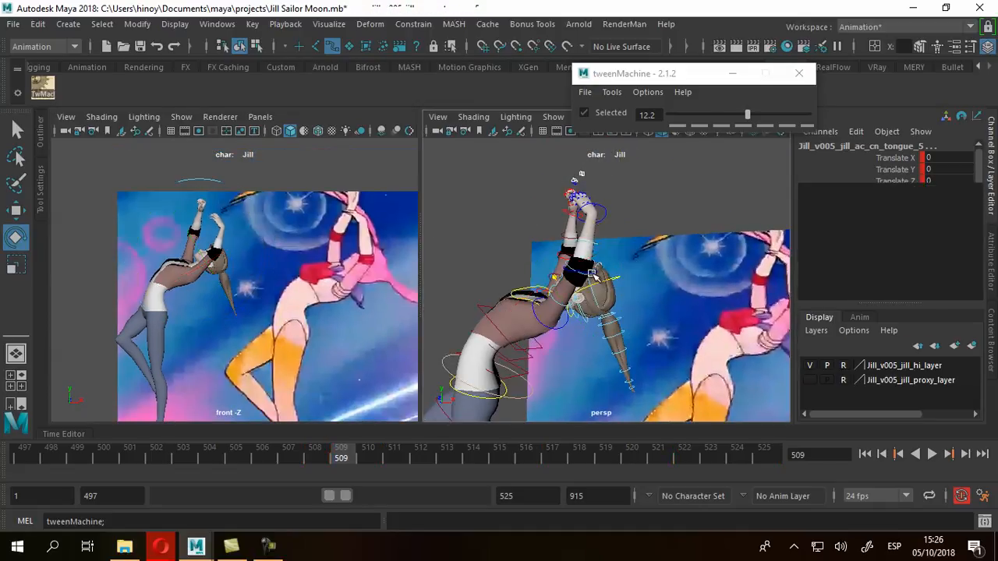
{"action": "left_click", "coordinate": [593, 276]}
{"action": "left_click_drag", "start_coordinate": [507, 327], "coordinate": [575, 340], "text": "alt"}
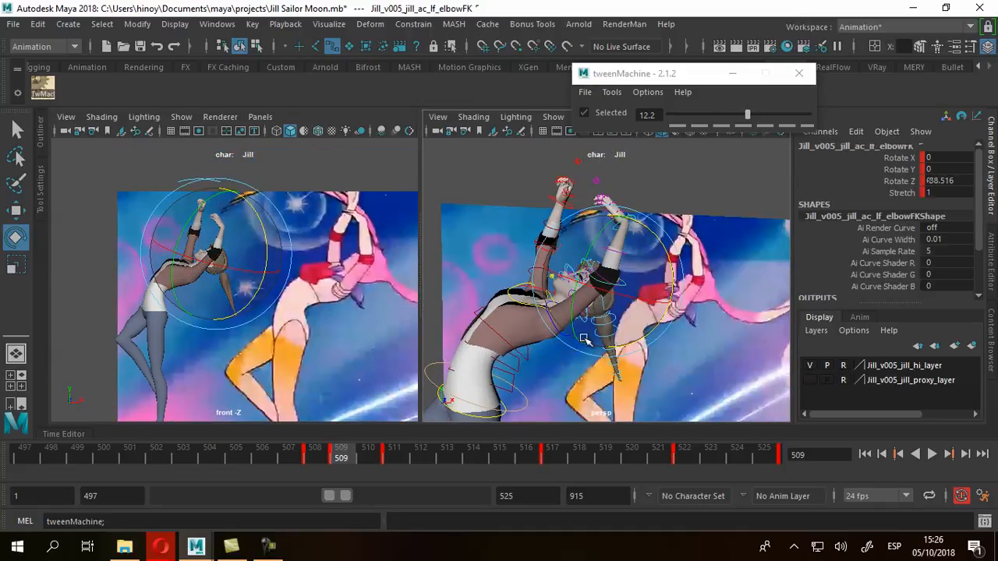
{"action": "left_click_drag", "start_coordinate": [672, 265], "coordinate": [669, 256]}
Step: Rotate the left hand FK control at frame 509 to about X 0.5, Y 3.1, Z -46 and compare it with the reference
{"action": "left_click_drag", "start_coordinate": [509, 302], "coordinate": [648, 277], "text": "alt"}
{"action": "left_click", "coordinate": [668, 250]}
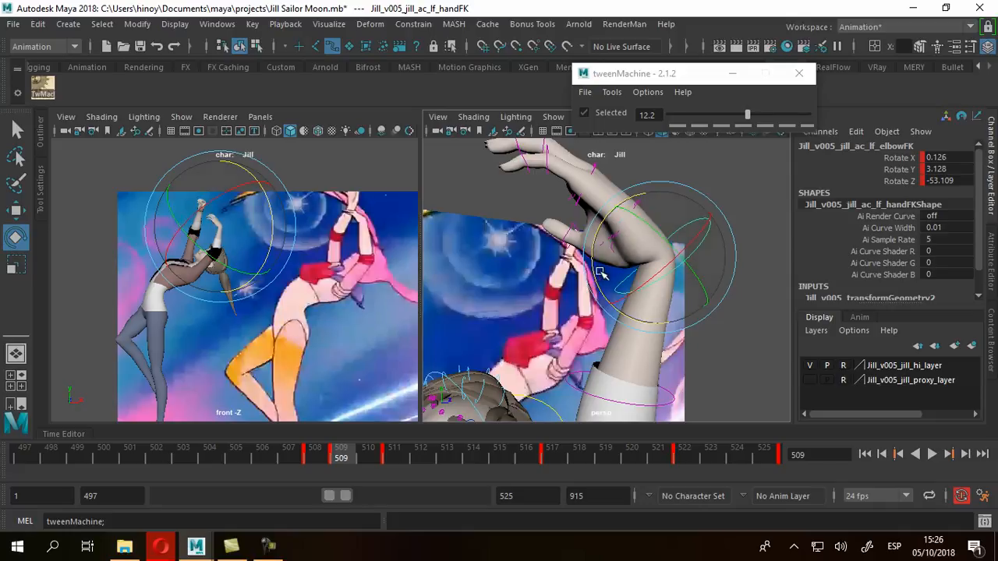
{"action": "left_click_drag", "start_coordinate": [592, 273], "coordinate": [591, 267]}
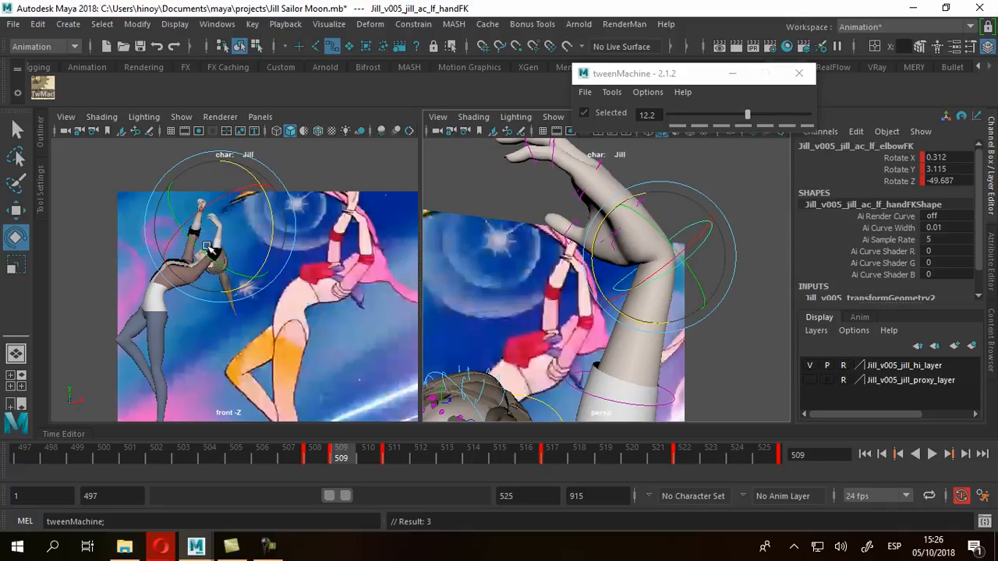
{"action": "right_click_drag", "start_coordinate": [182, 218], "coordinate": [295, 297], "text": "alt"}
{"action": "middle_click_drag", "start_coordinate": [220, 203], "coordinate": [265, 277], "text": "alt"}
{"action": "right_click_drag", "start_coordinate": [225, 258], "coordinate": [316, 312], "text": "alt"}
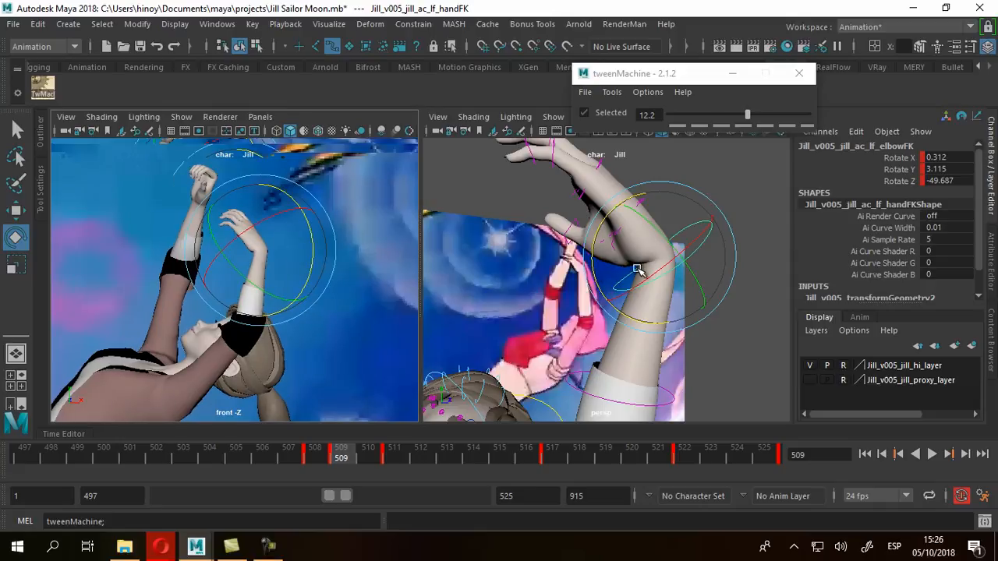
{"action": "left_click_drag", "start_coordinate": [601, 289], "coordinate": [660, 276]}
{"action": "right_click_drag", "start_coordinate": [660, 277], "coordinate": [569, 275], "text": "alt"}
{"action": "right_click_drag", "start_coordinate": [211, 284], "coordinate": [81, 277], "text": "alt"}
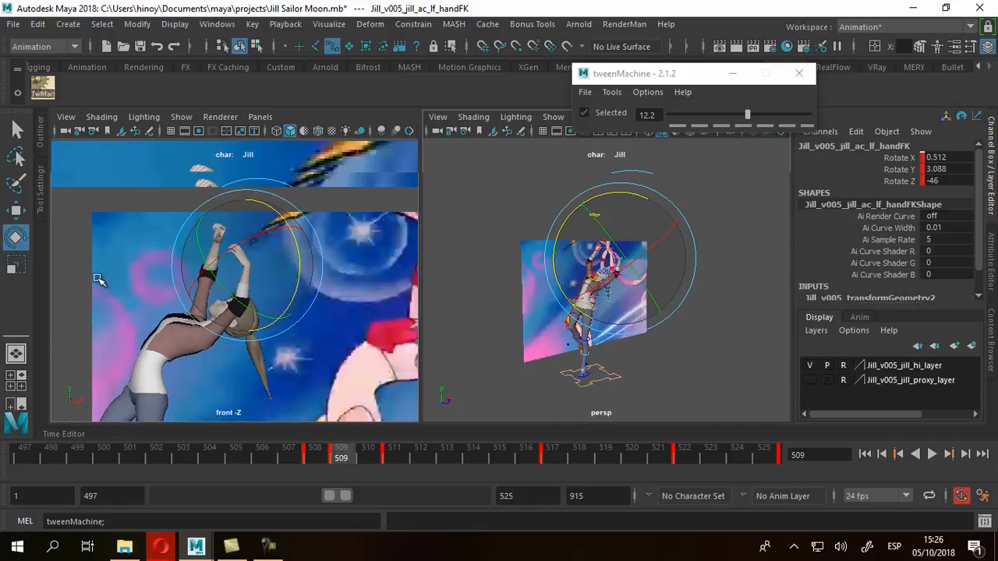
{"action": "right_click_drag", "start_coordinate": [262, 323], "coordinate": [246, 312], "text": "alt"}
{"action": "middle_click_drag", "start_coordinate": [246, 311], "coordinate": [194, 246], "text": "alt"}
{"action": "right_click_drag", "start_coordinate": [244, 256], "coordinate": [190, 252], "text": "alt"}
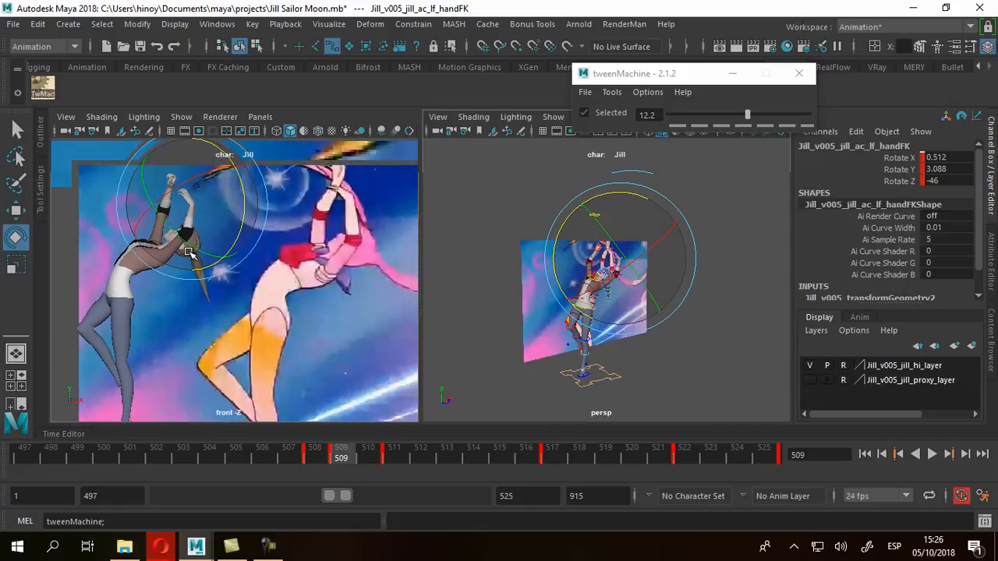
{"action": "middle_click_drag", "start_coordinate": [189, 252], "coordinate": [178, 250], "text": "alt"}
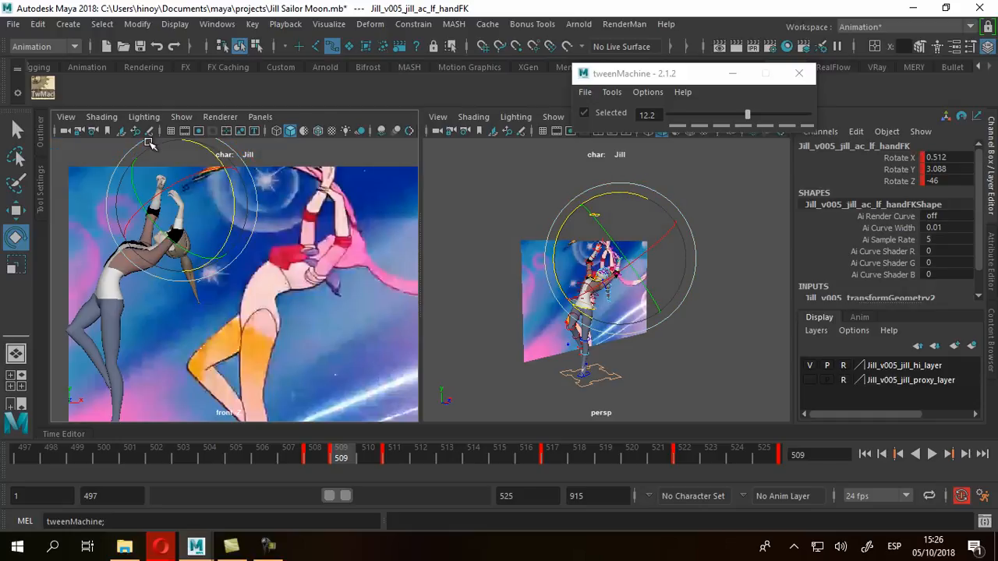
Step: Enable 2D Pan/Zoom in the front view and frame the character's upper body with the 2D Pan/Zoom Tool
{"action": "left_click", "coordinate": [67, 117]}
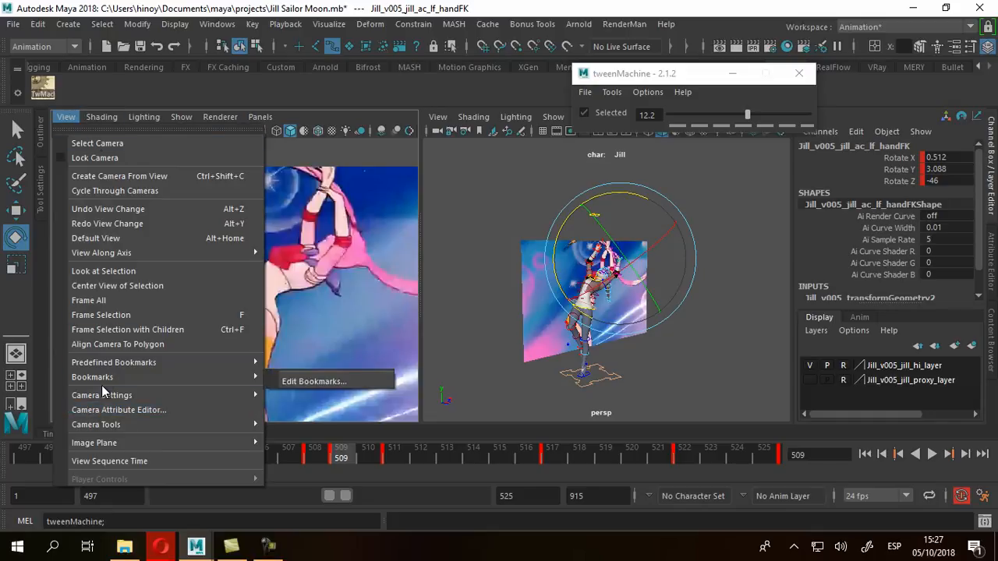
{"action": "mouse_move", "coordinate": [100, 396]}
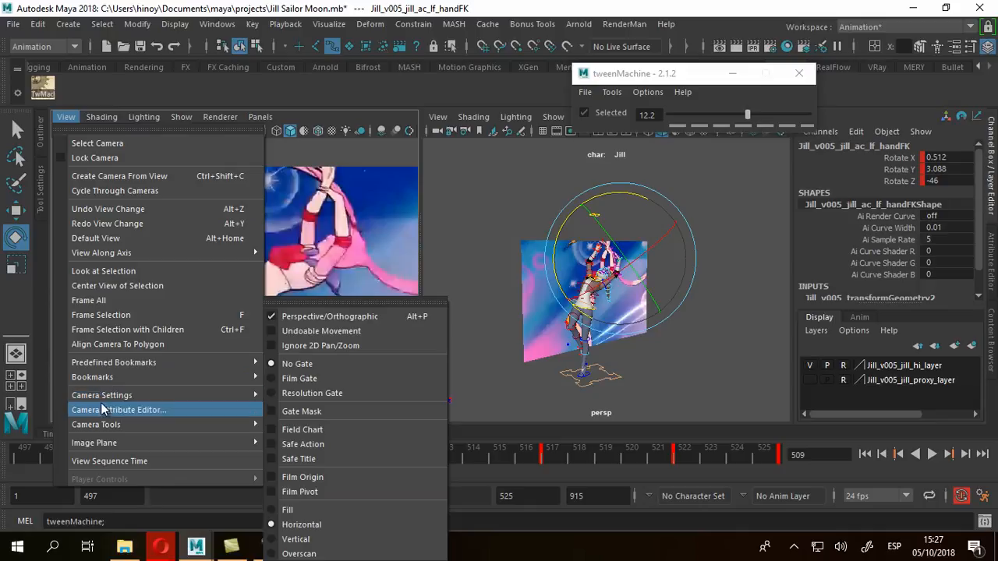
{"action": "mouse_move", "coordinate": [101, 425]}
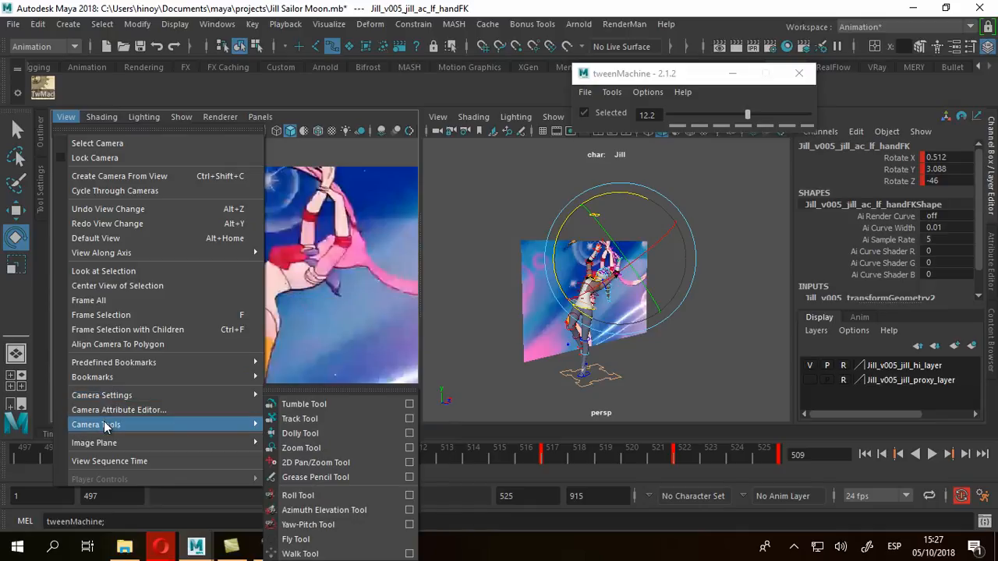
{"action": "left_click", "coordinate": [410, 463]}
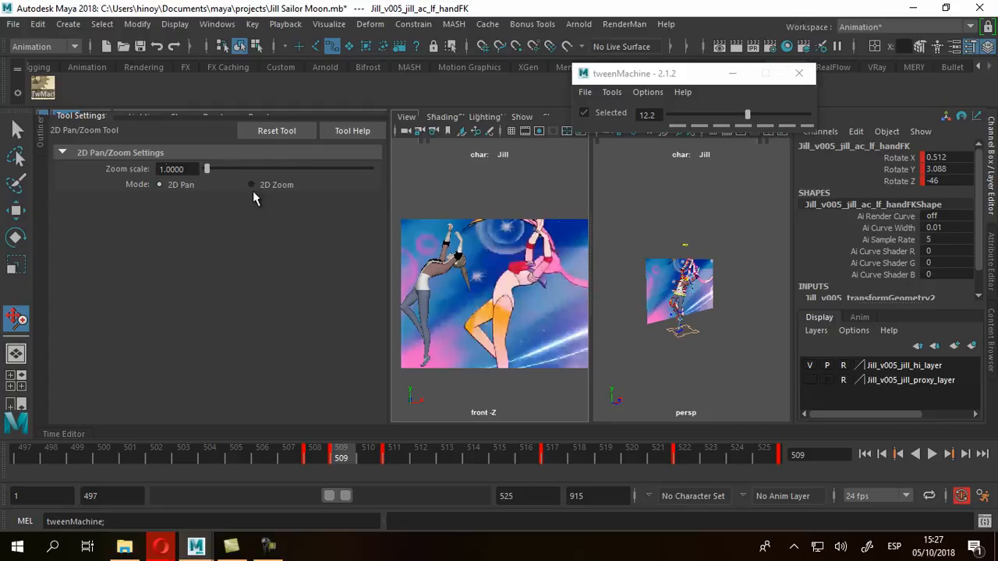
{"action": "left_click", "coordinate": [254, 185]}
{"action": "left_click", "coordinate": [476, 131]}
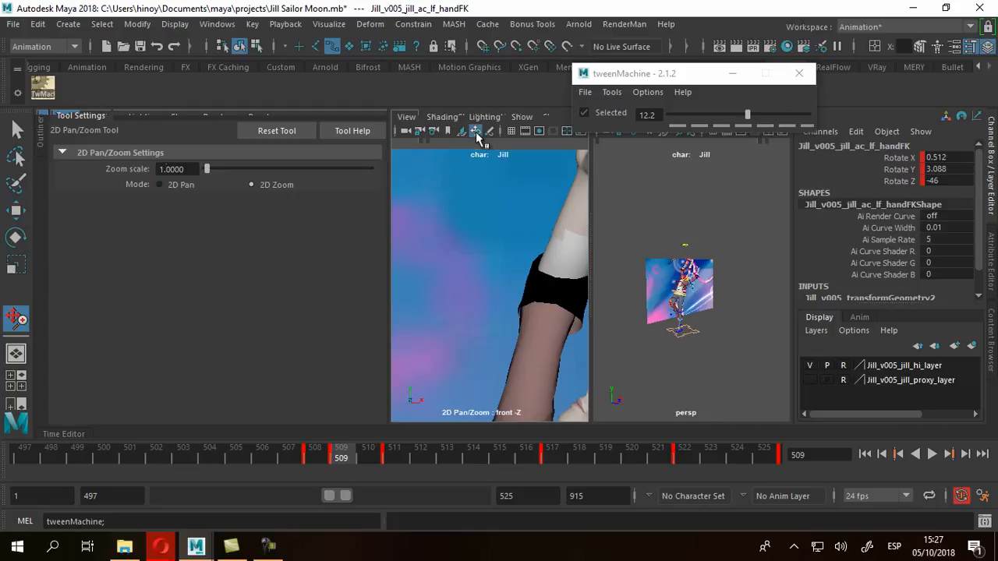
{"action": "mouse_move", "coordinate": [535, 256]}
{"action": "left_mouse_down"}
{"action": "mouse_move", "coordinate": [486, 294]}
{"action": "mouse_move", "coordinate": [539, 256]}
{"action": "left_mouse_up"}
{"action": "left_click_drag", "start_coordinate": [535, 314], "coordinate": [491, 255]}
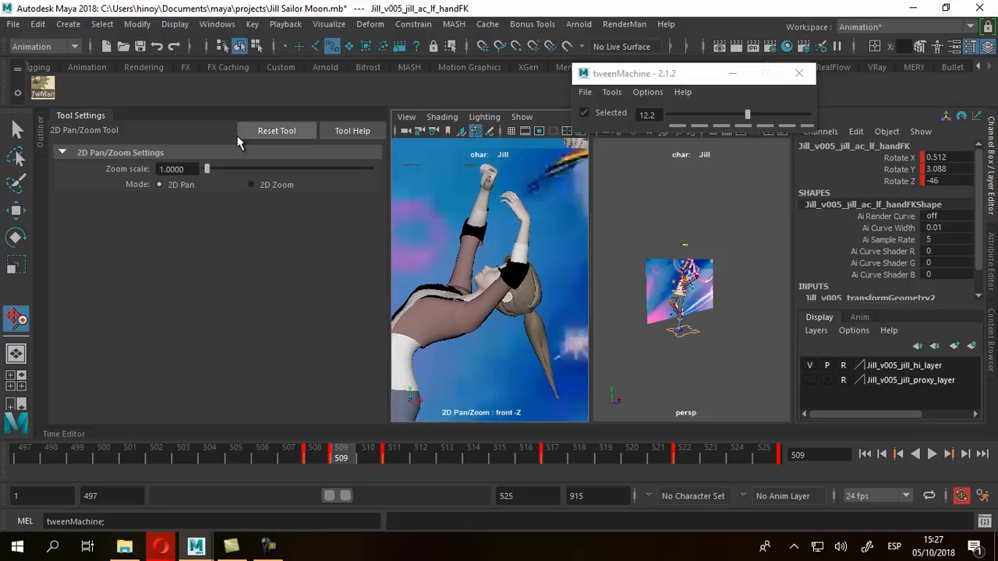
Step: Reframe the front view around the raised arms and torso in 2D Zoom mode, and return to the Select tool
{"action": "left_click", "coordinate": [69, 114]}
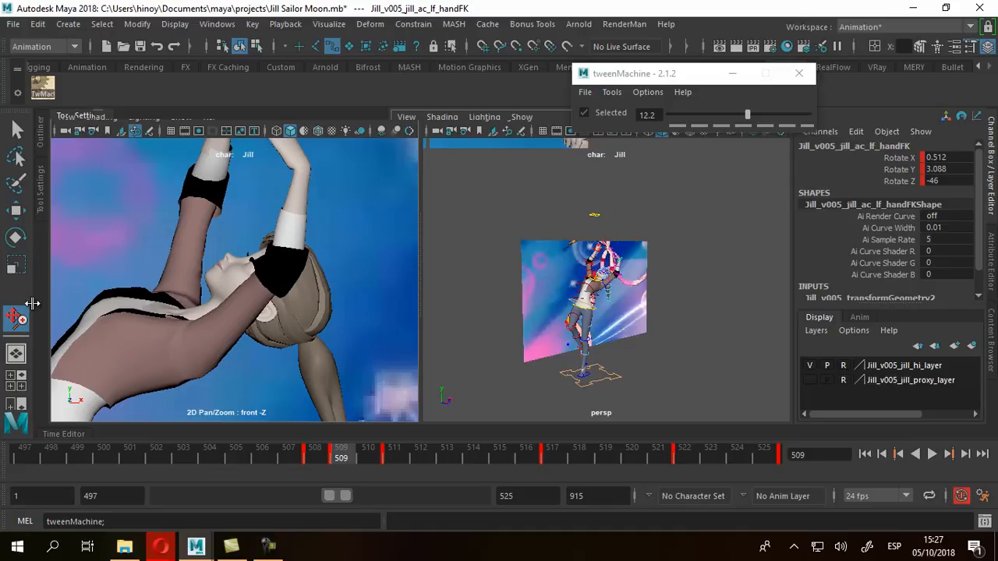
{"action": "left_click", "coordinate": [66, 116]}
{"action": "mouse_move", "coordinate": [142, 430]}
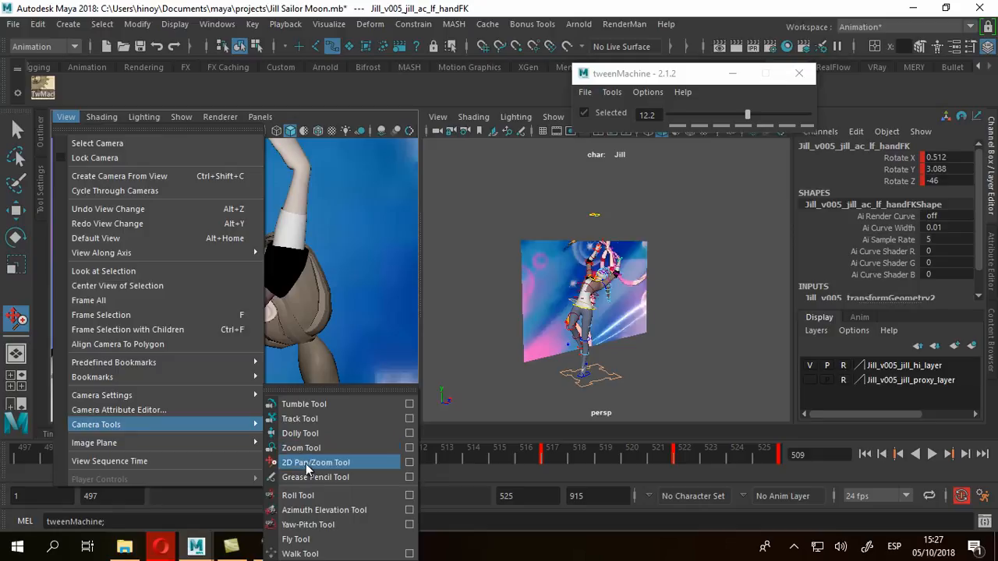
{"action": "left_click", "coordinate": [408, 464]}
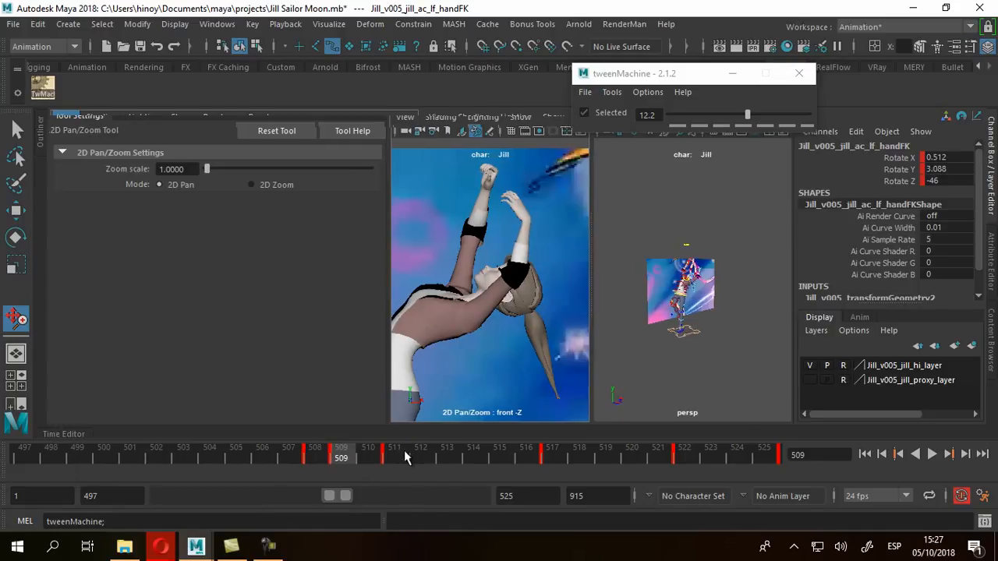
{"action": "left_click_drag", "start_coordinate": [413, 259], "coordinate": [491, 251]}
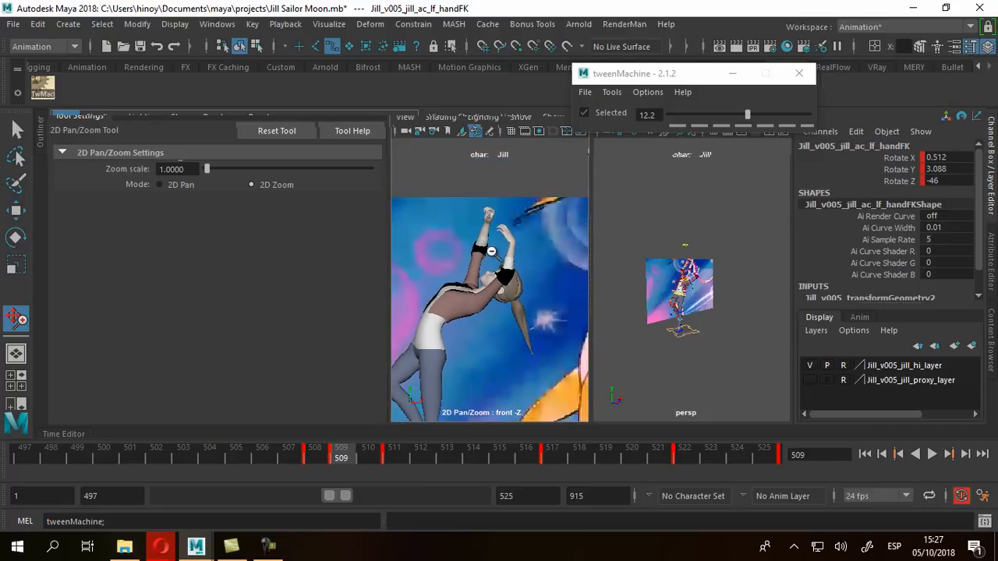
{"action": "left_click", "coordinate": [84, 118]}
{"action": "left_click", "coordinate": [17, 129]}
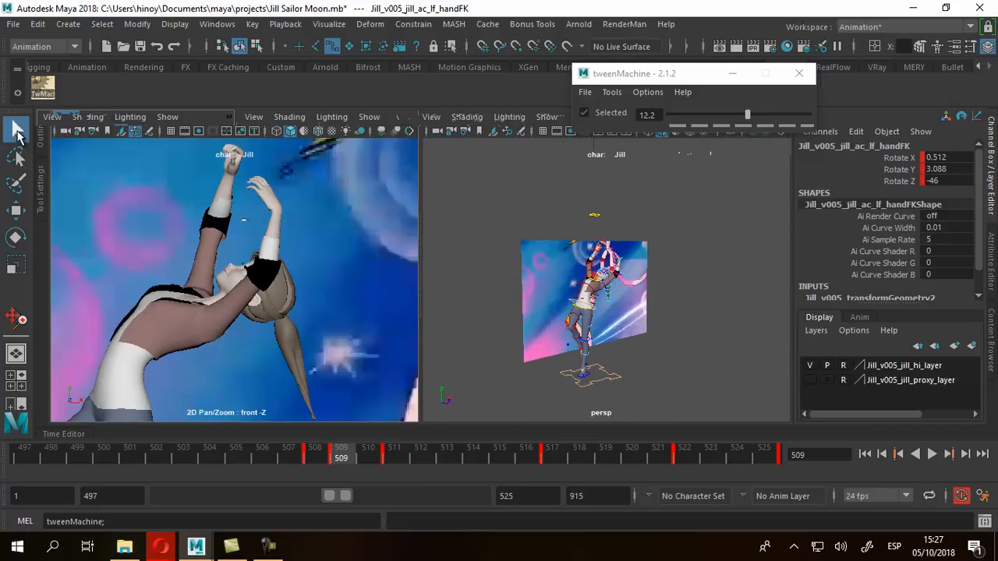
Step: Inspect both raised arms and hands at frame 509 up close from the front and from behind
{"action": "right_click_drag", "start_coordinate": [636, 304], "coordinate": [688, 363], "text": "alt"}
{"action": "left_click_drag", "start_coordinate": [613, 337], "coordinate": [677, 336], "text": "alt"}
{"action": "key", "text": "bracketleft"}
{"action": "key", "text": "bracketleft"}
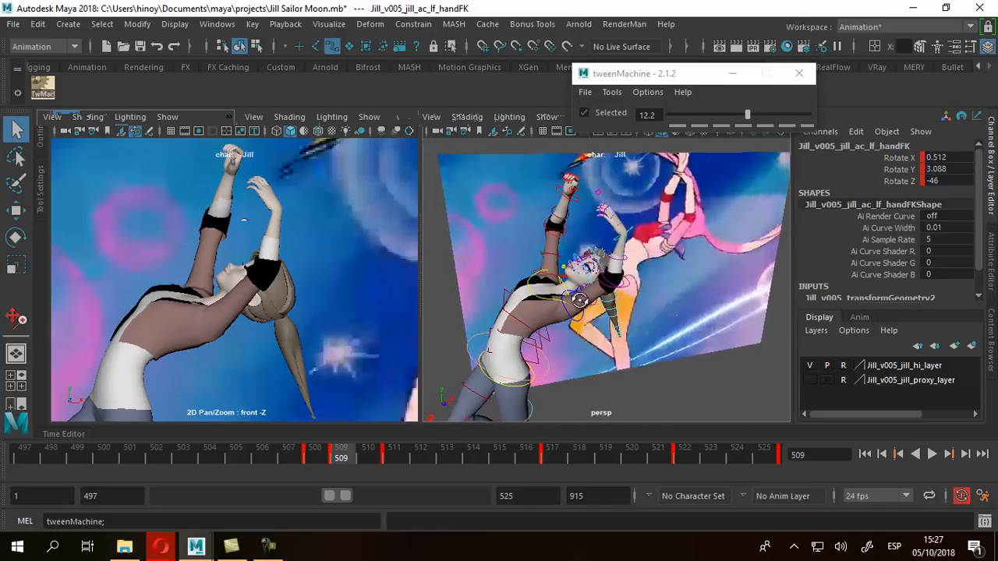
{"action": "right_click_drag", "start_coordinate": [649, 246], "coordinate": [705, 292], "text": "alt"}
{"action": "left_click_drag", "start_coordinate": [562, 211], "coordinate": [612, 188], "text": "alt"}
{"action": "middle_click_drag", "start_coordinate": [612, 180], "coordinate": [613, 316], "text": "alt"}
{"action": "left_click_drag", "start_coordinate": [614, 316], "coordinate": [605, 299], "text": "alt"}
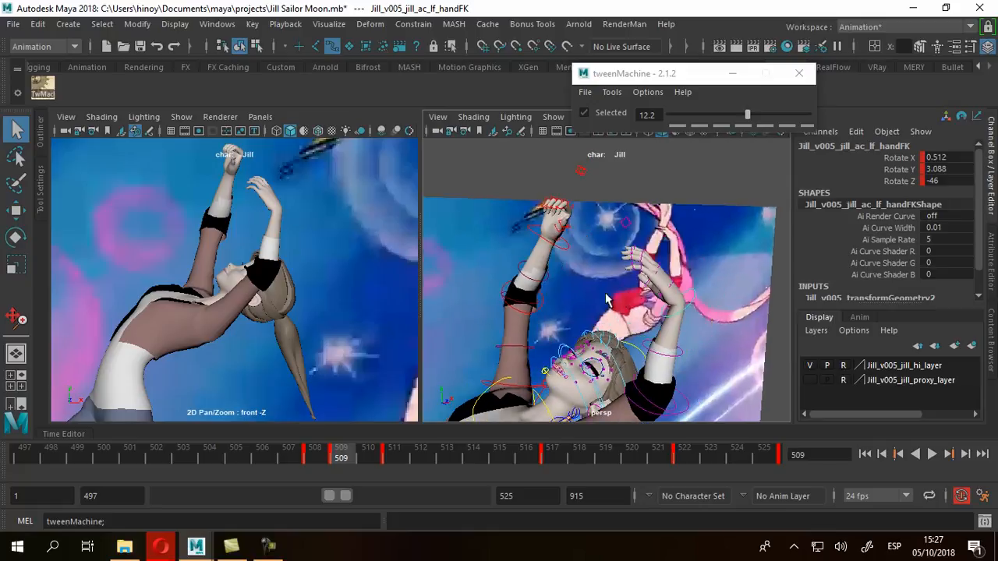
{"action": "left_click", "coordinate": [17, 239]}
{"action": "left_click_drag", "start_coordinate": [566, 251], "coordinate": [452, 286], "text": "alt"}
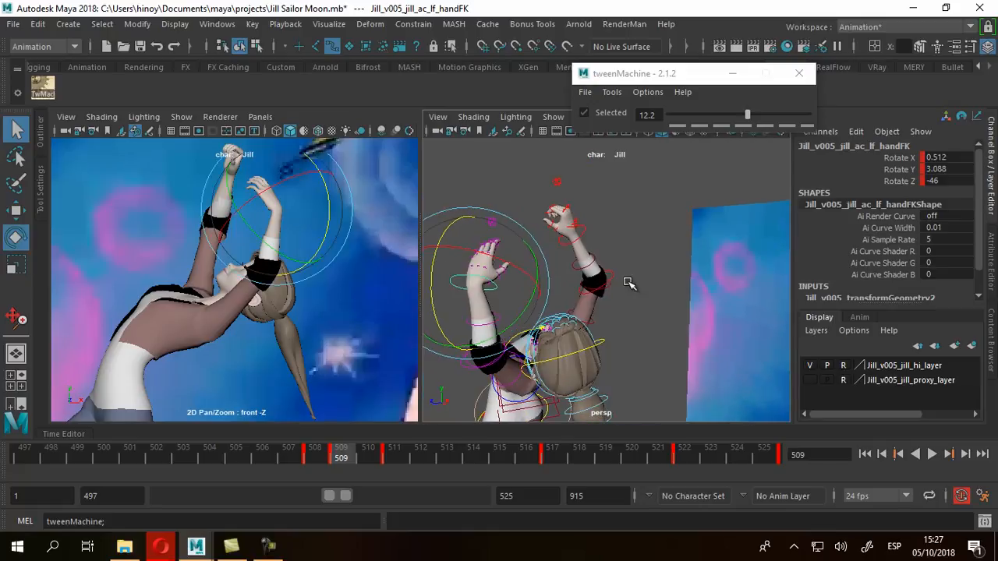
{"action": "left_click_drag", "start_coordinate": [565, 294], "coordinate": [554, 281], "text": "alt"}
{"action": "right_click_drag", "start_coordinate": [554, 281], "coordinate": [689, 276], "text": "alt"}
{"action": "left_click_drag", "start_coordinate": [688, 276], "coordinate": [636, 300], "text": "alt"}
{"action": "right_click_drag", "start_coordinate": [636, 300], "coordinate": [695, 311], "text": "alt"}
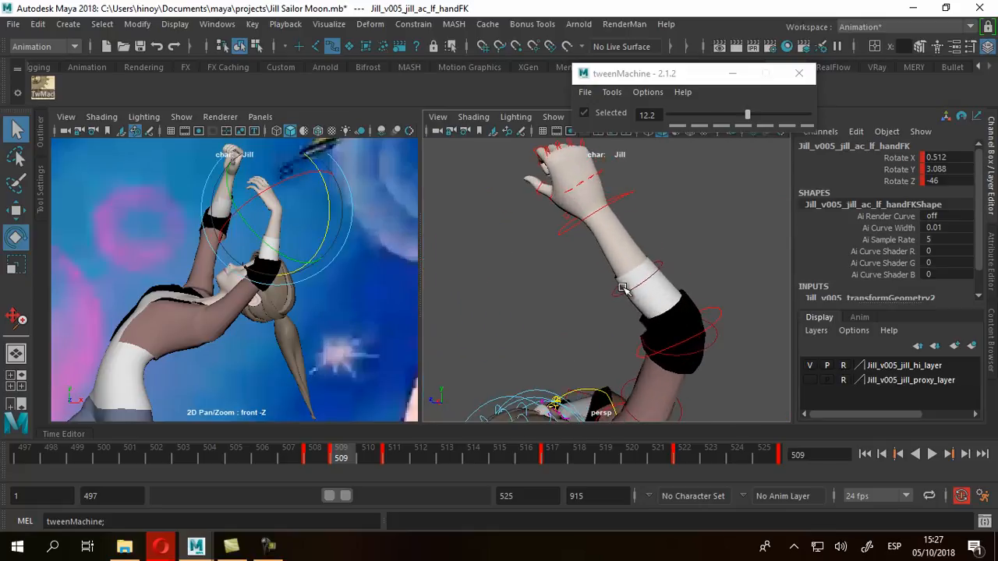
{"action": "left_click_drag", "start_coordinate": [675, 281], "coordinate": [642, 294], "text": "alt"}
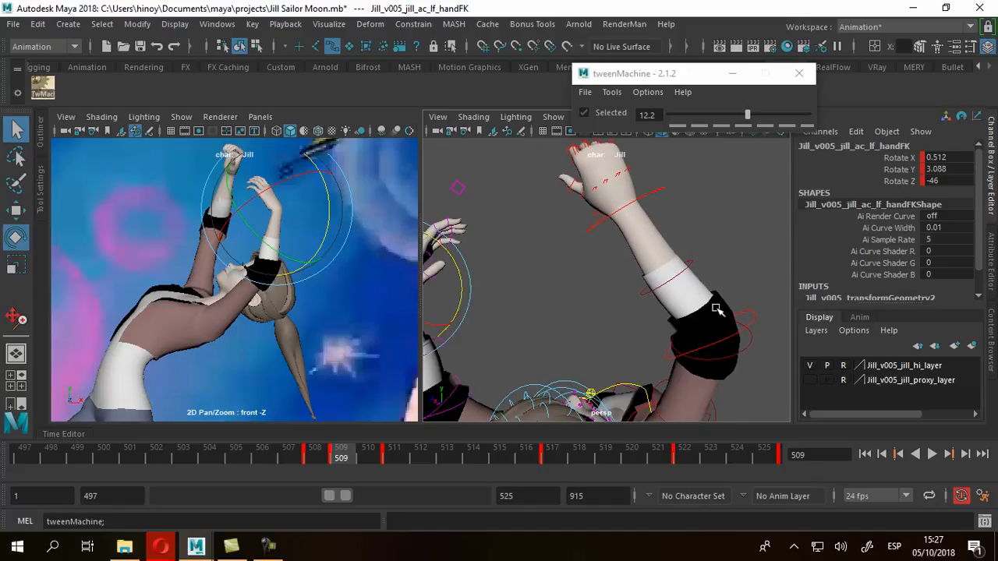
Step: Set Translate X, Y and Z of the right forearm bend control to 0 at frame 509
{"action": "left_click", "coordinate": [17, 129]}
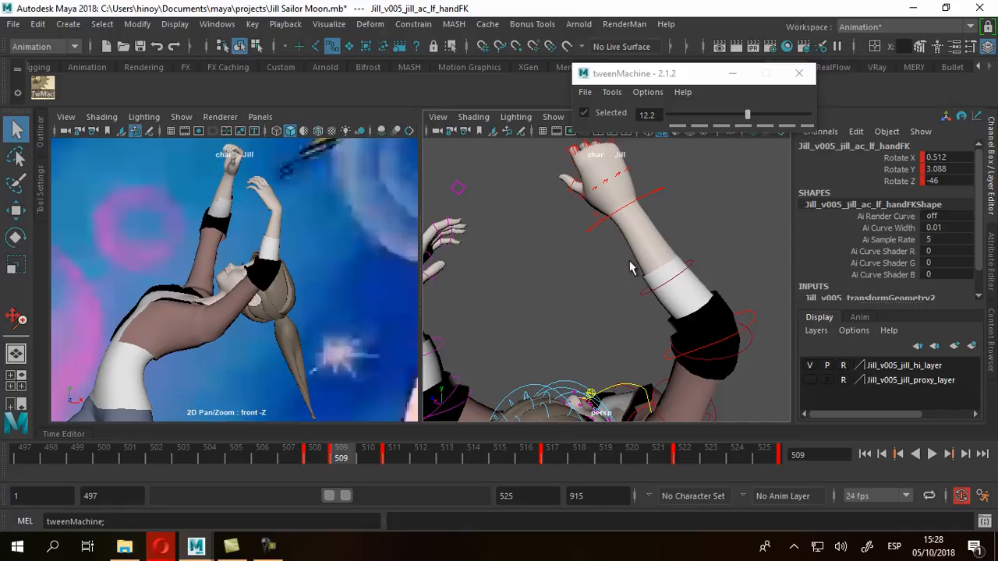
{"action": "left_click", "coordinate": [672, 282]}
{"action": "left_click_drag", "start_coordinate": [933, 162], "coordinate": [940, 184]}
{"action": "type", "text": "0"}
{"action": "key", "text": "Return"}
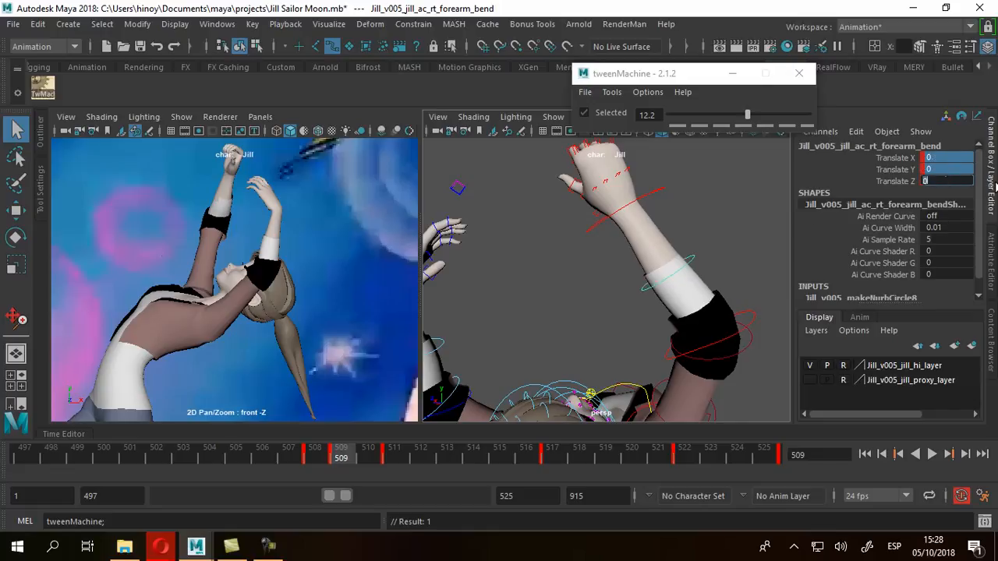
Step: Compare the raised arms with the reference and turn off 2D Pan/Zoom in the front view
{"action": "mouse_move", "coordinate": [559, 294]}
{"action": "left_mouse_down", "text": "alt"}
{"action": "mouse_move", "coordinate": [766, 312]}
{"action": "mouse_move", "coordinate": [546, 283]}
{"action": "mouse_move", "coordinate": [718, 279]}
{"action": "mouse_move", "coordinate": [573, 304]}
{"action": "left_mouse_up", "text": "alt"}
{"action": "right_click_drag", "start_coordinate": [573, 304], "coordinate": [679, 311], "text": "alt"}
{"action": "middle_click_drag", "start_coordinate": [686, 312], "coordinate": [669, 323], "text": "alt"}
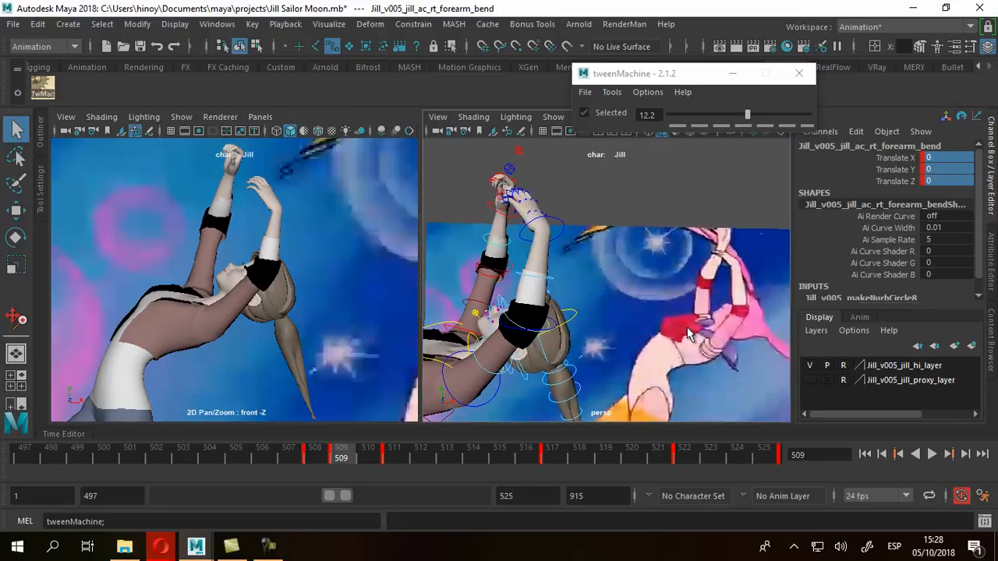
{"action": "left_click", "coordinate": [135, 130]}
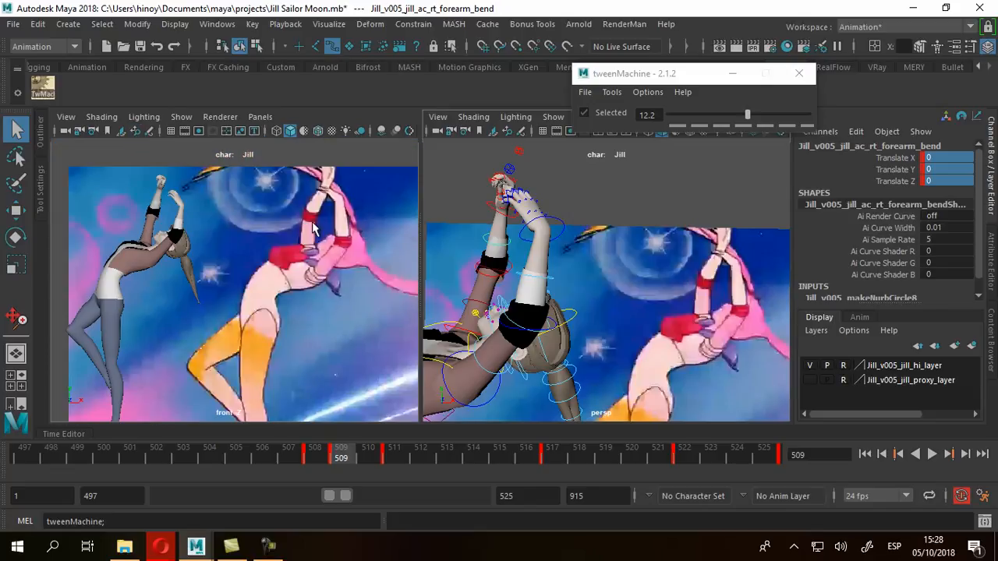
Step: Rotate the right shoulder FK control at frame 509 to bring the right hand closer to the left, as in the reference
{"action": "left_click", "coordinate": [16, 237]}
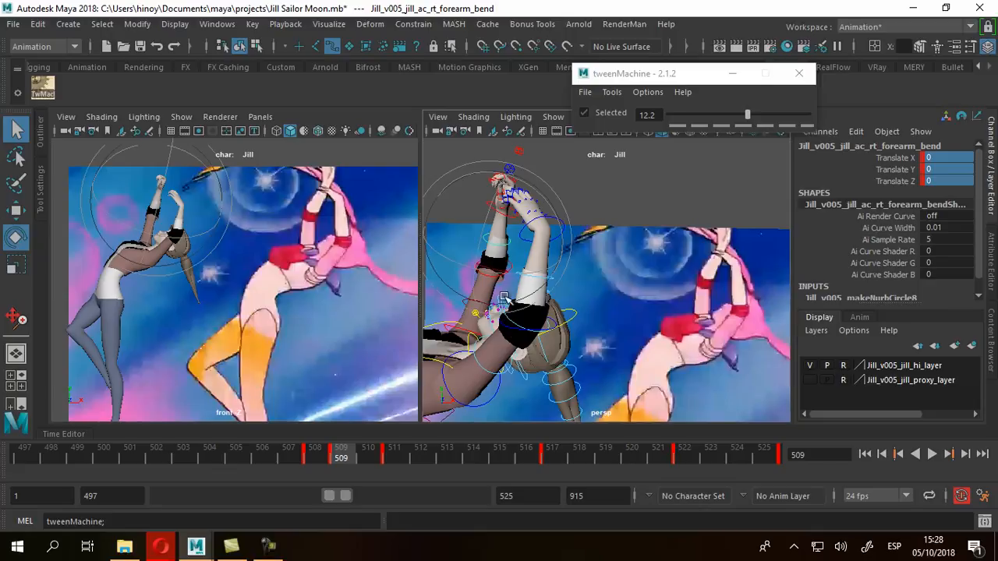
{"action": "left_click_drag", "start_coordinate": [450, 348], "coordinate": [499, 370], "text": "alt"}
{"action": "middle_click_drag", "start_coordinate": [566, 348], "coordinate": [575, 331], "text": "alt"}
{"action": "left_click_drag", "start_coordinate": [568, 331], "coordinate": [615, 304], "text": "alt"}
{"action": "left_click", "coordinate": [567, 356]}
{"action": "left_click_drag", "start_coordinate": [495, 315], "coordinate": [517, 318]}
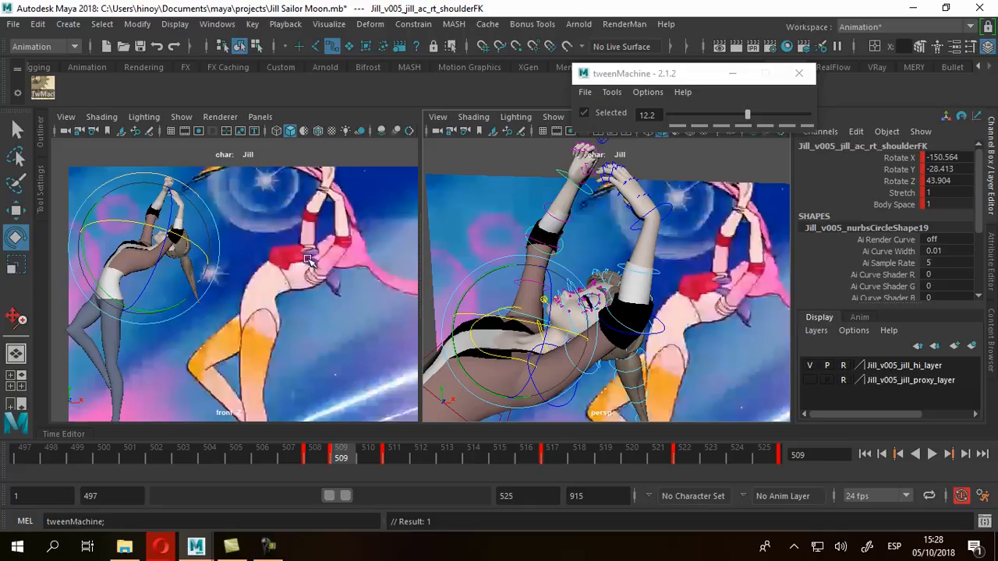
{"action": "middle_click_drag", "start_coordinate": [241, 210], "coordinate": [246, 245], "text": "alt"}
{"action": "right_click_drag", "start_coordinate": [289, 234], "coordinate": [374, 285], "text": "alt"}
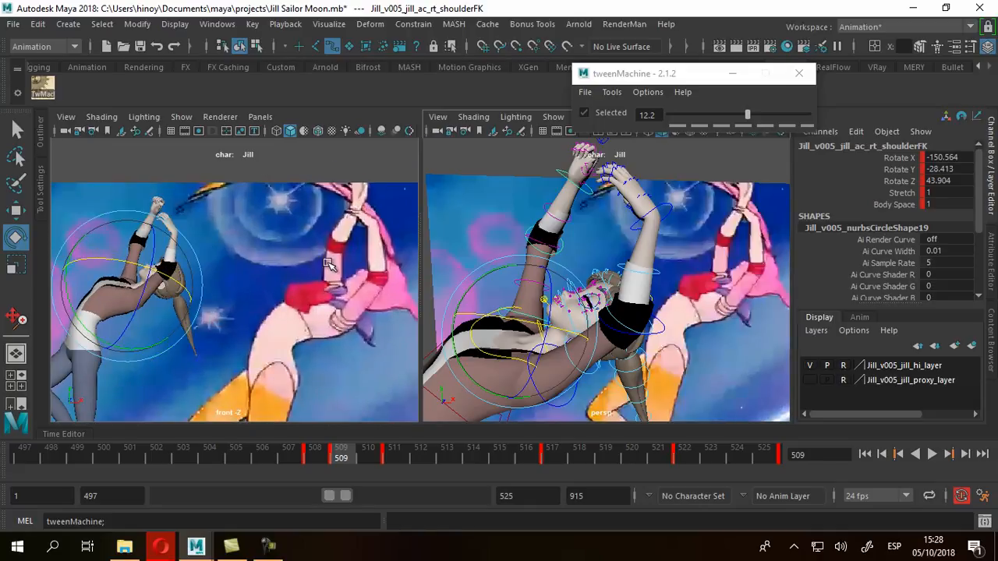
{"action": "right_click_drag", "start_coordinate": [86, 254], "coordinate": [181, 261], "text": "alt"}
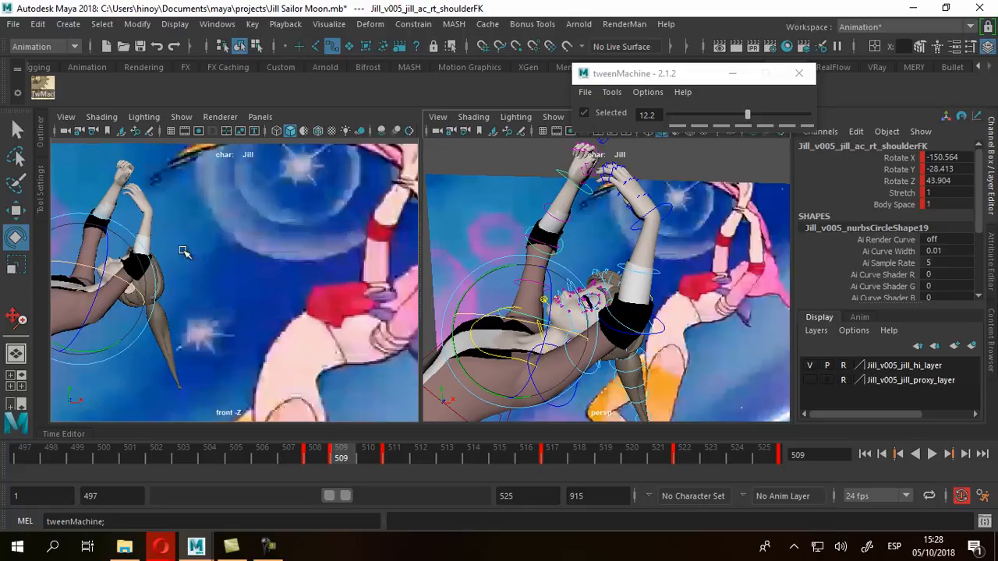
{"action": "middle_click_drag", "start_coordinate": [183, 261], "coordinate": [235, 199], "text": "alt"}
{"action": "left_click_drag", "start_coordinate": [519, 338], "coordinate": [661, 290]}
Step: Rotate the right elbow FK control at frame 509 to about Y -7.3 and Z -50.6
{"action": "left_click", "coordinate": [596, 265]}
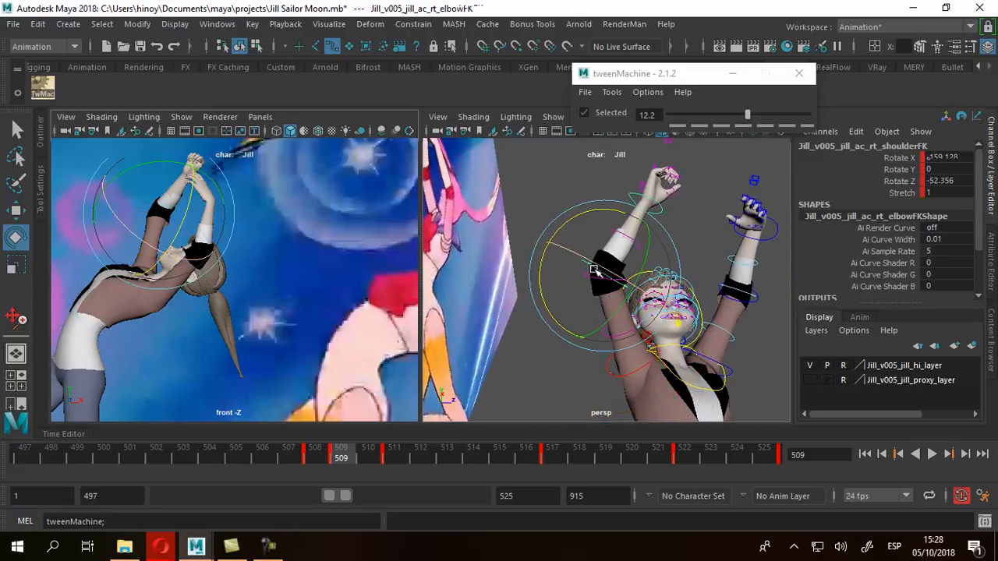
{"action": "left_click_drag", "start_coordinate": [596, 212], "coordinate": [593, 214]}
{"action": "left_click_drag", "start_coordinate": [642, 269], "coordinate": [642, 258]}
{"action": "left_click_drag", "start_coordinate": [580, 295], "coordinate": [526, 296], "text": "alt"}
{"action": "right_click_drag", "start_coordinate": [233, 301], "coordinate": [221, 325], "text": "alt"}
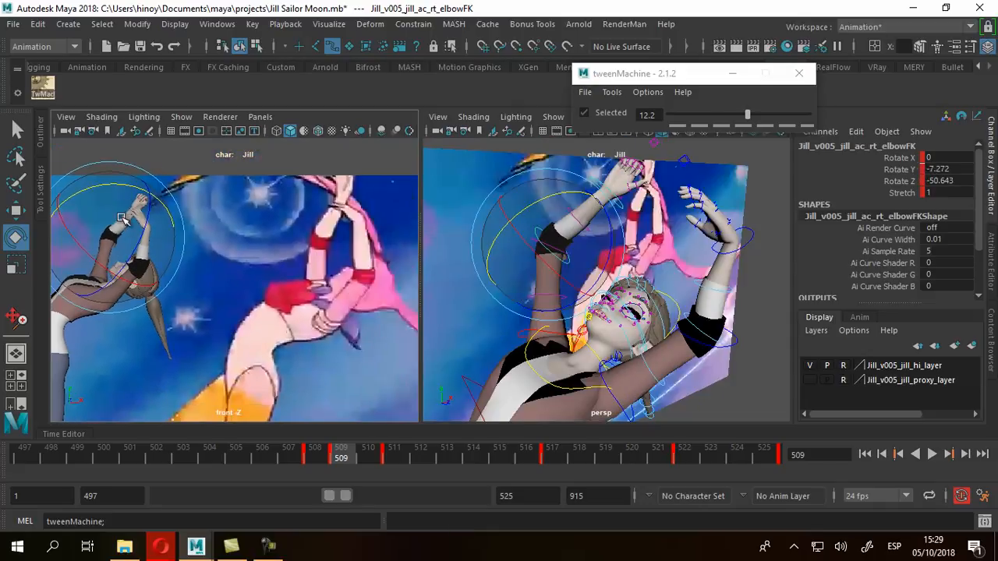
Step: Set Fist and Neutral of the right arm settings control to 0 at frame 509
{"action": "mouse_move", "coordinate": [329, 221]}
{"action": "middle_mouse_down", "text": "alt"}
{"action": "mouse_move", "coordinate": [334, 249]}
{"action": "mouse_move", "coordinate": [341, 229]}
{"action": "middle_mouse_up", "text": "alt"}
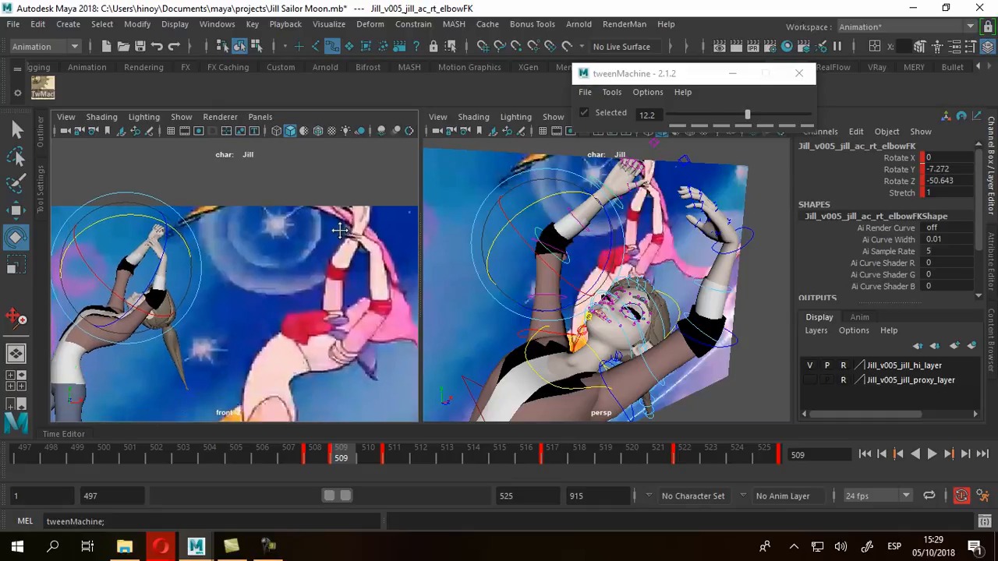
{"action": "right_click_drag", "start_coordinate": [220, 243], "coordinate": [270, 258], "text": "alt"}
{"action": "middle_click_drag", "start_coordinate": [290, 262], "coordinate": [297, 229], "text": "alt"}
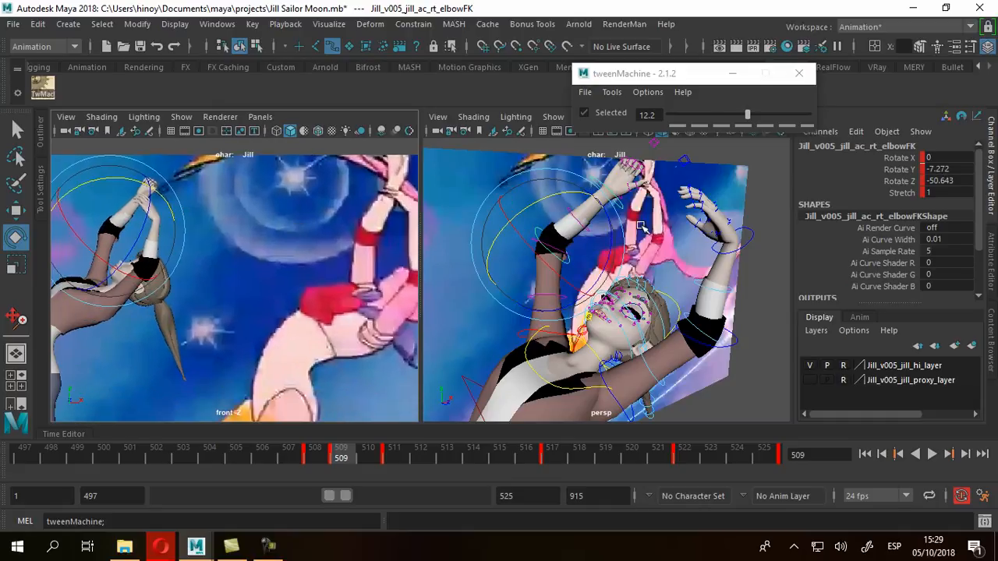
{"action": "middle_click_drag", "start_coordinate": [584, 237], "coordinate": [537, 323], "text": "alt"}
{"action": "right_click_drag", "start_coordinate": [460, 272], "coordinate": [514, 259], "text": "alt"}
{"action": "left_click", "coordinate": [17, 130]}
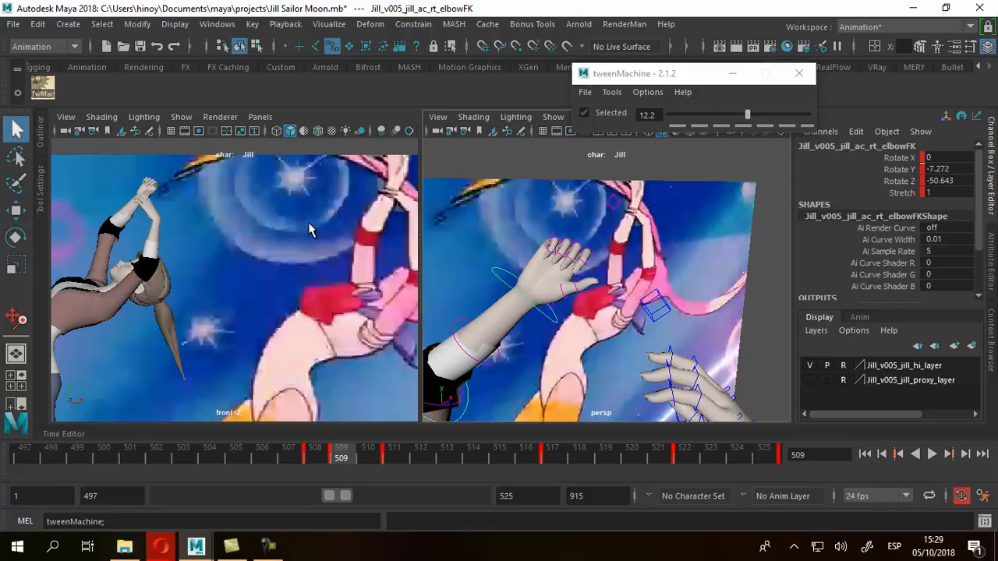
{"action": "right_click_drag", "start_coordinate": [549, 226], "coordinate": [586, 276], "text": "alt"}
{"action": "middle_click_drag", "start_coordinate": [570, 284], "coordinate": [585, 255], "text": "alt"}
{"action": "middle_click_drag", "start_coordinate": [630, 202], "coordinate": [580, 254], "text": "alt"}
{"action": "left_click", "coordinate": [636, 156]}
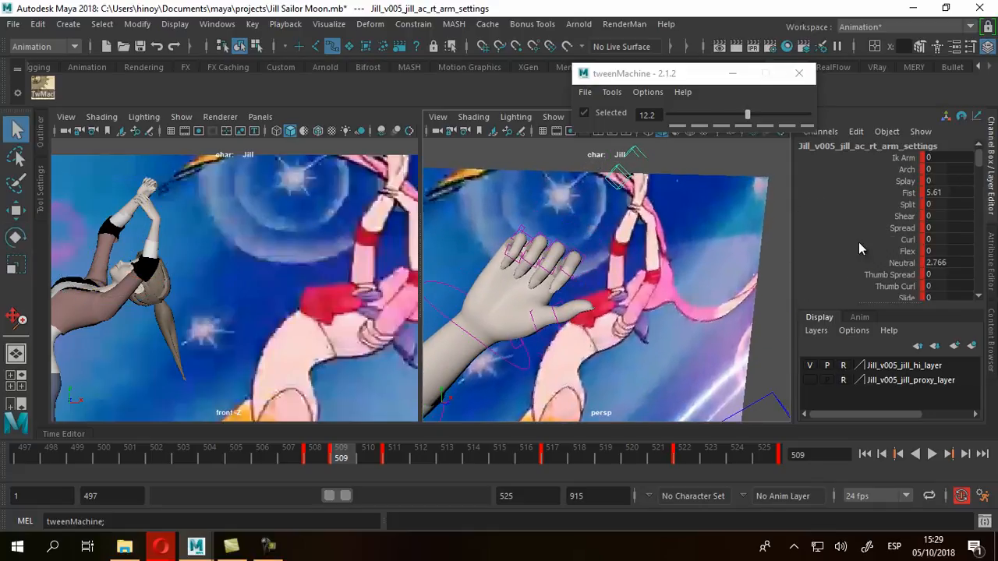
{"action": "double_click", "coordinate": [931, 194]}
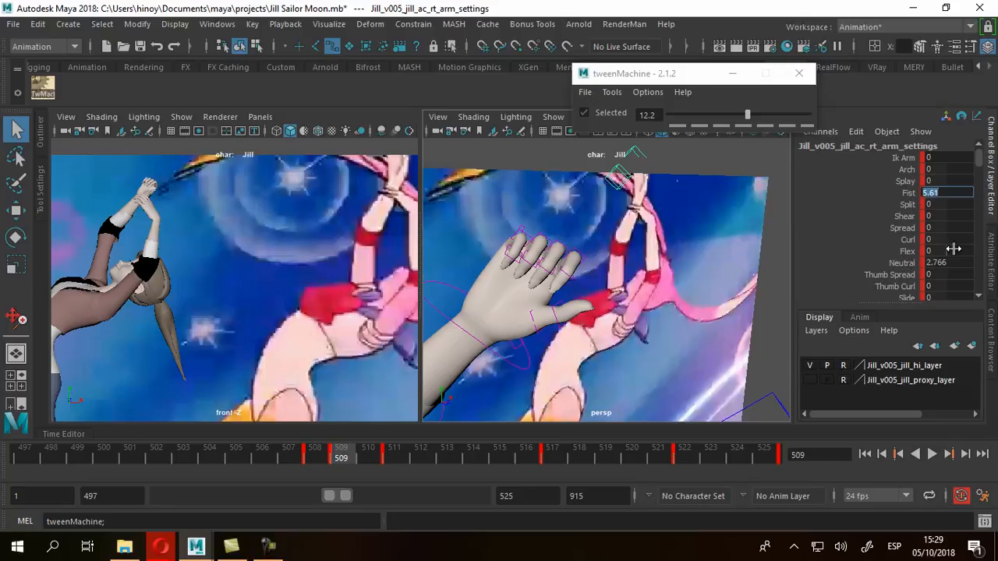
{"action": "key", "text": "Return"}
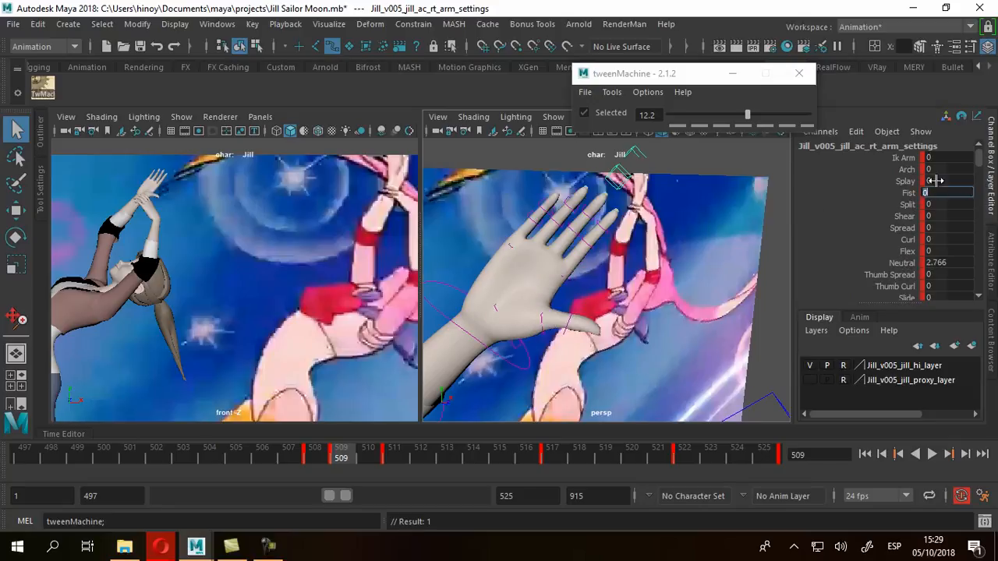
{"action": "double_click", "coordinate": [944, 263]}
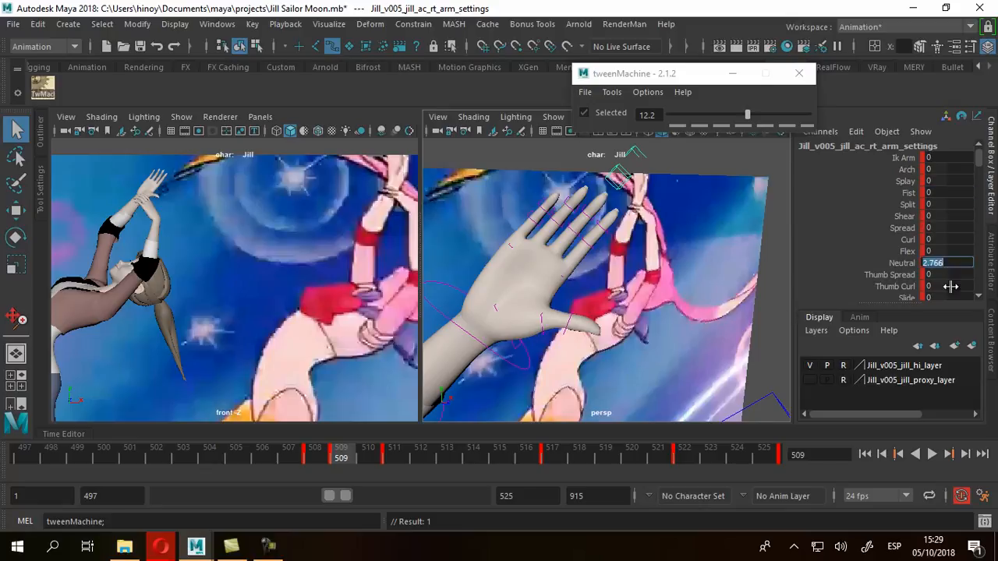
{"action": "type", "text": "0"}
{"action": "key", "text": "Return"}
Step: Lasso-select all finger and thumb controls of the right hand and set their Rotate X, Y and Z to 0
{"action": "mouse_move", "coordinate": [638, 310]}
{"action": "left_mouse_down", "text": "alt"}
{"action": "mouse_move", "coordinate": [555, 296]}
{"action": "mouse_move", "coordinate": [632, 286]}
{"action": "mouse_move", "coordinate": [673, 294]}
{"action": "mouse_move", "coordinate": [665, 309]}
{"action": "mouse_move", "coordinate": [621, 306]}
{"action": "left_mouse_up", "text": "alt"}
{"action": "scroll", "coordinate": [897, 269], "scroll_direction": "down", "scroll_amount": 2}
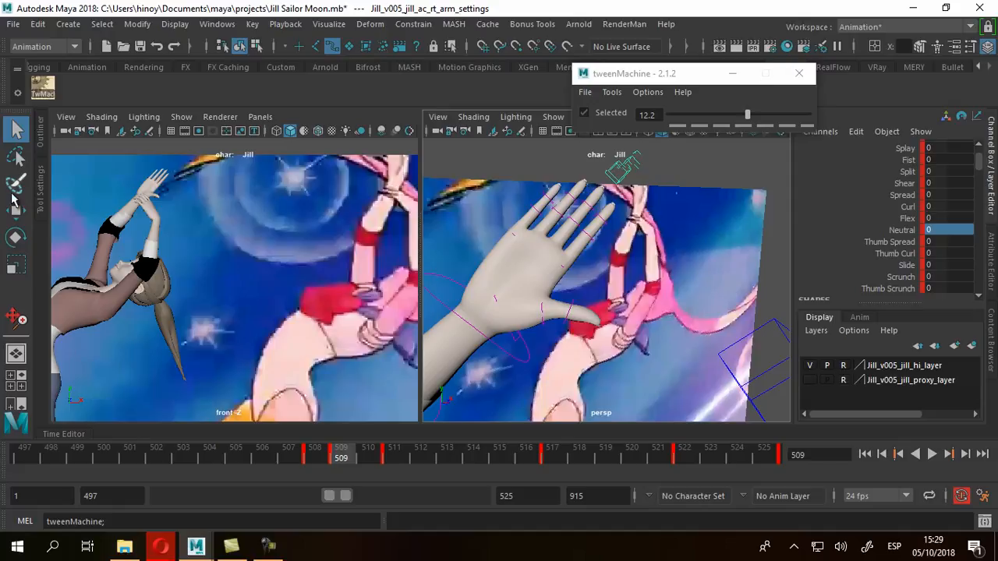
{"action": "left_click", "coordinate": [18, 157]}
{"action": "mouse_move", "coordinate": [528, 178]}
{"action": "left_mouse_down"}
{"action": "mouse_move", "coordinate": [503, 206]}
{"action": "mouse_move", "coordinate": [537, 316]}
{"action": "mouse_move", "coordinate": [599, 354]}
{"action": "mouse_move", "coordinate": [538, 150]}
{"action": "mouse_move", "coordinate": [512, 149]}
{"action": "left_mouse_up"}
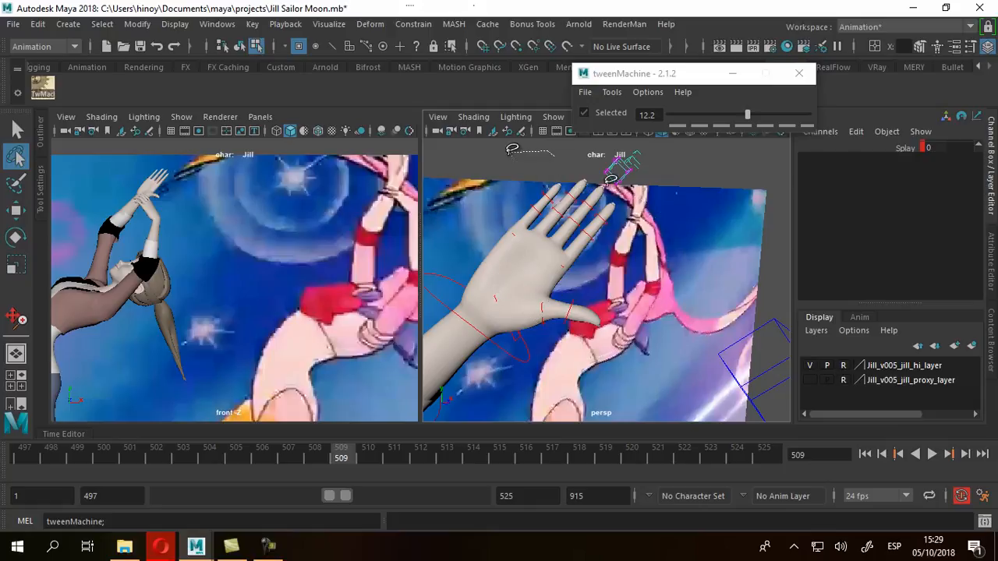
{"action": "mouse_move", "coordinate": [592, 174]}
{"action": "left_mouse_down"}
{"action": "mouse_move", "coordinate": [527, 248]}
{"action": "mouse_move", "coordinate": [551, 192]}
{"action": "mouse_move", "coordinate": [529, 185]}
{"action": "left_mouse_up"}
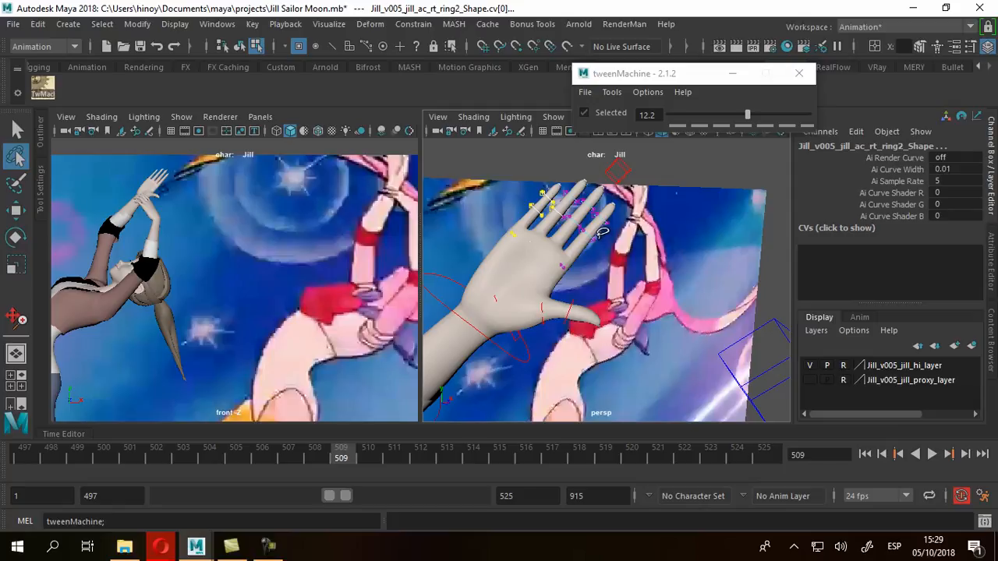
{"action": "key", "text": "F8"}
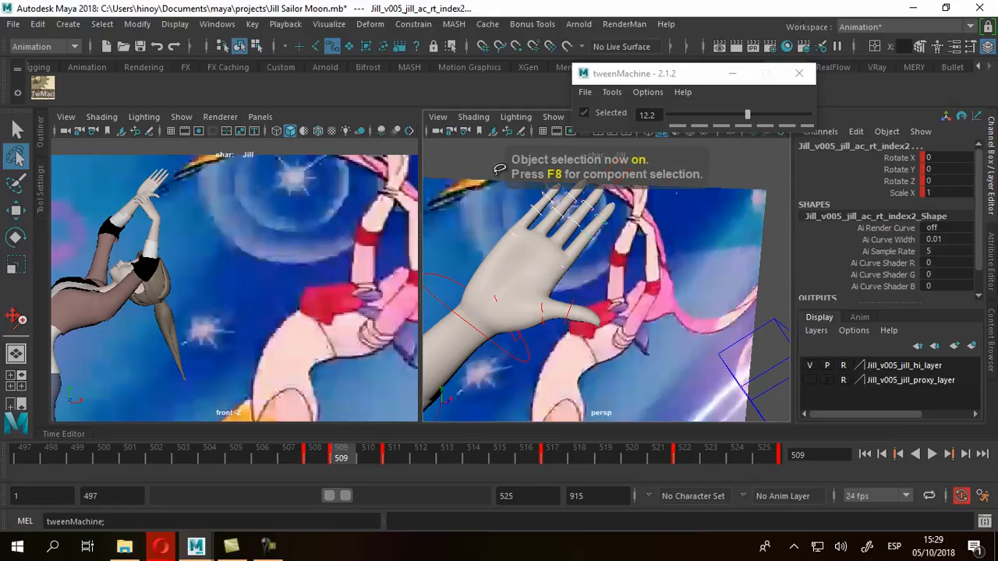
{"action": "left_click", "coordinate": [498, 197]}
{"action": "mouse_move", "coordinate": [493, 166]}
{"action": "left_mouse_down"}
{"action": "mouse_move", "coordinate": [482, 258]}
{"action": "mouse_move", "coordinate": [507, 306]}
{"action": "mouse_move", "coordinate": [565, 343]}
{"action": "mouse_move", "coordinate": [628, 255]}
{"action": "mouse_move", "coordinate": [529, 143]}
{"action": "left_mouse_up"}
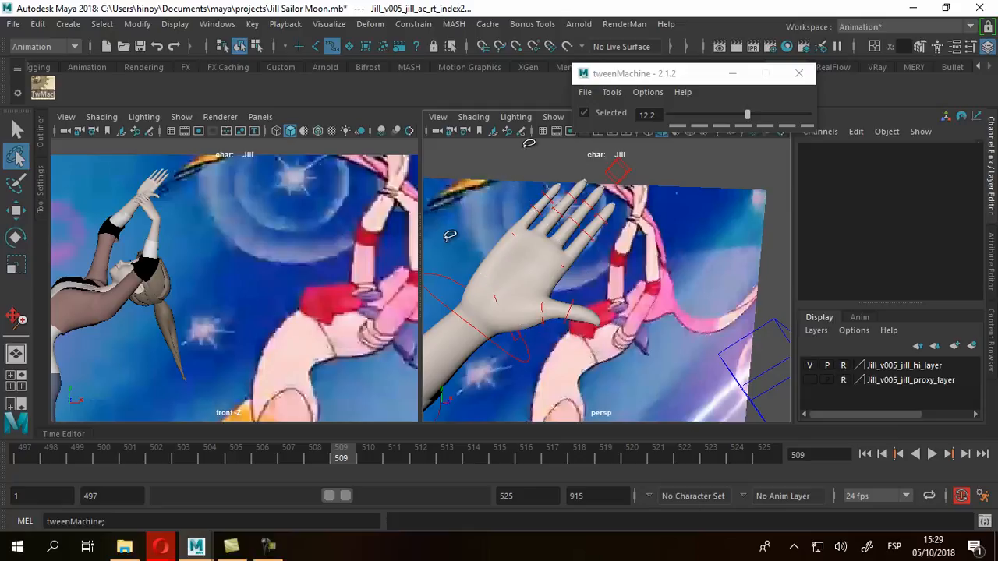
{"action": "left_click_drag", "start_coordinate": [939, 154], "coordinate": [944, 180]}
{"action": "key", "text": "Return"}
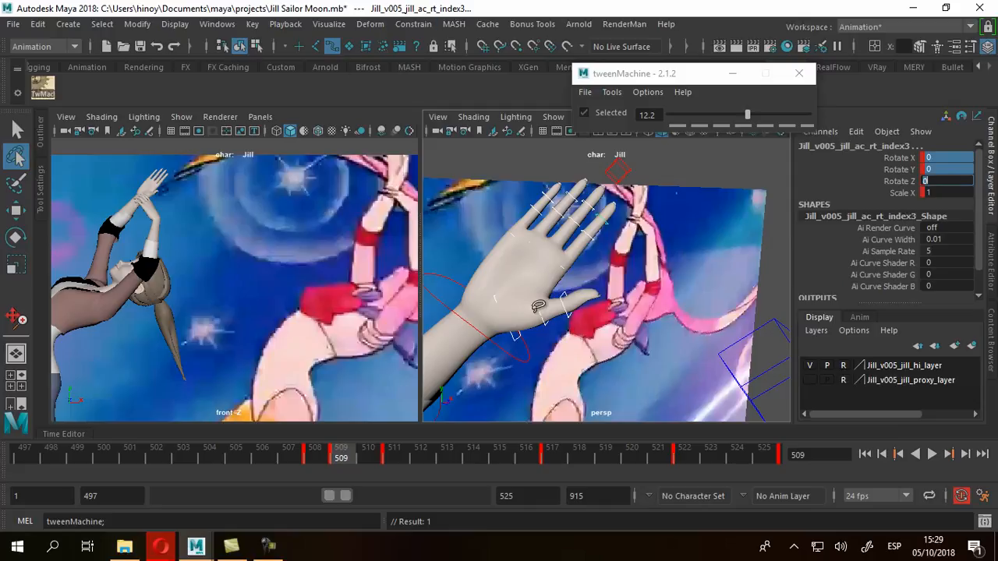
Step: Spread the right hand's fingers at frame 509 by raising Splay of the arm settings control to about 5.9
{"action": "left_click", "coordinate": [16, 129]}
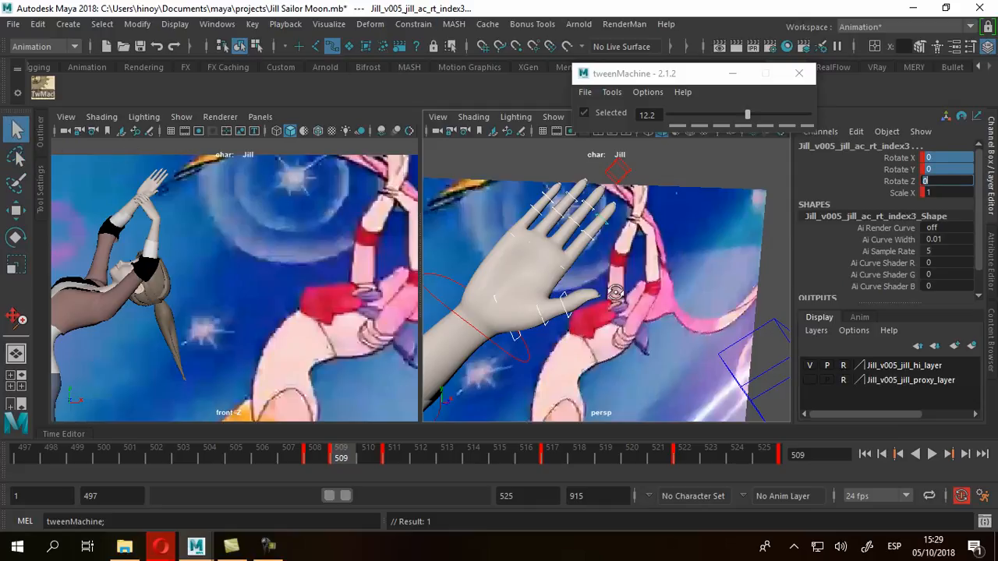
{"action": "left_click_drag", "start_coordinate": [626, 296], "coordinate": [563, 285], "text": "alt"}
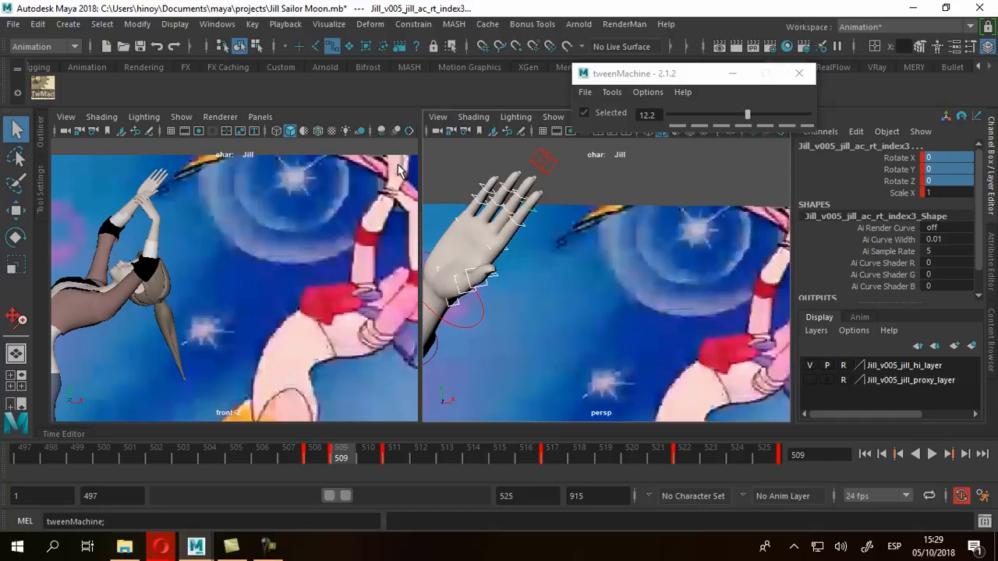
{"action": "right_click_drag", "start_coordinate": [359, 260], "coordinate": [260, 253], "text": "alt"}
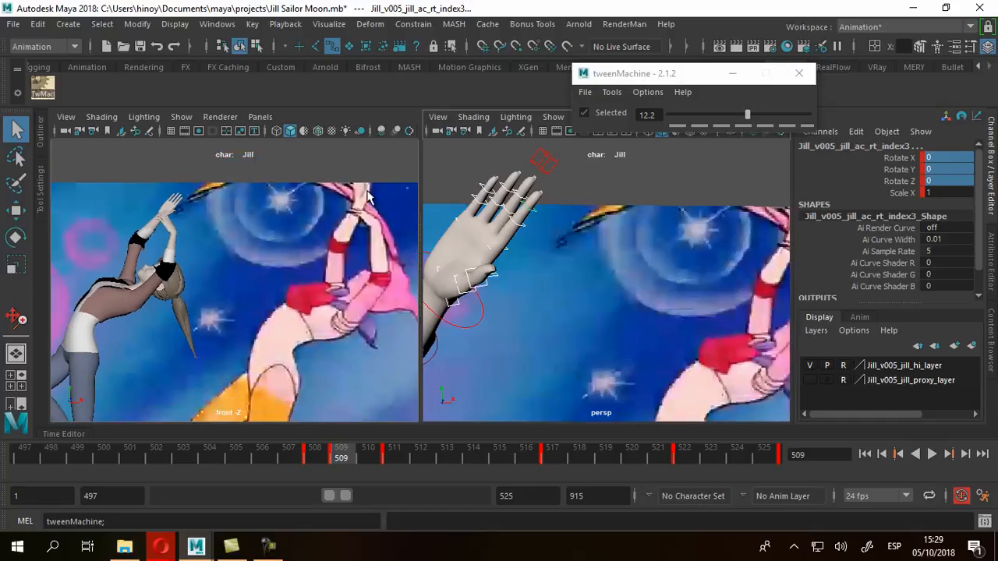
{"action": "mouse_move", "coordinate": [599, 286]}
{"action": "left_mouse_down", "text": "alt"}
{"action": "mouse_move", "coordinate": [569, 278]}
{"action": "mouse_move", "coordinate": [587, 271]}
{"action": "left_mouse_up", "text": "alt"}
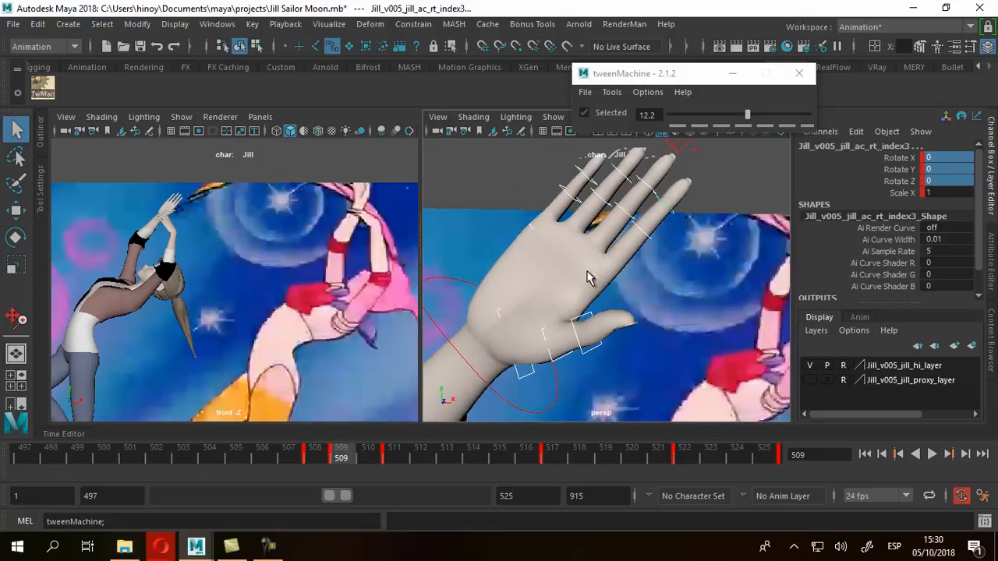
{"action": "left_click", "coordinate": [691, 151]}
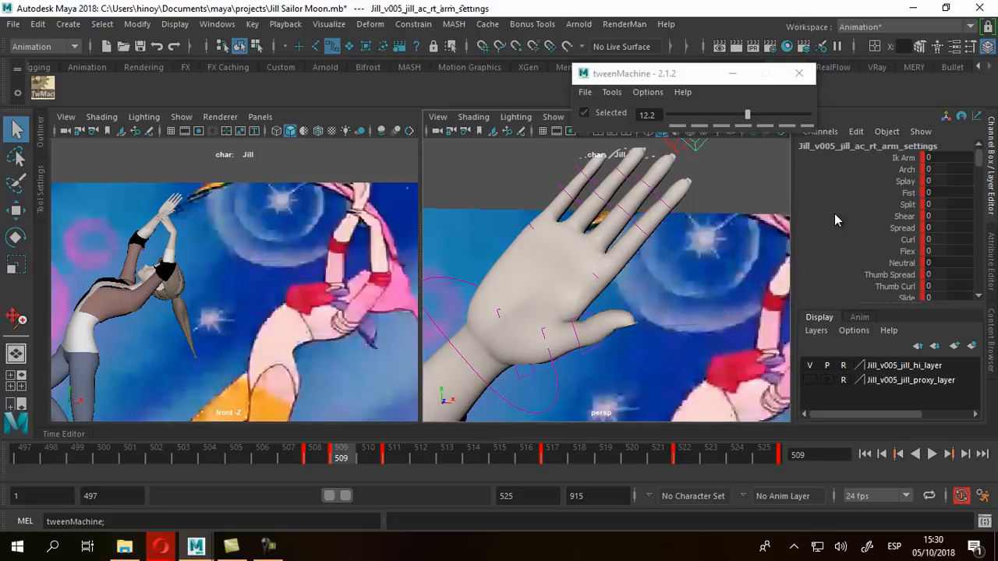
{"action": "left_click", "coordinate": [907, 241]}
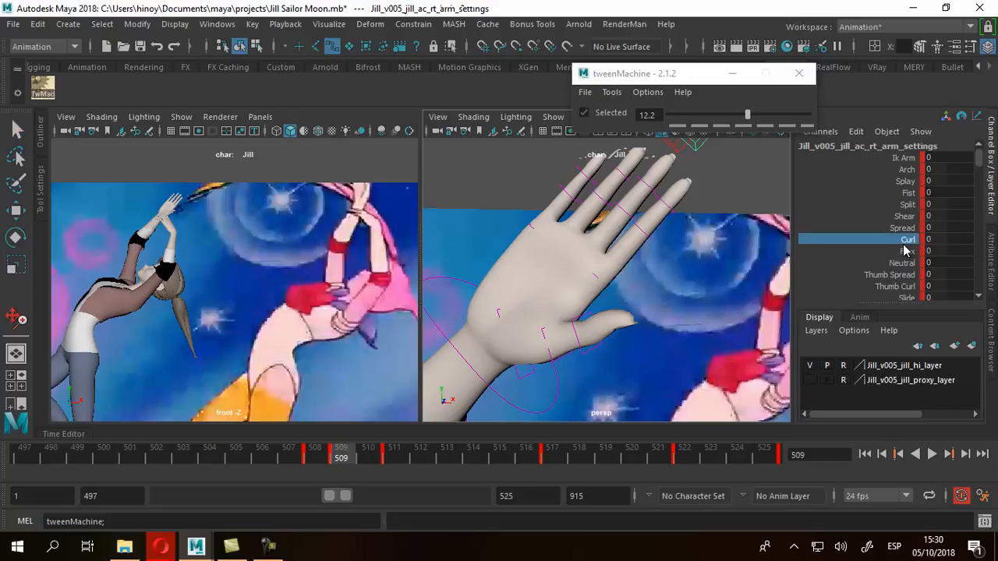
{"action": "left_click", "coordinate": [906, 182]}
{"action": "middle_click_drag", "start_coordinate": [670, 248], "coordinate": [710, 247]}
{"action": "left_click_drag", "start_coordinate": [709, 246], "coordinate": [591, 279], "text": "alt"}
{"action": "middle_click_drag", "start_coordinate": [622, 268], "coordinate": [666, 290]}
{"action": "scroll", "coordinate": [623, 268], "scroll_direction": "up", "scroll_amount": 3}
{"action": "scroll", "coordinate": [693, 252], "scroll_direction": "down", "scroll_amount": 3}
Step: Raise Curl of the right arm settings control to about 1.2 at frame 509
{"action": "left_click", "coordinate": [904, 241]}
{"action": "left_click_drag", "start_coordinate": [665, 293], "coordinate": [607, 260], "text": "alt"}
{"action": "scroll", "coordinate": [612, 281], "scroll_direction": "down", "scroll_amount": 1}
{"action": "scroll", "coordinate": [589, 270], "scroll_direction": "up", "scroll_amount": 3}
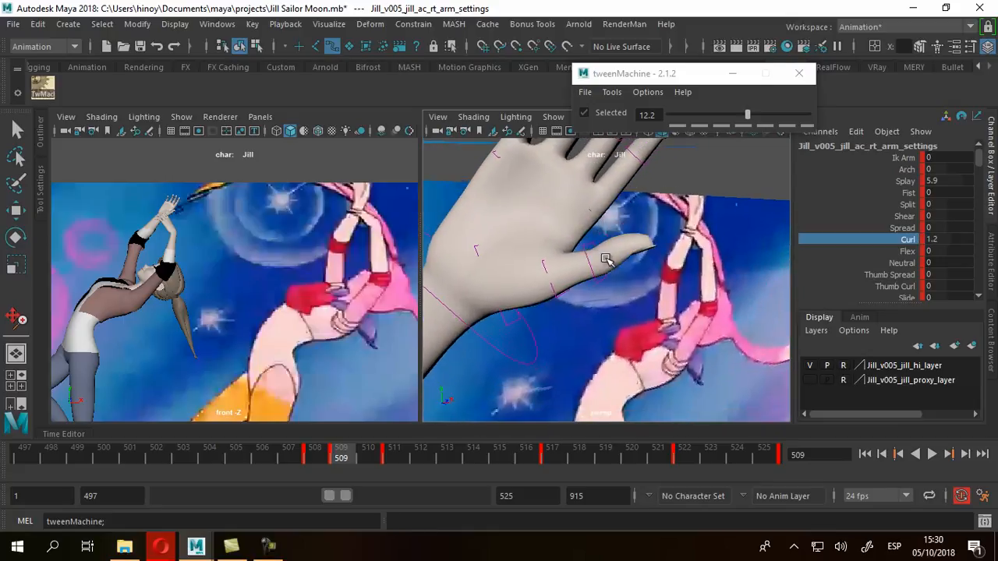
Step: Adjust Thumb Spread of the right arm settings control at frame 509, checking the thumb from several angles
{"action": "left_click", "coordinate": [880, 279]}
{"action": "middle_click_drag", "start_coordinate": [597, 319], "coordinate": [613, 307]}
{"action": "left_click_drag", "start_coordinate": [613, 307], "coordinate": [544, 263], "text": "alt"}
{"action": "mouse_move", "coordinate": [592, 300]}
{"action": "middle_mouse_down"}
{"action": "mouse_move", "coordinate": [580, 294]}
{"action": "mouse_move", "coordinate": [587, 300]}
{"action": "middle_mouse_up"}
{"action": "left_click_drag", "start_coordinate": [586, 300], "coordinate": [630, 301], "text": "alt"}
Step: Rotate the right thumb's tip control, and rotate its middle joint control to about Z -11.7
{"action": "key", "text": "q"}
{"action": "left_click", "coordinate": [610, 260]}
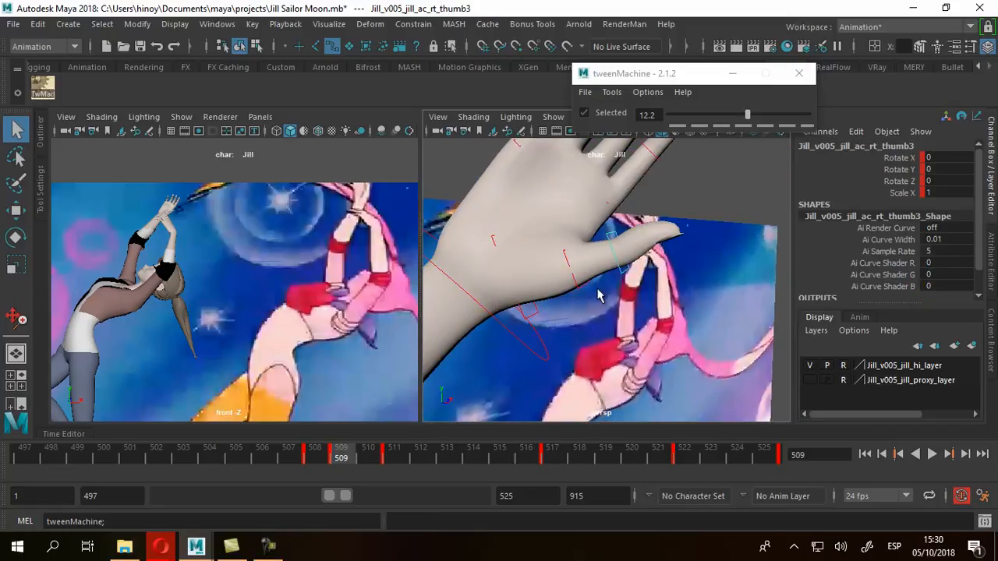
{"action": "key", "text": "e"}
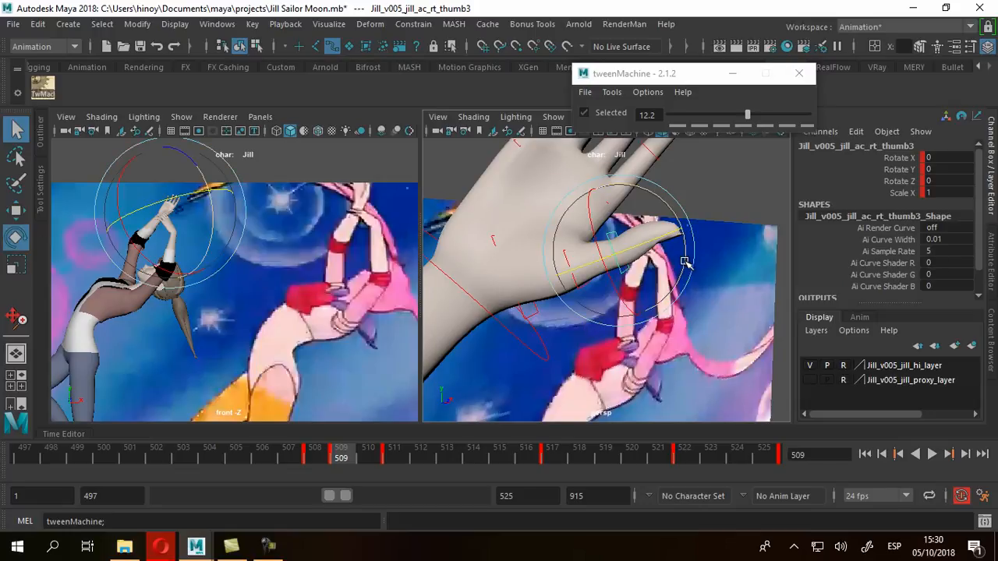
{"action": "left_click_drag", "start_coordinate": [684, 264], "coordinate": [681, 253]}
{"action": "left_click", "coordinate": [509, 229]}
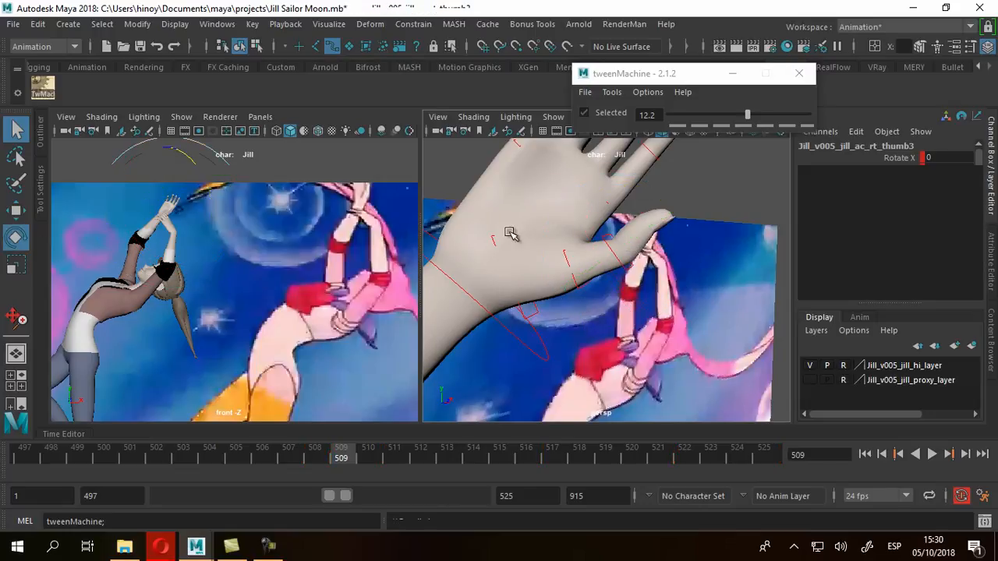
{"action": "left_click", "coordinate": [564, 257]}
{"action": "key", "text": "e"}
{"action": "left_click_drag", "start_coordinate": [641, 272], "coordinate": [639, 262]}
Step: Compare the whole-body pose at frame 509 with the reference in the perspective and front views
{"action": "right_click_drag", "start_coordinate": [639, 264], "coordinate": [439, 297], "text": "alt"}
{"action": "left_click_drag", "start_coordinate": [585, 312], "coordinate": [632, 224], "text": "alt"}
{"action": "right_click_drag", "start_coordinate": [616, 322], "coordinate": [584, 341], "text": "alt"}
{"action": "middle_click_drag", "start_coordinate": [583, 341], "coordinate": [607, 260], "text": "alt"}
{"action": "left_click_drag", "start_coordinate": [630, 302], "coordinate": [613, 312], "text": "alt"}
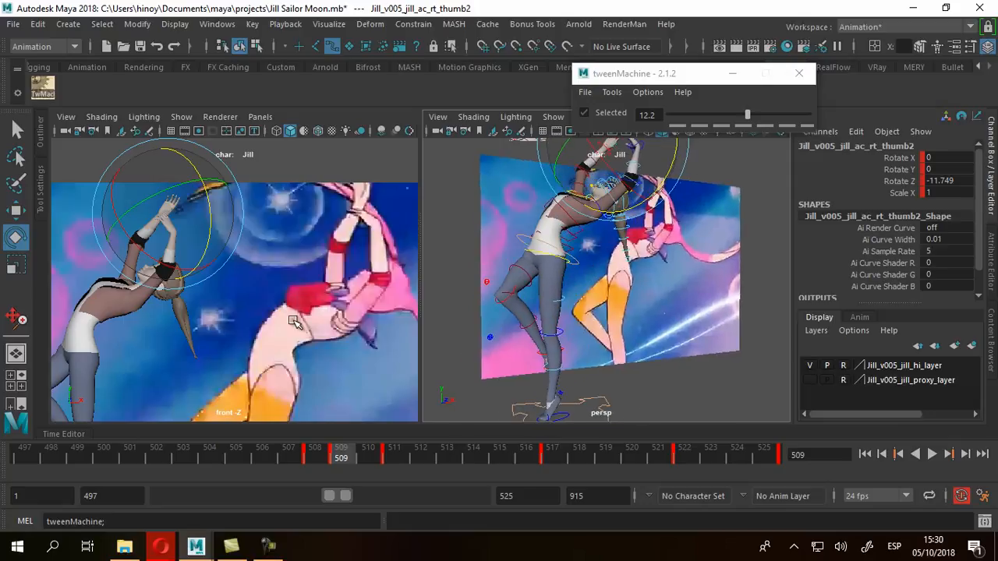
{"action": "right_click_drag", "start_coordinate": [315, 321], "coordinate": [299, 354], "text": "alt"}
{"action": "middle_click_drag", "start_coordinate": [298, 354], "coordinate": [298, 270], "text": "alt"}
{"action": "right_click_drag", "start_coordinate": [297, 294], "coordinate": [267, 295], "text": "alt"}
{"action": "middle_click_drag", "start_coordinate": [289, 275], "coordinate": [291, 285], "text": "alt"}
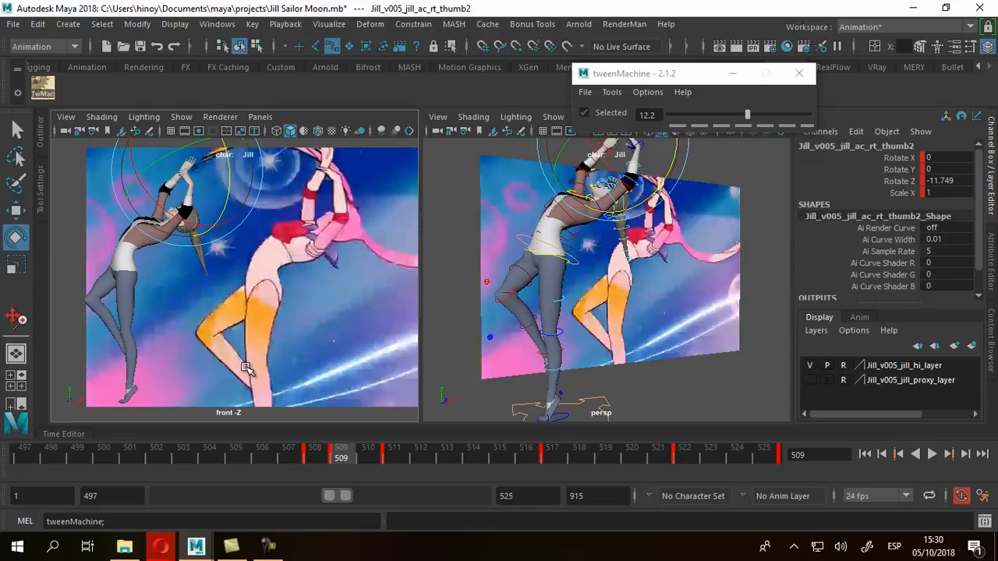
Step: Set Translate X, Y and Z of the right upper leg bend control to 0 at frame 509
{"action": "left_click_drag", "start_coordinate": [636, 320], "coordinate": [515, 270], "text": "alt"}
{"action": "right_click_drag", "start_coordinate": [514, 270], "coordinate": [530, 273], "text": "alt"}
{"action": "middle_click_drag", "start_coordinate": [530, 273], "coordinate": [604, 301], "text": "alt"}
{"action": "right_click_drag", "start_coordinate": [604, 302], "coordinate": [622, 334], "text": "alt"}
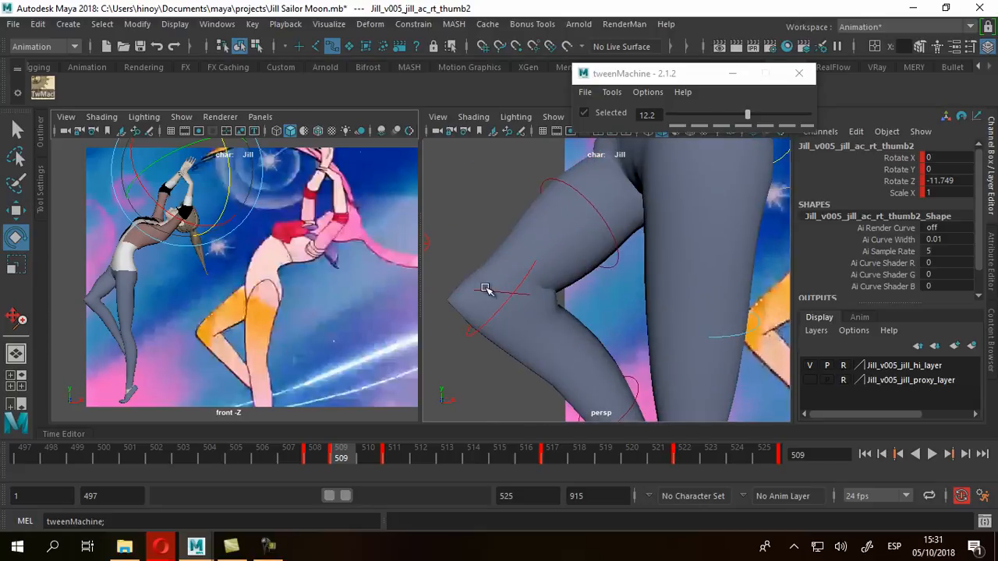
{"action": "mouse_move", "coordinate": [538, 304]}
{"action": "left_mouse_down", "text": "alt"}
{"action": "mouse_move", "coordinate": [572, 278]}
{"action": "mouse_move", "coordinate": [575, 289]}
{"action": "left_mouse_up", "text": "alt"}
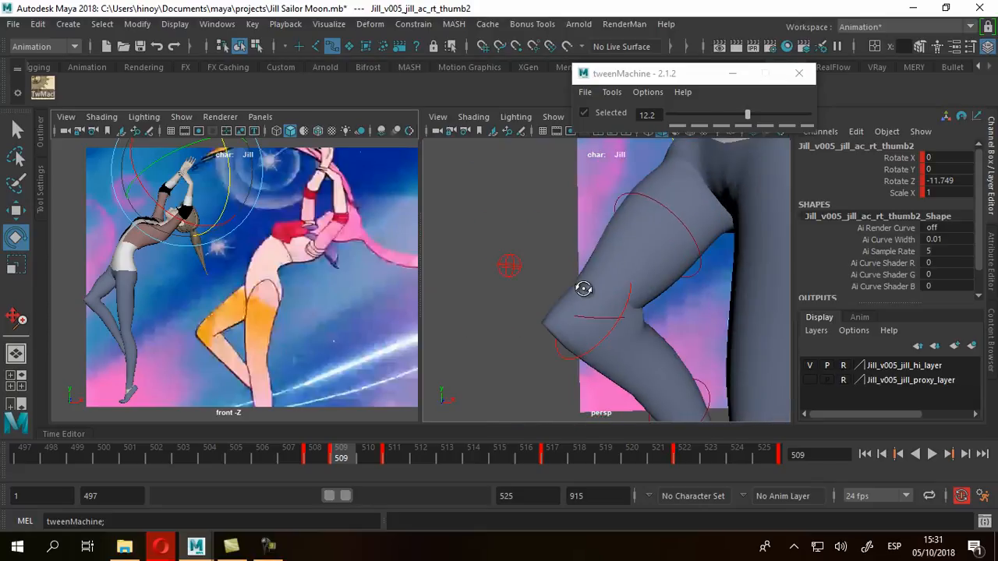
{"action": "left_click", "coordinate": [18, 130]}
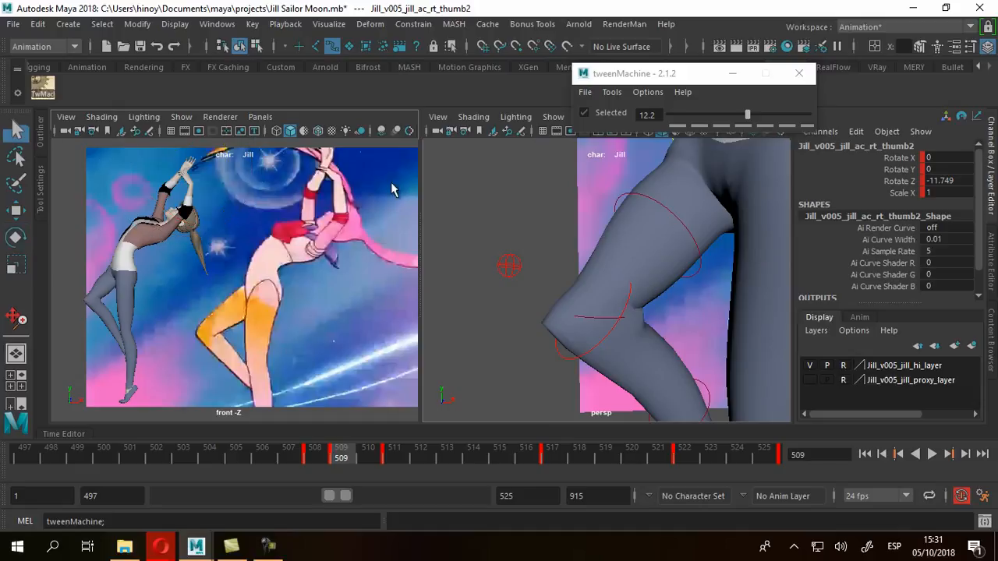
{"action": "left_click", "coordinate": [672, 215]}
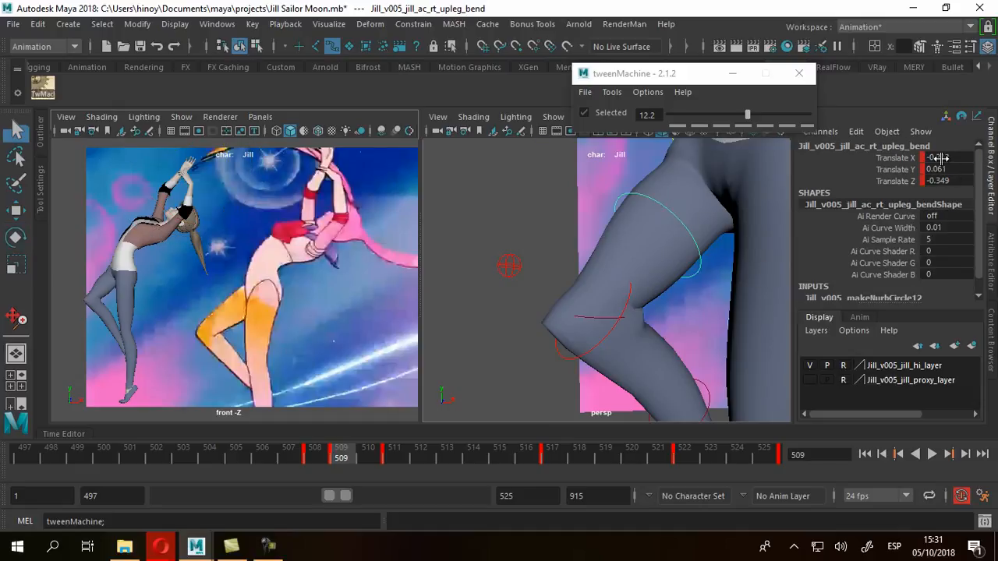
{"action": "left_click_drag", "start_coordinate": [942, 158], "coordinate": [948, 182]}
{"action": "type", "text": "0"}
{"action": "key", "text": "Return"}
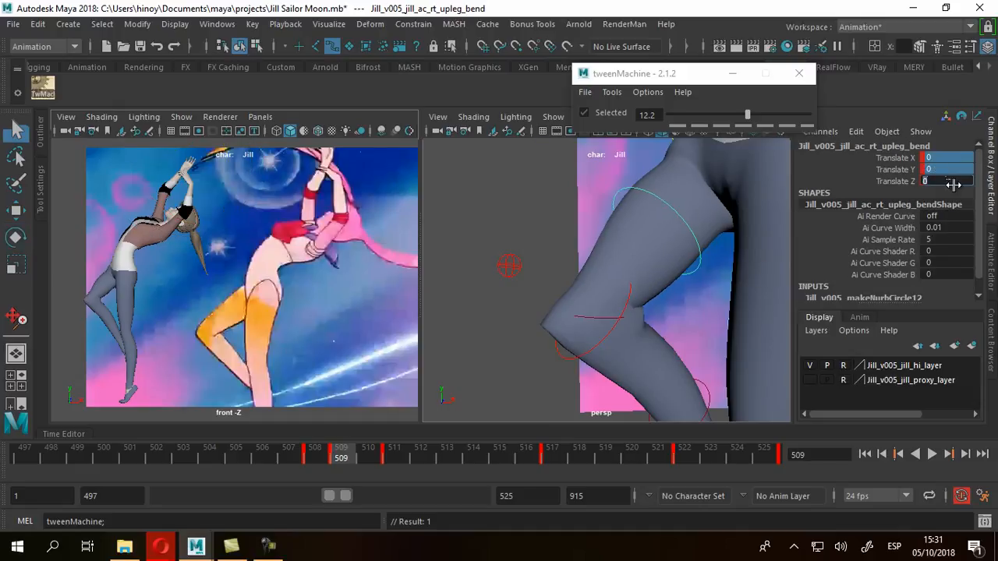
Step: Check the right knee bend control and set Translate X, Y and Z of the right knee IK control to 0
{"action": "right_click_drag", "start_coordinate": [570, 314], "coordinate": [527, 301], "text": "alt"}
{"action": "left_click_drag", "start_coordinate": [527, 300], "coordinate": [586, 289], "text": "alt"}
{"action": "right_click_drag", "start_coordinate": [585, 289], "coordinate": [635, 319], "text": "alt"}
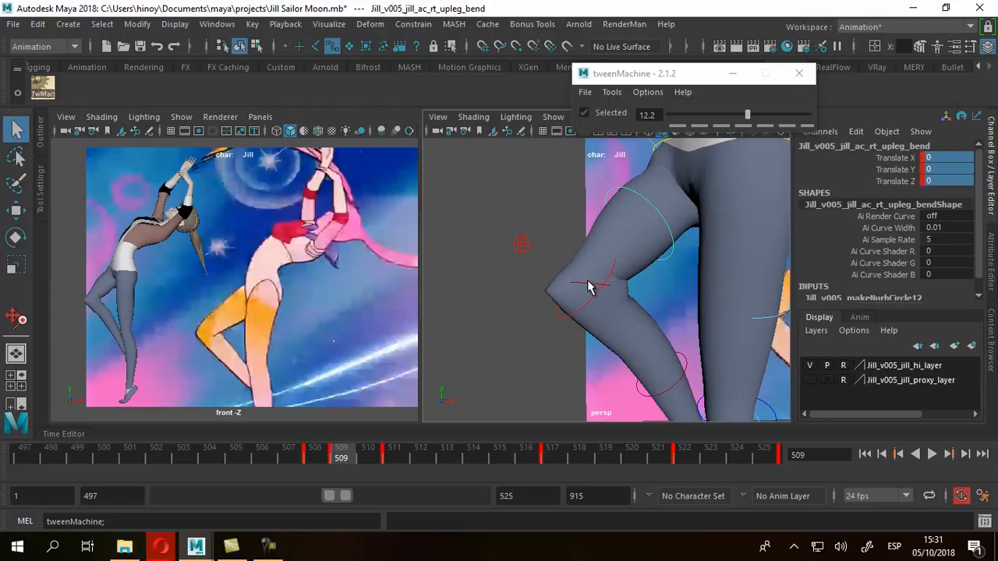
{"action": "left_click", "coordinate": [589, 287]}
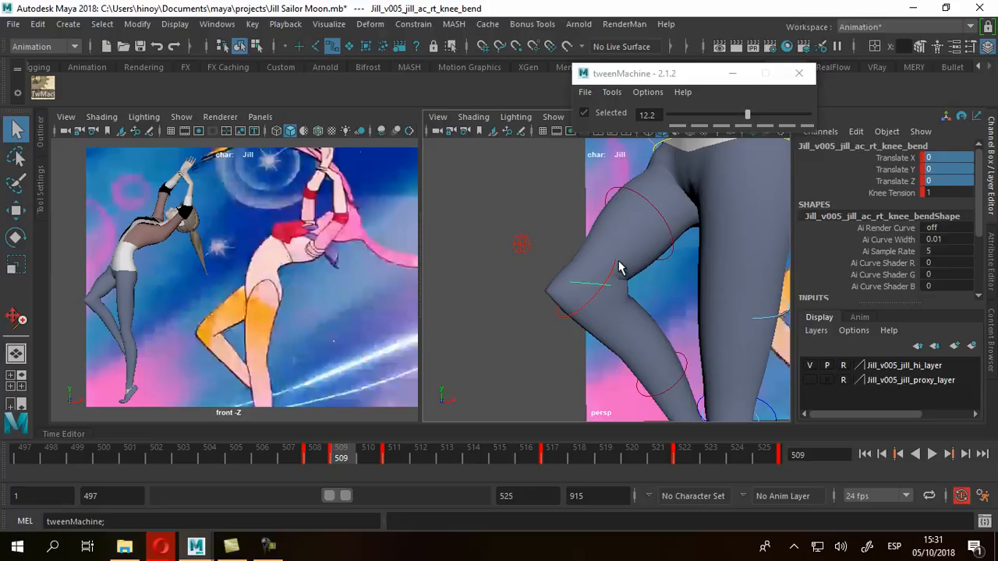
{"action": "left_click", "coordinate": [594, 299]}
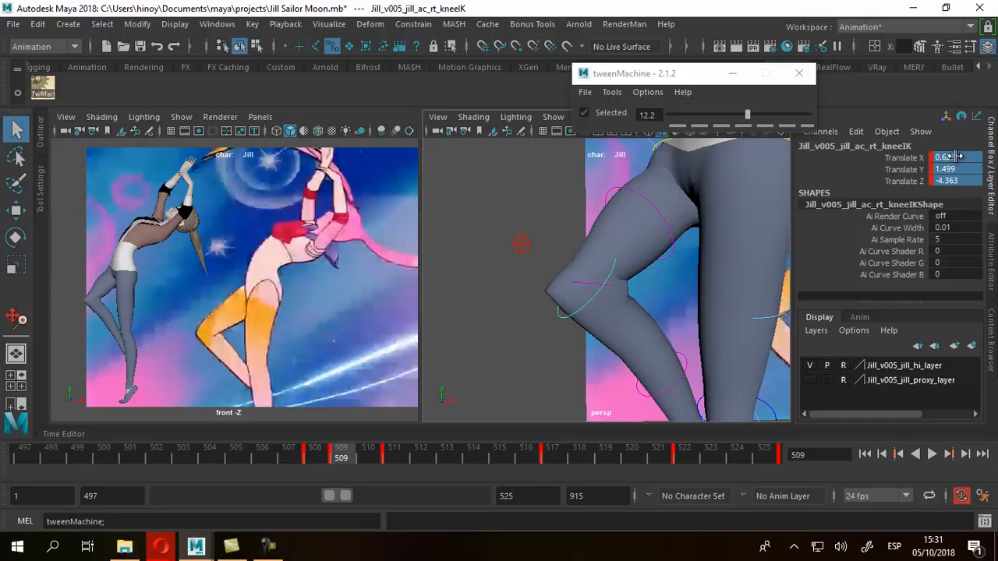
{"action": "left_click", "coordinate": [969, 176]}
{"action": "type", "text": "0"}
{"action": "key", "text": "Return"}
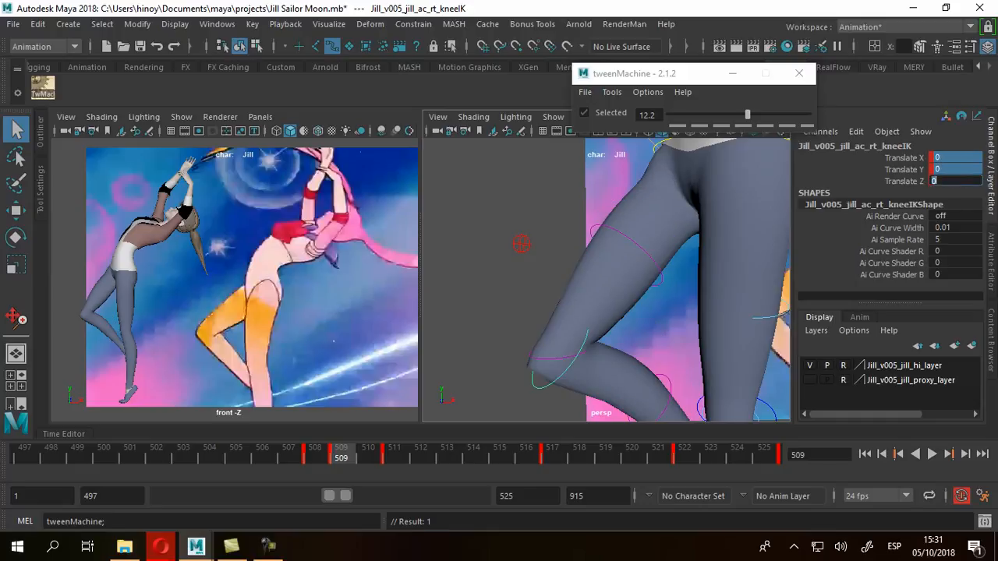
Step: Raise the right foot IK control at frame 509 to about Translate Y 20.15
{"action": "scroll", "coordinate": [615, 340], "scroll_direction": "down", "scroll_amount": 5}
{"action": "middle_click_drag", "start_coordinate": [615, 340], "coordinate": [608, 301], "text": "alt"}
{"action": "left_click", "coordinate": [15, 214]}
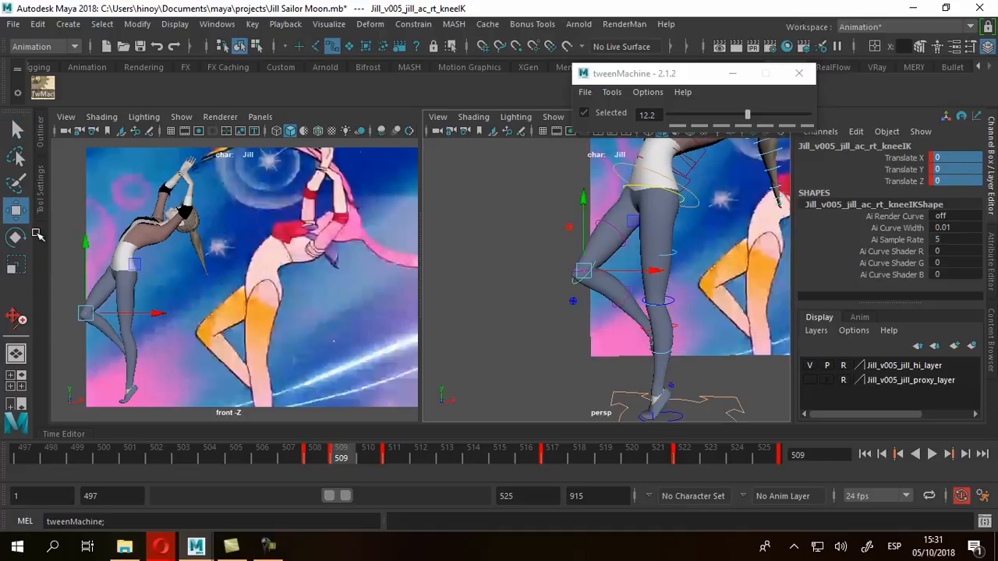
{"action": "left_click_drag", "start_coordinate": [670, 361], "coordinate": [596, 363], "text": "alt"}
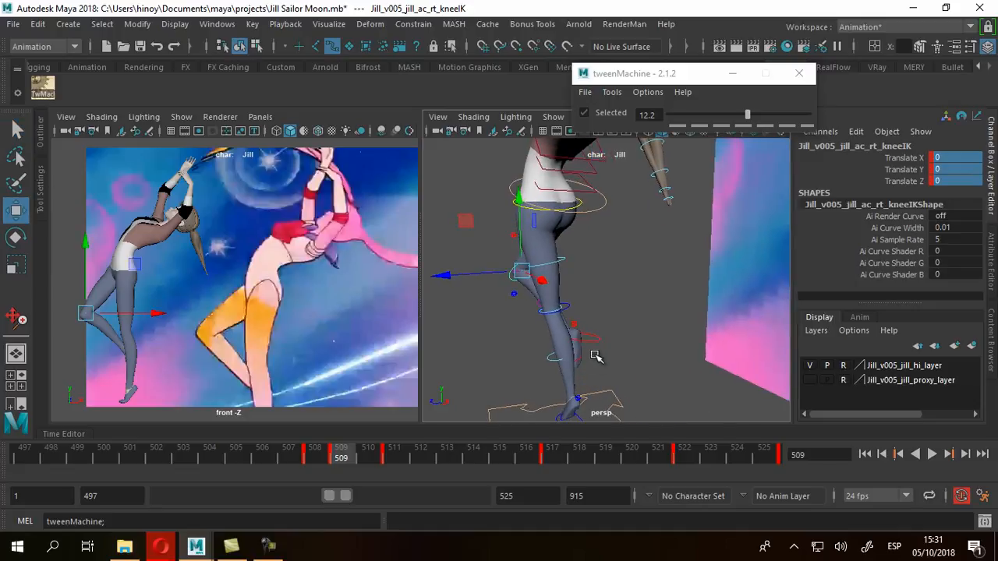
{"action": "left_click", "coordinate": [586, 338]}
{"action": "left_click_drag", "start_coordinate": [691, 383], "coordinate": [665, 331], "text": "alt"}
{"action": "left_click", "coordinate": [666, 244]}
{"action": "left_click_drag", "start_coordinate": [666, 246], "coordinate": [668, 232]}
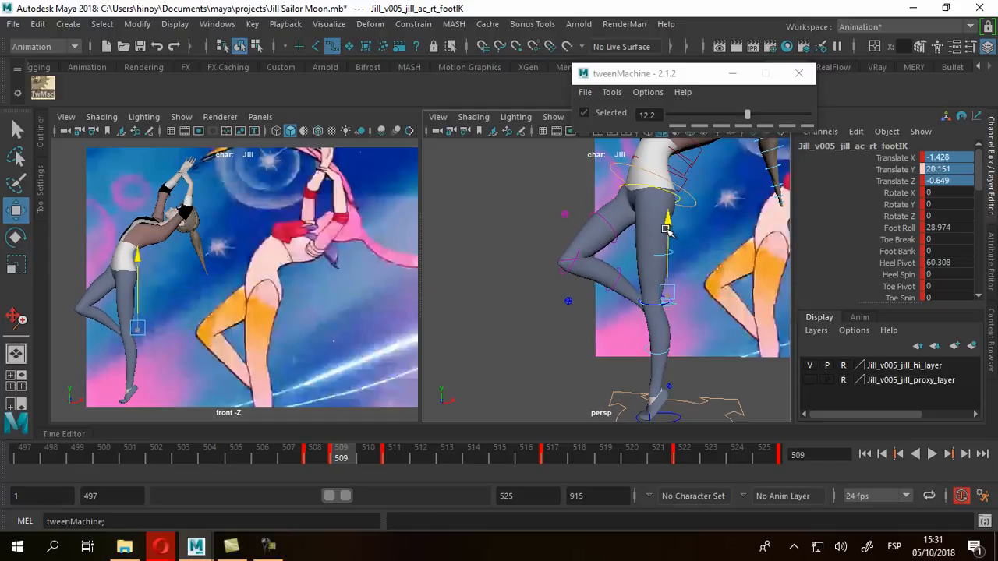
Step: Move the right leg pole control at frame 509 to about Translate X -1.09, Y -7.63 and Z 4.62
{"action": "left_click", "coordinate": [565, 215]}
{"action": "left_click_drag", "start_coordinate": [571, 268], "coordinate": [563, 303], "text": "alt"}
{"action": "left_click_drag", "start_coordinate": [599, 213], "coordinate": [568, 274]}
{"action": "left_click_drag", "start_coordinate": [569, 275], "coordinate": [678, 358], "text": "alt"}
{"action": "left_click_drag", "start_coordinate": [670, 316], "coordinate": [632, 307]}
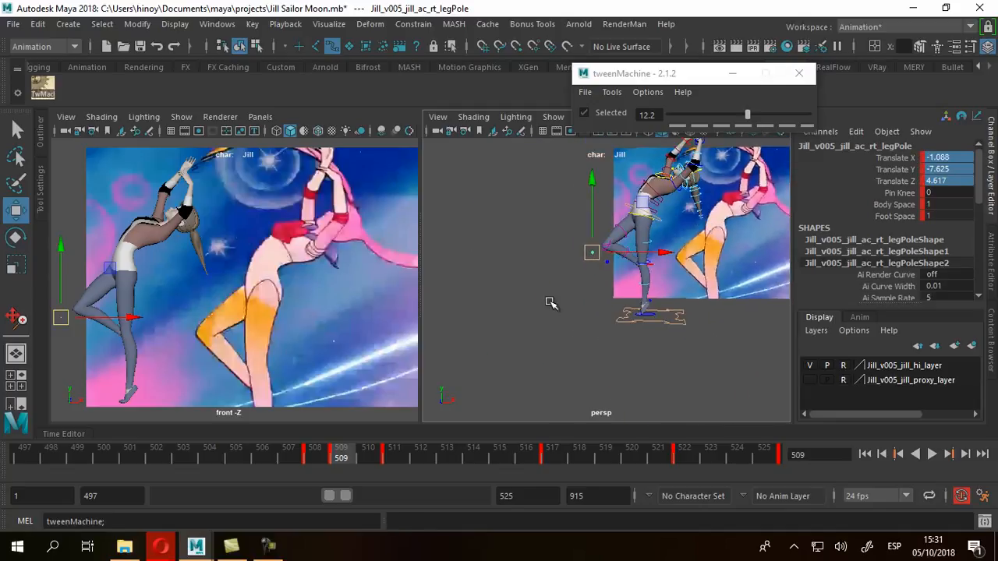
Step: Flip repeatedly between the poses at frames 508, 509 and 511 to compare them with the reference, ending at frame 509
{"action": "middle_click_drag", "start_coordinate": [323, 297], "coordinate": [362, 292], "text": "alt"}
{"action": "right_click_drag", "start_coordinate": [362, 292], "coordinate": [278, 281], "text": "alt"}
{"action": "middle_click_drag", "start_coordinate": [294, 271], "coordinate": [286, 280], "text": "alt"}
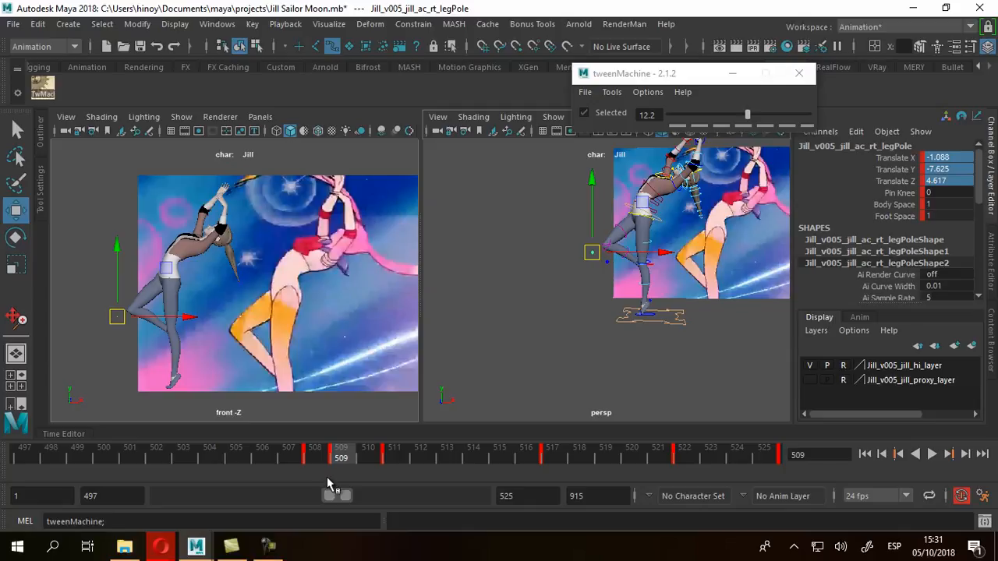
{"action": "key", "text": "alt+comma"}
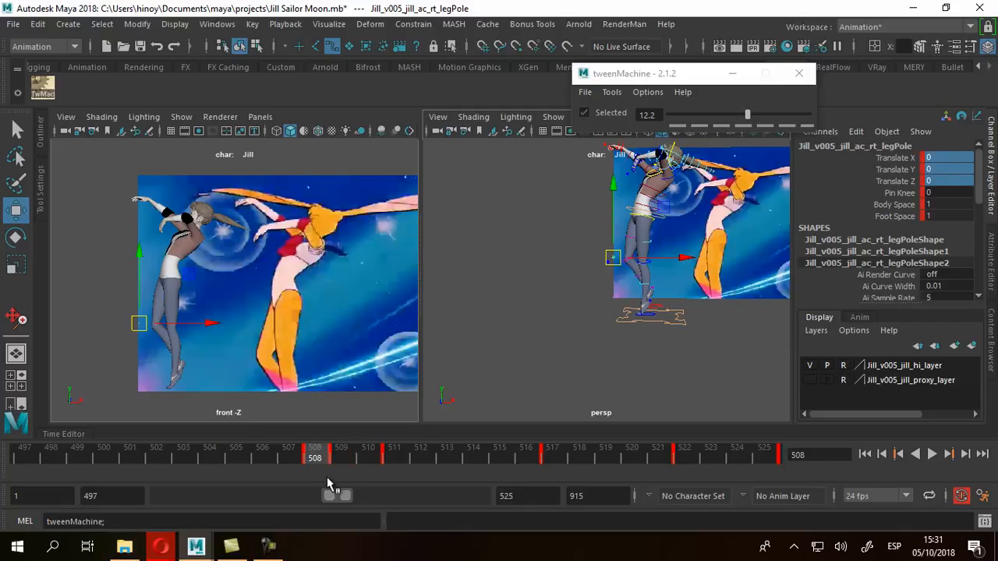
{"action": "key", "text": "alt+period"}
{"action": "key", "text": "period"}
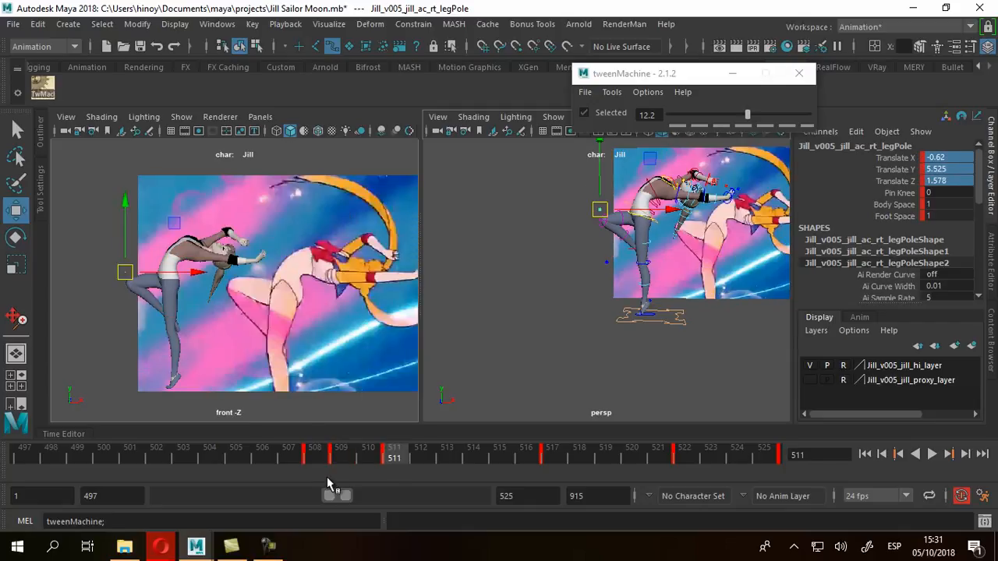
{"action": "key", "text": "comma"}
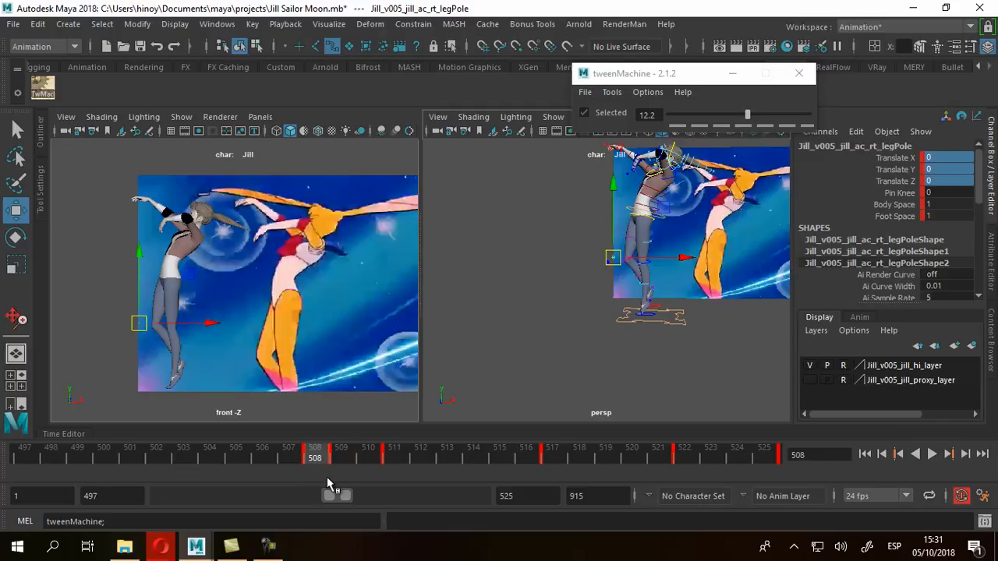
{"action": "key", "text": "period"}
{"action": "key", "text": "comma"}
{"action": "key", "text": "alt+comma"}
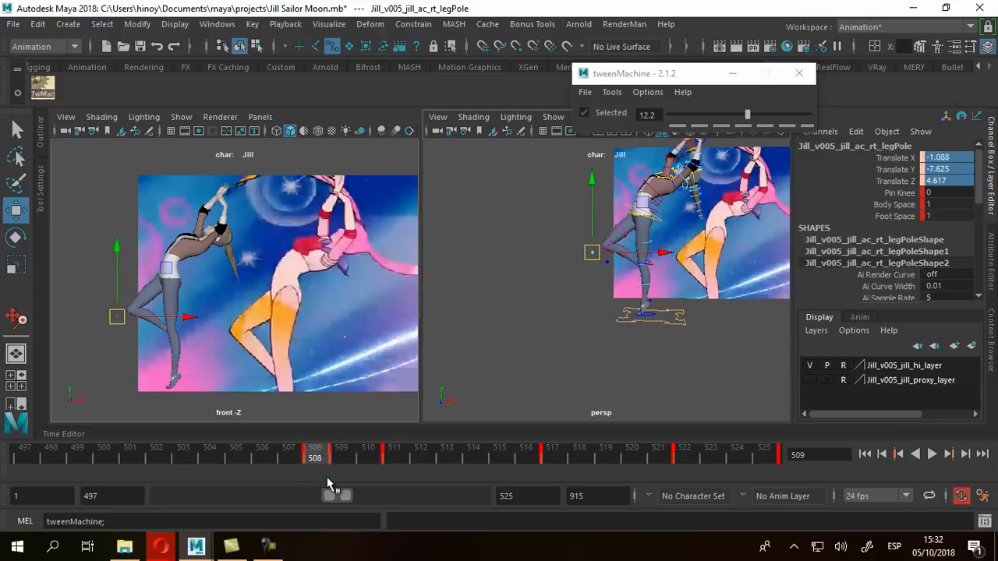
{"action": "key", "text": "period"}
{"action": "key", "text": "period"}
{"action": "key", "text": "comma"}
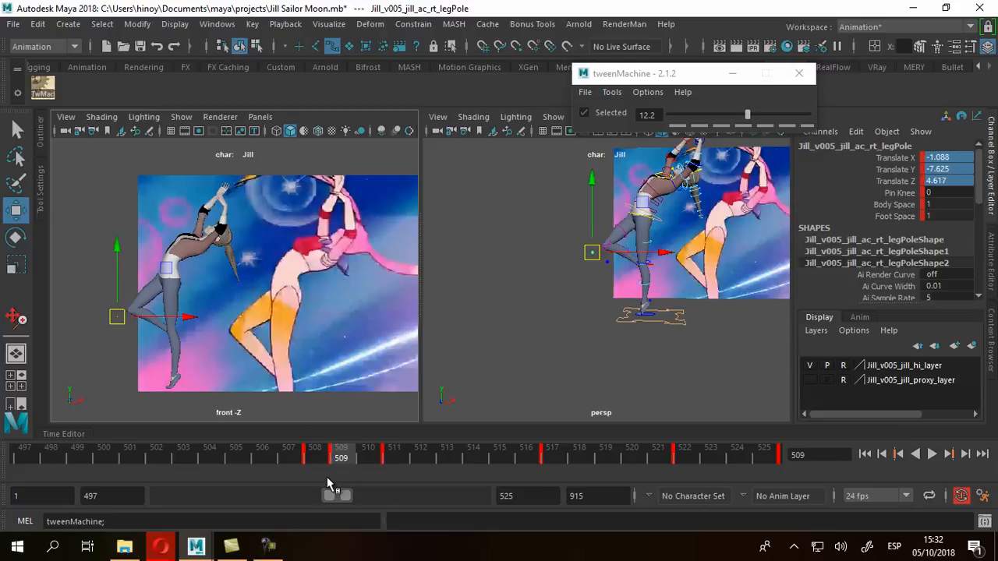
{"action": "key", "text": "alt+comma"}
{"action": "key", "text": "period"}
{"action": "key", "text": "period"}
{"action": "key", "text": "comma"}
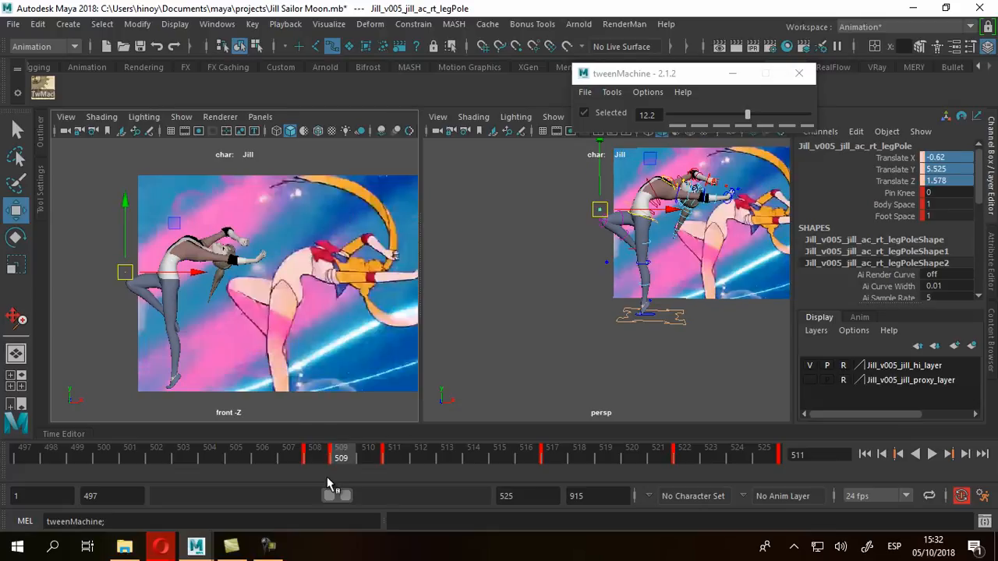
{"action": "key", "text": "comma"}
{"action": "key", "text": "alt+period"}
{"action": "key", "text": "period"}
{"action": "key", "text": "comma"}
{"action": "key", "text": "period"}
{"action": "key", "text": "period"}
{"action": "key", "text": "comma"}
{"action": "key", "text": "comma"}
{"action": "key", "text": "period"}
{"action": "key", "text": "period"}
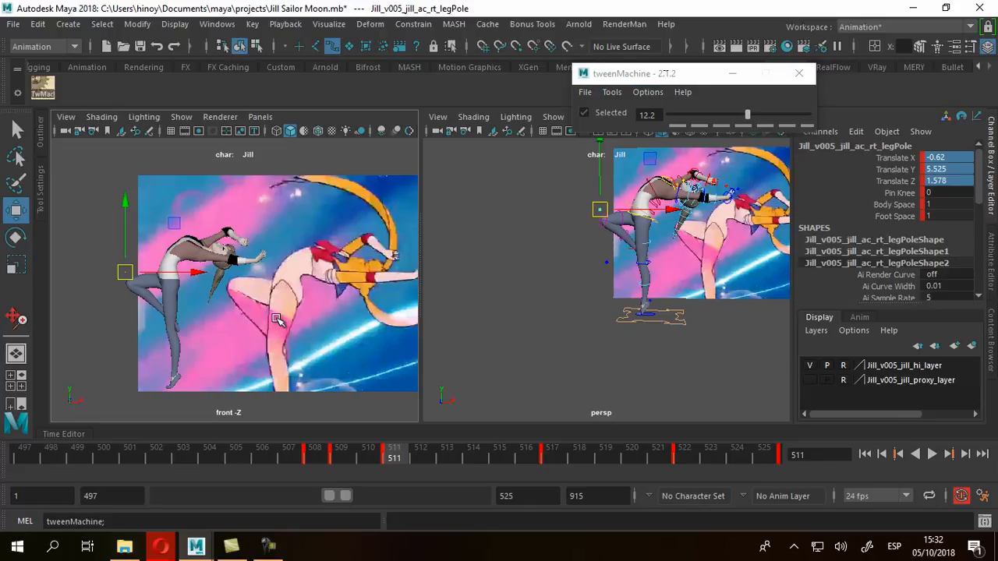
{"action": "left_click", "coordinate": [338, 459]}
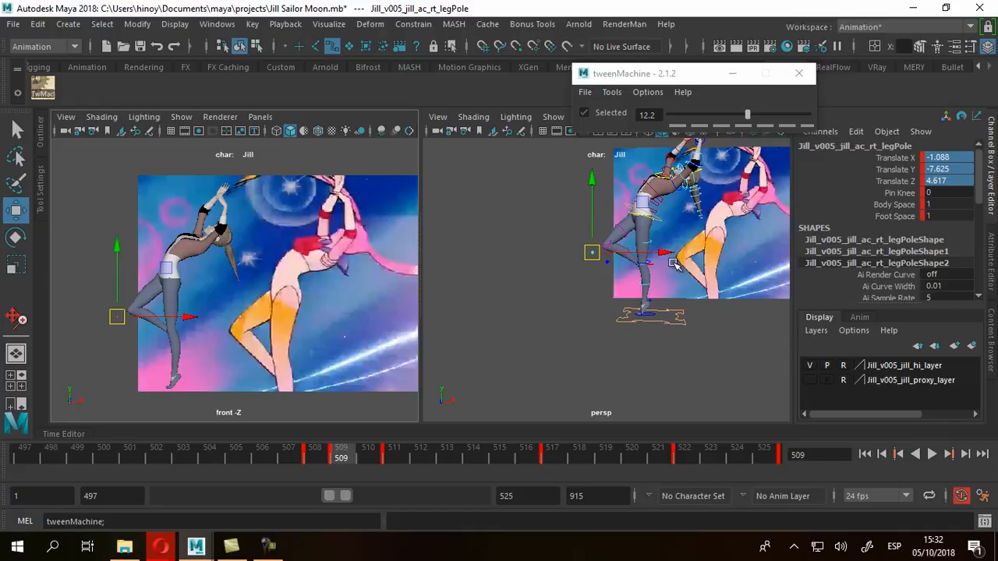
{"action": "left_click_drag", "start_coordinate": [686, 295], "coordinate": [607, 305], "text": "alt"}
{"action": "middle_click_drag", "start_coordinate": [622, 281], "coordinate": [609, 324], "text": "alt"}
{"action": "right_click_drag", "start_coordinate": [609, 323], "coordinate": [568, 303], "text": "alt"}
{"action": "left_click_drag", "start_coordinate": [665, 300], "coordinate": [640, 308], "text": "alt"}
{"action": "left_click_drag", "start_coordinate": [527, 183], "coordinate": [633, 414]}
{"action": "key", "text": "q"}
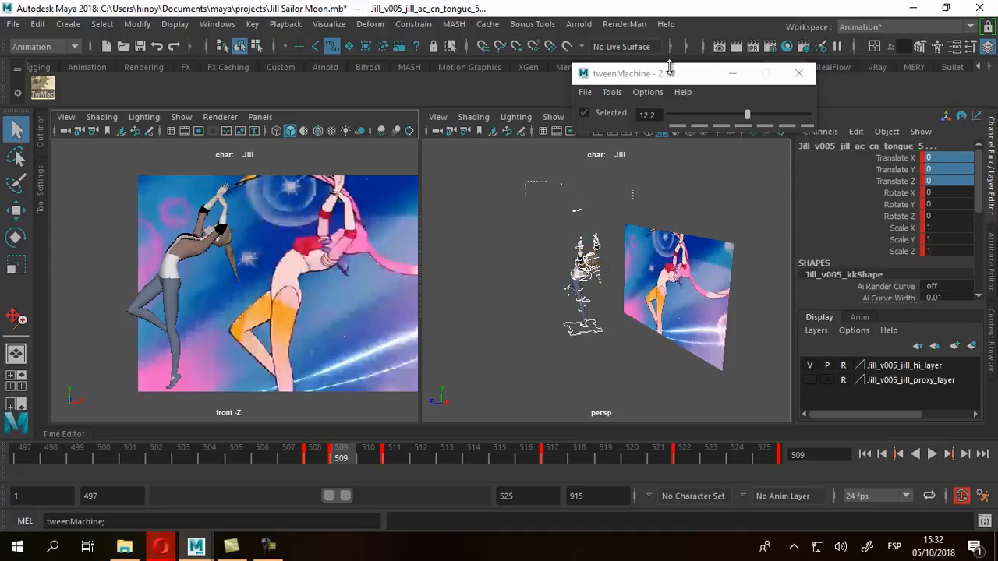
{"action": "left_click_drag", "start_coordinate": [568, 296], "coordinate": [624, 271], "text": "alt"}
{"action": "right_click_drag", "start_coordinate": [624, 266], "coordinate": [661, 289], "text": "alt"}
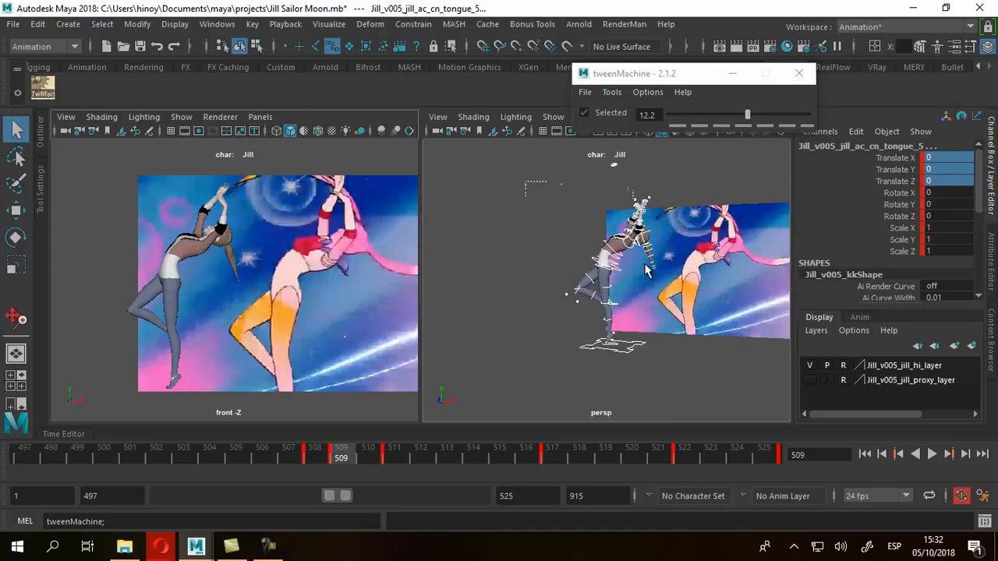
{"action": "middle_click_drag", "start_coordinate": [662, 289], "coordinate": [619, 315], "text": "alt"}
{"action": "right_click_drag", "start_coordinate": [619, 315], "coordinate": [648, 301], "text": "alt"}
{"action": "middle_click_drag", "start_coordinate": [603, 283], "coordinate": [616, 279], "text": "alt"}
{"action": "left_click", "coordinate": [499, 181]}
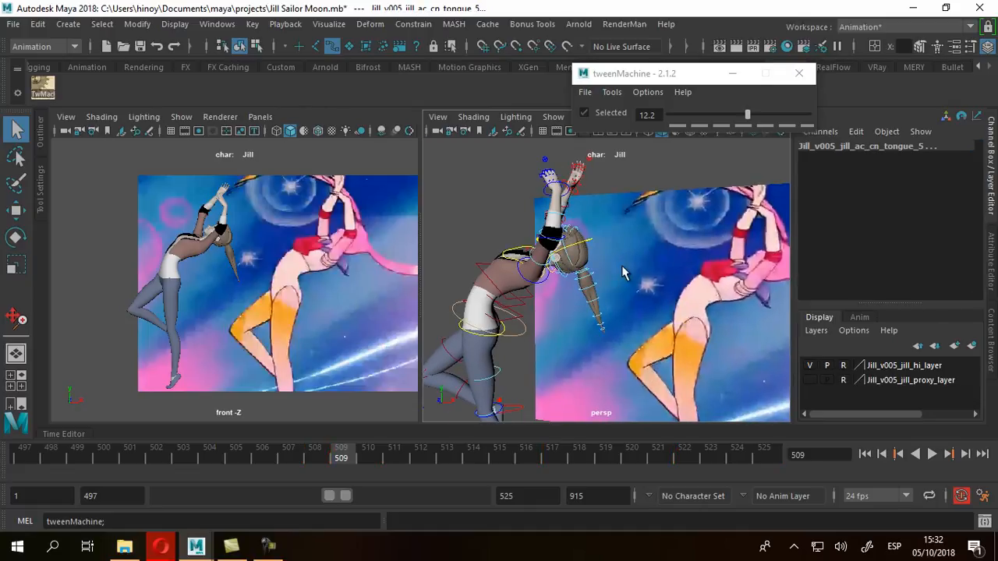
Step: Blend the head control's pose at frame 509 with tweenMachine, setting the tween amount to 51.3
{"action": "left_click", "coordinate": [589, 246]}
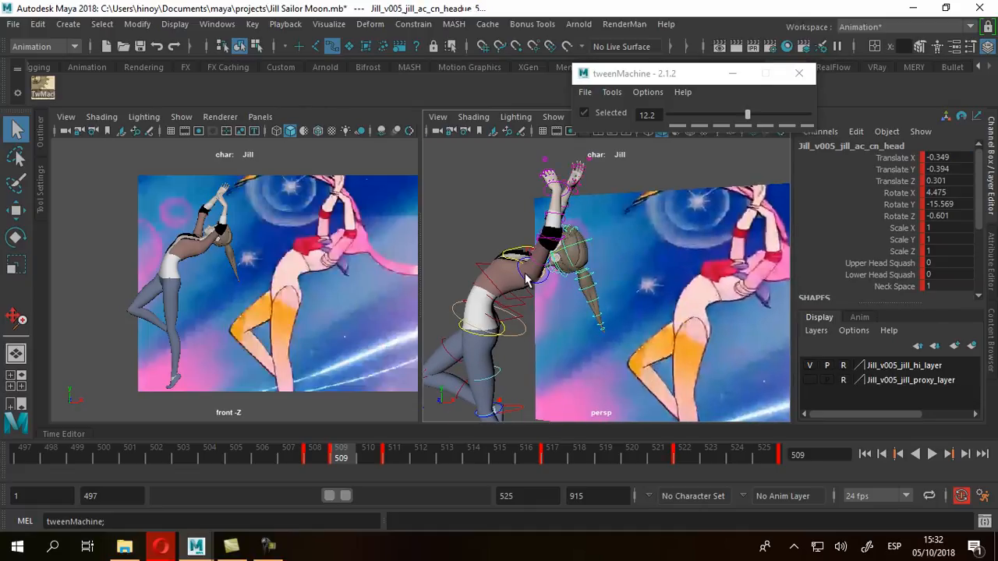
{"action": "mouse_move", "coordinate": [582, 248]}
{"action": "left_mouse_down", "text": "alt"}
{"action": "mouse_move", "coordinate": [594, 257]}
{"action": "mouse_move", "coordinate": [545, 295]}
{"action": "mouse_move", "coordinate": [583, 282]}
{"action": "mouse_move", "coordinate": [583, 248]}
{"action": "left_mouse_up", "text": "alt"}
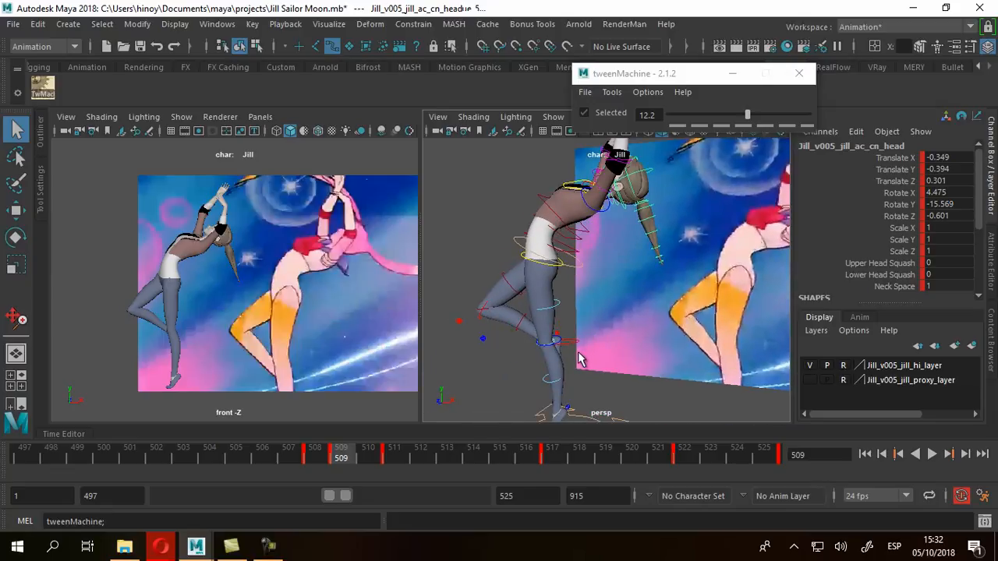
{"action": "left_click", "coordinate": [568, 345]}
{"action": "left_click_drag", "start_coordinate": [624, 300], "coordinate": [579, 298], "text": "alt"}
{"action": "left_click", "coordinate": [583, 240]}
{"action": "scroll", "coordinate": [580, 317], "scroll_direction": "up", "scroll_amount": 2}
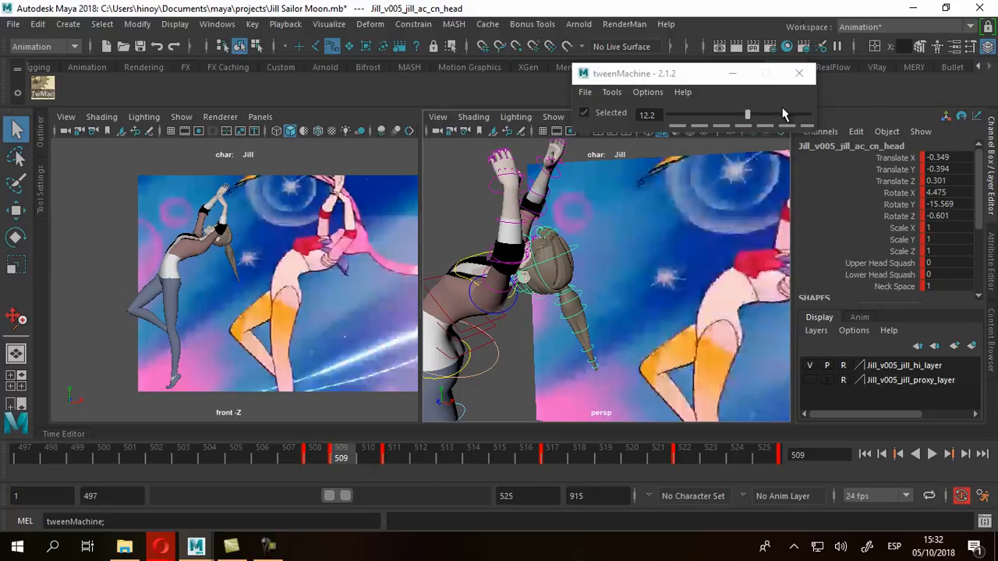
{"action": "mouse_move", "coordinate": [747, 117]}
{"action": "left_mouse_down"}
{"action": "mouse_move", "coordinate": [674, 119]}
{"action": "mouse_move", "coordinate": [817, 117]}
{"action": "mouse_move", "coordinate": [634, 123]}
{"action": "mouse_move", "coordinate": [745, 120]}
{"action": "mouse_move", "coordinate": [746, 129]}
{"action": "left_mouse_up"}
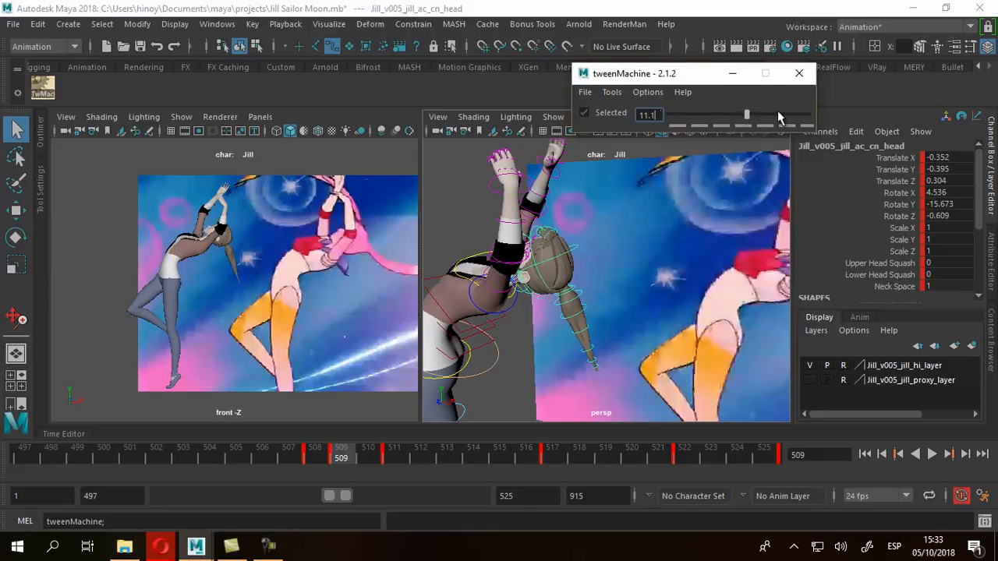
{"action": "left_click_drag", "start_coordinate": [741, 121], "coordinate": [774, 118]}
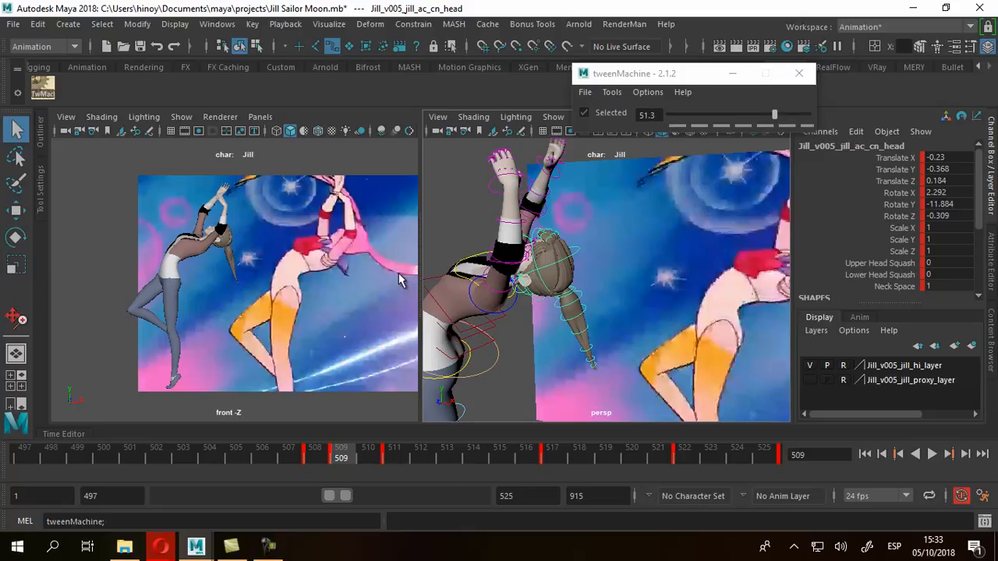
Step: Select all of the character's rig controls at frame 509
{"action": "scroll", "coordinate": [253, 265], "scroll_direction": "down", "scroll_amount": 1}
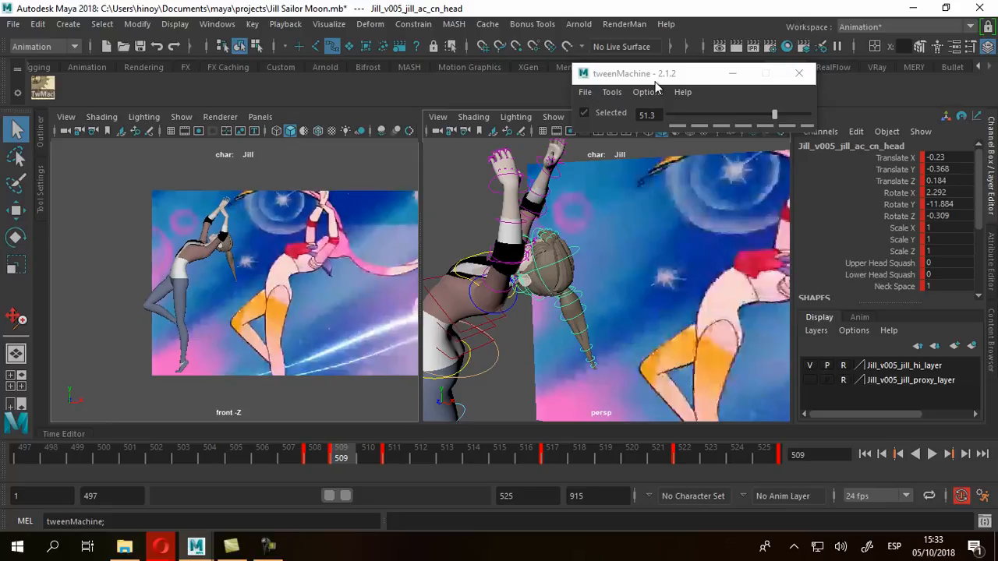
{"action": "scroll", "coordinate": [548, 300], "scroll_direction": "down", "scroll_amount": 5}
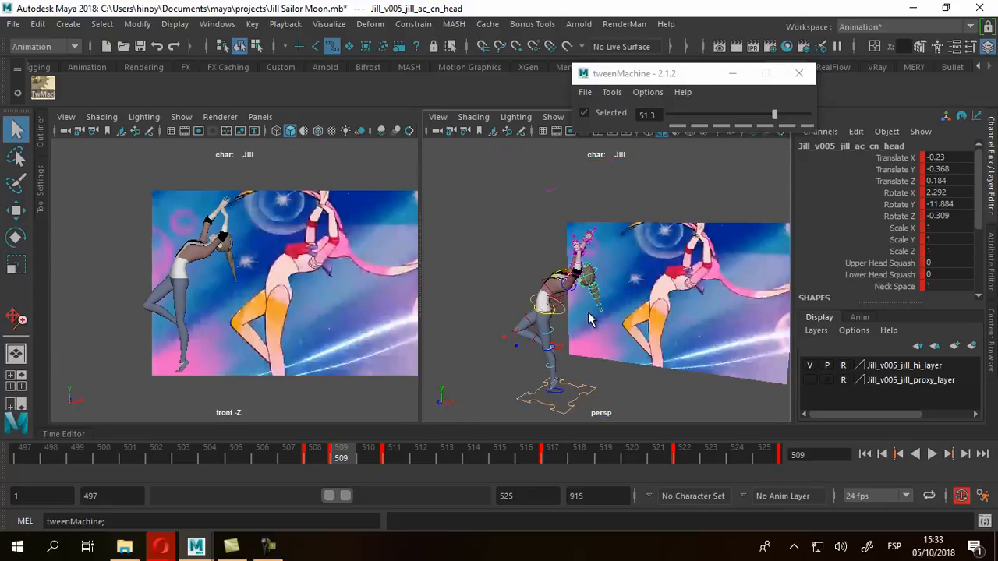
{"action": "left_click_drag", "start_coordinate": [562, 408], "coordinate": [588, 450]}
{"action": "left_click_drag", "start_coordinate": [560, 305], "coordinate": [602, 299], "text": "alt"}
{"action": "scroll", "coordinate": [602, 298], "scroll_direction": "down", "scroll_amount": 1}
{"action": "middle_click_drag", "start_coordinate": [608, 281], "coordinate": [585, 242], "text": "alt"}
{"action": "scroll", "coordinate": [585, 243], "scroll_direction": "up", "scroll_amount": 1}
{"action": "left_click_drag", "start_coordinate": [584, 242], "coordinate": [556, 237], "text": "alt"}
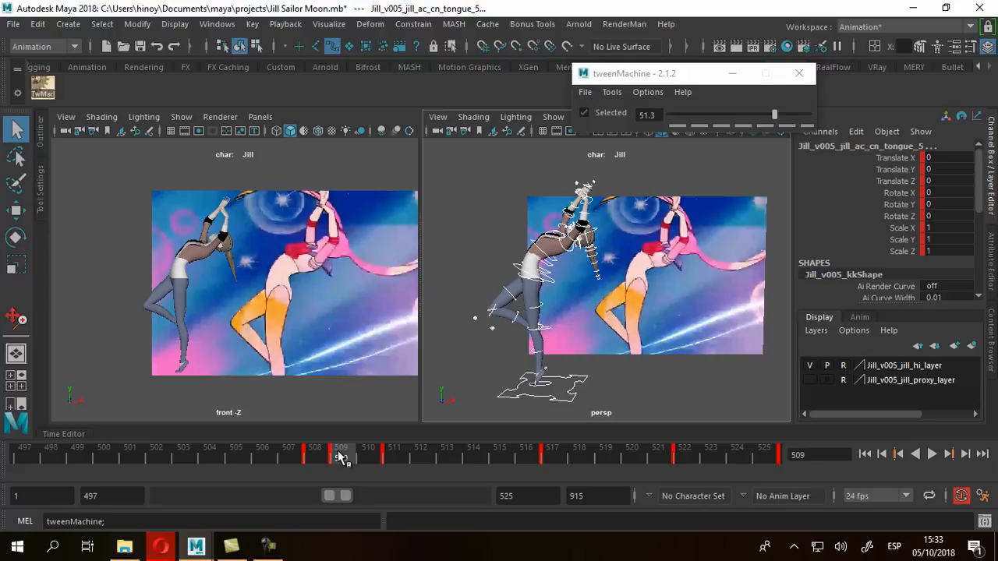
Step: Reframe the character in the front view and move the tweenMachine window clear of the viewports and channel values
{"action": "right_click_drag", "start_coordinate": [188, 268], "coordinate": [212, 285], "text": "alt"}
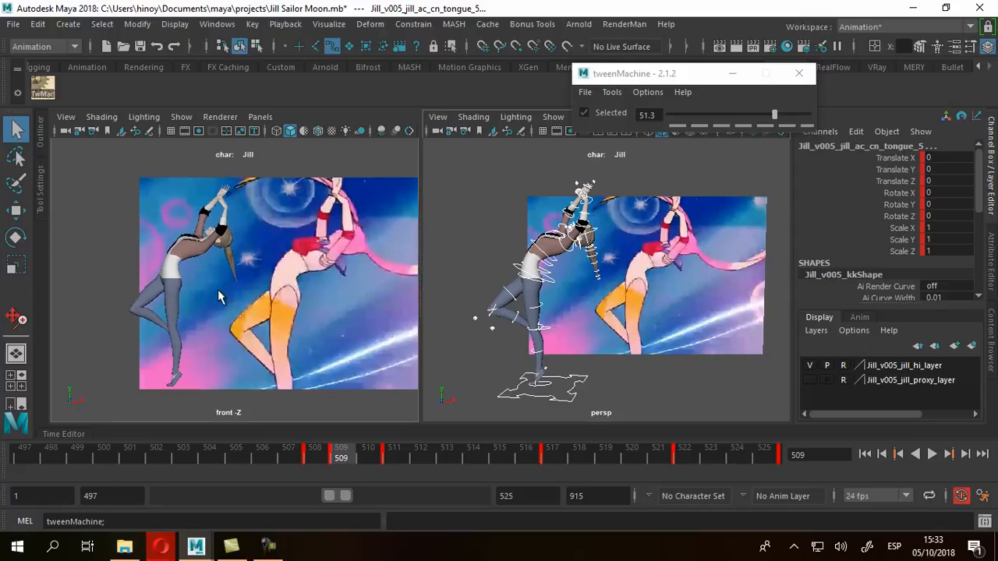
{"action": "middle_click_drag", "start_coordinate": [205, 280], "coordinate": [224, 289], "text": "alt"}
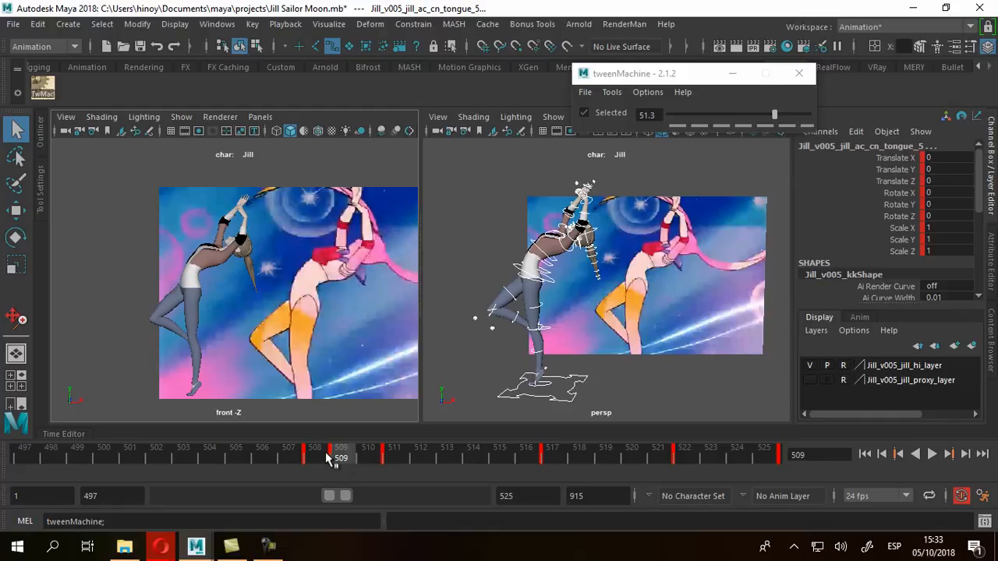
{"action": "left_click_drag", "start_coordinate": [652, 81], "coordinate": [611, 23]}
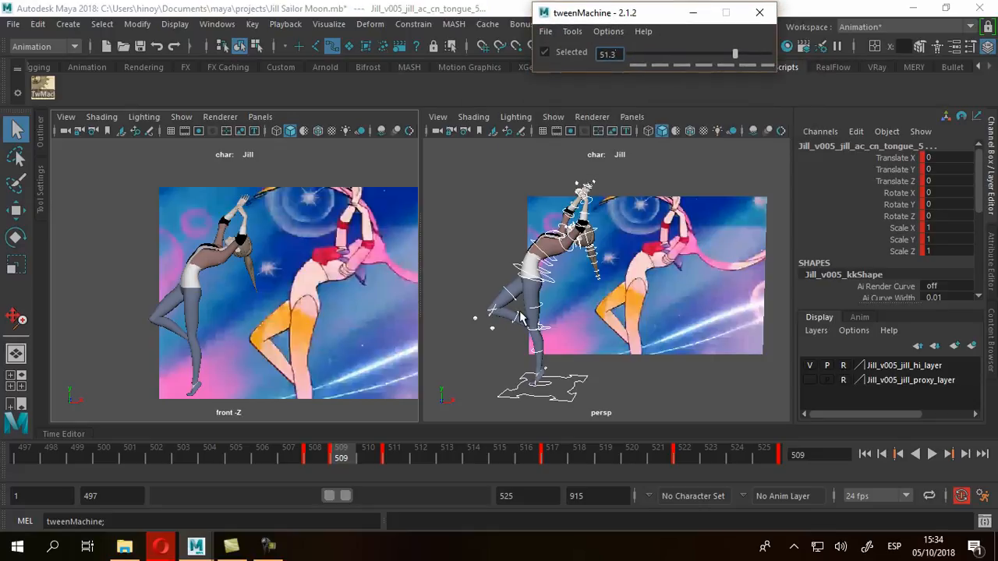